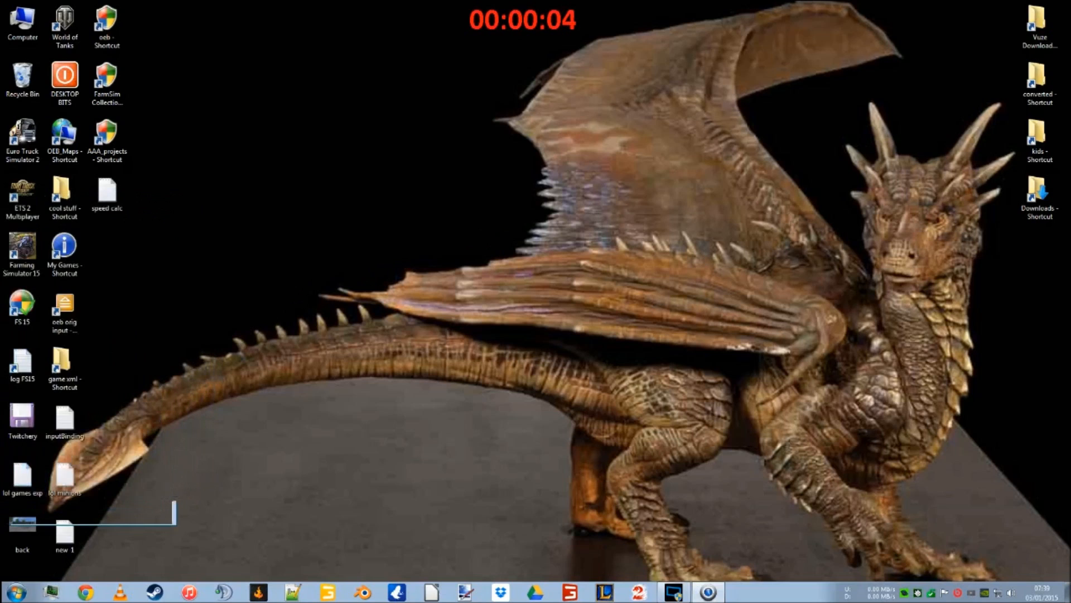
# Minimise the Snaz timer window to clear the desktop
pyautogui.moveTo(0, 132); pyautogui.dragTo(643, 157)
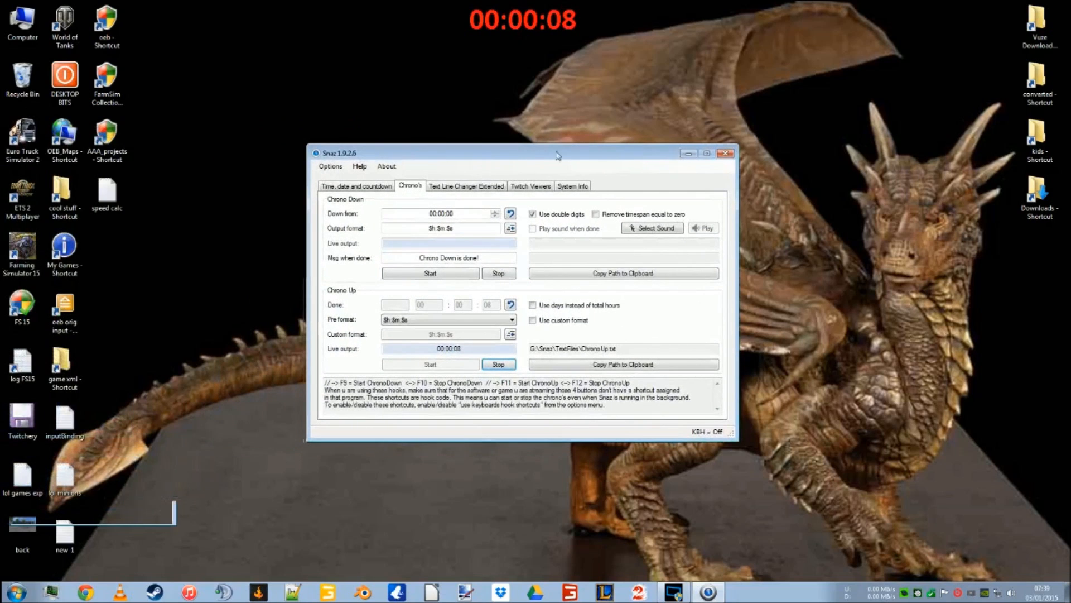
pyautogui.click(688, 154)
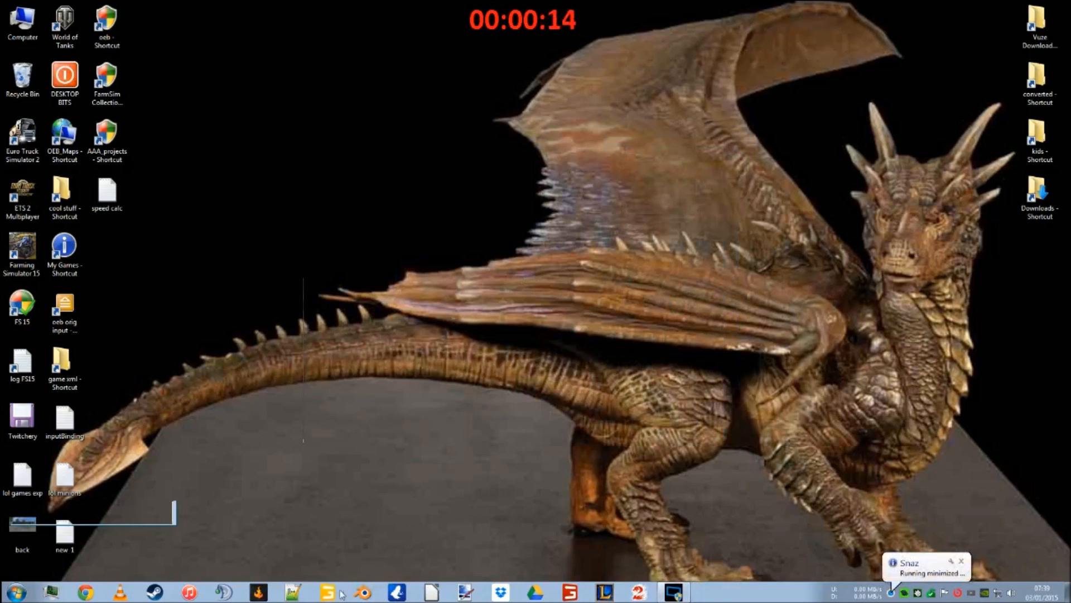
# Start Blender, dismiss its splash screen and show the 3D view's properties sidebar
pyautogui.click(364, 593)
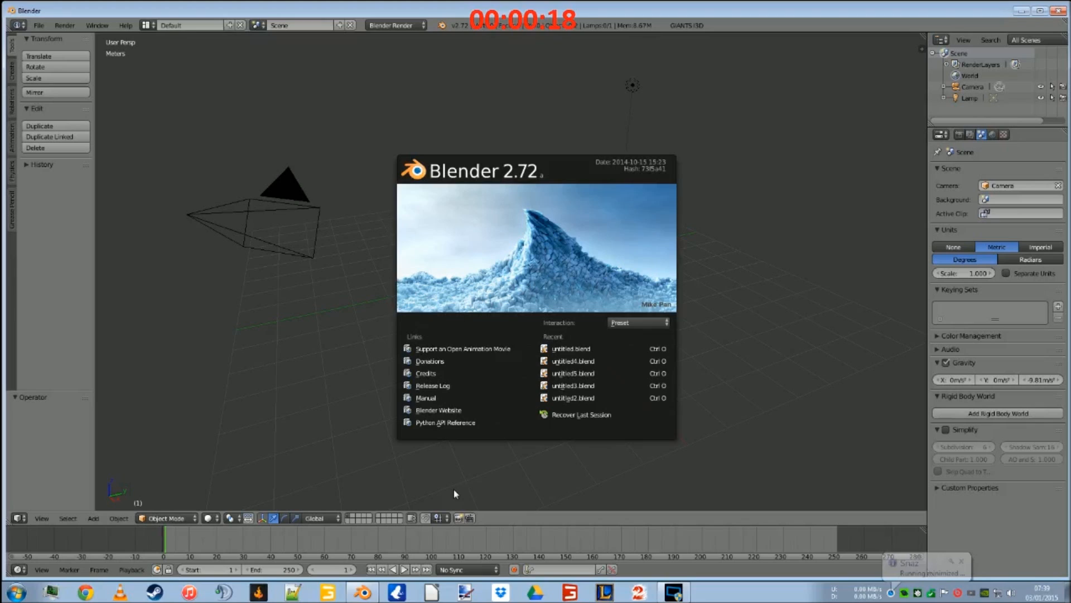
pyautogui.click(478, 471)
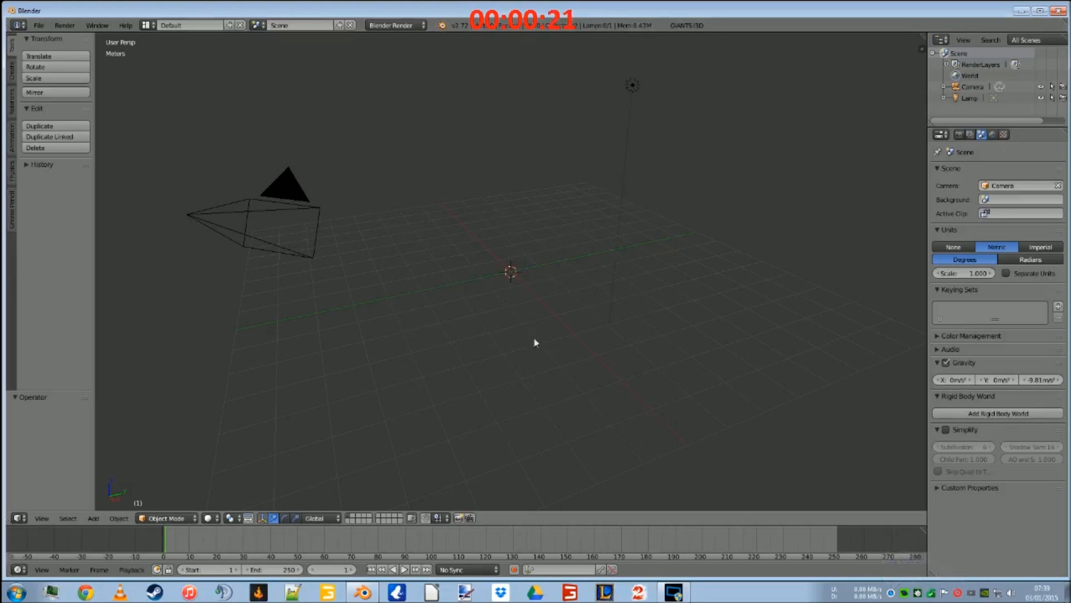
pyautogui.click(921, 49)
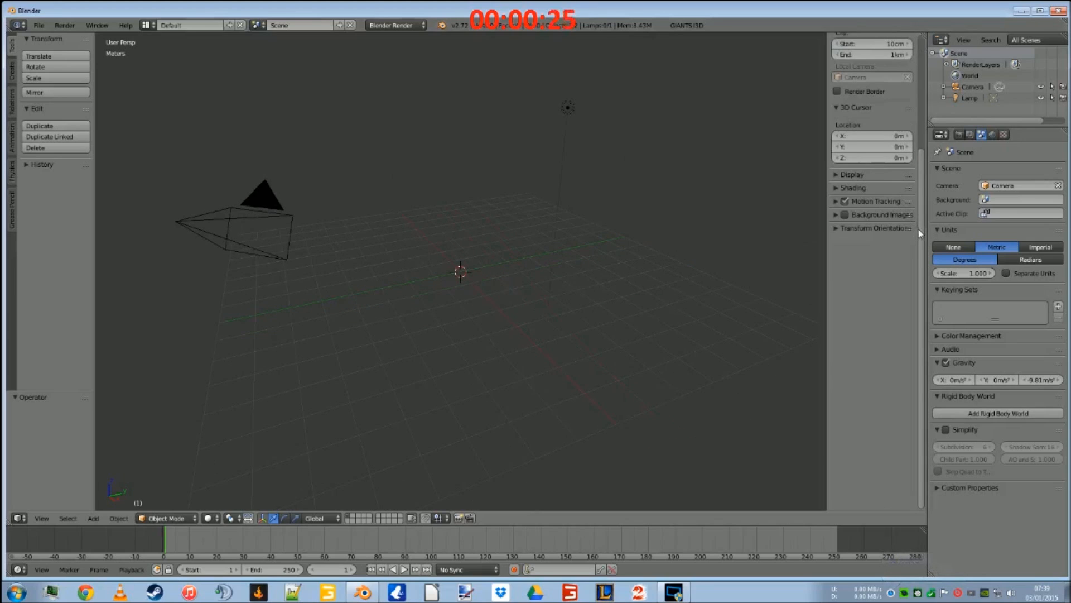
pyautogui.scroll(6, 915, 228)
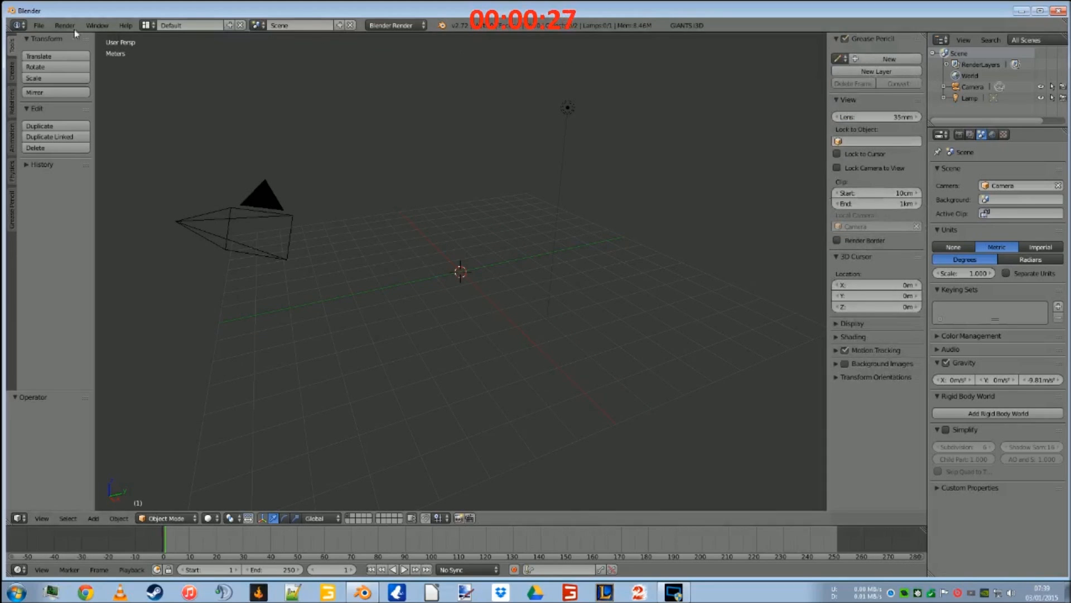
# Open the user preferences and look through the add-ons in the User Interface category
pyautogui.click(39, 25)
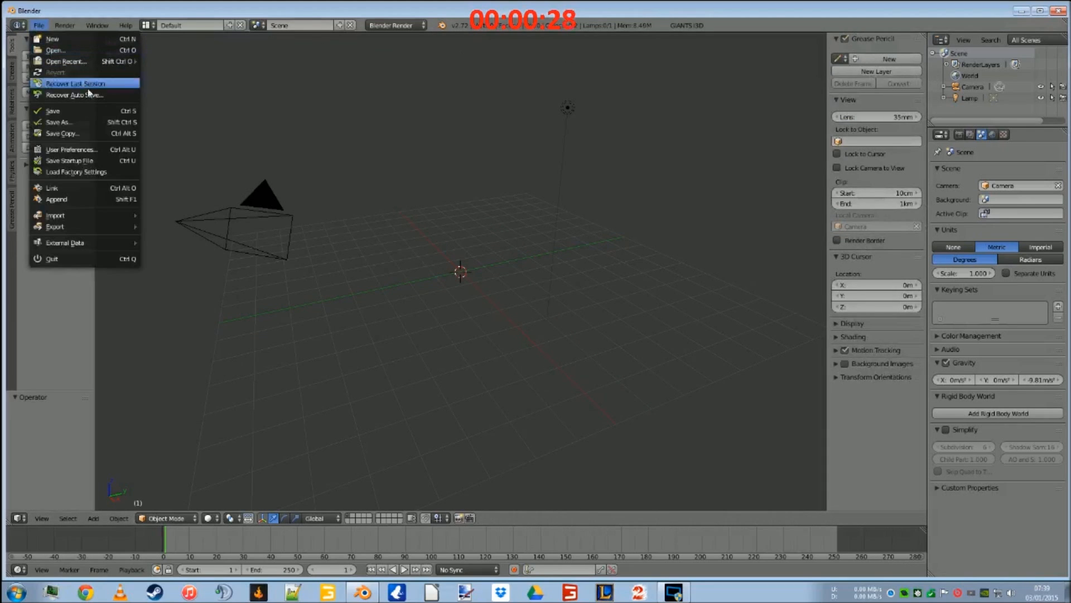
pyautogui.click(78, 149)
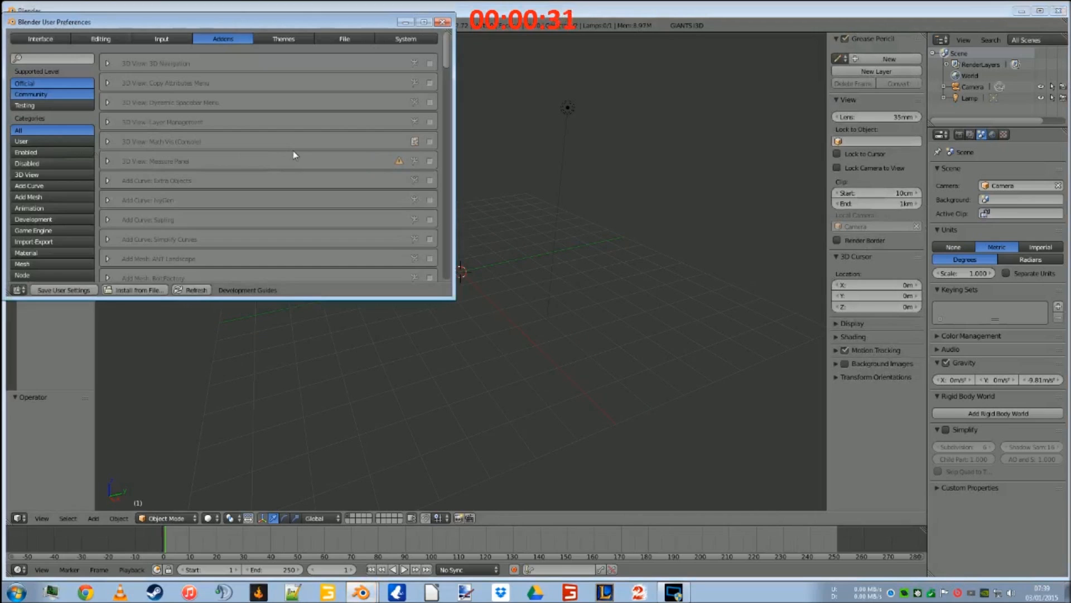
pyautogui.scroll(-5, 295, 155)
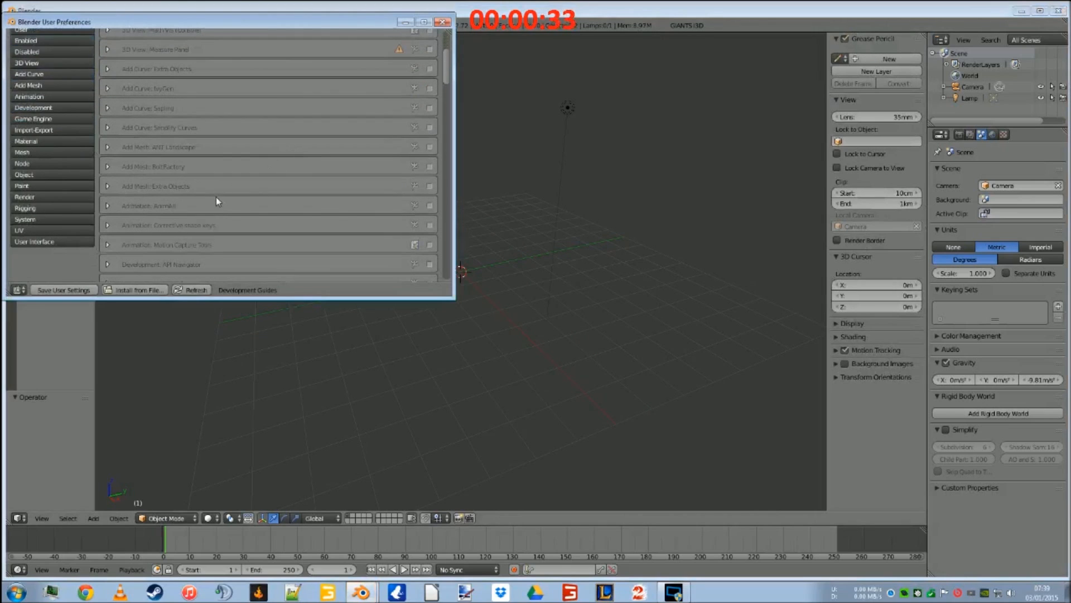
pyautogui.click(58, 243)
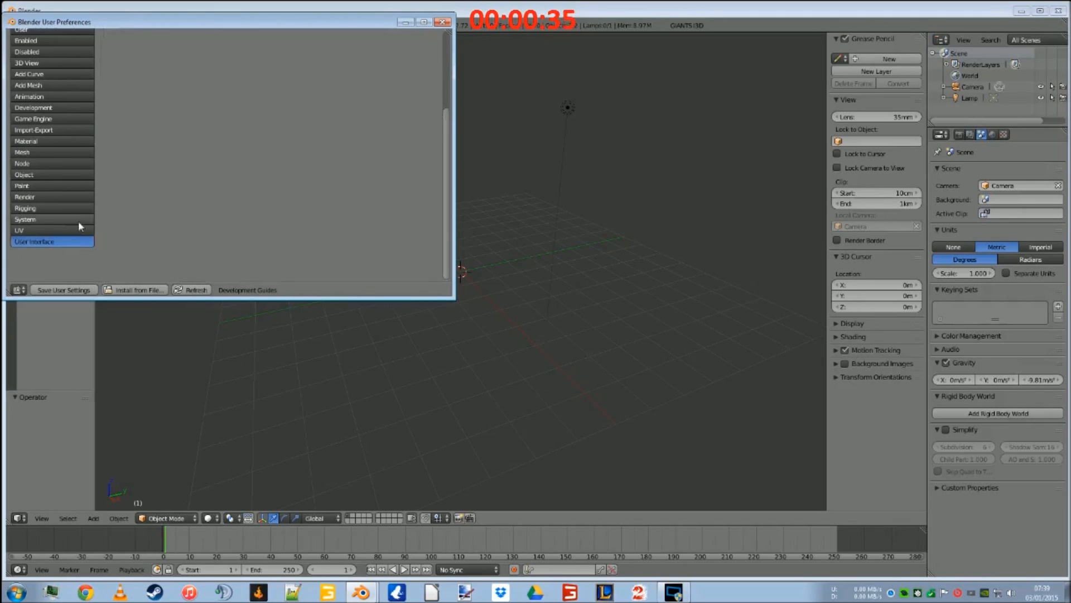
pyautogui.scroll(2, 79, 220)
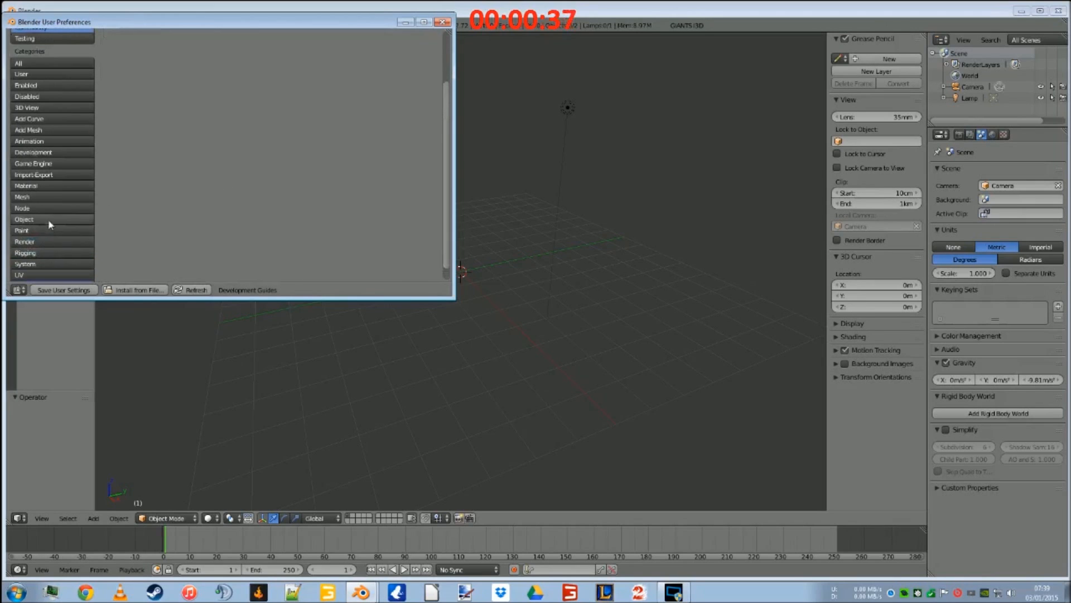
pyautogui.scroll(2, 58, 120)
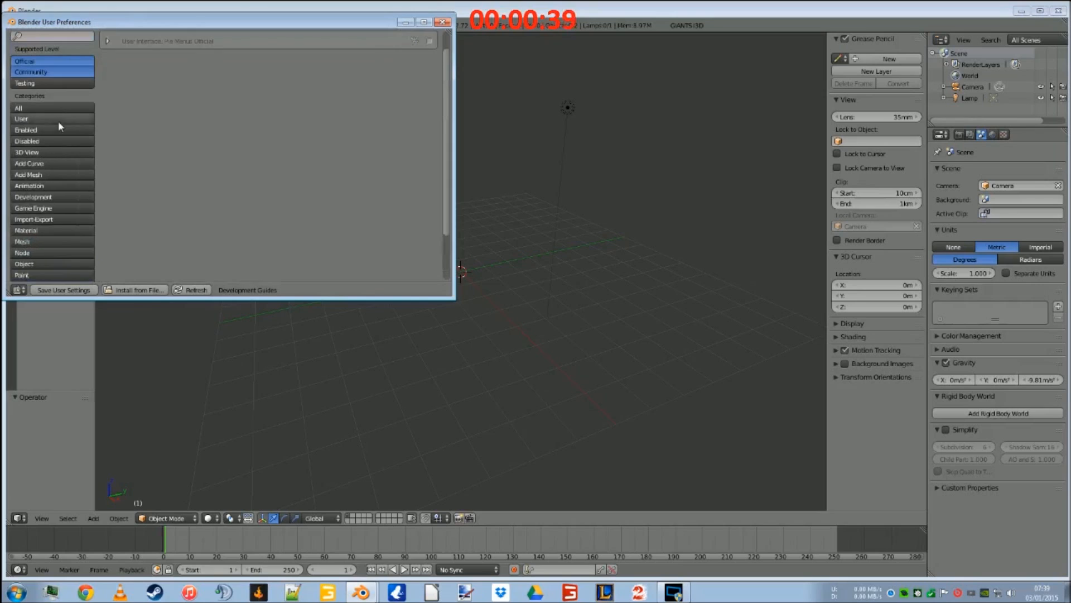
pyautogui.scroll(1, 52, 81)
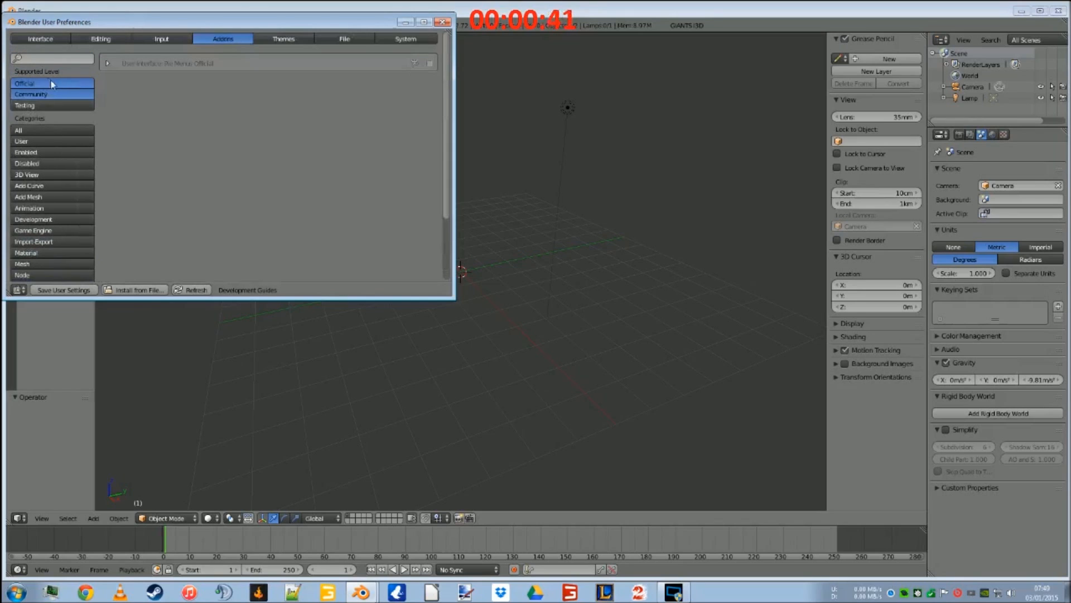
# Examine the User, Enabled and Disabled add-on listings under the Testing, Community and Official support levels
pyautogui.click(49, 105)
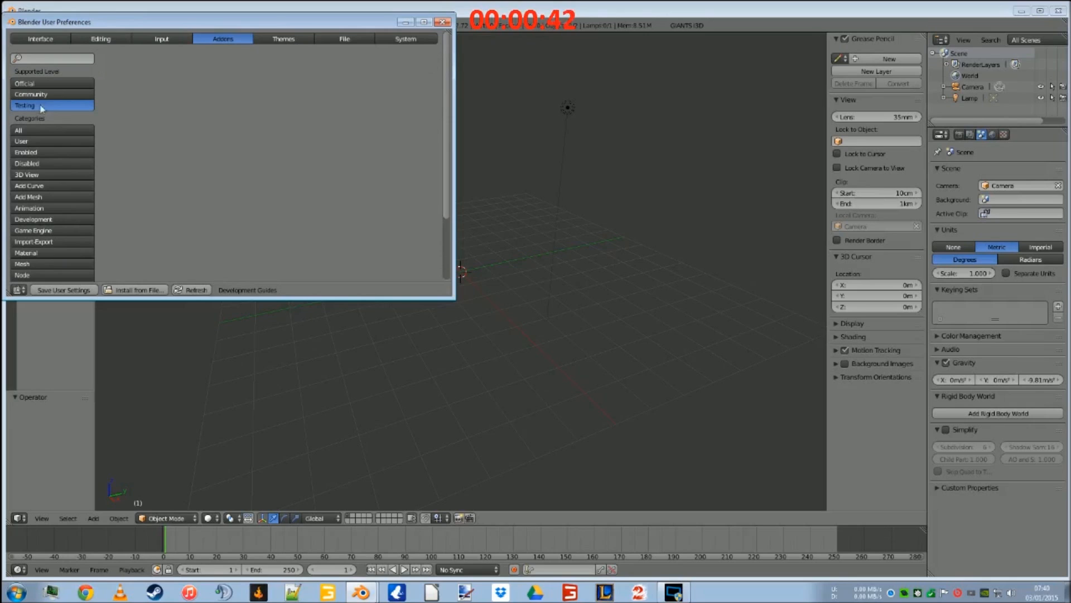
pyautogui.click(67, 130)
pyautogui.click(53, 139)
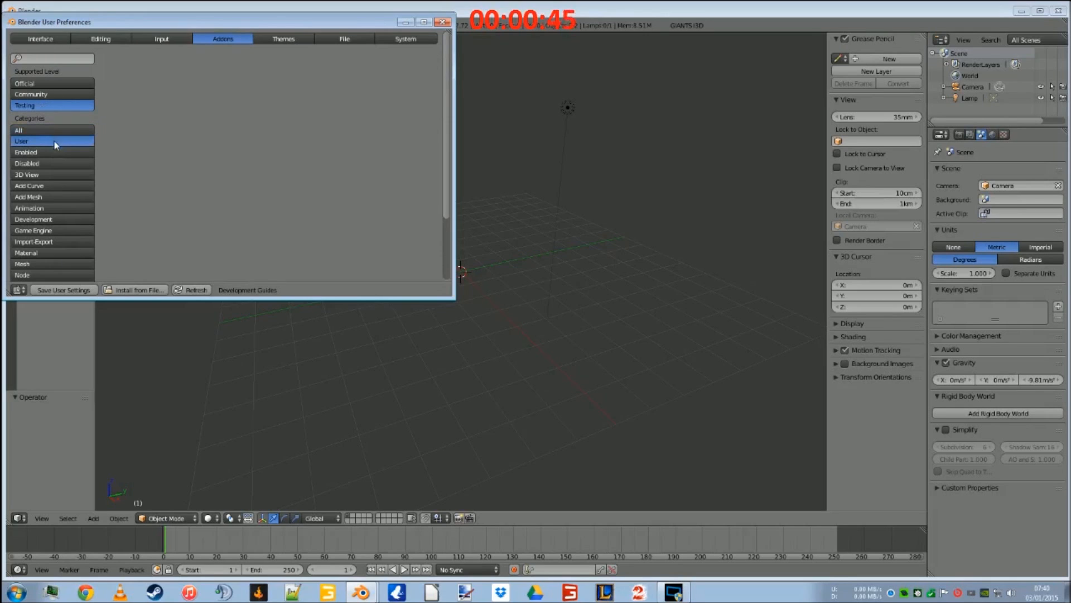
pyautogui.click(48, 94)
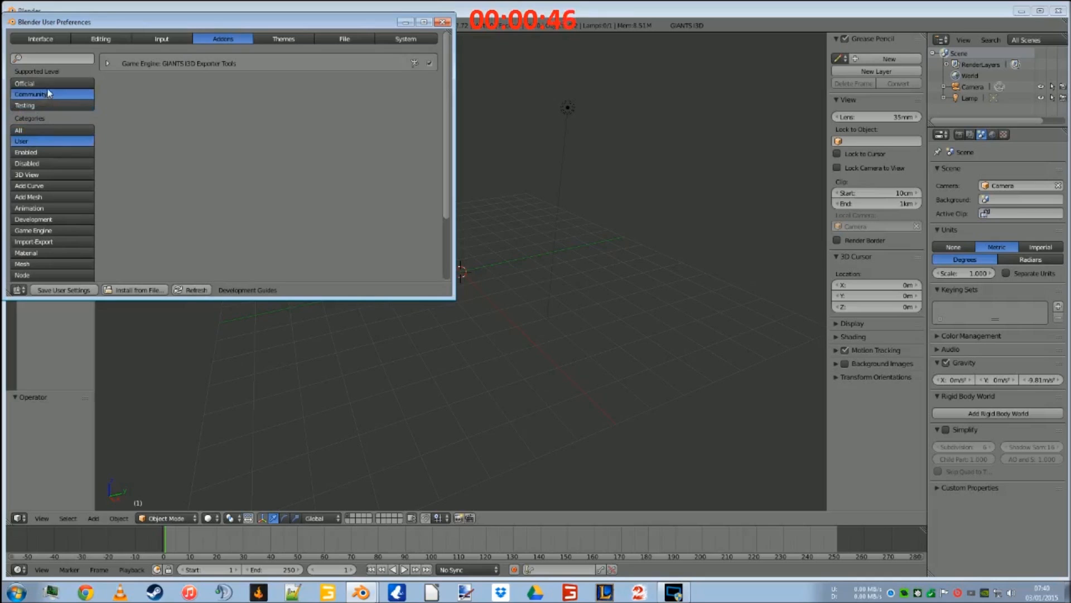
pyautogui.click(50, 85)
pyautogui.click(43, 150)
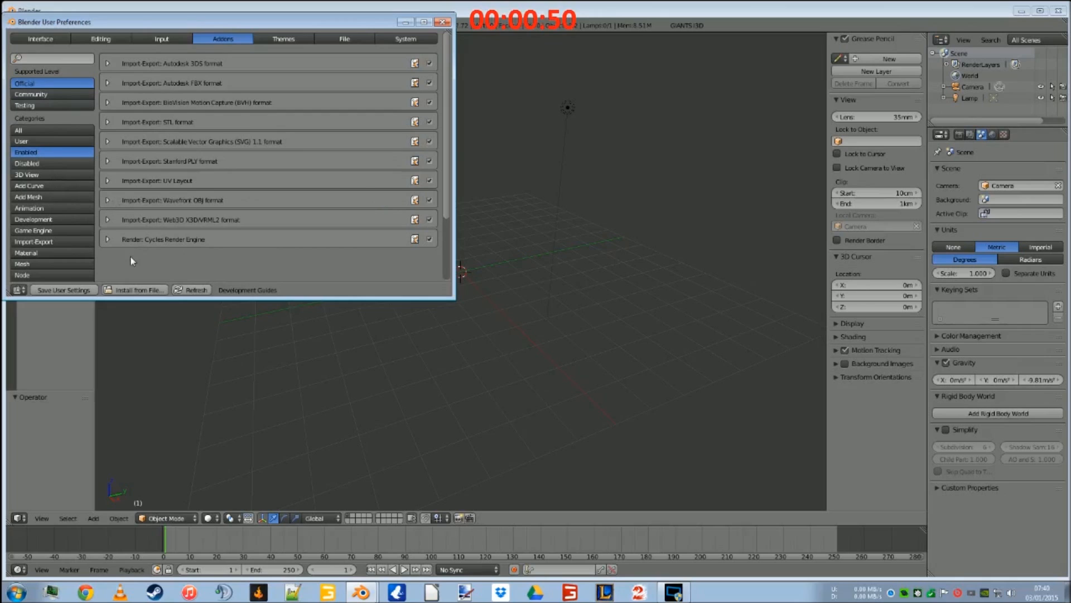
pyautogui.click(47, 163)
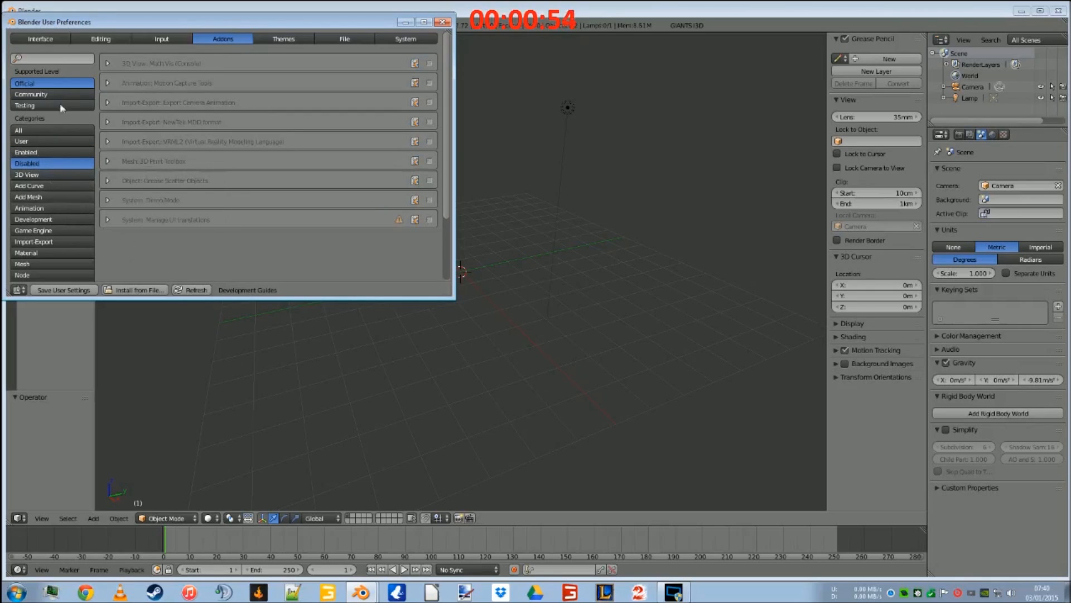
pyautogui.click(42, 94)
pyautogui.click(40, 85)
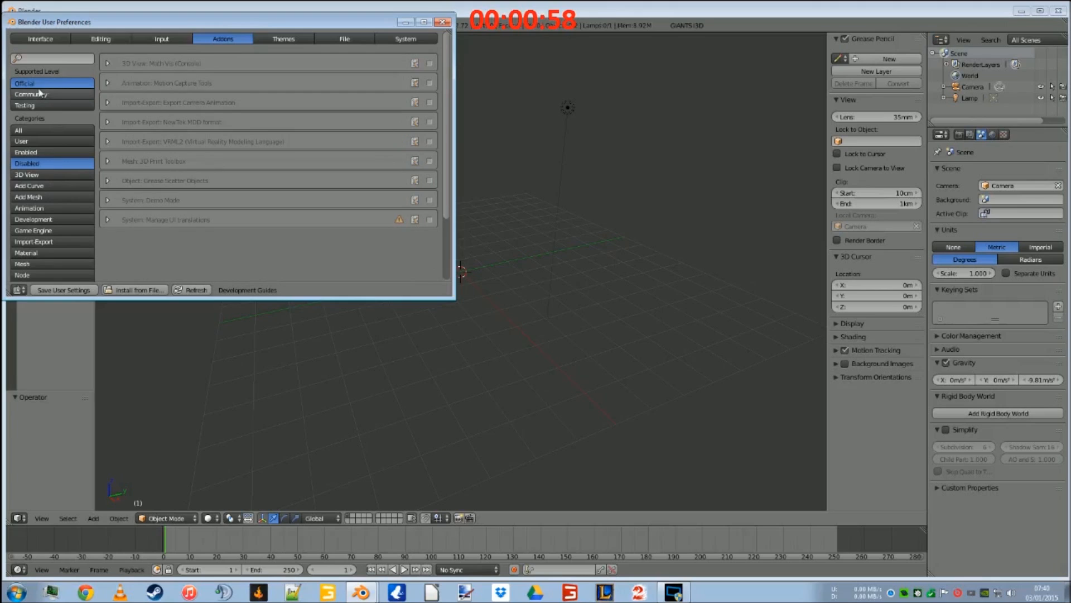
# Examine the Development add-ons under the Community, Official and Testing support levels
pyautogui.scroll(-2, 55, 192)
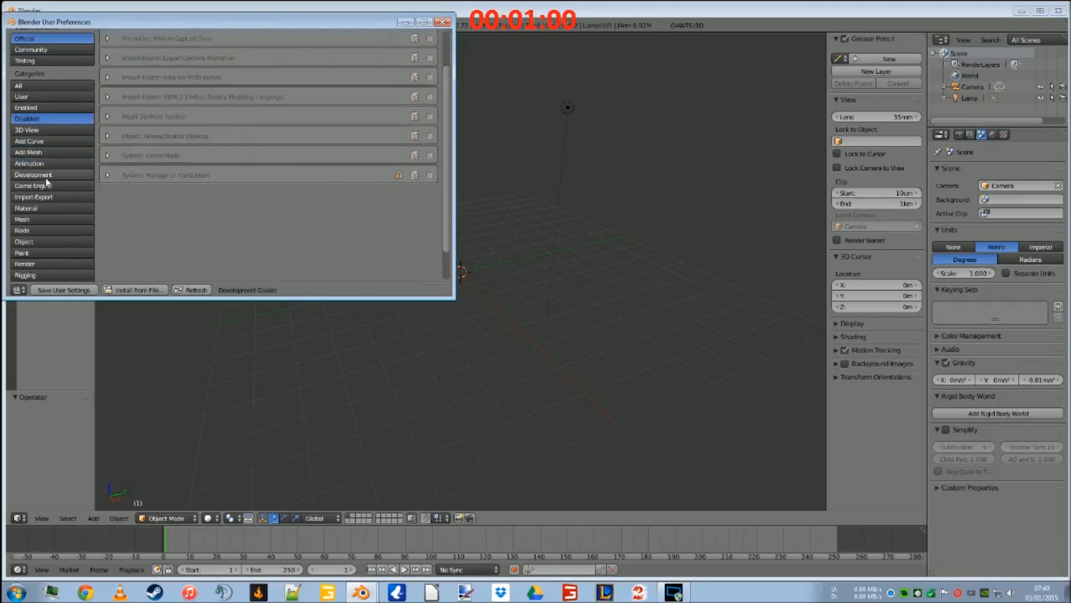
pyautogui.click(47, 175)
pyautogui.click(42, 51)
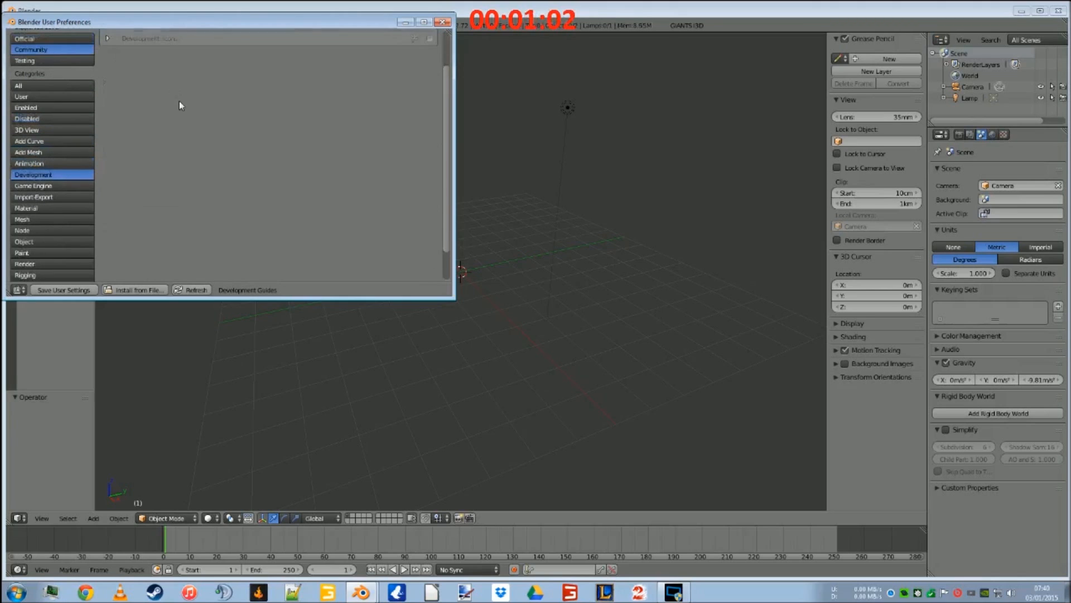
pyautogui.scroll(2, 179, 105)
pyautogui.click(58, 82)
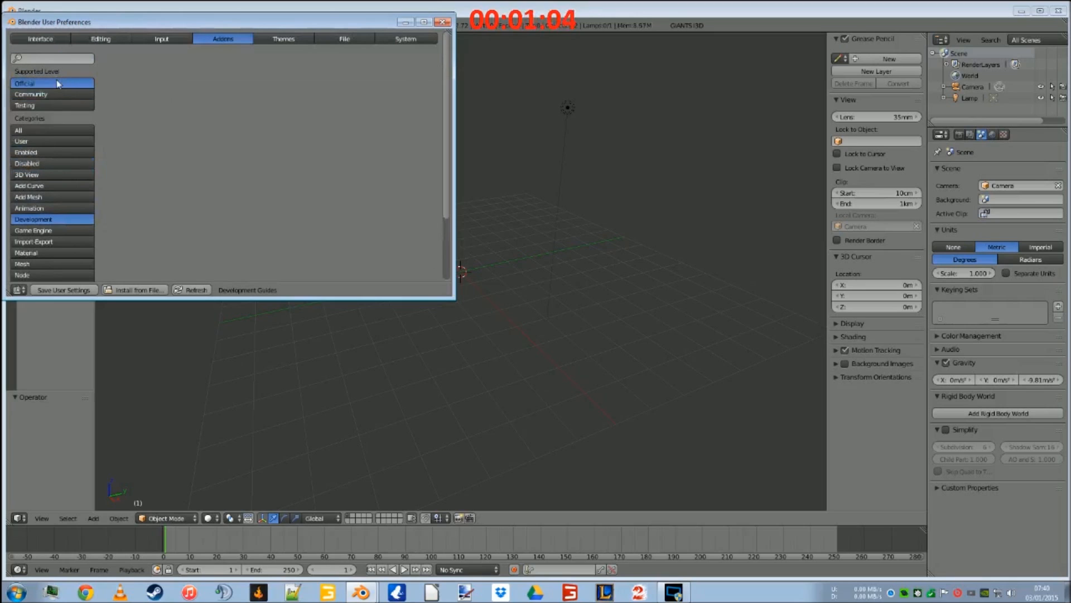
pyautogui.click(58, 104)
pyautogui.click(57, 95)
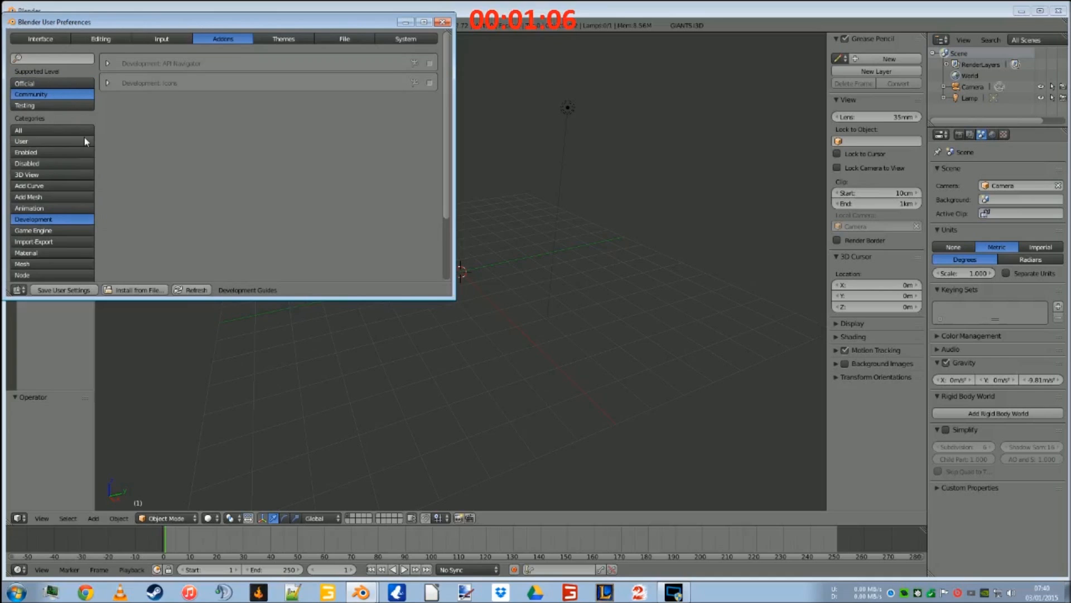
# Recheck the User Interface add-ons for each support level, glance at the input preferences, and close the user preferences
pyautogui.scroll(-3, 79, 167)
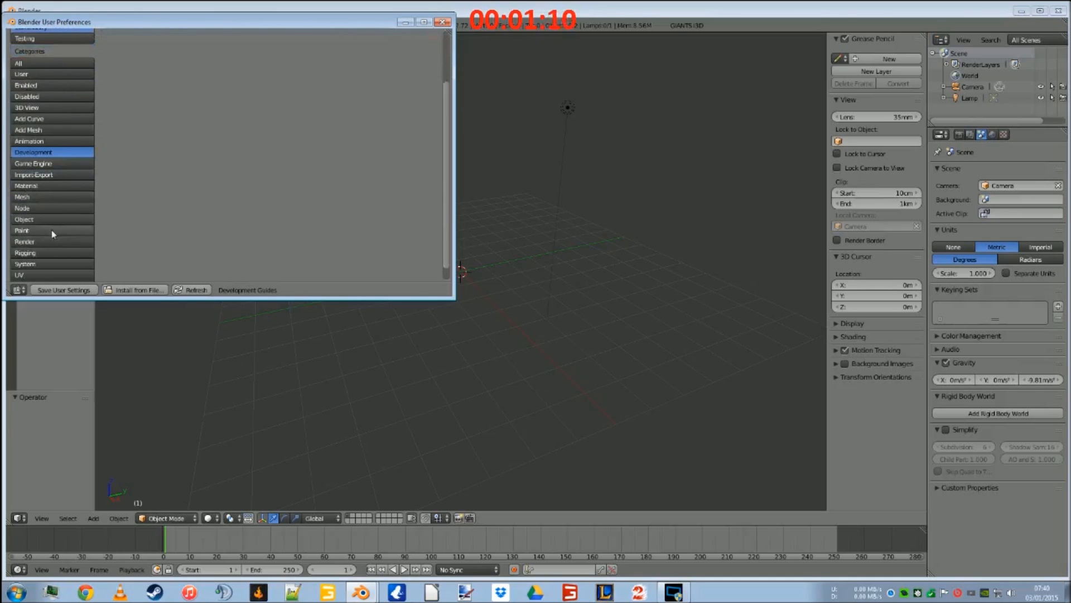
pyautogui.scroll(-1, 50, 256)
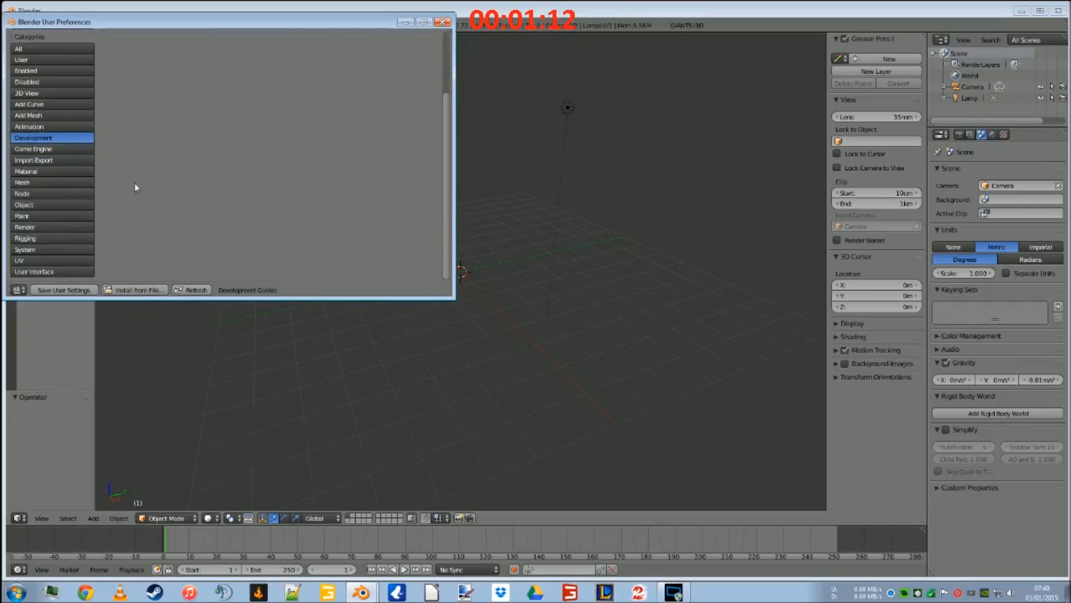
pyautogui.click(52, 272)
pyautogui.scroll(4, 145, 198)
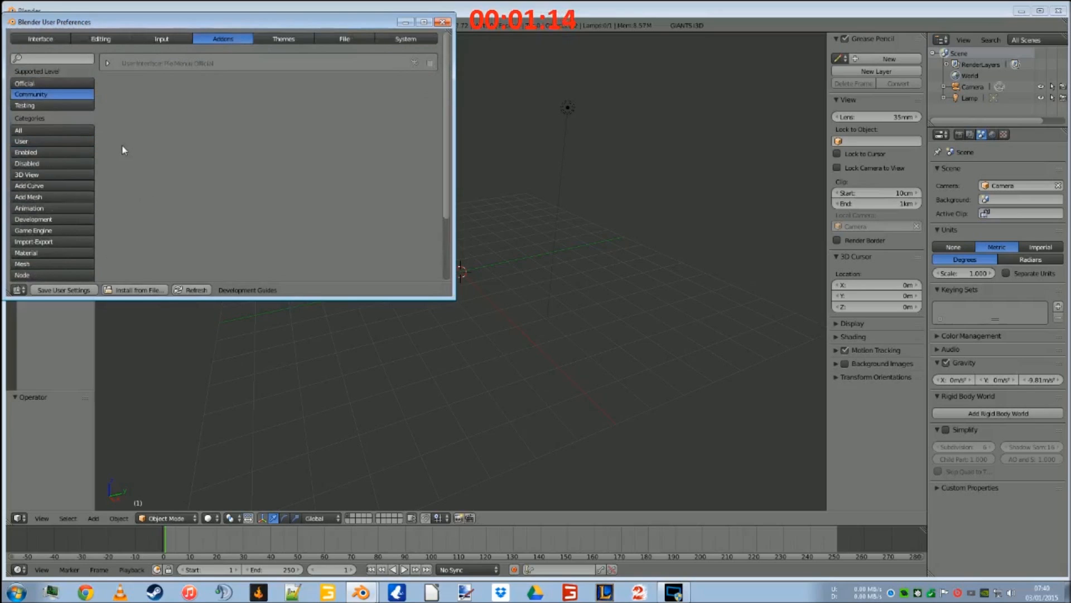
pyautogui.click(58, 106)
pyautogui.click(70, 85)
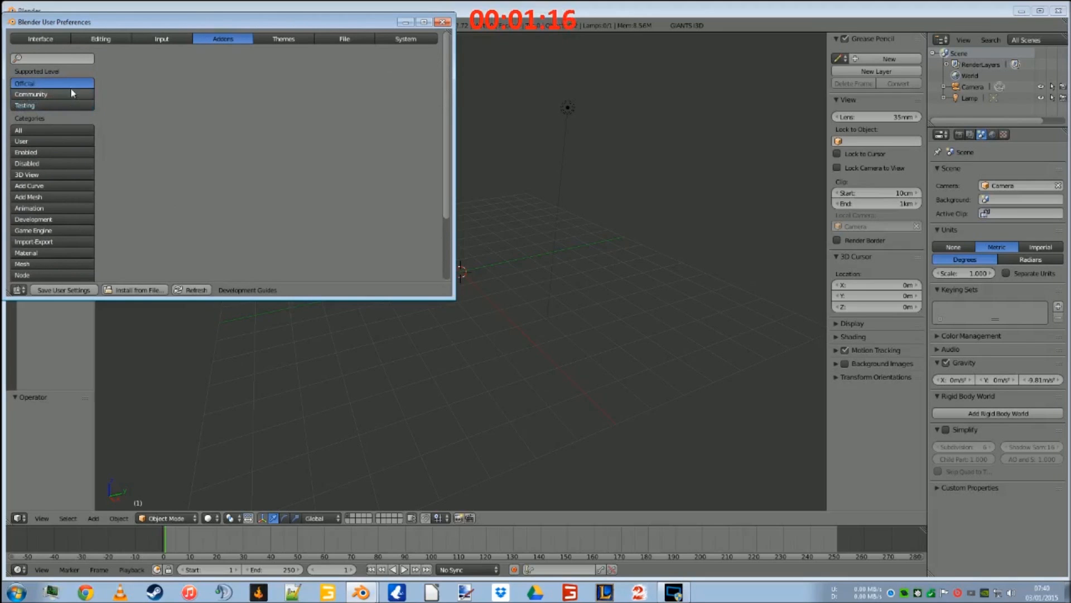
pyautogui.click(72, 93)
pyautogui.click(161, 39)
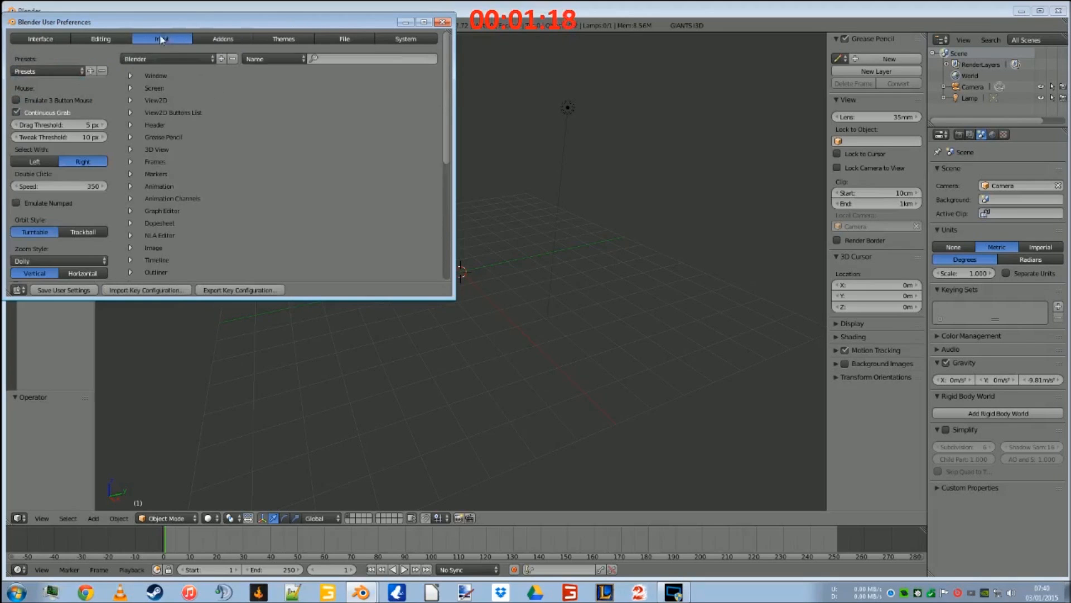
pyautogui.click(238, 37)
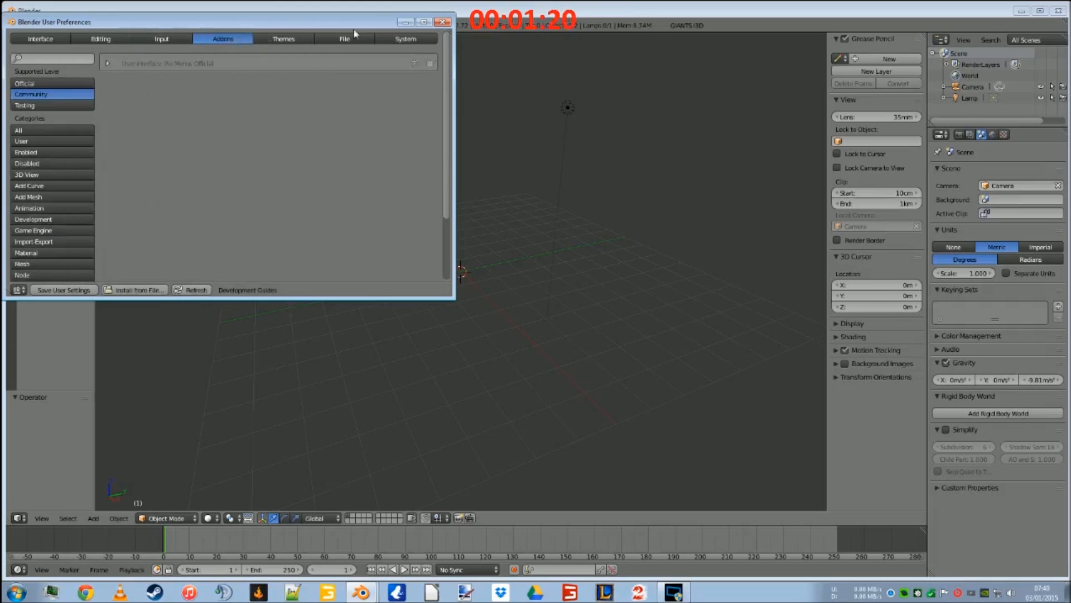
pyautogui.click(441, 22)
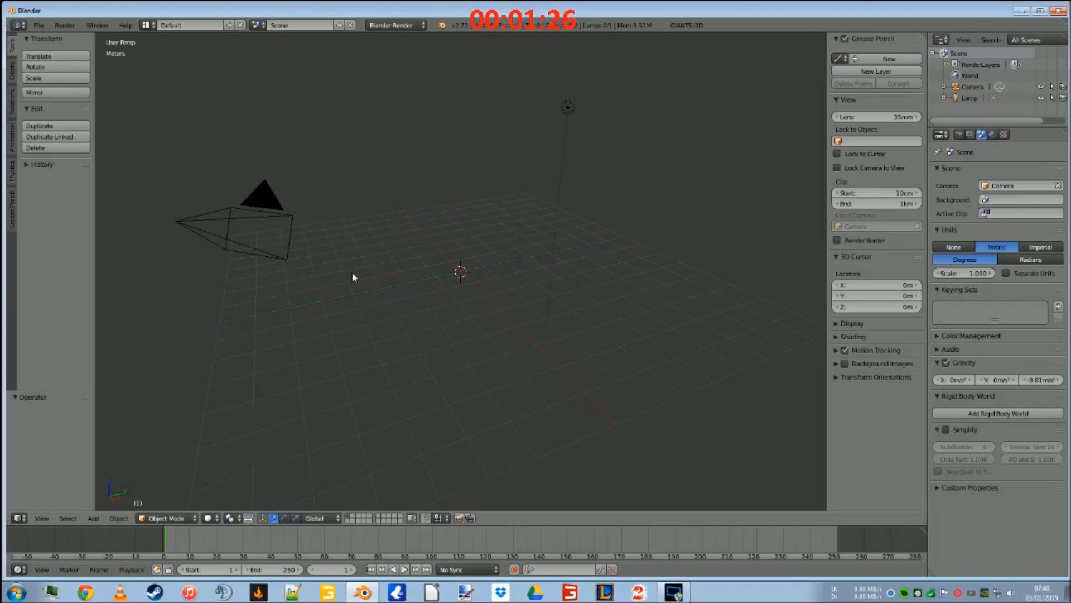
# Add a cube mesh at the scene origin
pyautogui.hotkey('shift', 'a')
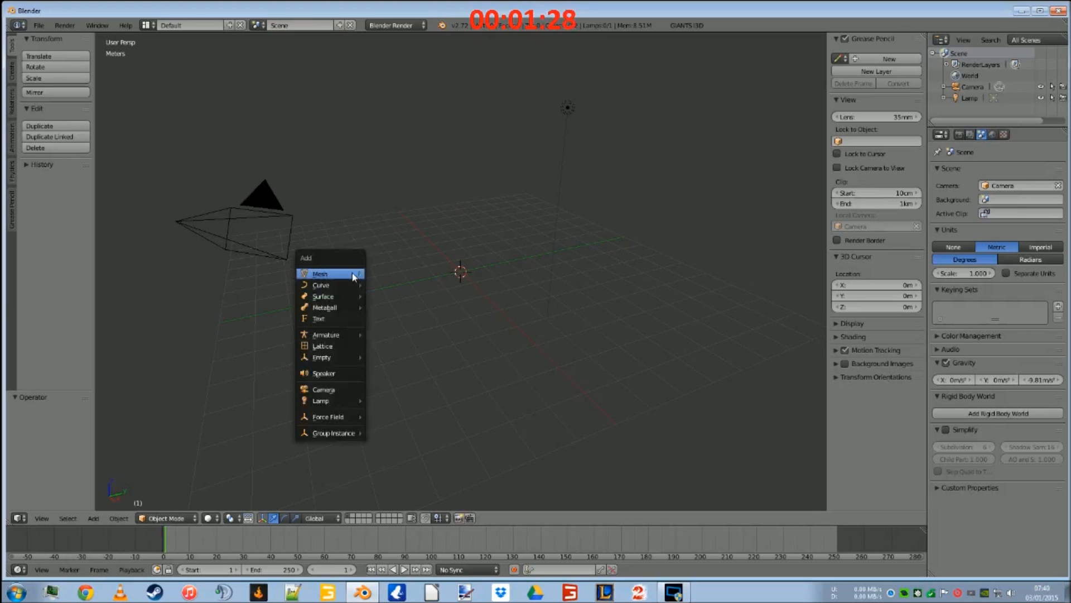
pyautogui.moveTo(352, 273)
pyautogui.click(396, 285)
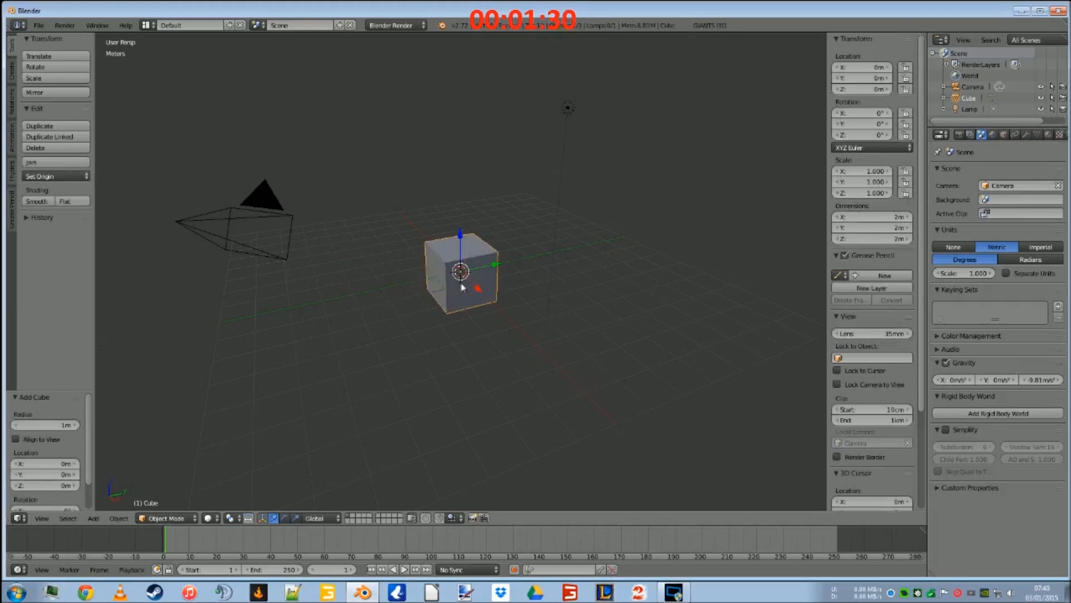
# Set the cube's X dimension to 2.45 m
pyautogui.scroll(4, 437, 323)
pyautogui.moveTo(437, 325); pyautogui.dragTo(500, 329, button='middle')
pyautogui.moveTo(729, 327); pyautogui.dragTo(805, 305, button='middle')
pyautogui.moveTo(627, 320); pyautogui.dragTo(361, 330, button='middle')
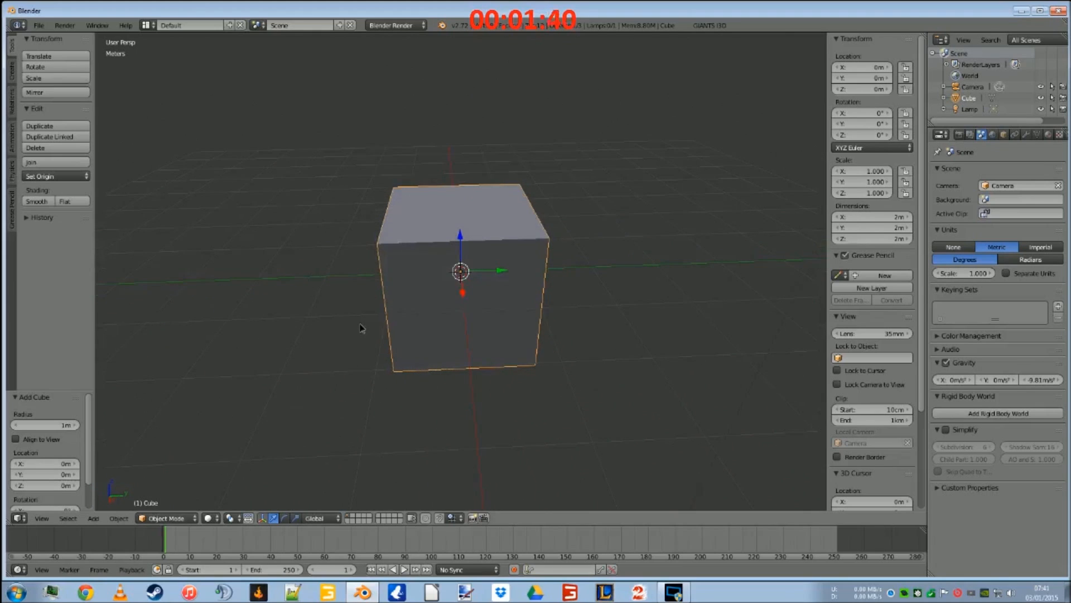
pyautogui.click(845, 255)
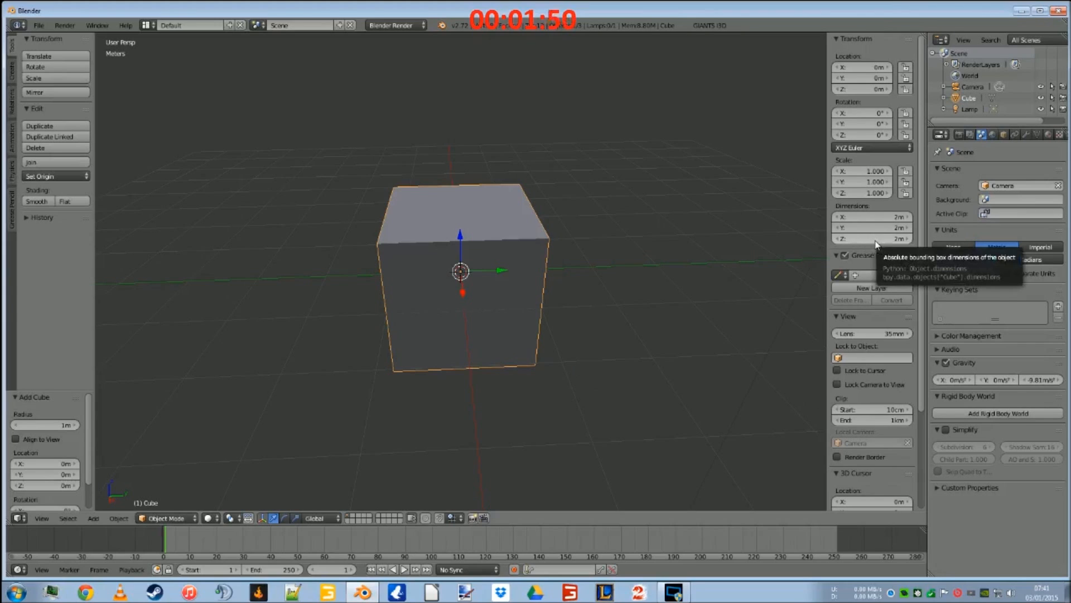
pyautogui.click(889, 217)
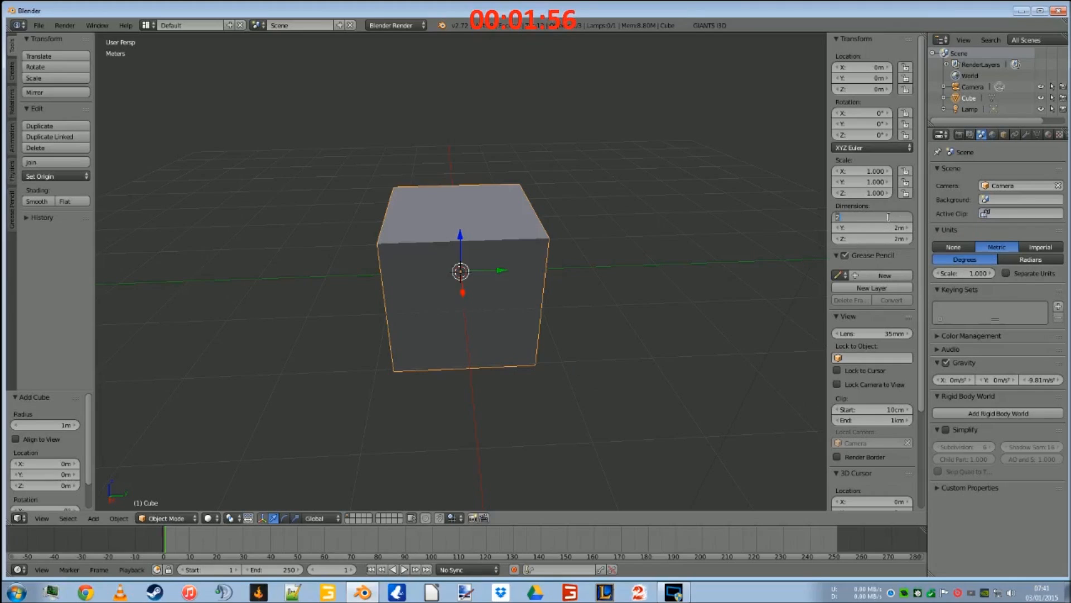
pyautogui.write('2.45')
pyautogui.press('Return')
# Scale the cube down in Y and Z only, by a factor of about 0.169, keeping its X length
pyautogui.moveTo(609, 269); pyautogui.dragTo(507, 299, button='middle')
pyautogui.moveTo(528, 427); pyautogui.dragTo(582, 415, button='middle')
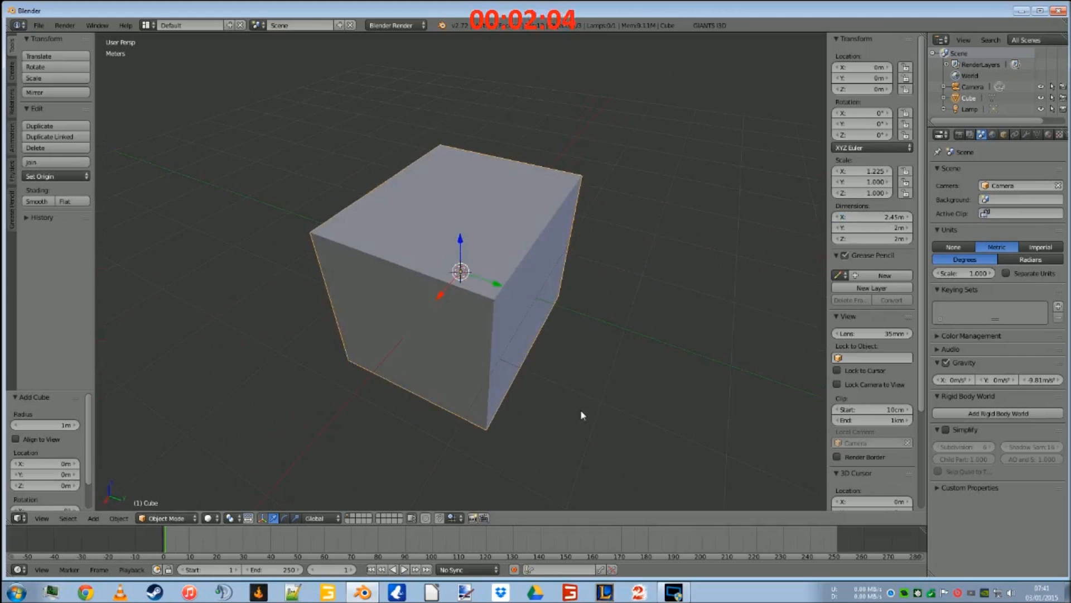
pyautogui.press('s')
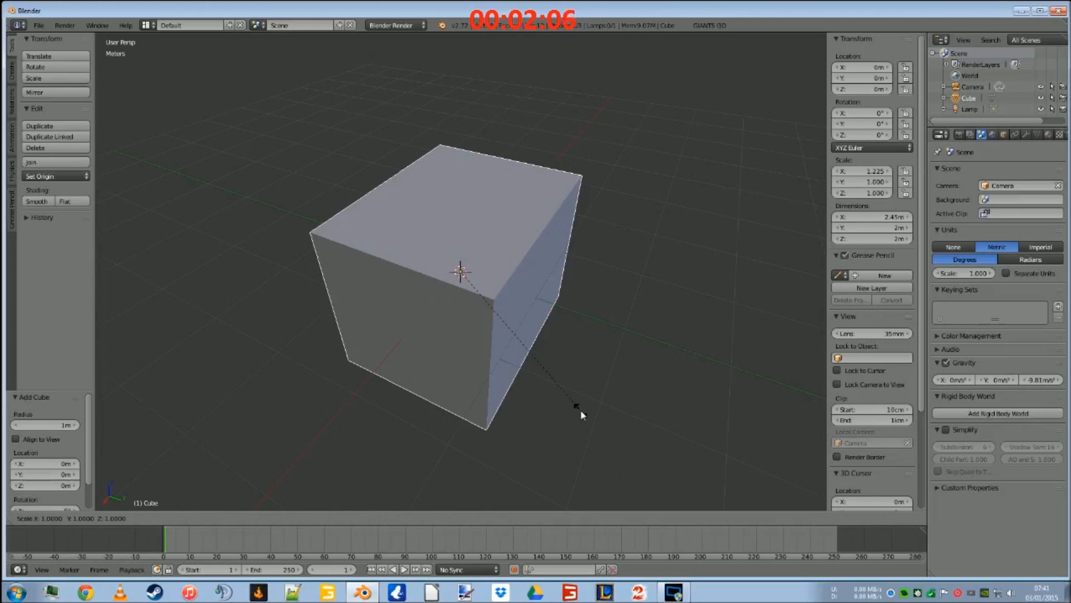
pyautogui.hotkey('shift', 'x')
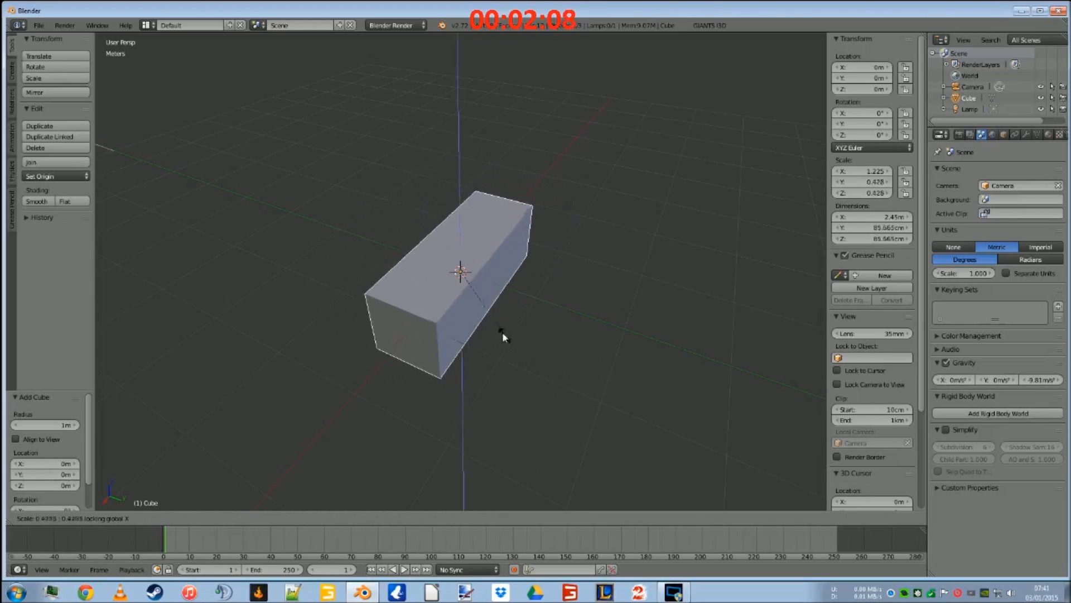
pyautogui.click(467, 302)
# Stretch the bar along Y into a flat slab and set its Y dimension to 4 m
pyautogui.moveTo(467, 302); pyautogui.dragTo(530, 400, button='middle')
pyautogui.moveTo(493, 338); pyautogui.dragTo(478, 322, button='middle')
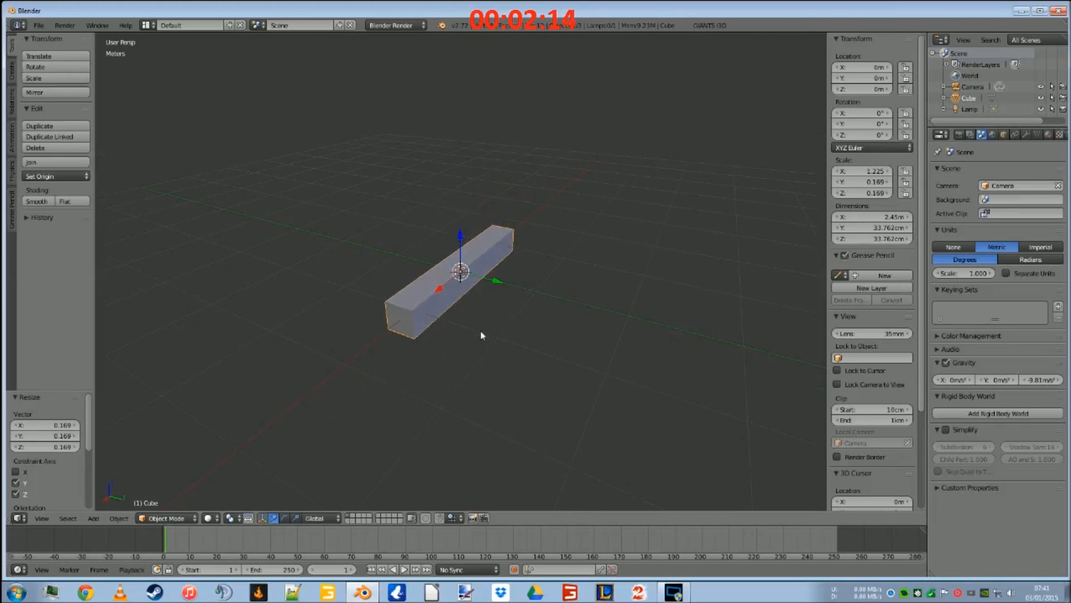
pyautogui.press('s')
pyautogui.press('y')
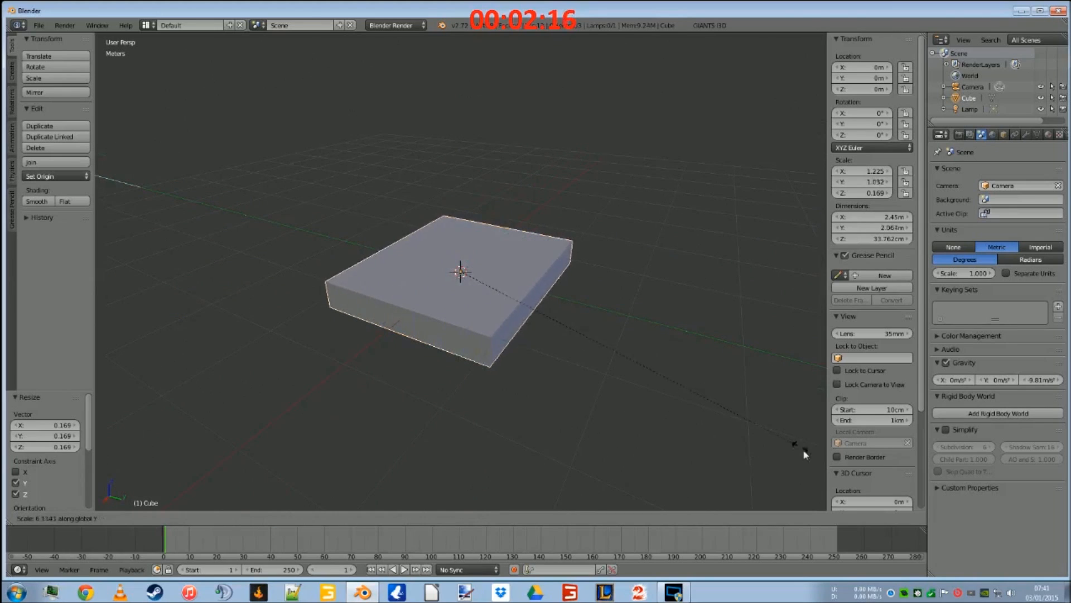
pyautogui.click(413, 90)
pyautogui.click(891, 228)
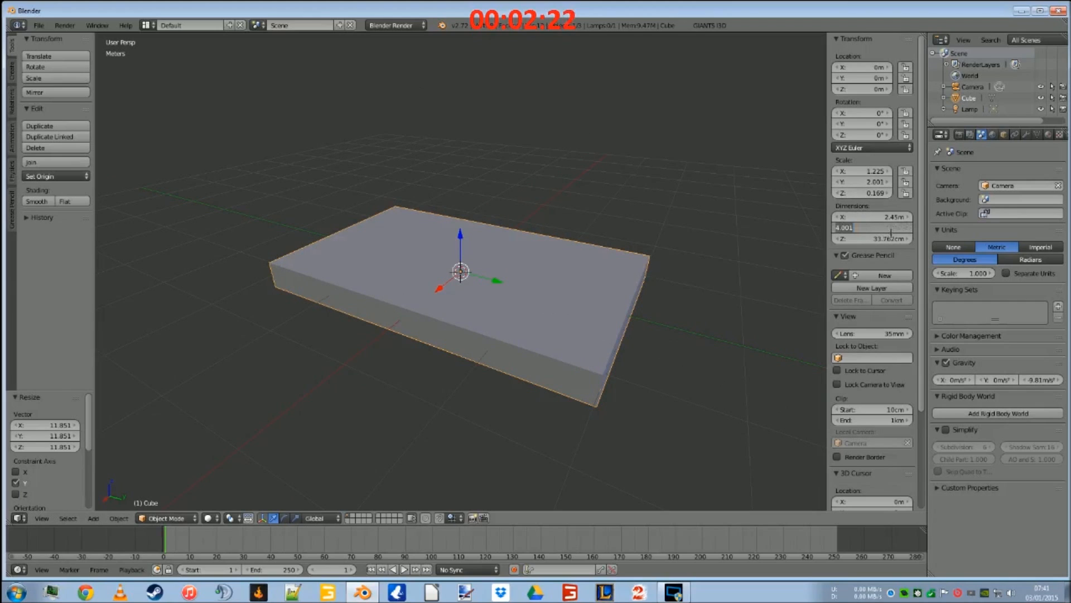
pyautogui.press('Right')
pyautogui.press('Return')
# Enter Edit Mode with face selection and extrude the slab's top face upward by about 1.01 m
pyautogui.moveTo(607, 349)
pyautogui.mouseDown(button='middle')
pyautogui.moveTo(561, 305)
pyautogui.moveTo(545, 313)
pyautogui.moveTo(629, 344)
pyautogui.moveTo(600, 350)
pyautogui.mouseUp(button='middle')
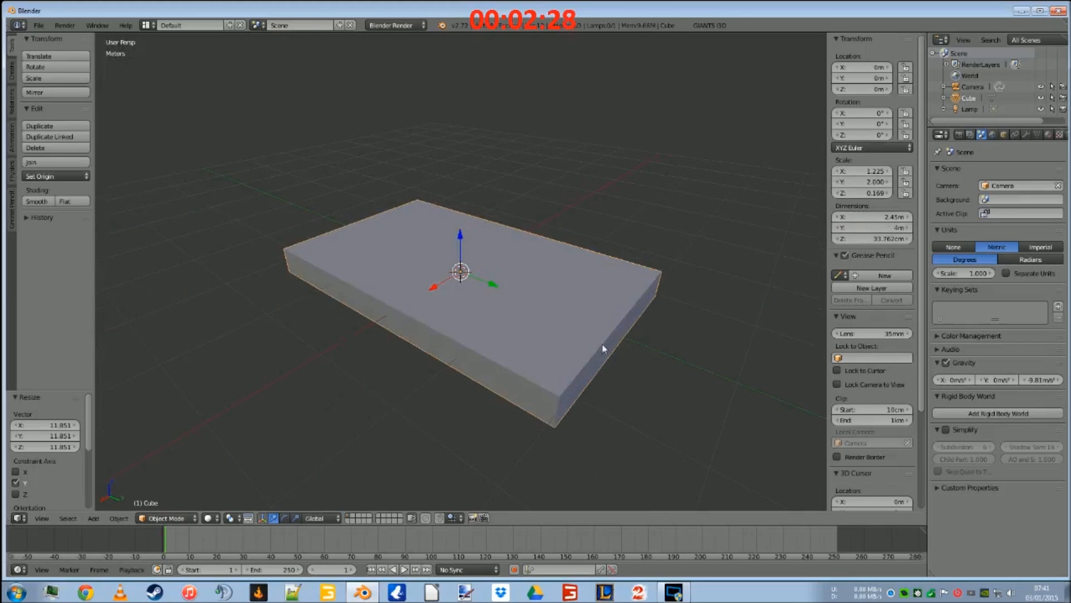
pyautogui.moveTo(578, 430); pyautogui.dragTo(516, 392, button='middle')
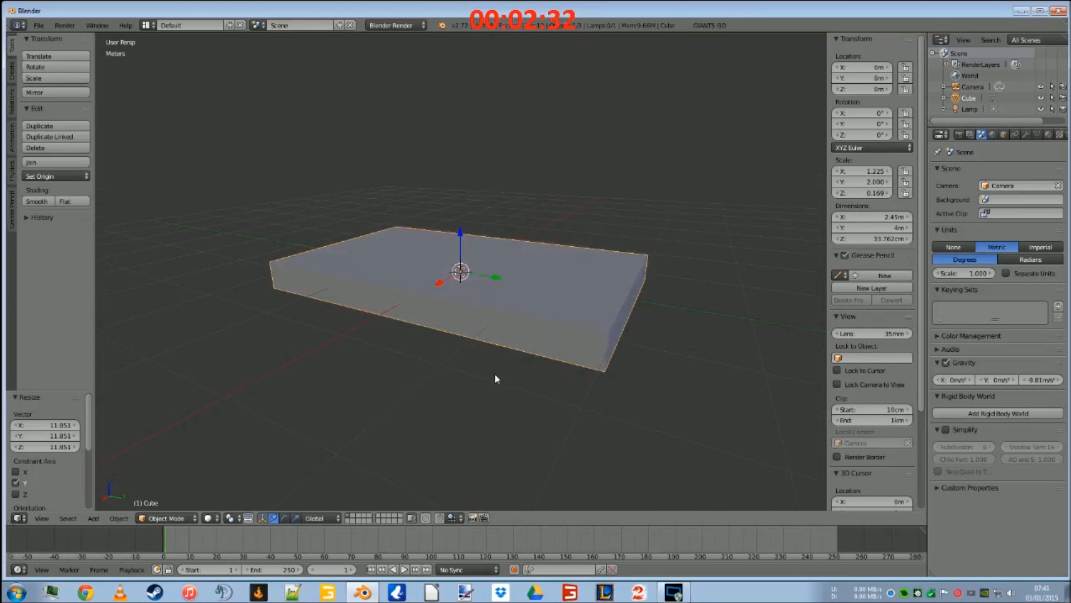
pyautogui.press('Tab')
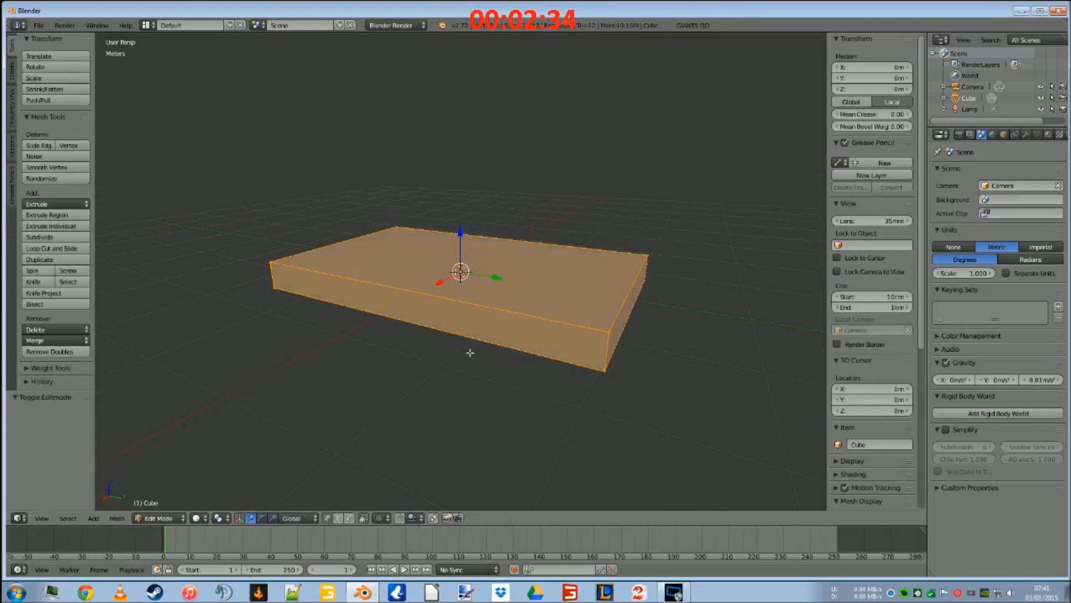
pyautogui.click(349, 518)
pyautogui.rightClick(480, 270)
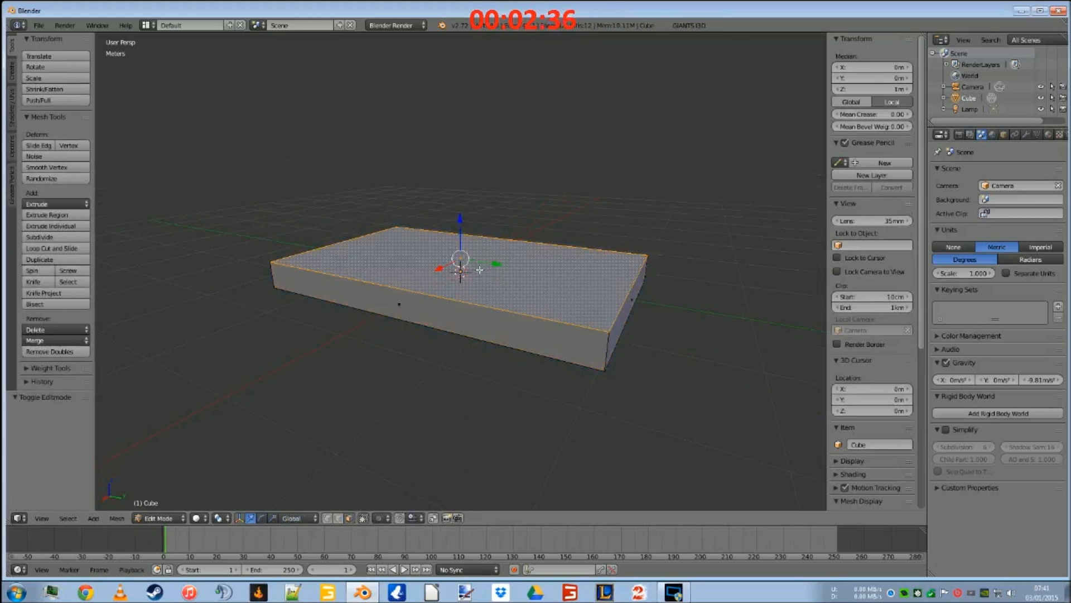
pyautogui.press('e')
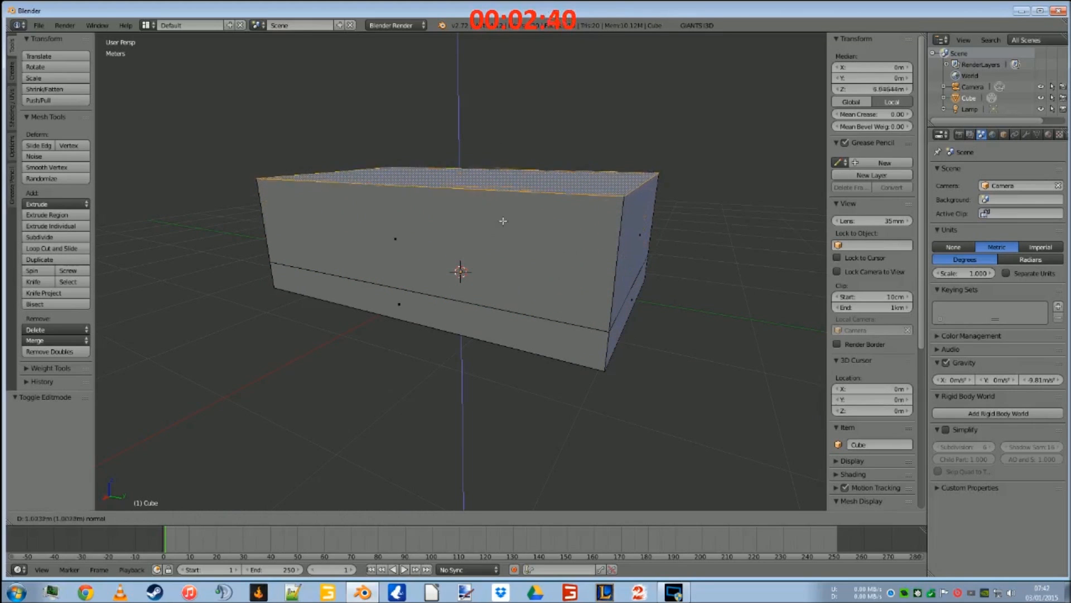
pyautogui.click(505, 219)
# Extrude the top face in place and scale it inward in X and Y only, to about 0.907, forming a rim
pyautogui.moveTo(533, 255); pyautogui.dragTo(528, 301, button='middle')
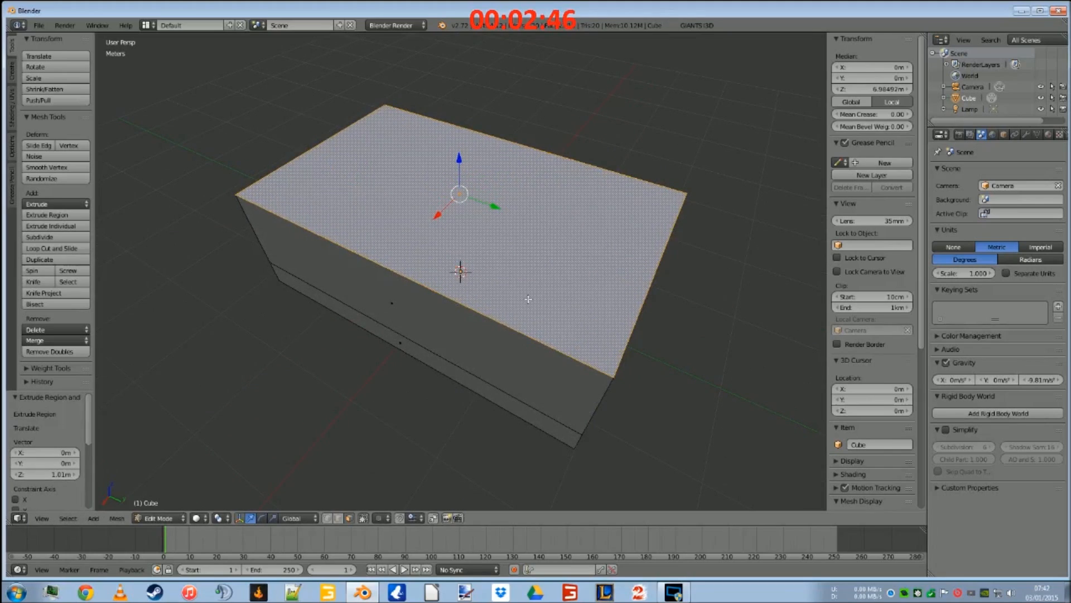
pyautogui.press('e')
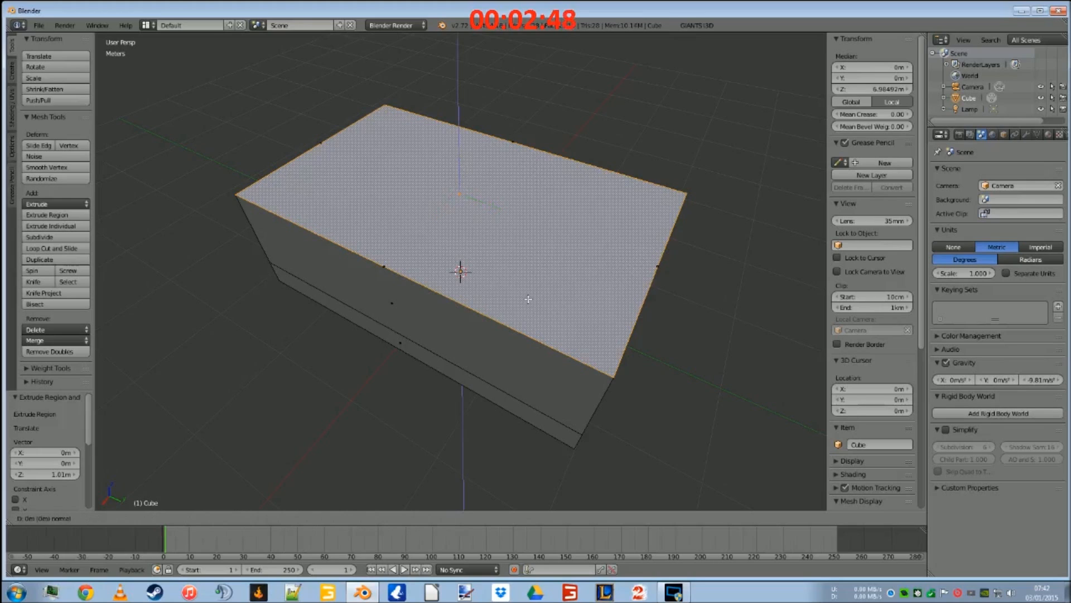
pyautogui.click(528, 299)
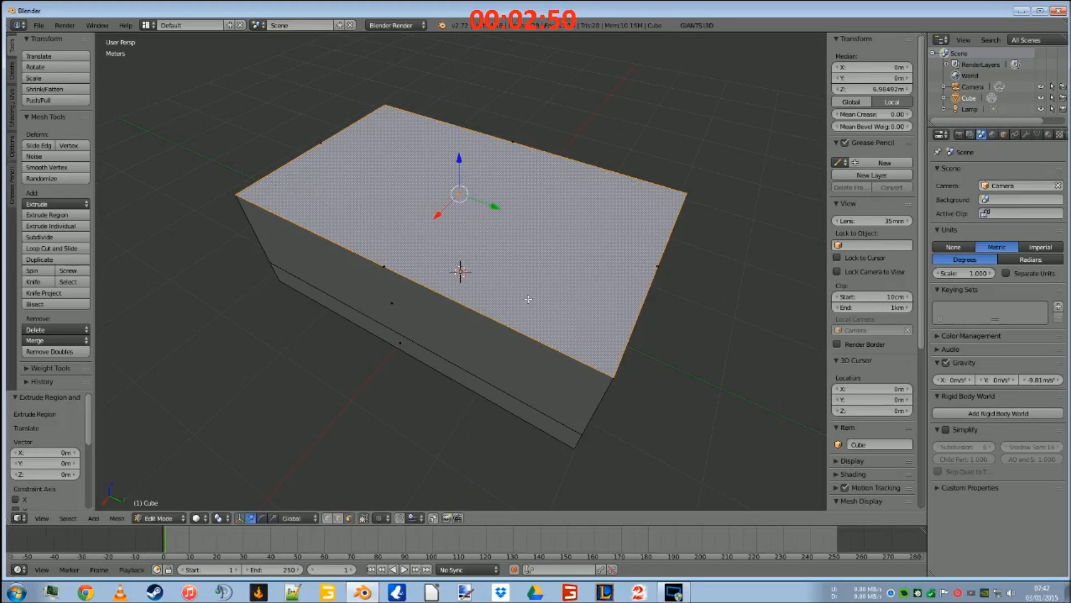
pyautogui.press('s')
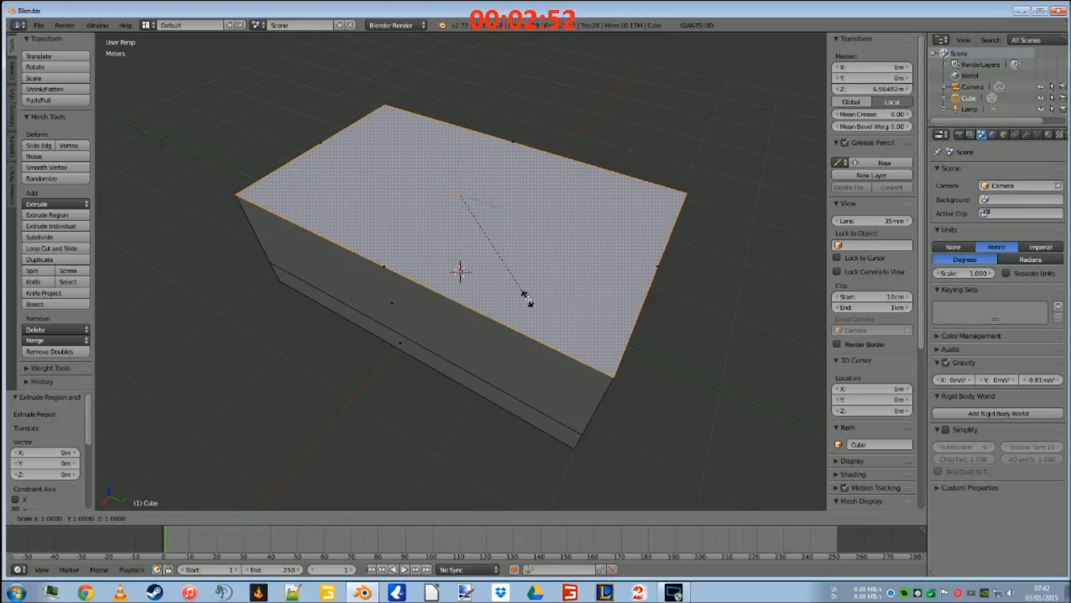
pyautogui.hotkey('shift', 'z')
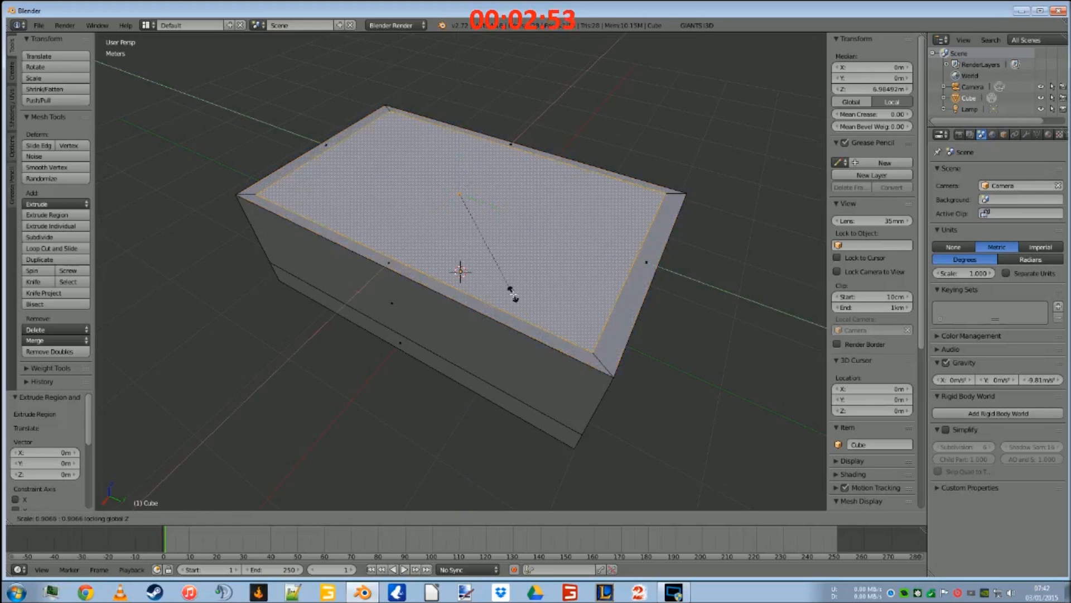
pyautogui.click(513, 294)
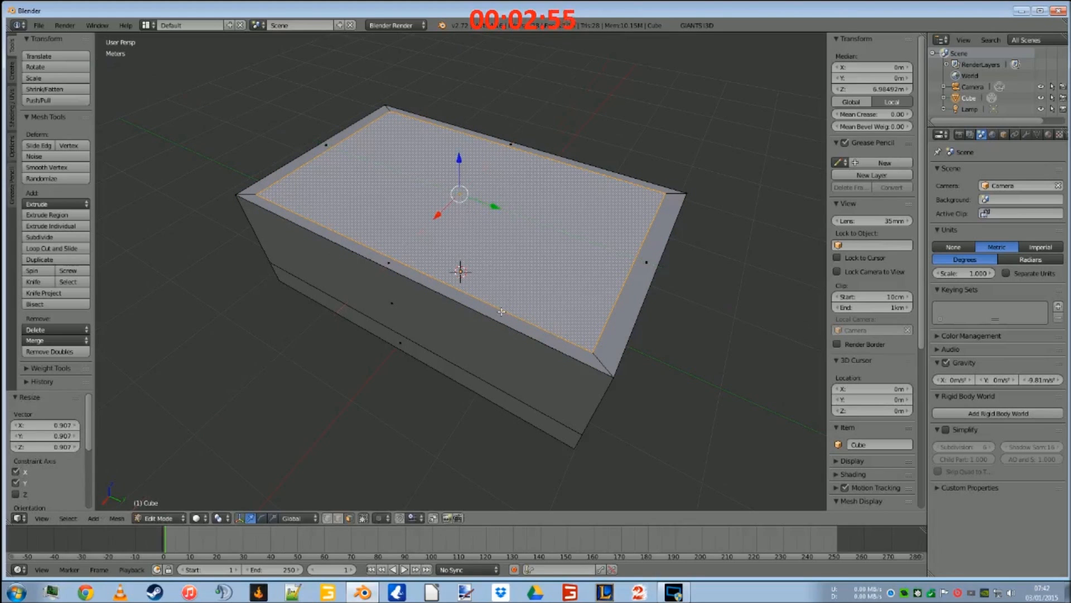
# Extrude the inner top face straight down along global Z by about 1.19 m to hollow out the box
pyautogui.press('e')
pyautogui.press('z')
pyautogui.press('z')
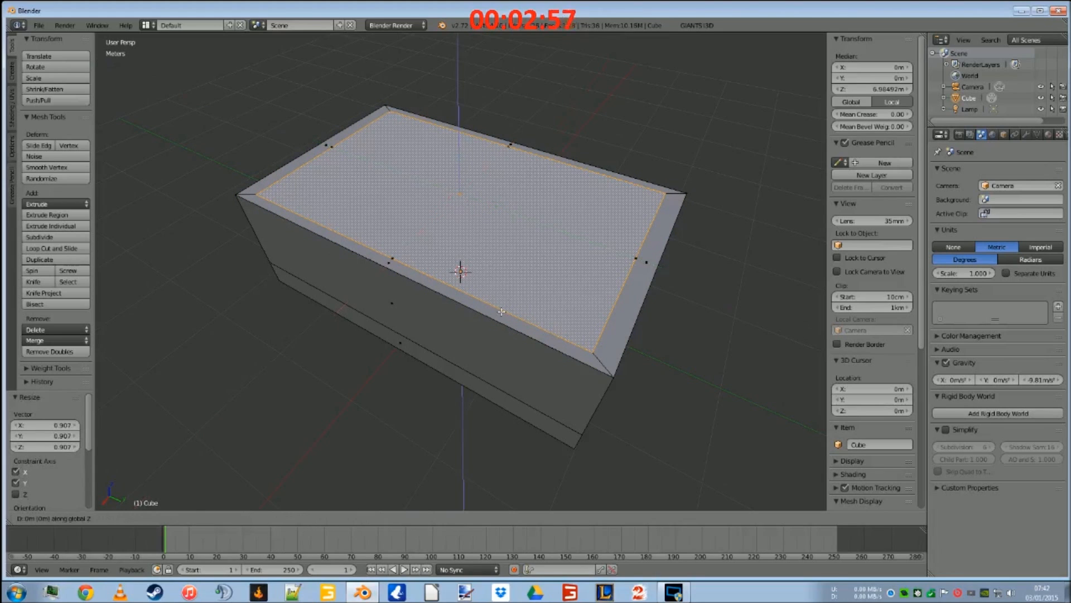
pyautogui.click(502, 393)
# Delete the outer and inner faces of the short end wall at the negative Y end, above the base
pyautogui.moveTo(503, 393); pyautogui.dragTo(244, 313, button='middle')
pyautogui.scroll(-3, 452, 307)
pyautogui.moveTo(395, 314); pyautogui.dragTo(447, 315, button='middle')
pyautogui.rightClick(440, 316)
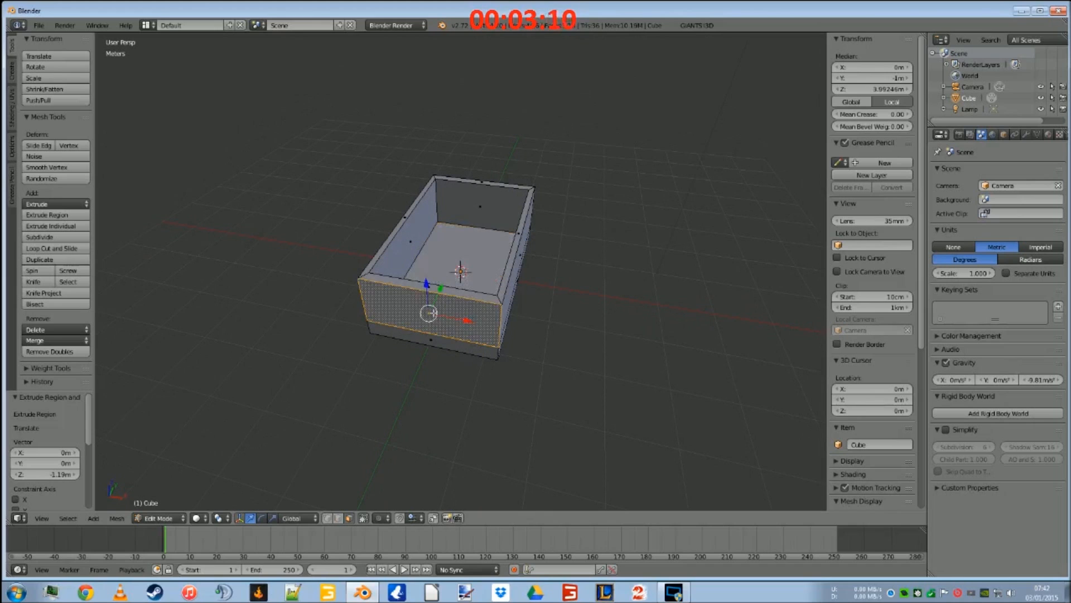
pyautogui.press('x')
pyautogui.click(438, 337)
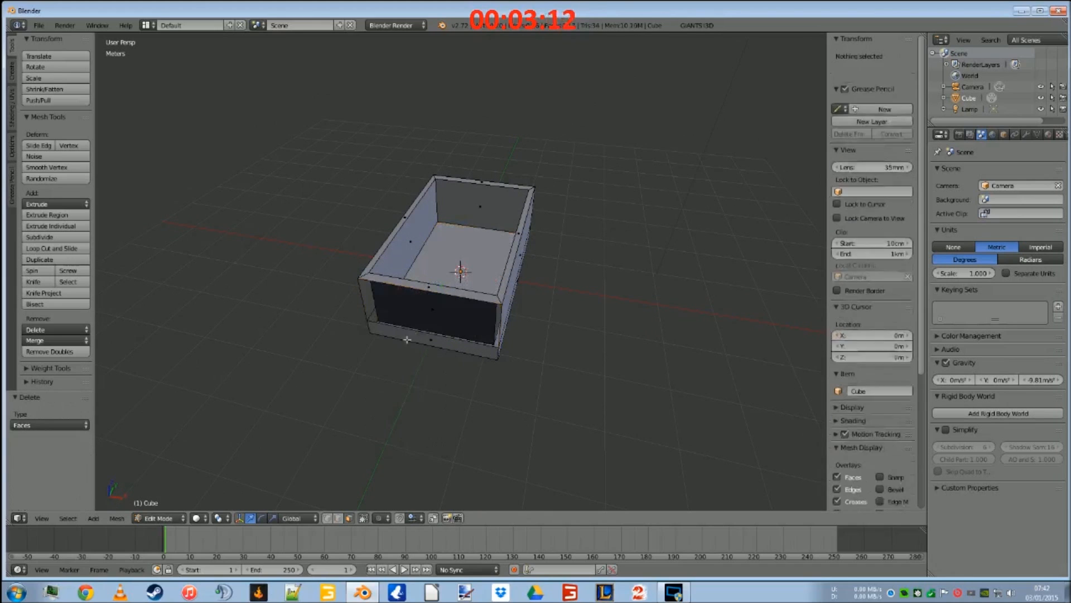
pyautogui.rightClick(436, 314)
pyautogui.press('x')
pyautogui.click(427, 308)
# Delete the remaining rim face across the top of the opened end
pyautogui.moveTo(427, 308); pyautogui.dragTo(488, 300, button='middle')
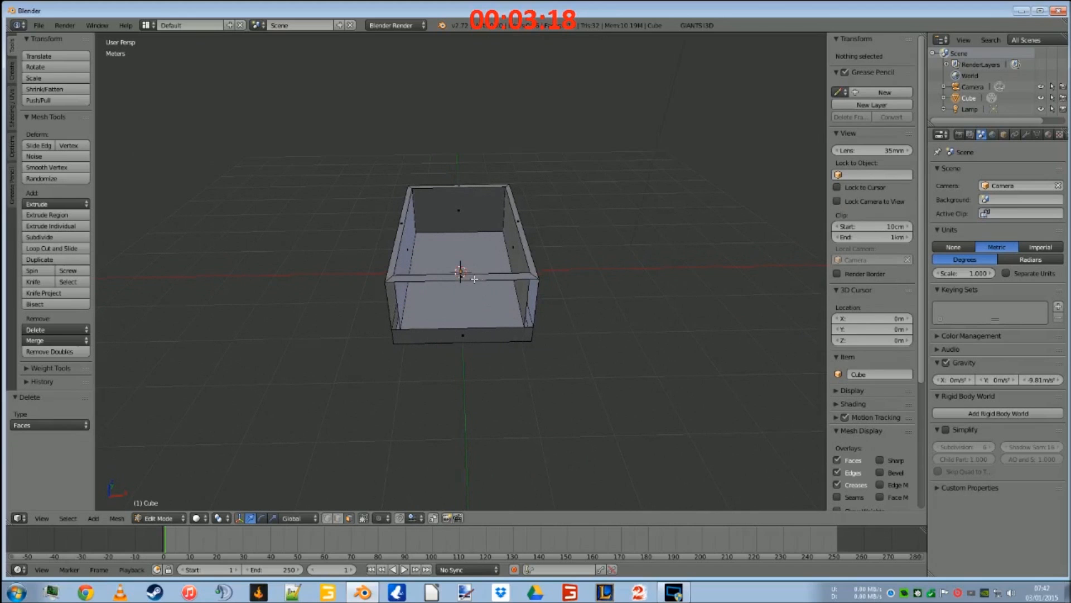
pyautogui.rightClick(474, 278)
pyautogui.press('x')
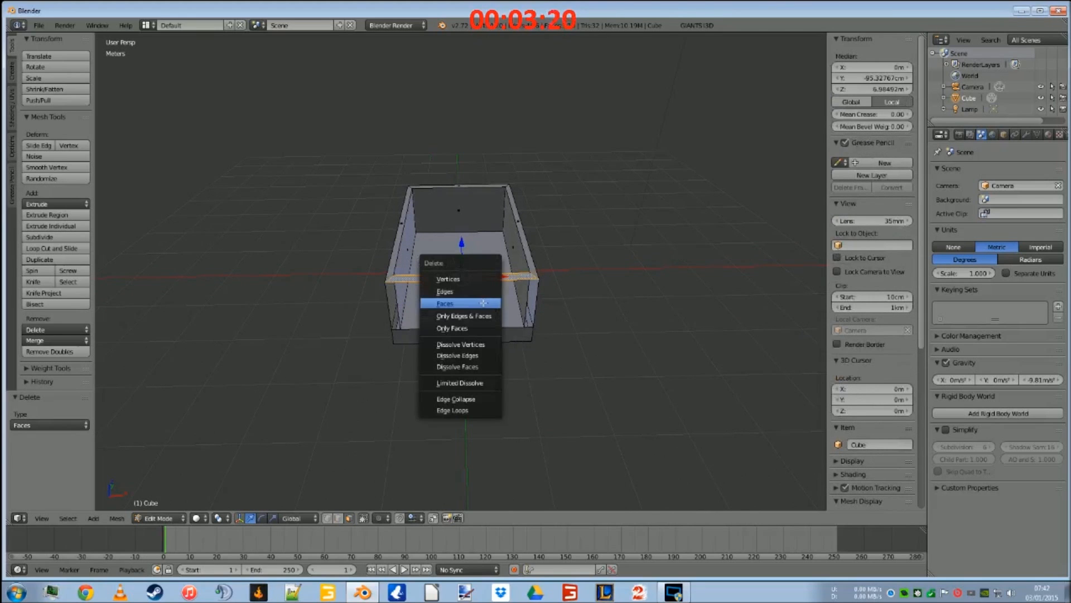
pyautogui.click(482, 303)
# Raise the box's inner floor face along Z by about 17.5 cm
pyautogui.moveTo(472, 335); pyautogui.dragTo(472, 246, button='middle')
pyautogui.scroll(4, 461, 353)
pyautogui.rightClick(453, 313)
pyautogui.moveTo(461, 233); pyautogui.dragTo(462, 220)
# Select the floor and side wall inner edges at the open end and move them about 18.7 cm outward along Y, snapping to the outer end with Closest
pyautogui.moveTo(462, 221); pyautogui.dragTo(473, 360, button='middle')
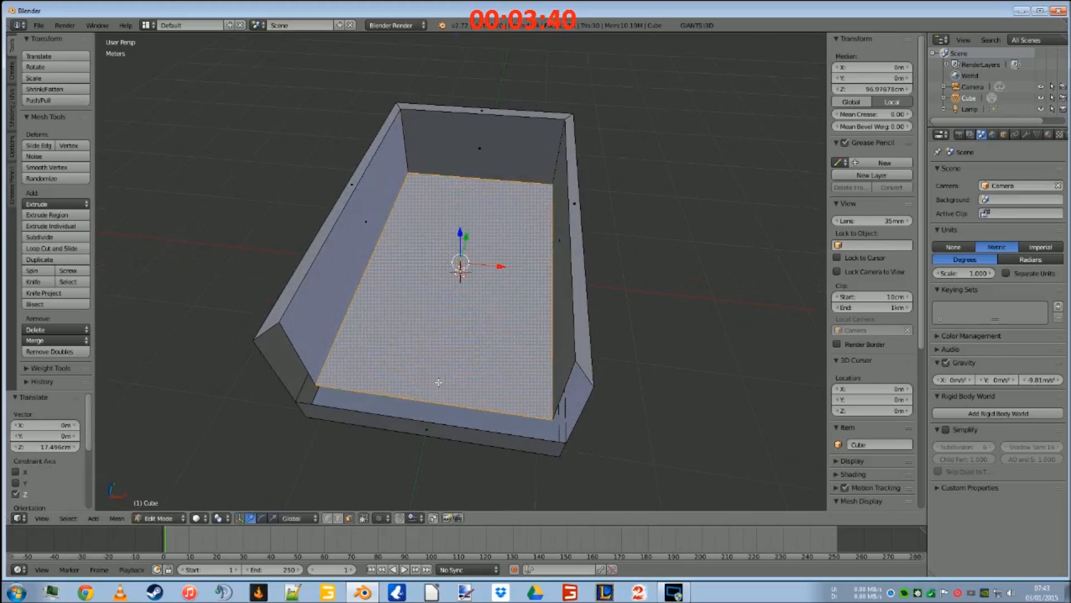
pyautogui.keyDown('shift'); pyautogui.rightClick(309, 363); pyautogui.keyUp('shift')
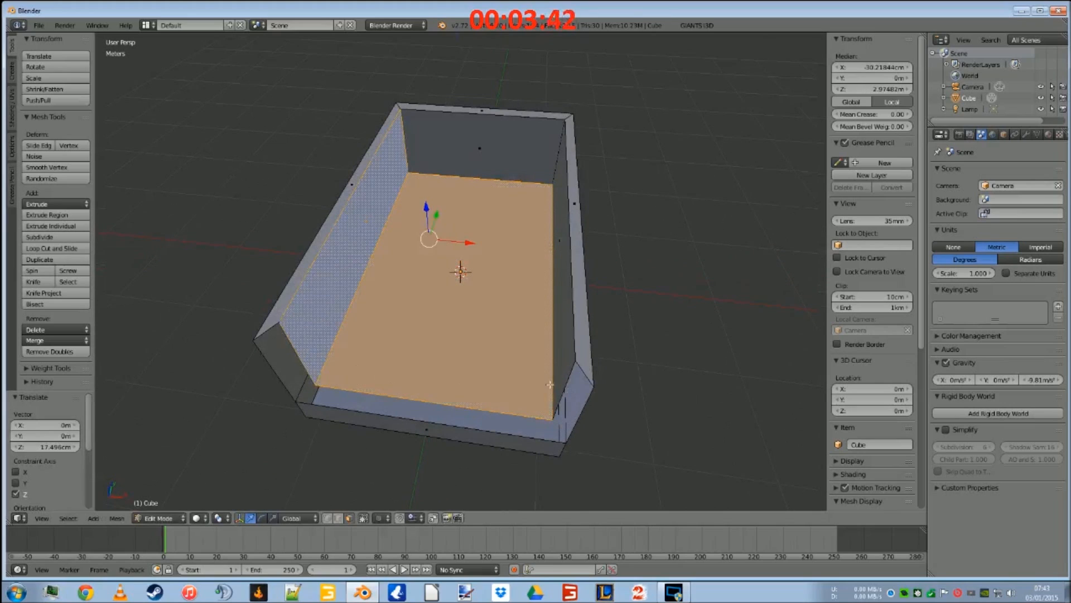
pyautogui.rightClick(307, 371)
pyautogui.rightClick(431, 400)
pyautogui.keyDown('shift'); pyautogui.rightClick(564, 391); pyautogui.keyUp('shift')
pyautogui.moveTo(565, 390); pyautogui.dragTo(576, 373, button='middle')
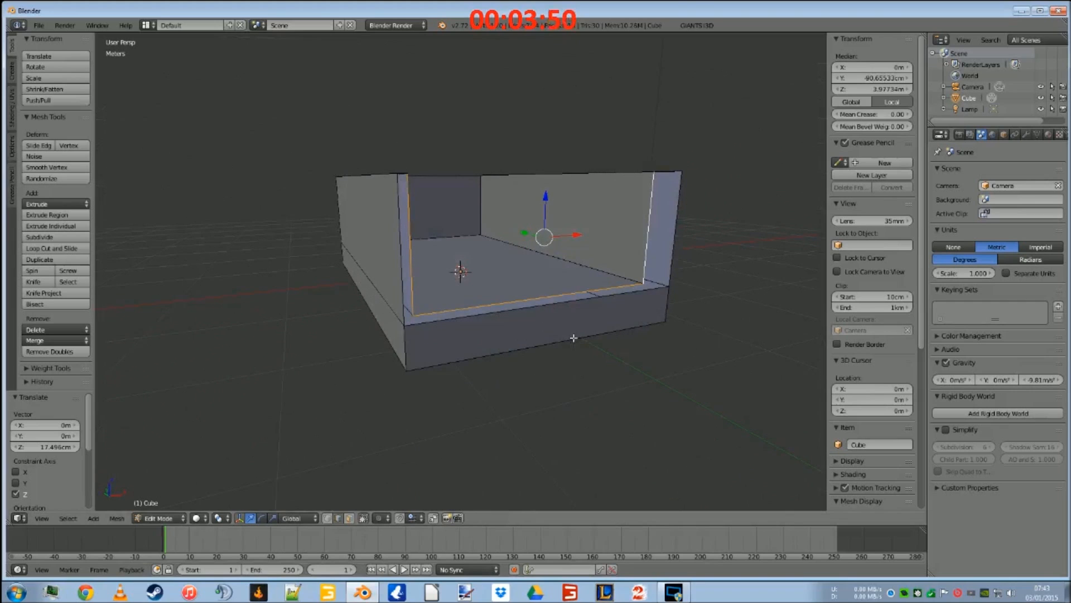
pyautogui.click(411, 518)
pyautogui.click(434, 468)
pyautogui.moveTo(540, 379); pyautogui.dragTo(557, 412, button='middle')
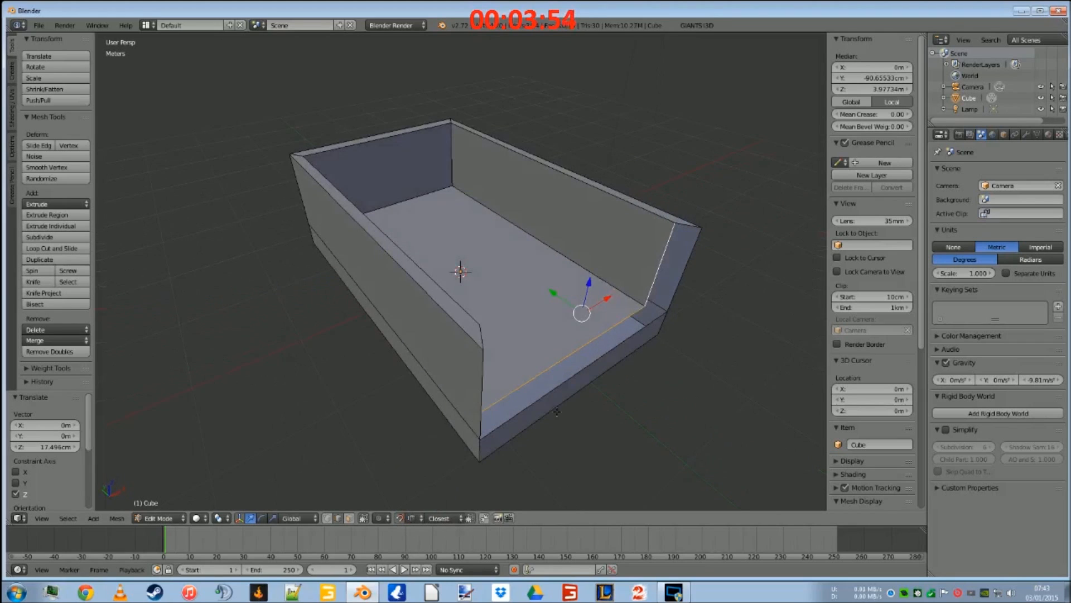
pyautogui.press('g')
pyautogui.press('y')
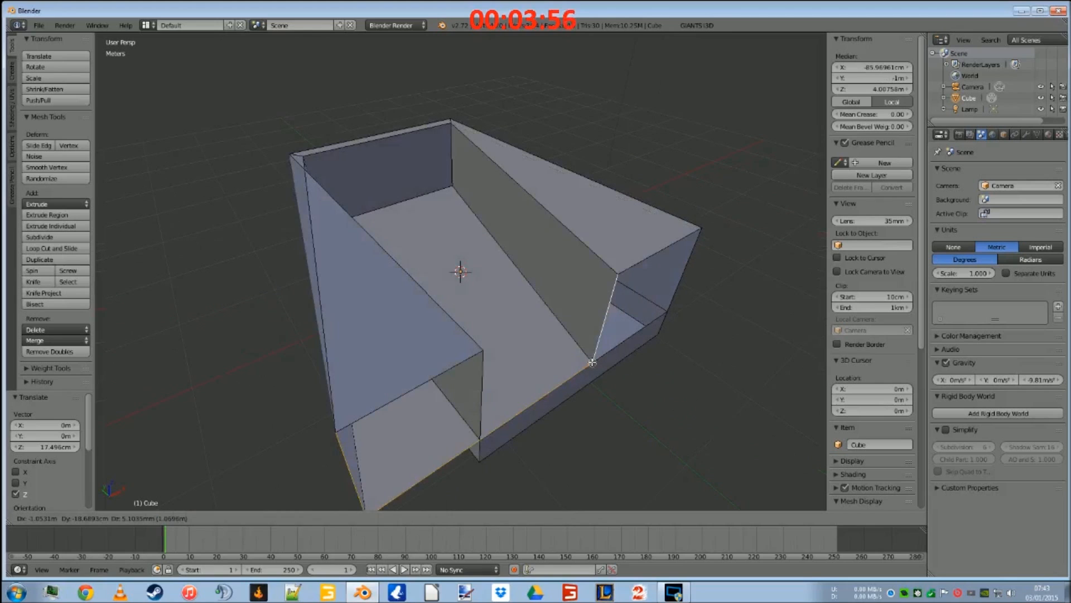
pyautogui.click(592, 362)
# Lower the selected open-end edges slightly, and snap them upward along Z by about 2.3 cm to the base's outer top edge
pyautogui.moveTo(592, 362); pyautogui.dragTo(544, 404, button='middle')
pyautogui.scroll(5, 528, 385)
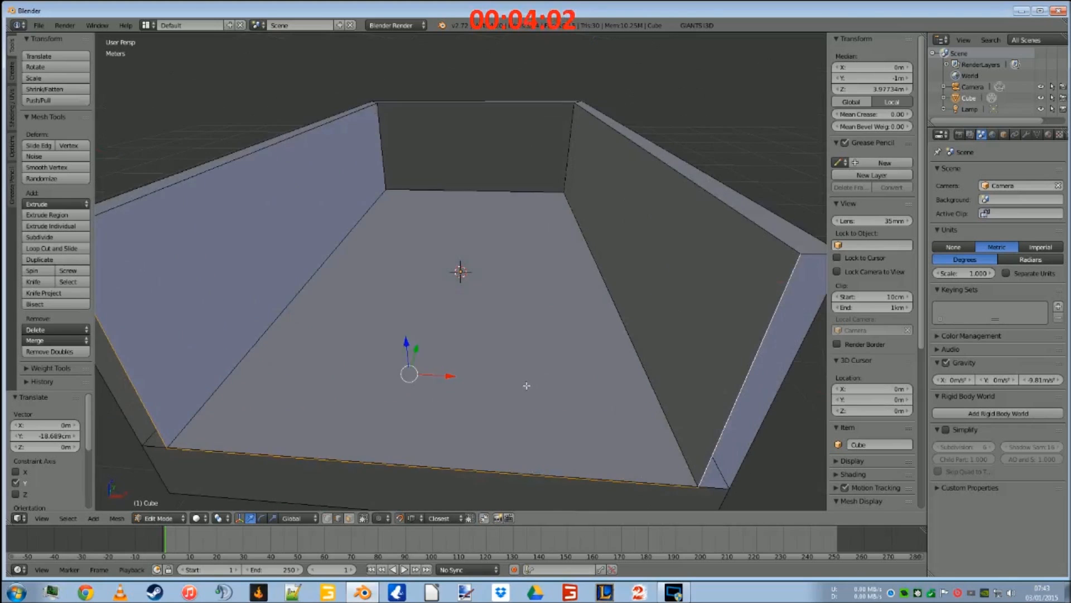
pyautogui.scroll(-5, 496, 354)
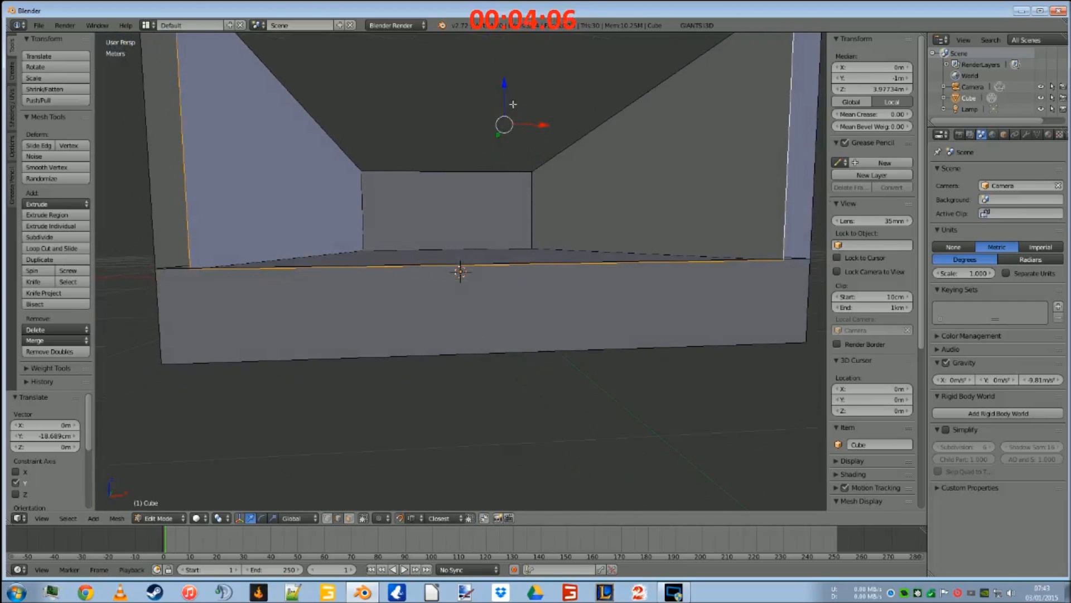
pyautogui.moveTo(505, 85); pyautogui.dragTo(506, 108)
pyautogui.moveTo(506, 108); pyautogui.dragTo(550, 336, button='middle')
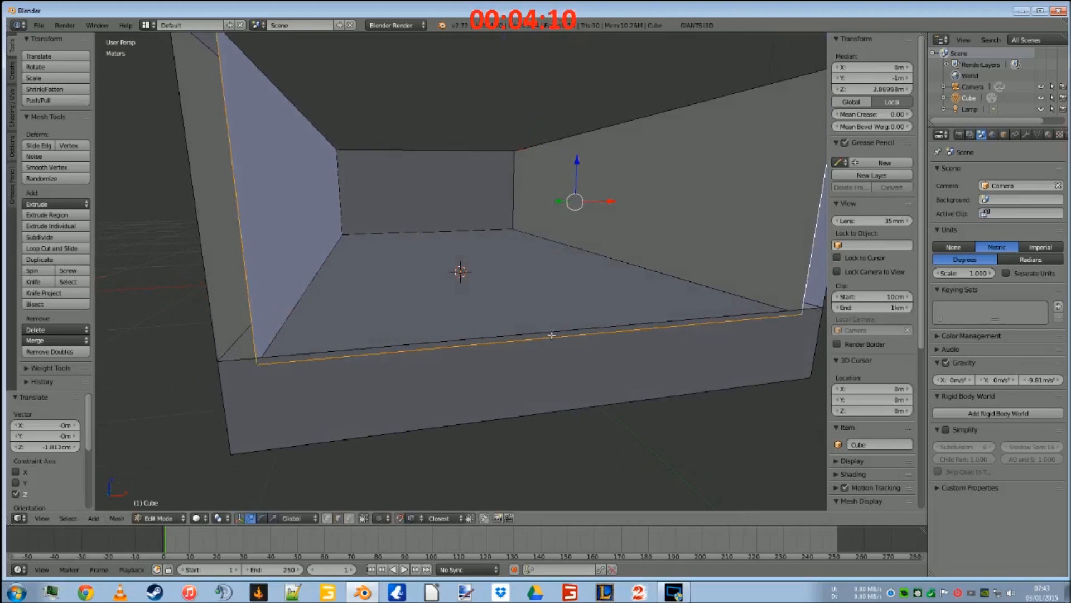
pyautogui.press('g')
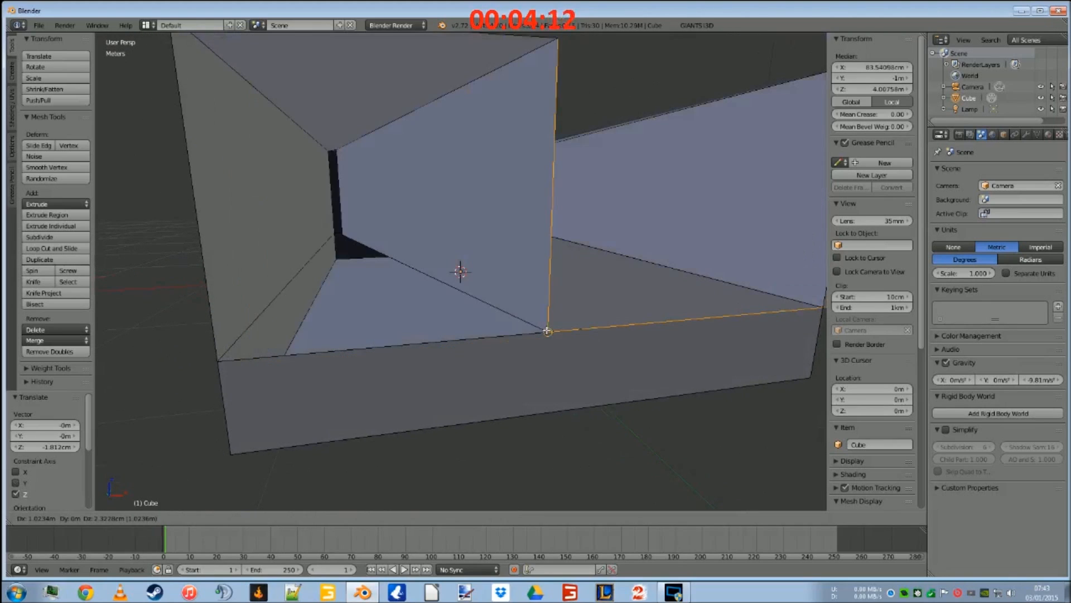
pyautogui.press('z')
pyautogui.click(547, 332)
pyautogui.scroll(-3, 546, 334)
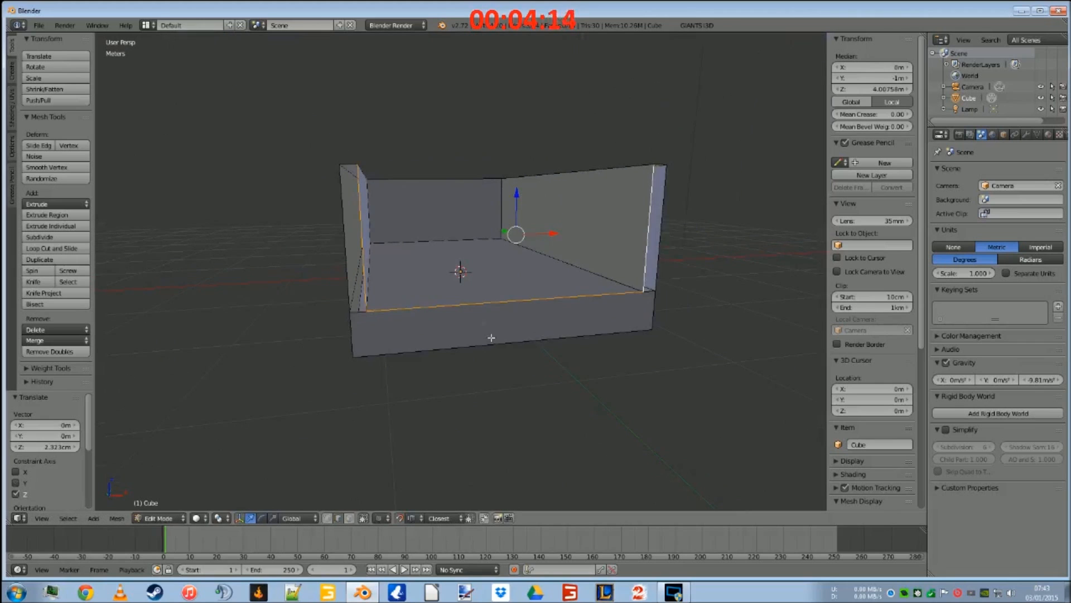
# Select the four corner vertices at the open end of one side wall and fill the wall's end with a face
pyautogui.scroll(3, 491, 338)
pyautogui.moveTo(380, 351); pyautogui.dragTo(399, 360, button='middle')
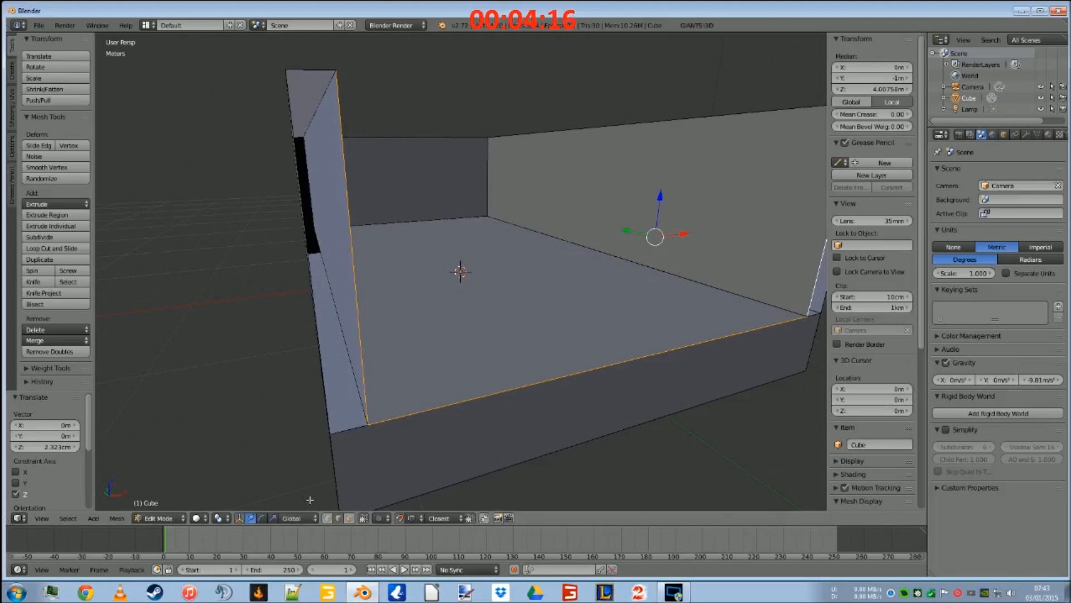
pyautogui.hotkey('shift', 'Tab')
pyautogui.hotkey('ctrl', 'Tab')
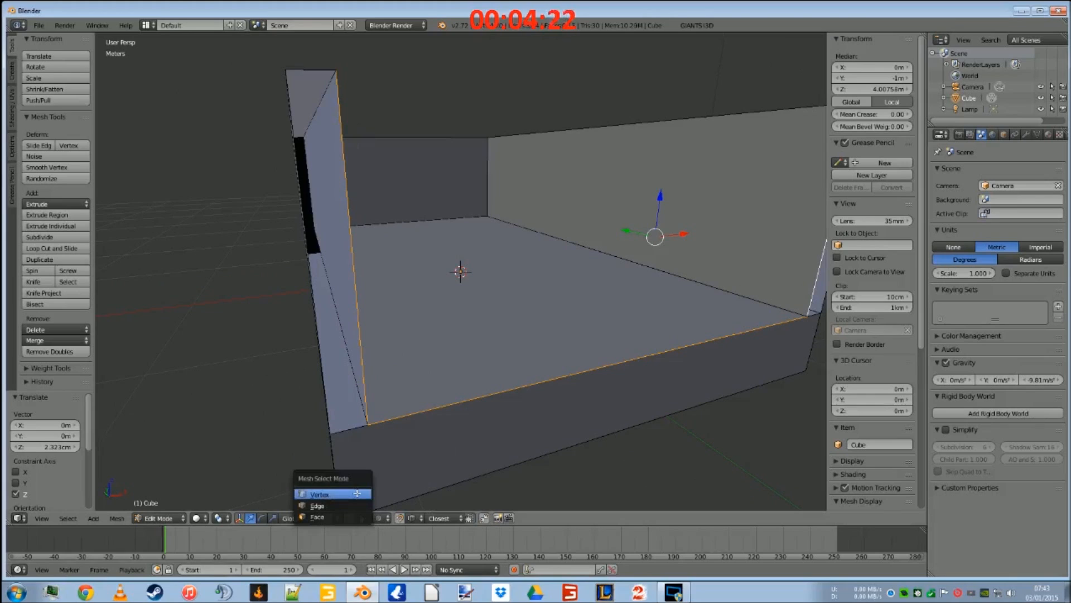
pyautogui.click(323, 494)
pyautogui.rightClick(283, 72)
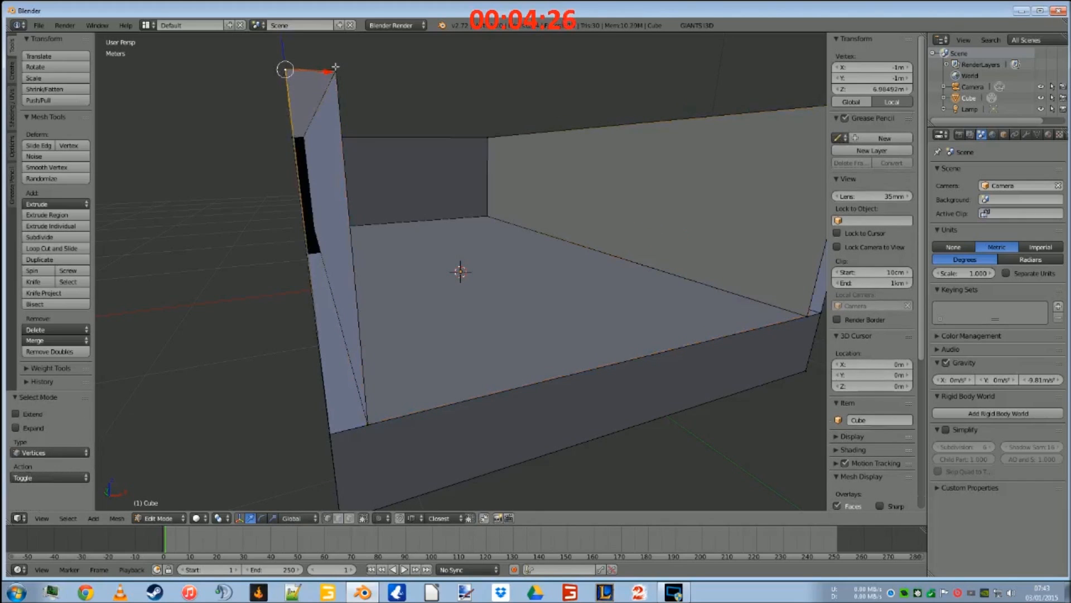
pyautogui.keyDown('shift'); pyautogui.rightClick(335, 68); pyautogui.keyUp('shift')
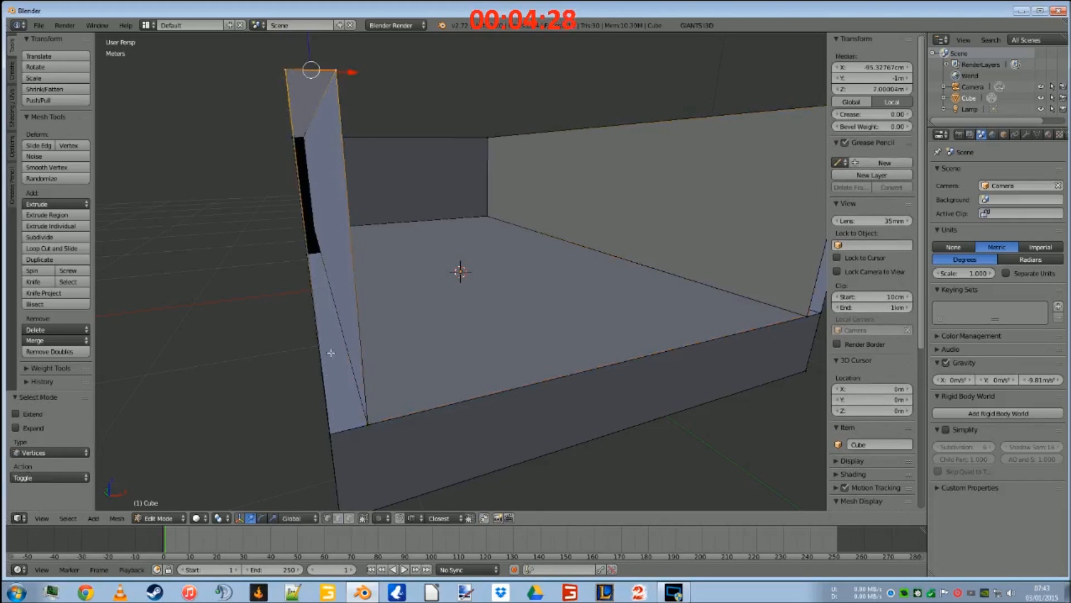
pyautogui.keyDown('shift'); pyautogui.rightClick(335, 430); pyautogui.keyUp('shift')
pyautogui.keyDown('shift'); pyautogui.rightClick(369, 428); pyautogui.keyUp('shift')
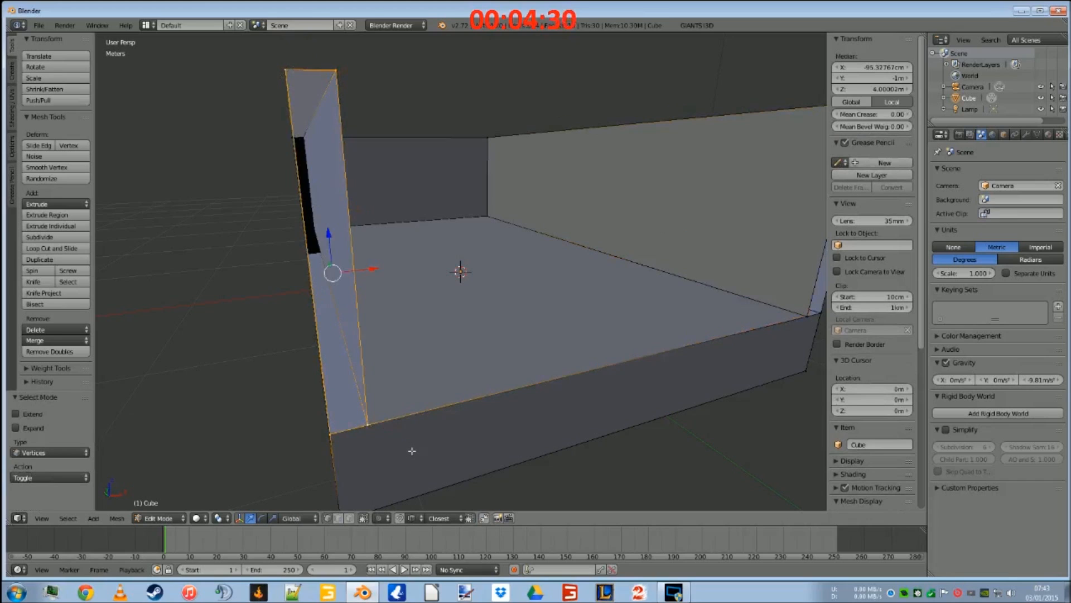
pyautogui.press('f')
# Fill the opposite side wall's open end with a face made from its four corner vertices
pyautogui.moveTo(557, 411); pyautogui.dragTo(646, 166, button='middle')
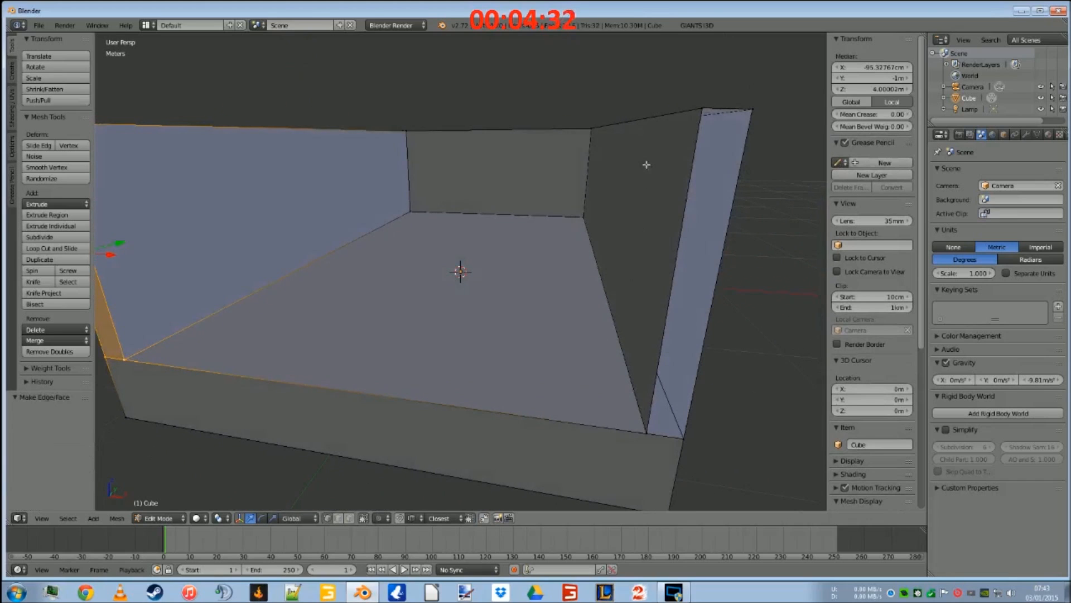
pyautogui.rightClick(700, 107)
pyautogui.keyDown('shift'); pyautogui.rightClick(752, 109); pyautogui.keyUp('shift')
pyautogui.keyDown('shift'); pyautogui.rightClick(649, 430); pyautogui.keyUp('shift')
pyautogui.keyDown('shift'); pyautogui.rightClick(685, 437); pyautogui.keyUp('shift')
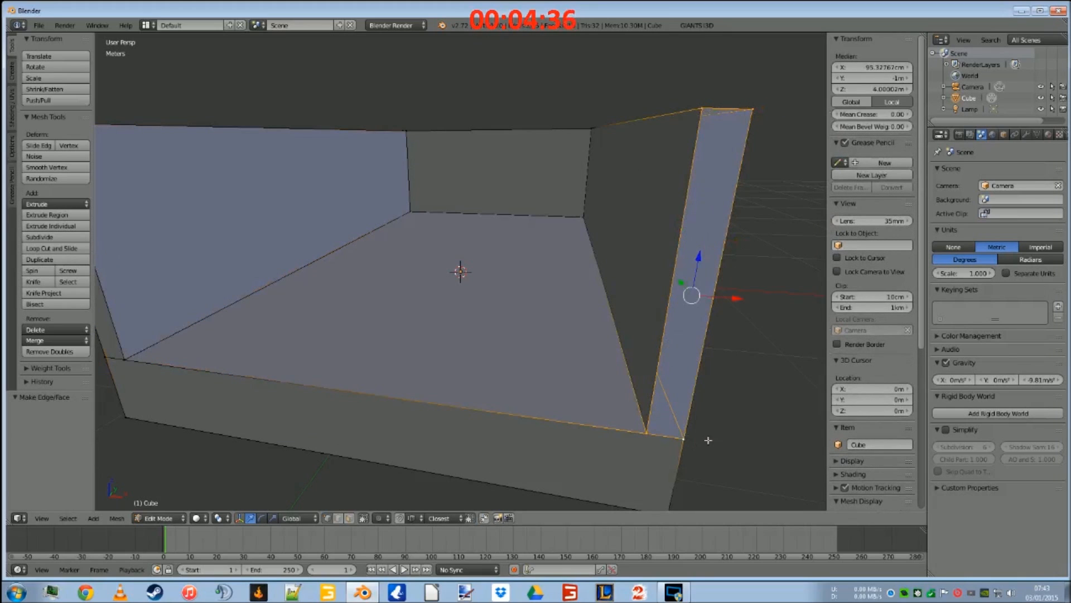
pyautogui.scroll(-3, 713, 402)
pyautogui.moveTo(619, 396); pyautogui.dragTo(676, 397, button='middle')
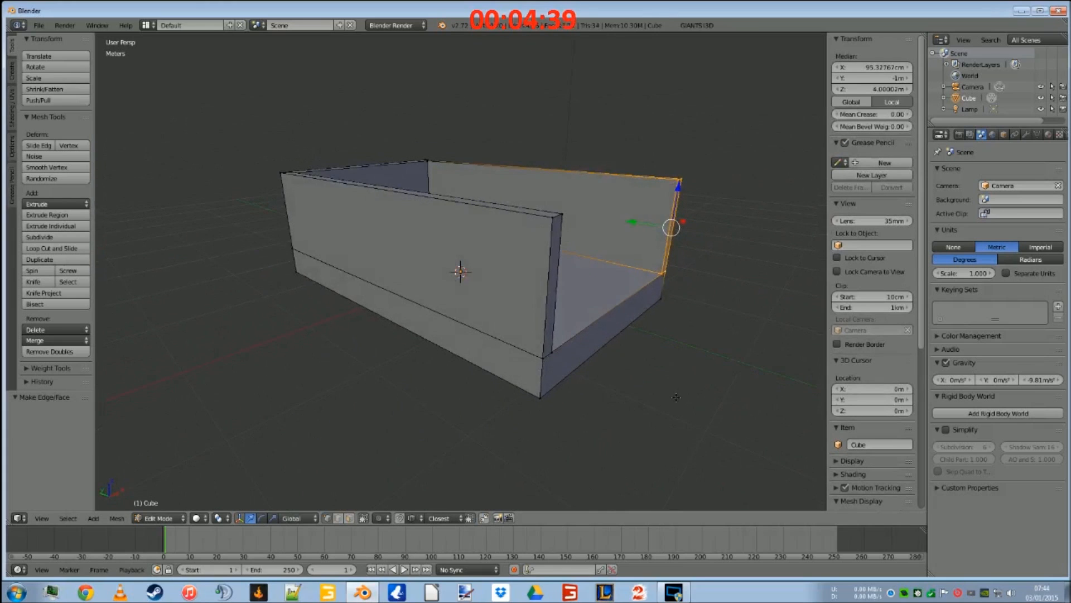
pyautogui.moveTo(605, 380); pyautogui.dragTo(602, 381, button='middle')
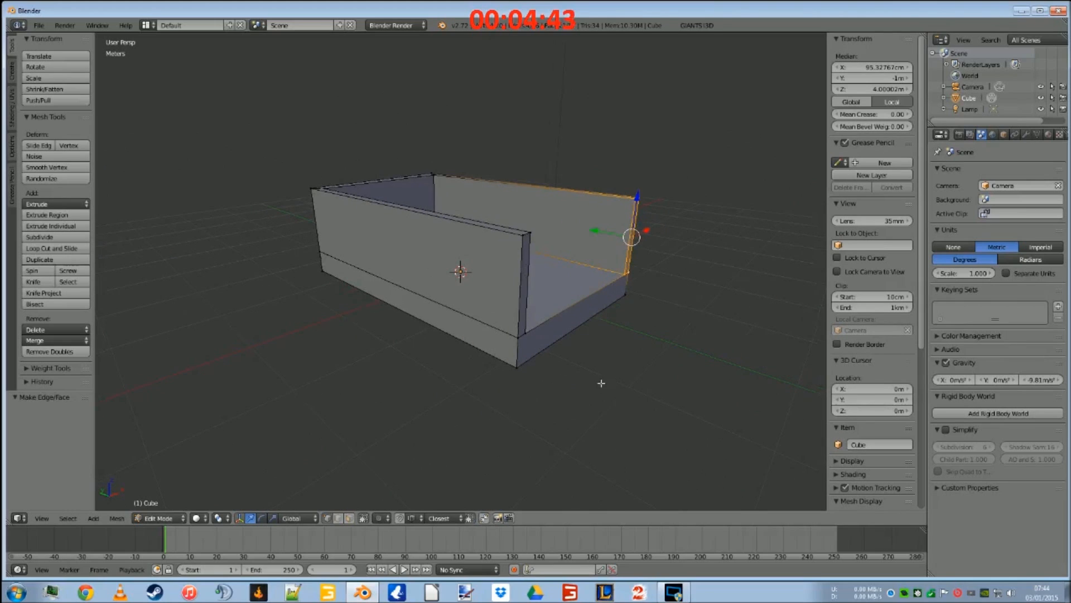
# Leave mesh editing and add a new cube as a separate object
pyautogui.hotkey('shift', 'a')
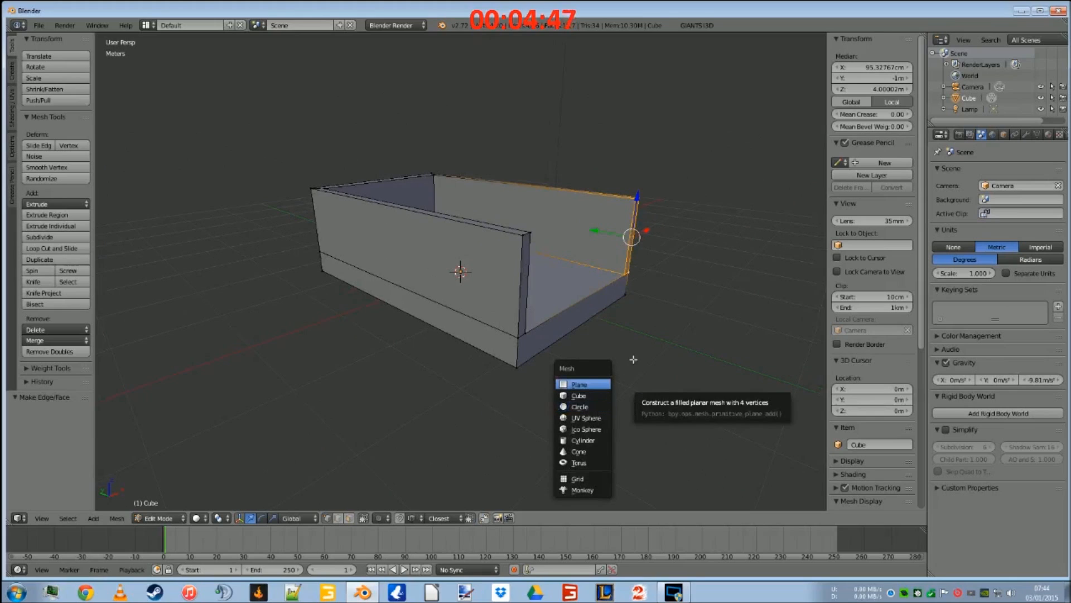
pyautogui.press('Escape')
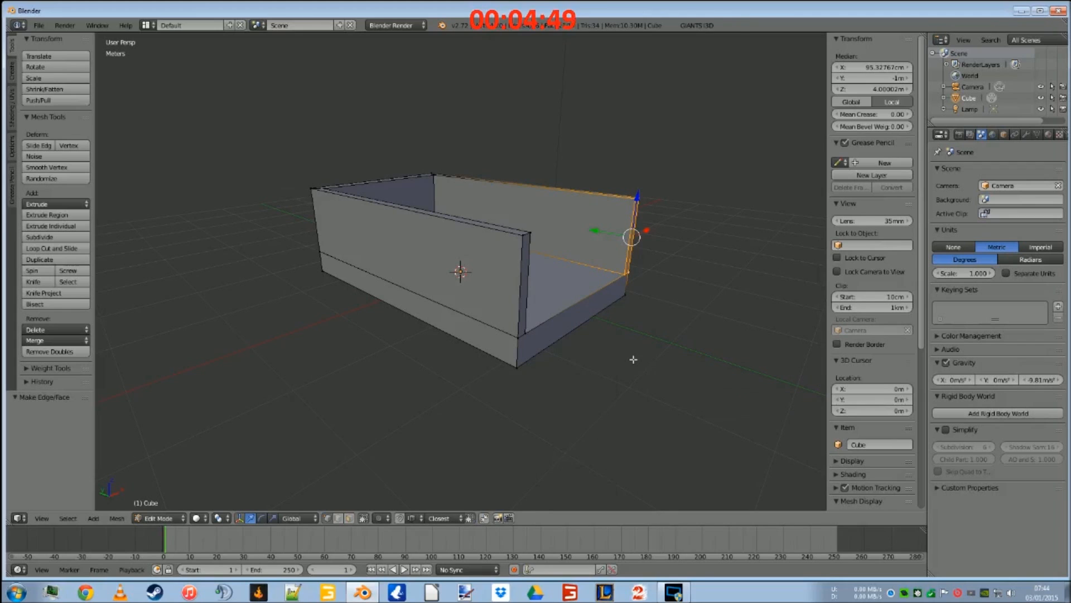
pyautogui.press('Tab')
pyautogui.hotkey('shift', 'a')
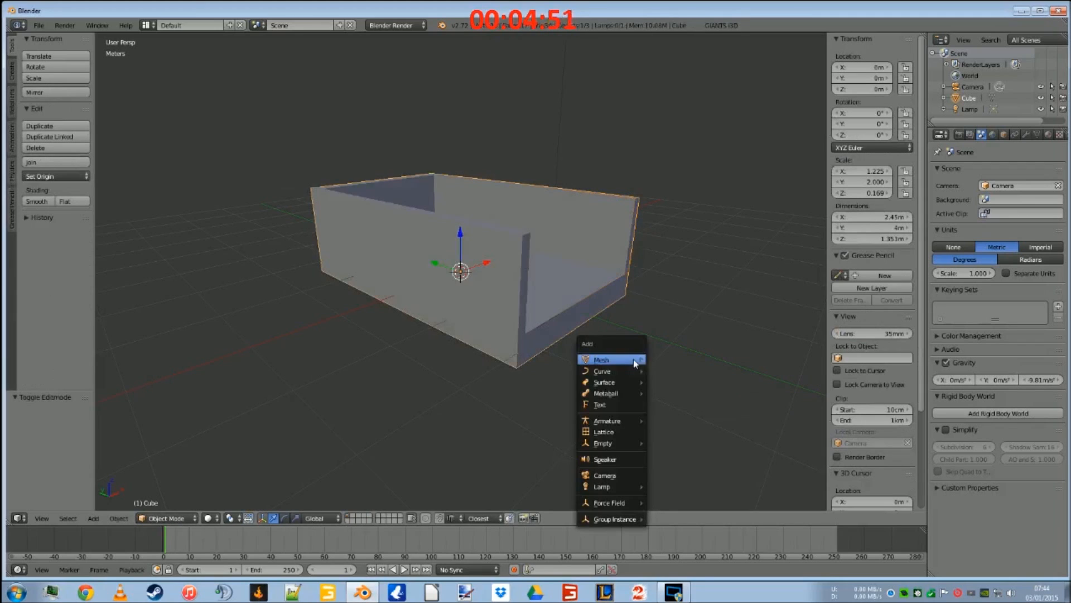
pyautogui.moveTo(636, 360)
pyautogui.click(668, 370)
# Move the new cube about -2.1 m along Y to the box's open end
pyautogui.moveTo(641, 357); pyautogui.dragTo(546, 405, button='middle')
pyautogui.moveTo(469, 238)
pyautogui.mouseDown(button='middle')
pyautogui.moveTo(472, 292)
pyautogui.moveTo(476, 259)
pyautogui.mouseUp(button='middle')
pyautogui.press('g')
pyautogui.press('y')
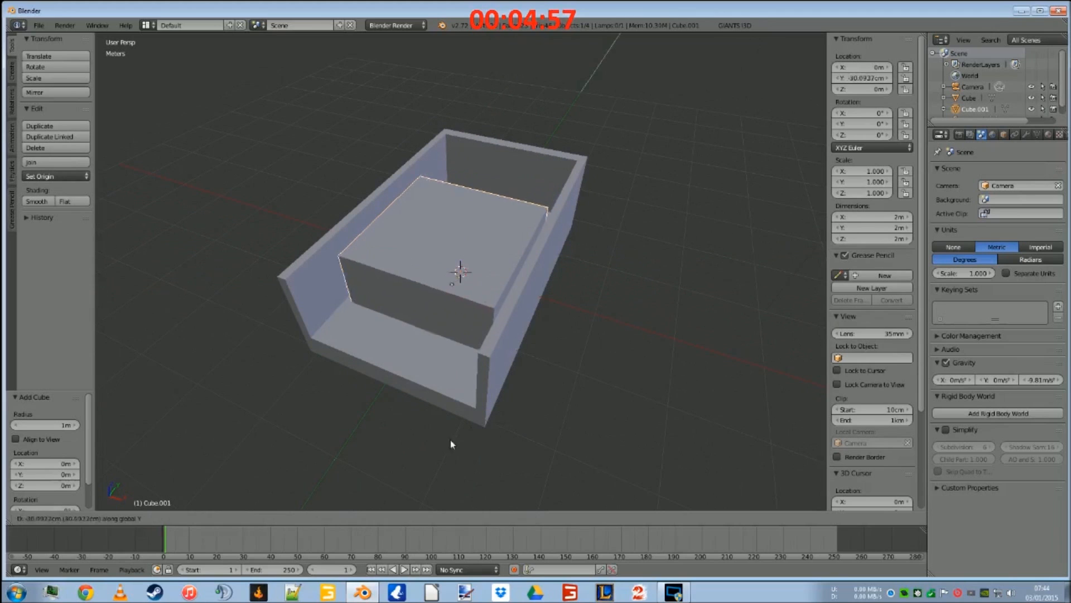
pyautogui.click(356, 45)
# Scale the new cube into a panel, about 18 cm thick along Y and about 96 cm tall along Z
pyautogui.press('s')
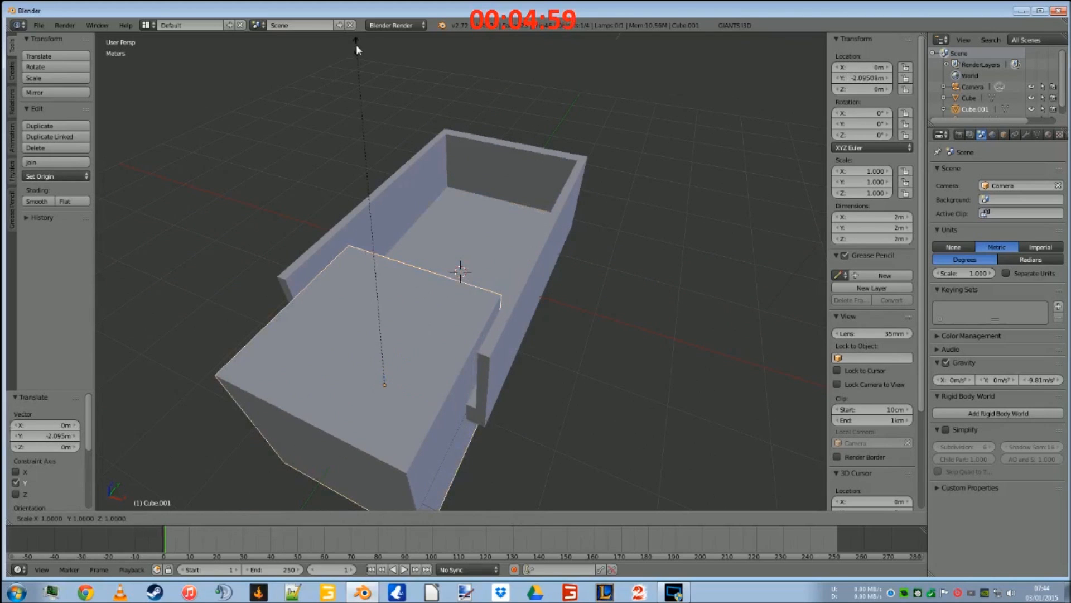
pyautogui.press('y')
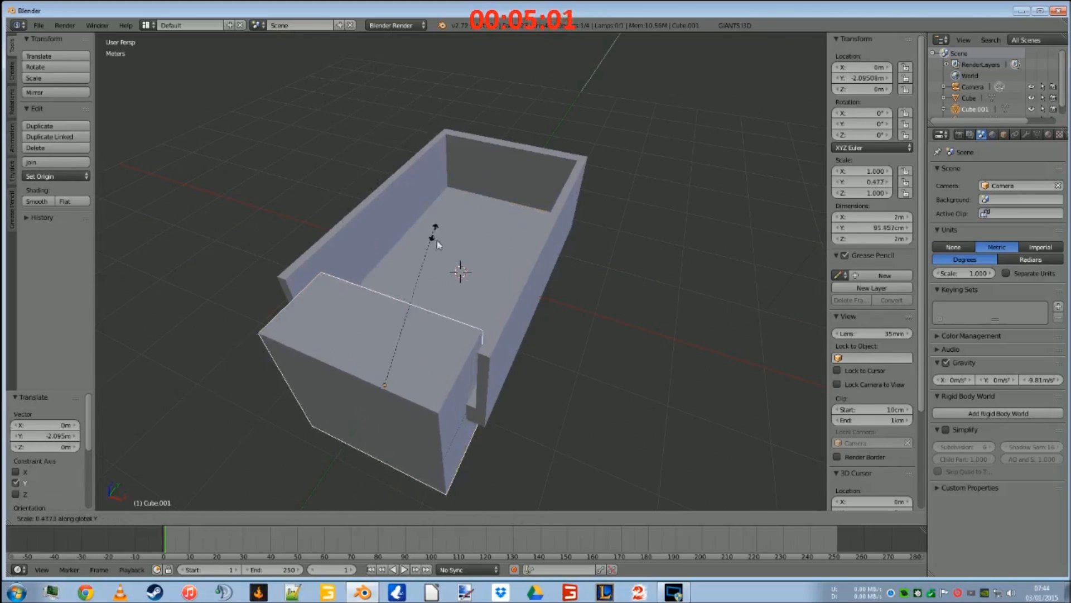
pyautogui.click(414, 390)
pyautogui.moveTo(471, 344); pyautogui.dragTo(453, 285, button='middle')
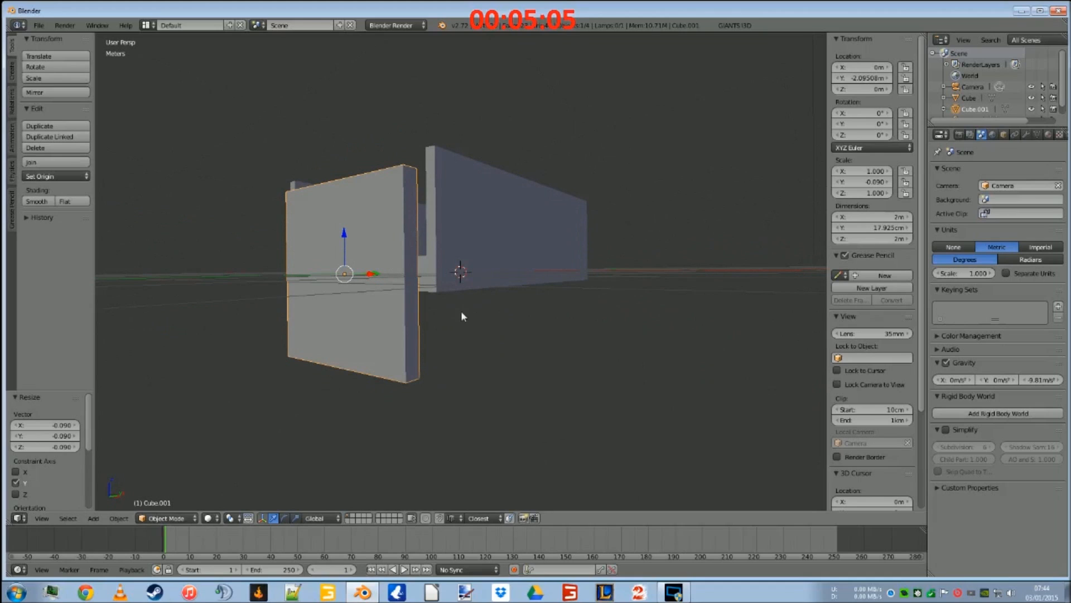
pyautogui.press('s')
pyautogui.press('z')
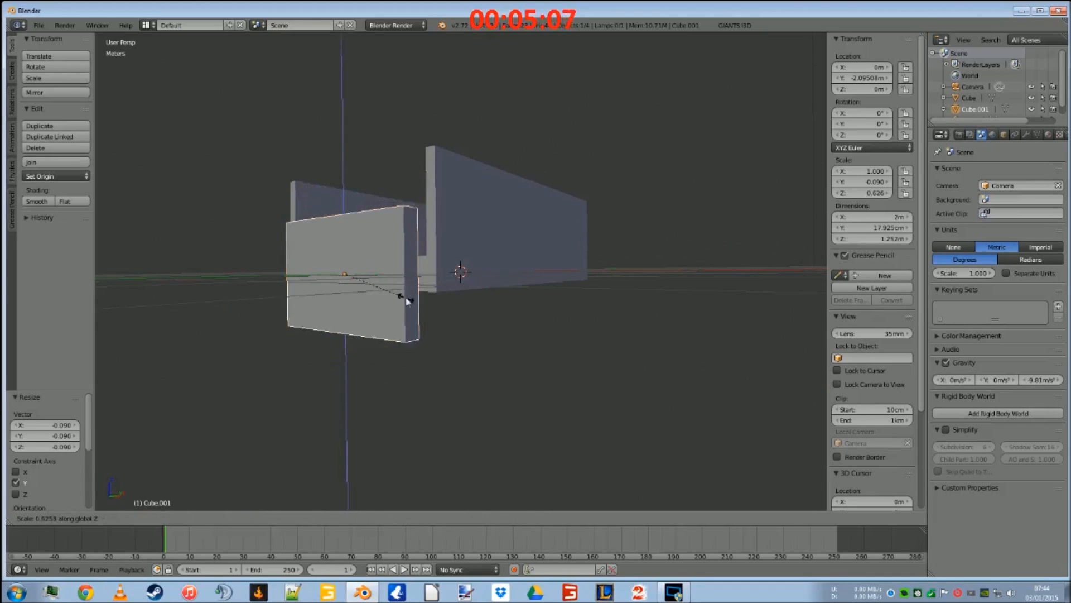
pyautogui.click(390, 292)
# Raise the panel about 72 cm along Z and thin it along Y to about 12 cm
pyautogui.moveTo(346, 238); pyautogui.dragTo(357, 171)
pyautogui.moveTo(357, 184); pyautogui.dragTo(371, 327, button='middle')
pyautogui.press('s')
pyautogui.press('y')
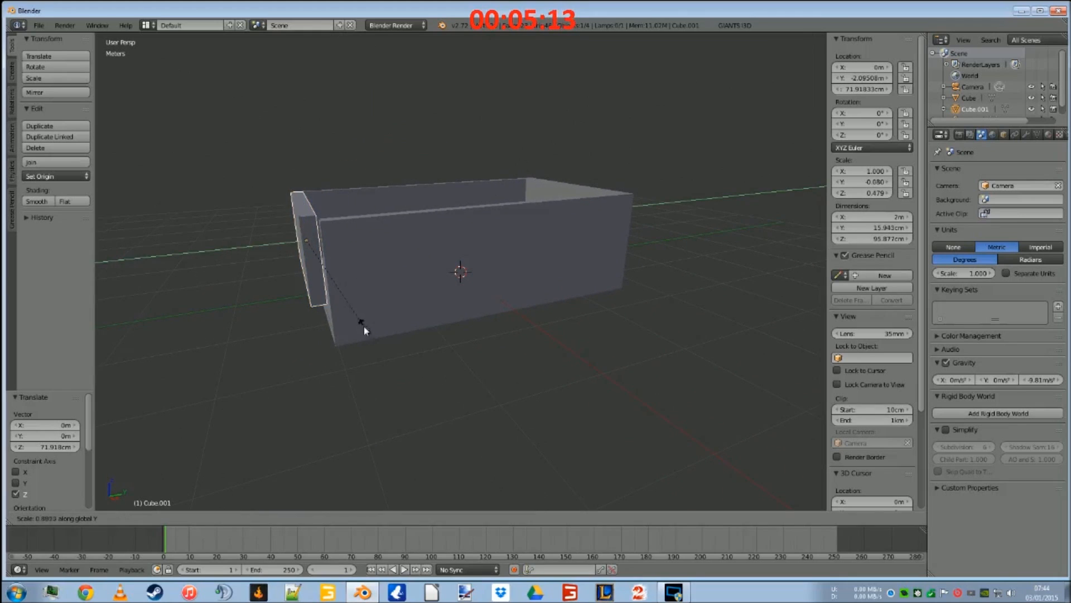
pyautogui.click(349, 307)
# Widen the end panel along X to about 2.33 m
pyautogui.moveTo(381, 307); pyautogui.dragTo(491, 307, button='middle')
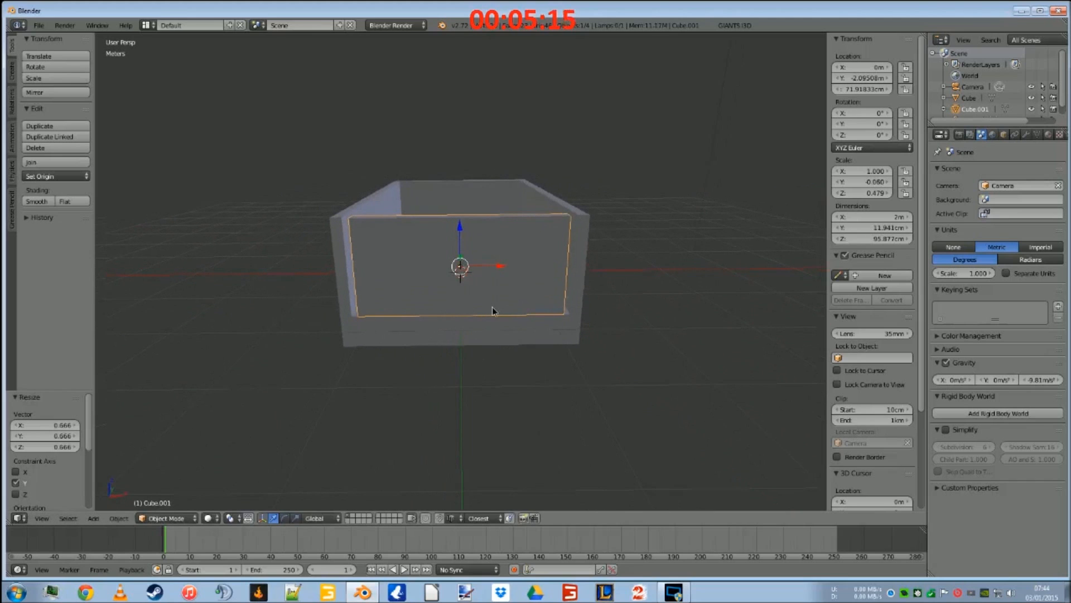
pyautogui.press('s')
pyautogui.press('x')
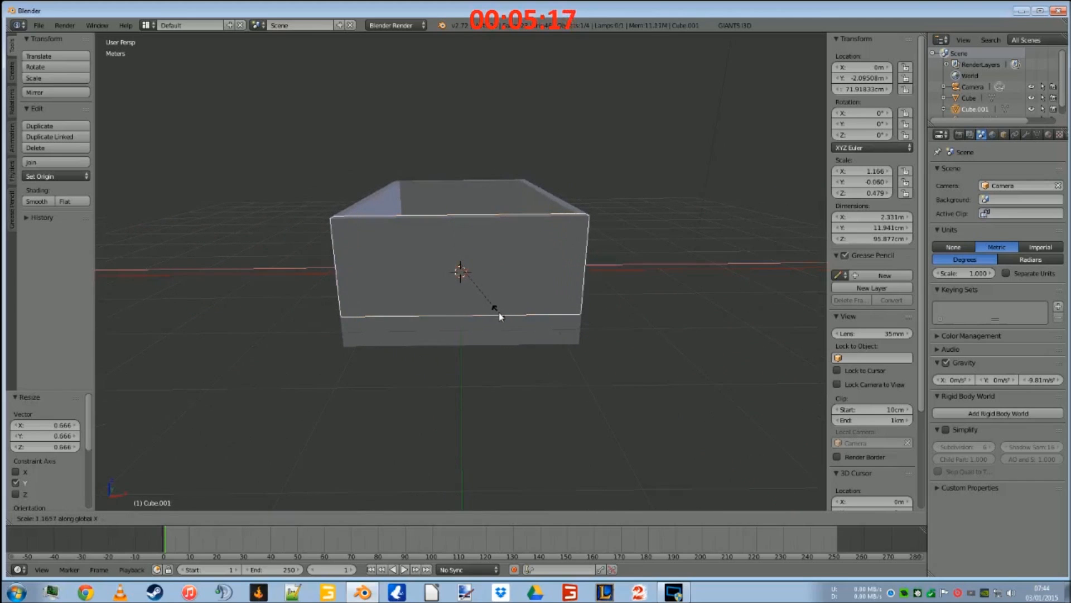
pyautogui.click(498, 312)
# Lower the panel's underside face along Z in Edit Mode, making the panel about 1.25 m tall, and return to Object Mode
pyautogui.moveTo(499, 313); pyautogui.dragTo(373, 265, button='middle')
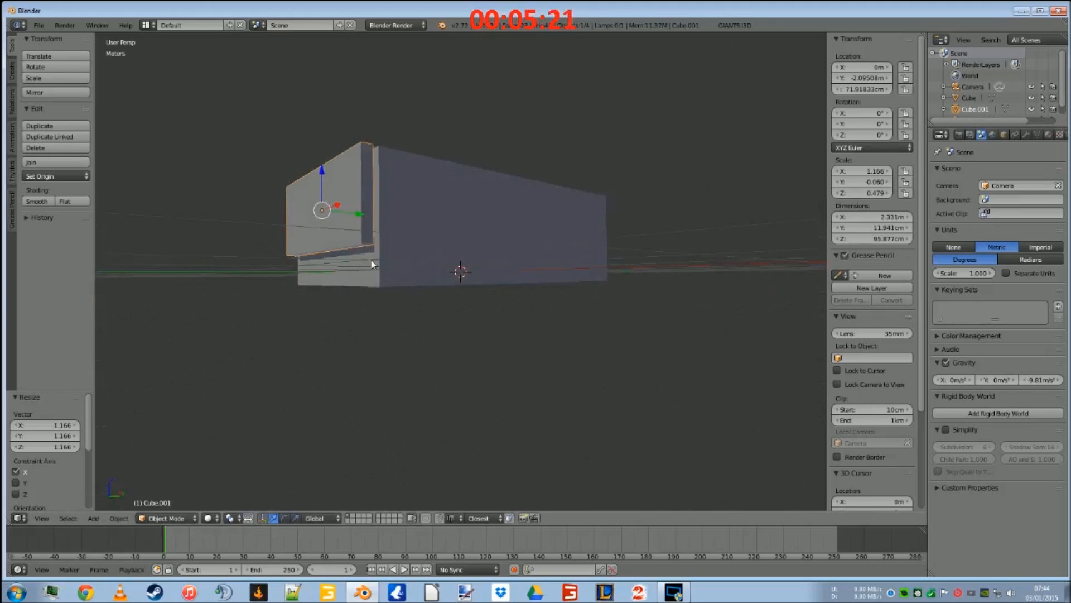
pyautogui.press('Tab')
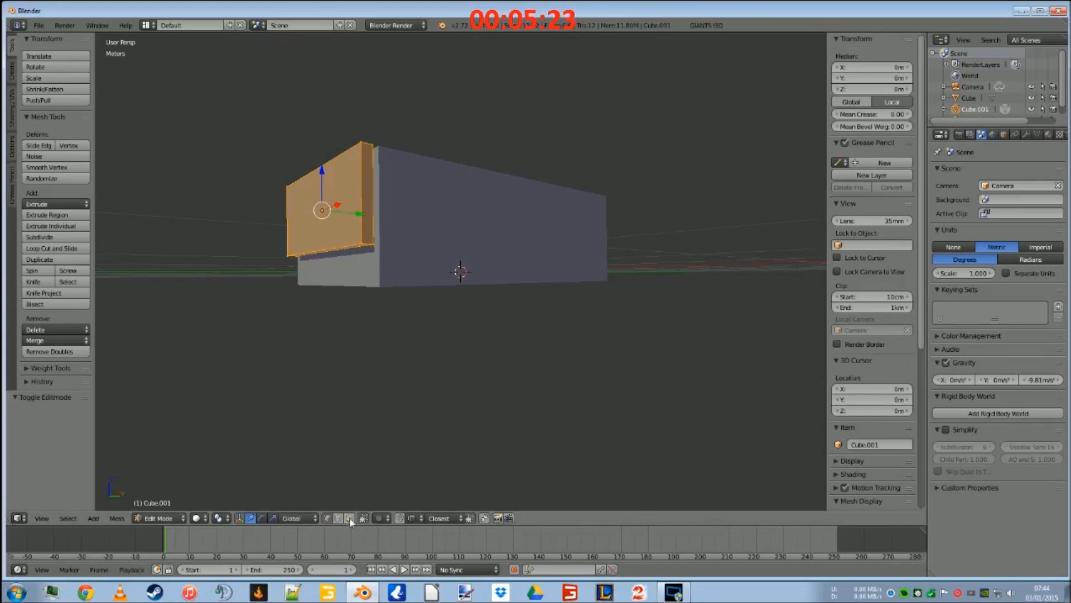
pyautogui.moveTo(329, 300); pyautogui.dragTo(303, 248, button='middle')
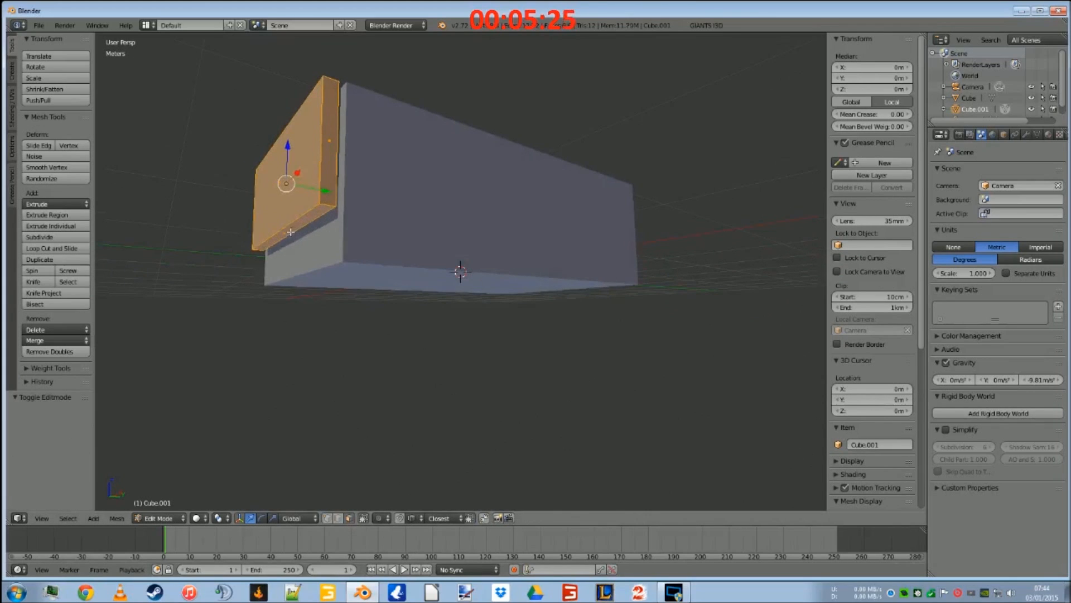
pyautogui.rightClick(291, 231)
pyautogui.moveTo(286, 195); pyautogui.dragTo(285, 228)
pyautogui.moveTo(356, 231); pyautogui.dragTo(439, 318, button='middle')
pyautogui.press('Tab')
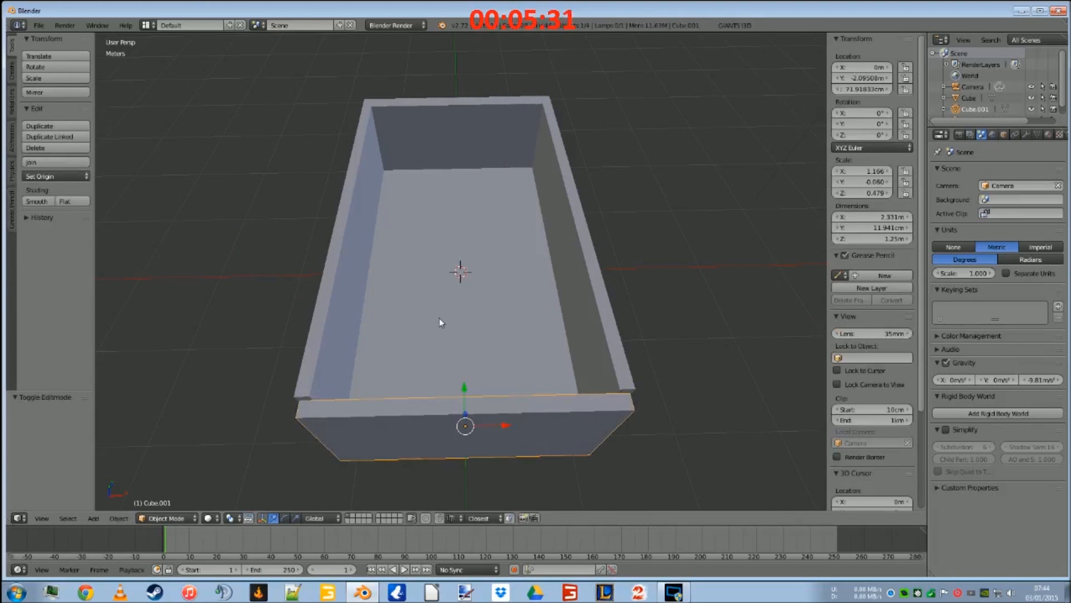
# Widen the panel along X to about 2.41 m and move it about 2.8 cm along Y toward the box
pyautogui.press('s')
pyautogui.press('x')
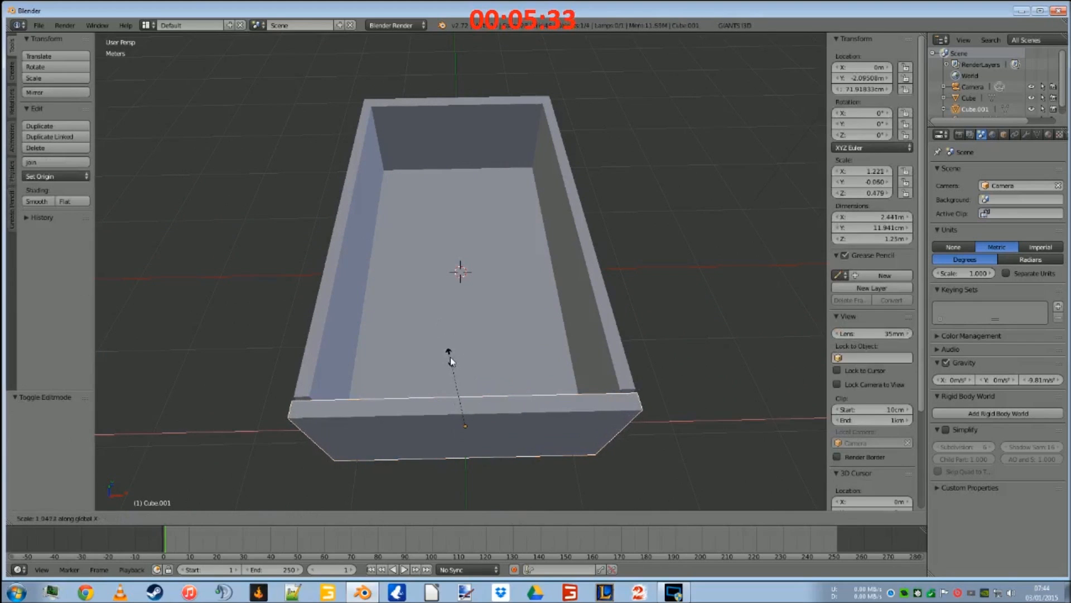
pyautogui.click(450, 362)
pyautogui.moveTo(490, 347); pyautogui.dragTo(420, 292, button='middle')
pyautogui.moveTo(305, 230); pyautogui.dragTo(314, 232)
# Narrow the end panel along X to about 2.25 m
pyautogui.moveTo(340, 243); pyautogui.dragTo(511, 299, button='middle')
pyautogui.press('s')
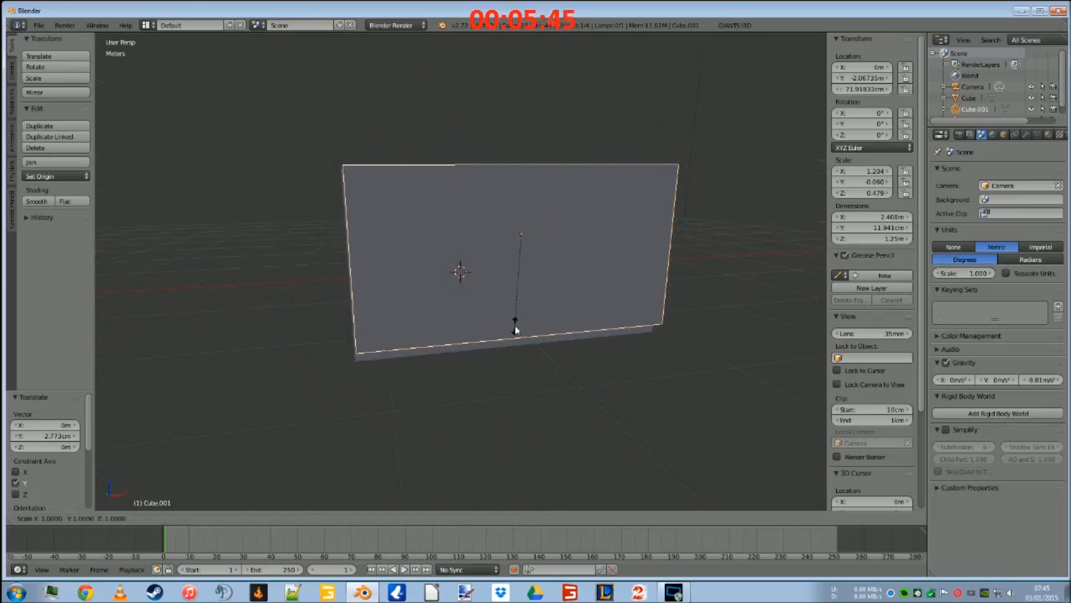
pyautogui.press('x')
pyautogui.click(513, 319)
pyautogui.moveTo(514, 319)
pyautogui.mouseDown(button='middle')
pyautogui.moveTo(523, 339)
pyautogui.moveTo(509, 303)
pyautogui.mouseUp(button='middle')
pyautogui.moveTo(524, 224); pyautogui.dragTo(473, 319, button='middle')
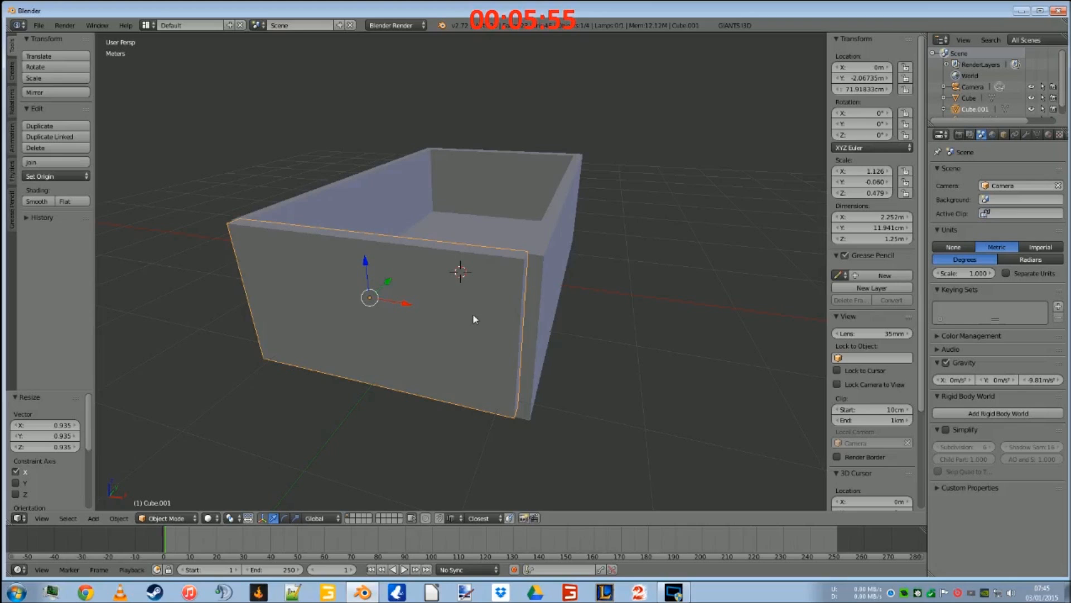
# Add a horizontal loop cut around the end panel and slide it close to the upper edge
pyautogui.press('Tab')
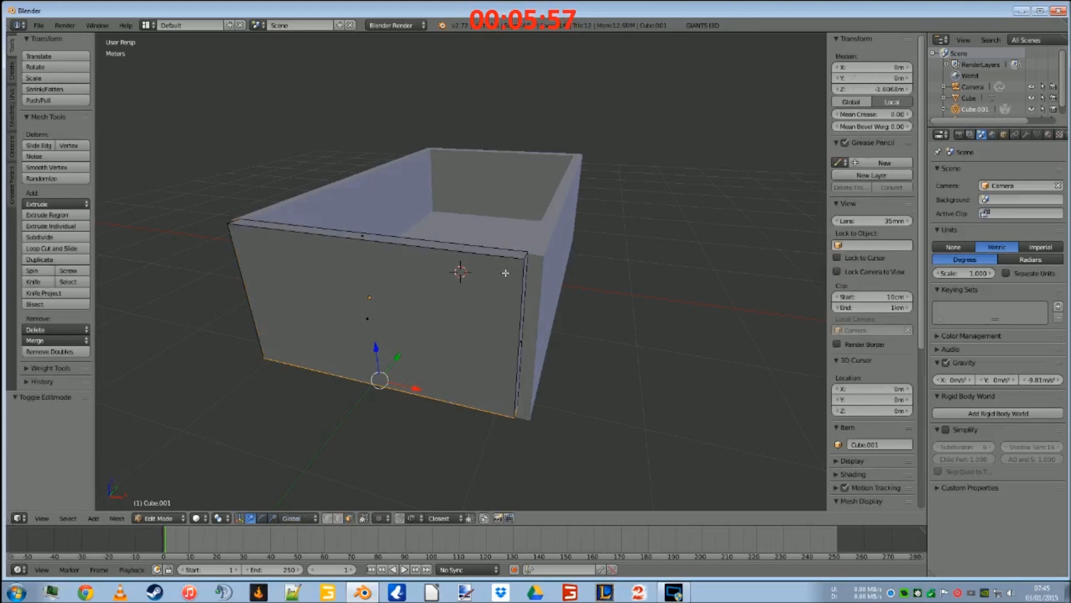
pyautogui.hotkey('ctrl', 'r')
pyautogui.click(525, 281)
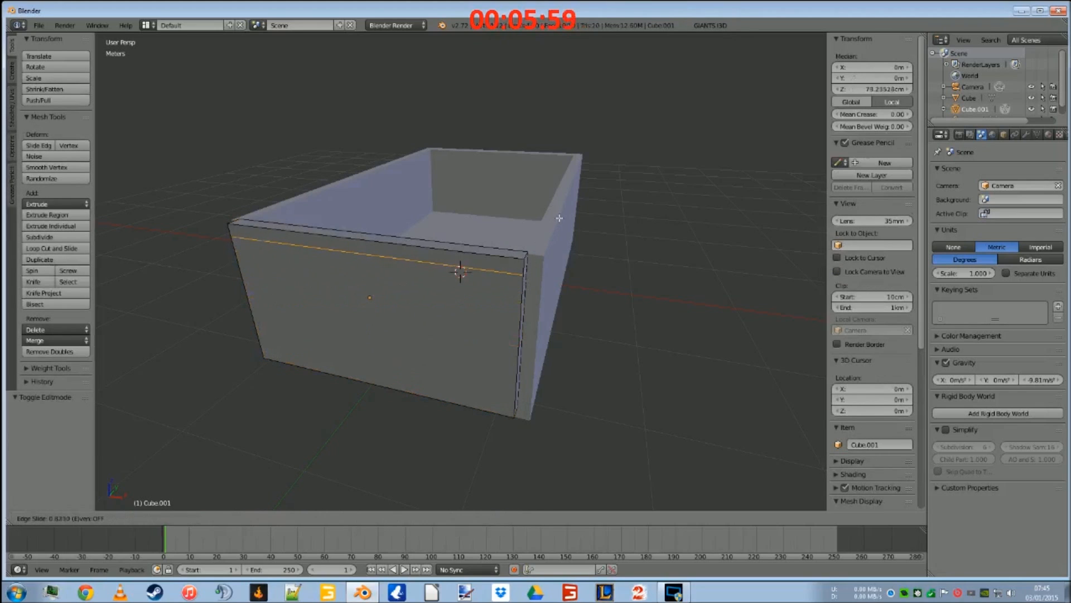
pyautogui.click(560, 219)
pyautogui.moveTo(560, 218); pyautogui.dragTo(518, 259, button='middle')
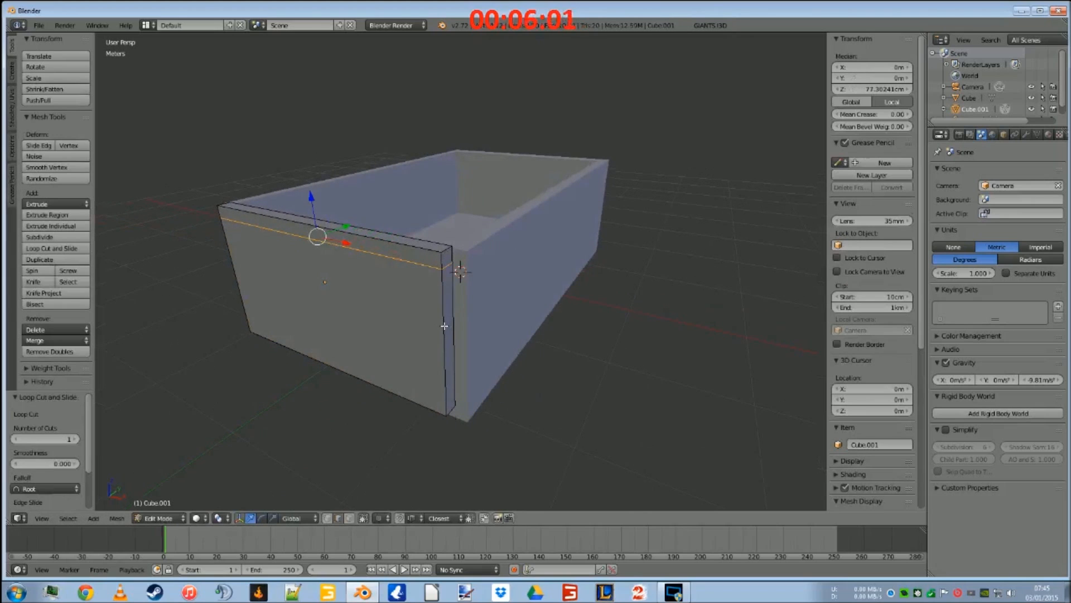
pyautogui.hotkey('shift', 'Tab')
pyautogui.hotkey('shift', 'a')
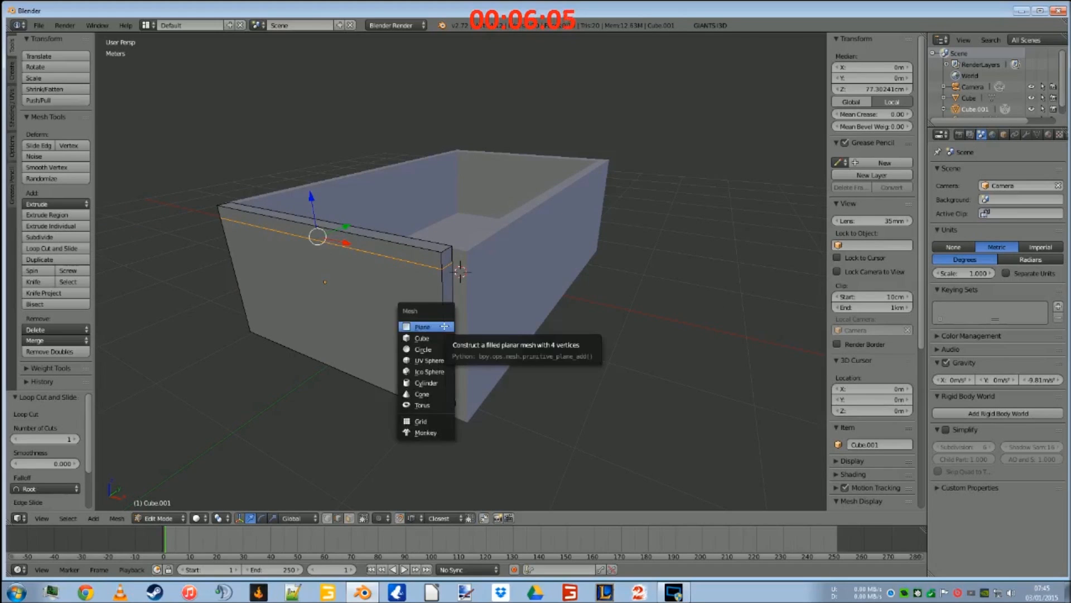
pyautogui.press('Escape')
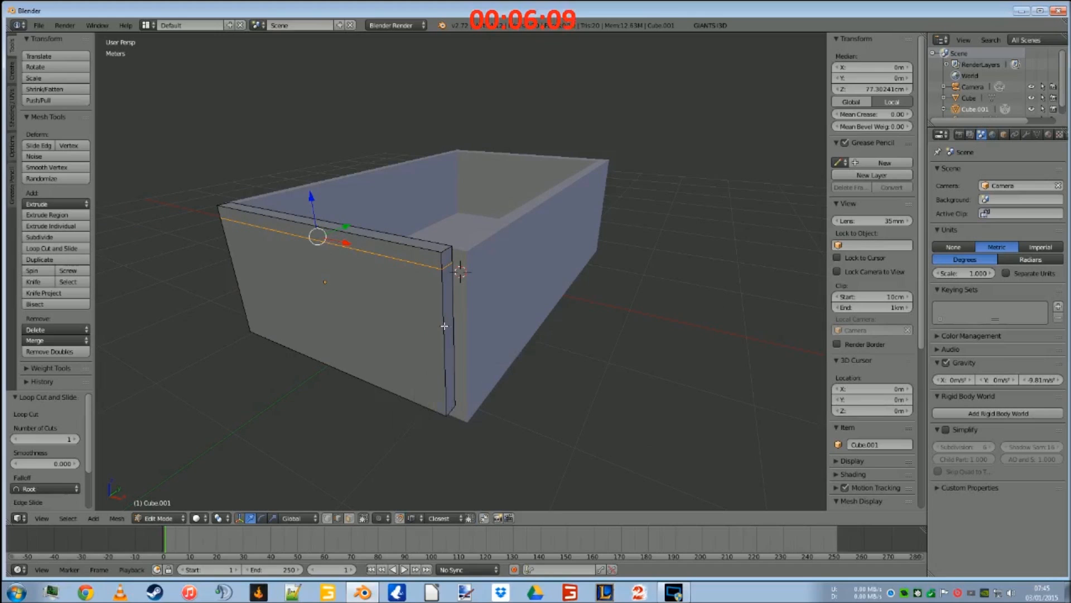
# Try to extrude the end panel's two upper side faces and scale them outward along X
pyautogui.hotkey('ctrl', 'Tab')
pyautogui.click(417, 348)
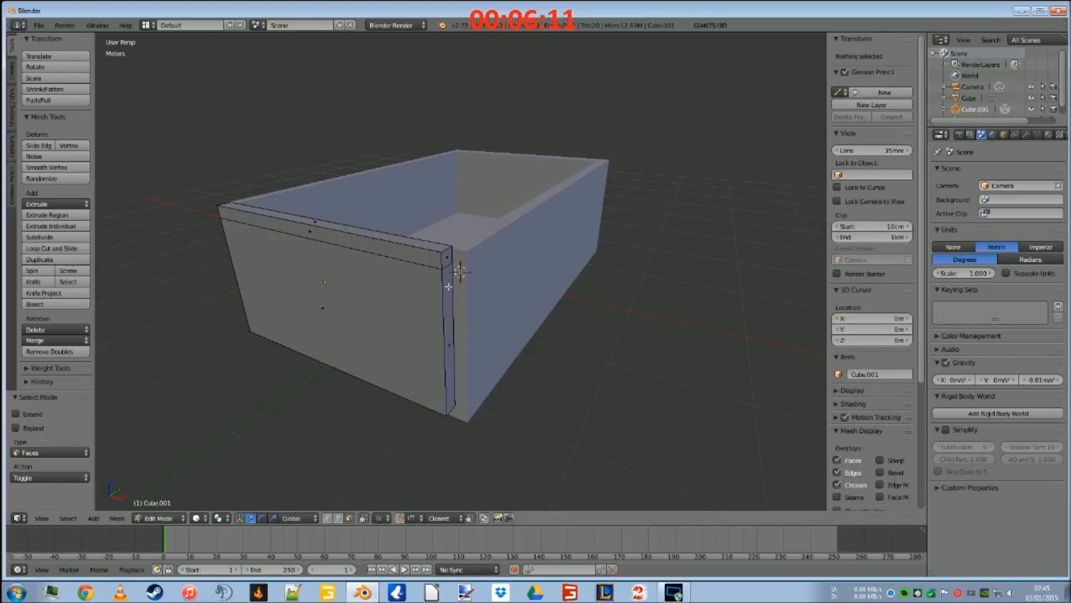
pyautogui.rightClick(450, 263)
pyautogui.moveTo(449, 262); pyautogui.dragTo(571, 329, button='middle')
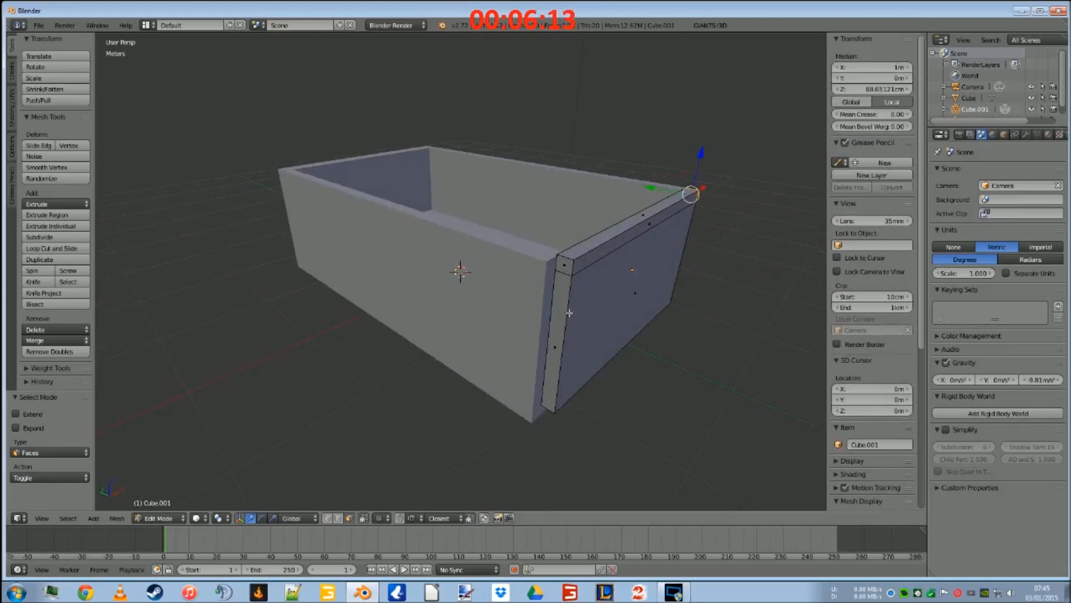
pyautogui.rightClick(564, 265)
pyautogui.moveTo(563, 265); pyautogui.dragTo(625, 363, button='middle')
pyautogui.press('e')
pyautogui.rightClick(625, 363)
pyautogui.press('s')
pyautogui.press('x')
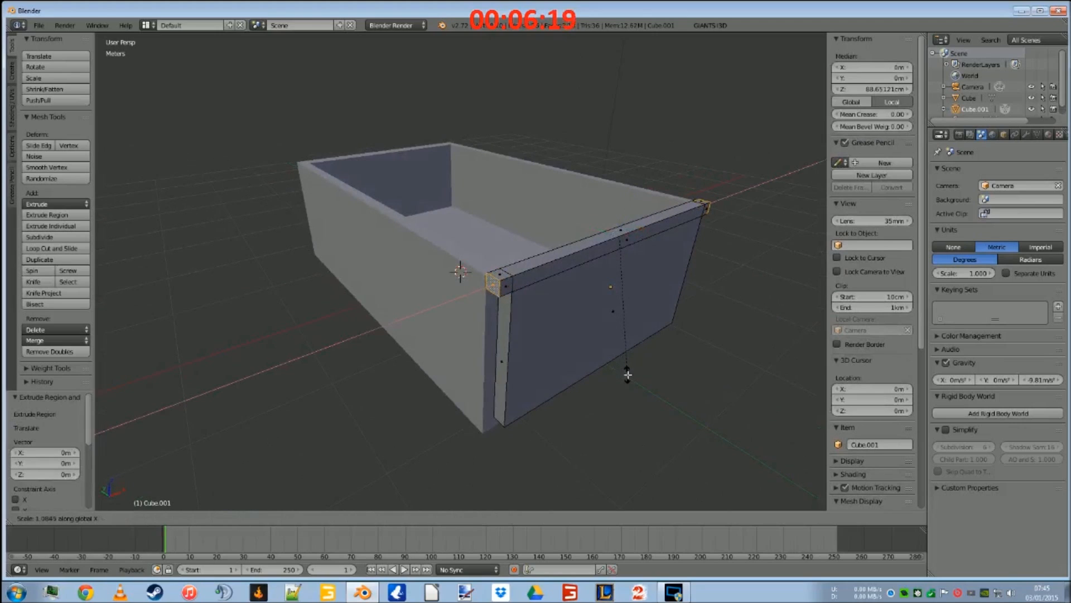
pyautogui.click(628, 375)
pyautogui.moveTo(627, 375); pyautogui.dragTo(531, 345, button='middle')
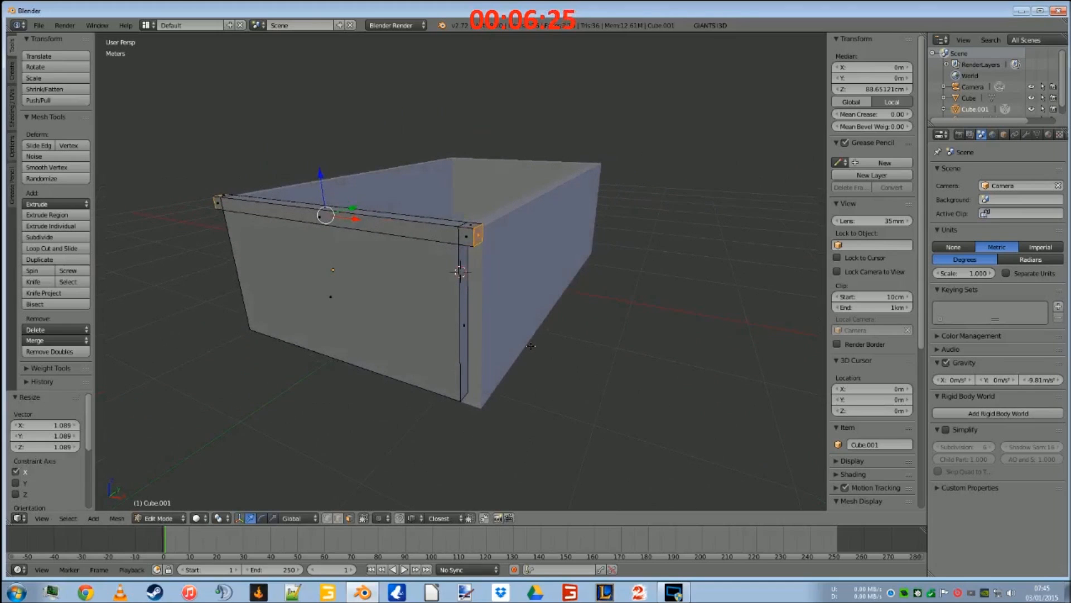
# Undo the corner extrusion and the loop cut on the end panel
pyautogui.hotkey('ctrl', 'z')
pyautogui.hotkey('ctrl', 'z')
pyautogui.hotkey('ctrl', 'z')
pyautogui.hotkey('ctrl', 'z')
pyautogui.hotkey('ctrl', 'z')
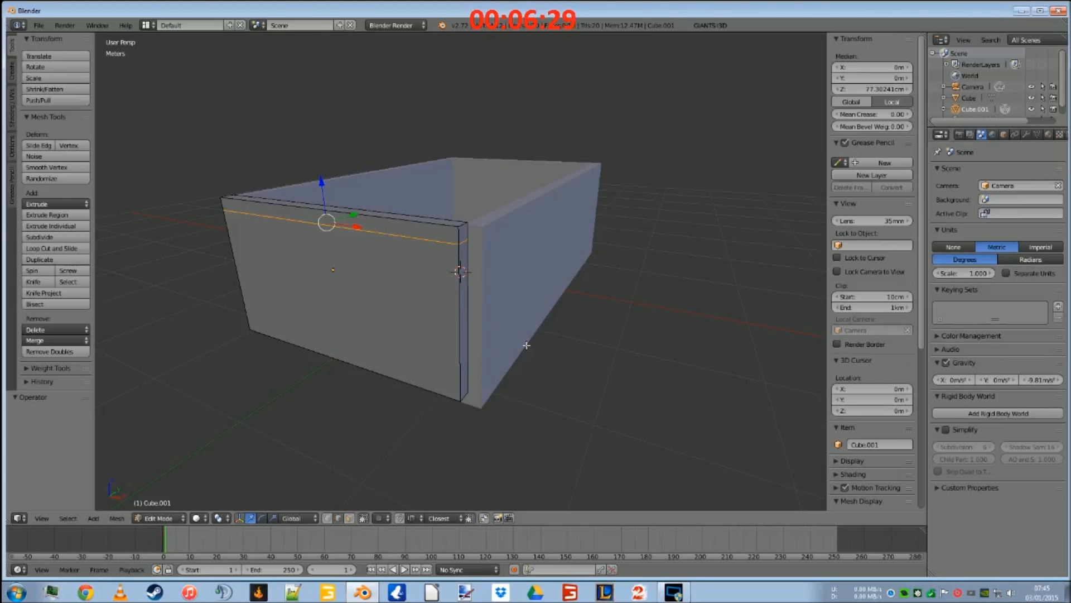
pyautogui.hotkey('ctrl', 'z')
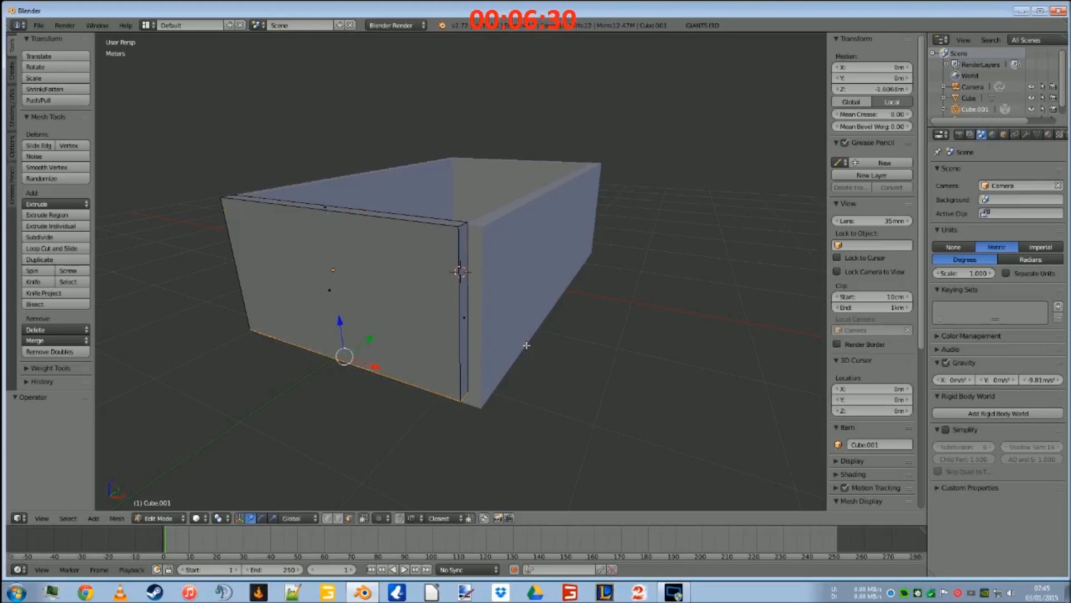
# Add a horizontal loop cut around the box walls, slide it close to the upper edge, and return to Object Mode
pyautogui.moveTo(513, 363); pyautogui.dragTo(574, 367, button='middle')
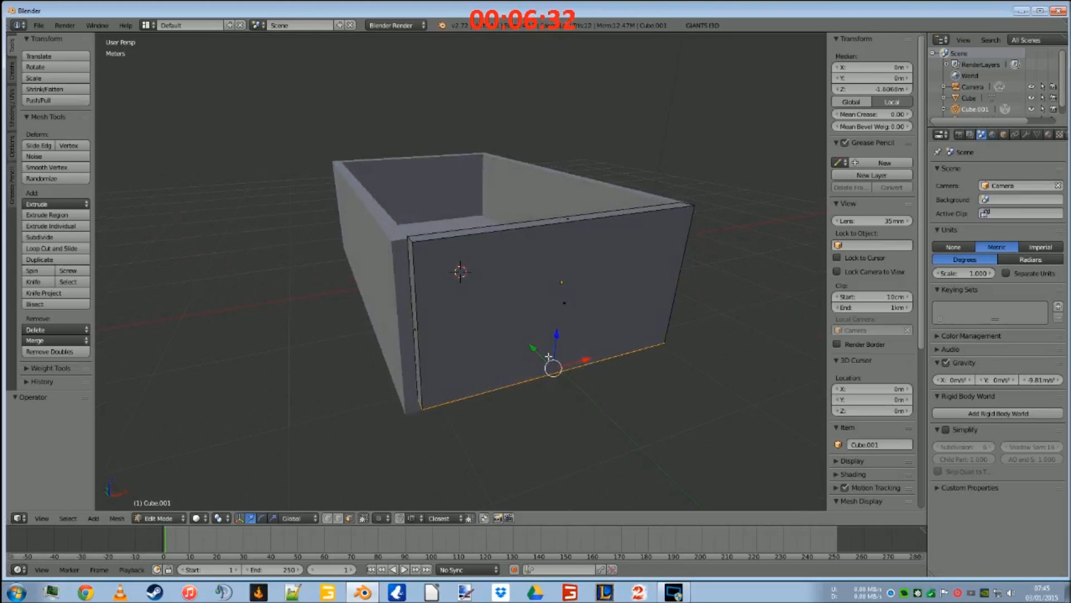
pyautogui.press('Tab')
pyautogui.rightClick(397, 261)
pyautogui.press('Tab')
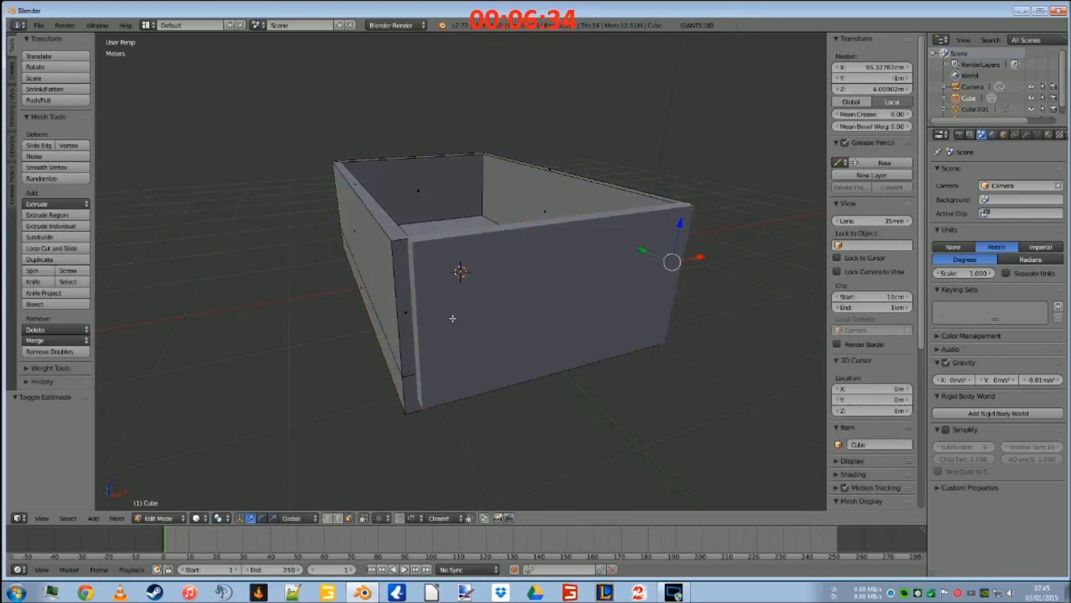
pyautogui.hotkey('ctrl', 'r')
pyautogui.click(414, 274)
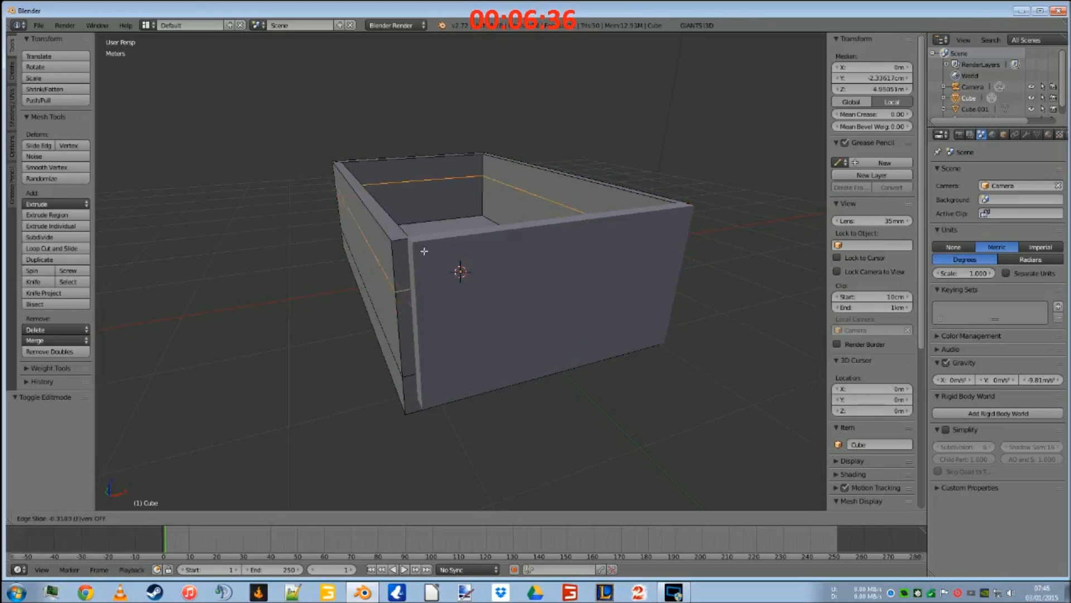
pyautogui.click(449, 219)
pyautogui.moveTo(442, 265); pyautogui.dragTo(529, 306, button='middle')
pyautogui.press('Tab')
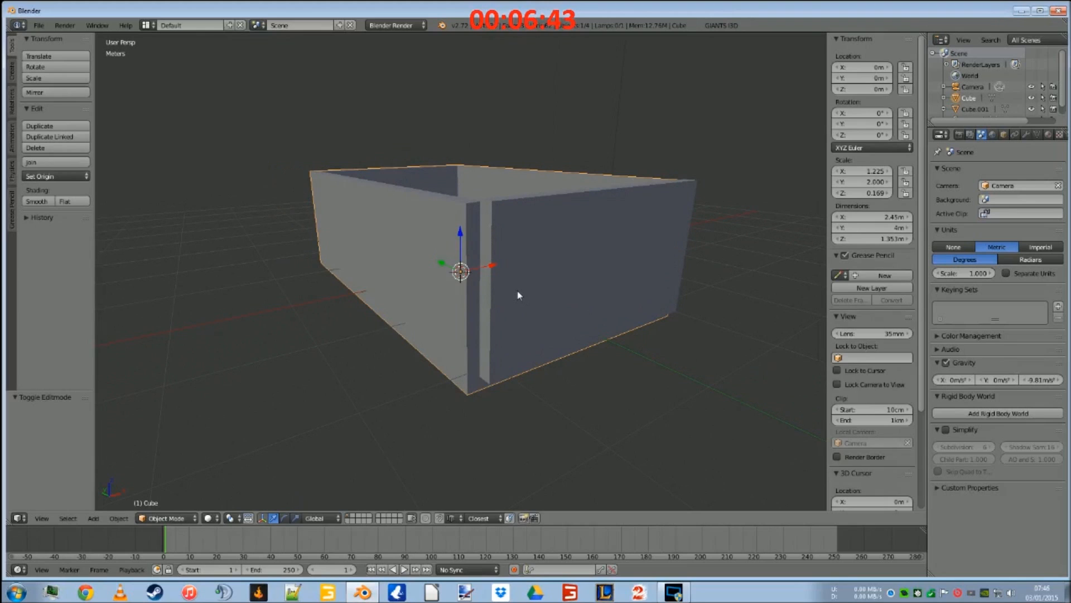
# Select the small upper end faces of both side walls at the box's open end in face mode
pyautogui.press('Tab')
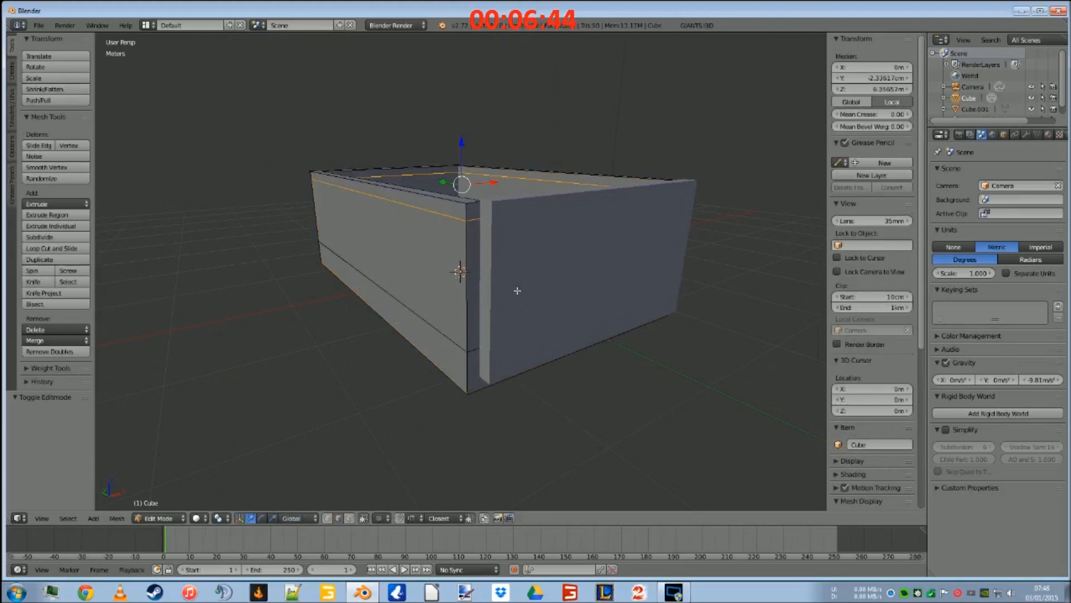
pyautogui.hotkey('ctrl', 'Tab')
pyautogui.click(471, 320)
pyautogui.rightClick(475, 212)
pyautogui.moveTo(597, 291)
pyautogui.mouseDown(button='middle')
pyautogui.moveTo(538, 294)
pyautogui.moveTo(534, 271)
pyautogui.moveTo(543, 330)
pyautogui.moveTo(545, 245)
pyautogui.moveTo(524, 288)
pyautogui.moveTo(608, 289)
pyautogui.mouseUp(button='middle')
pyautogui.keyDown('shift'); pyautogui.rightClick(529, 212); pyautogui.keyUp('shift')
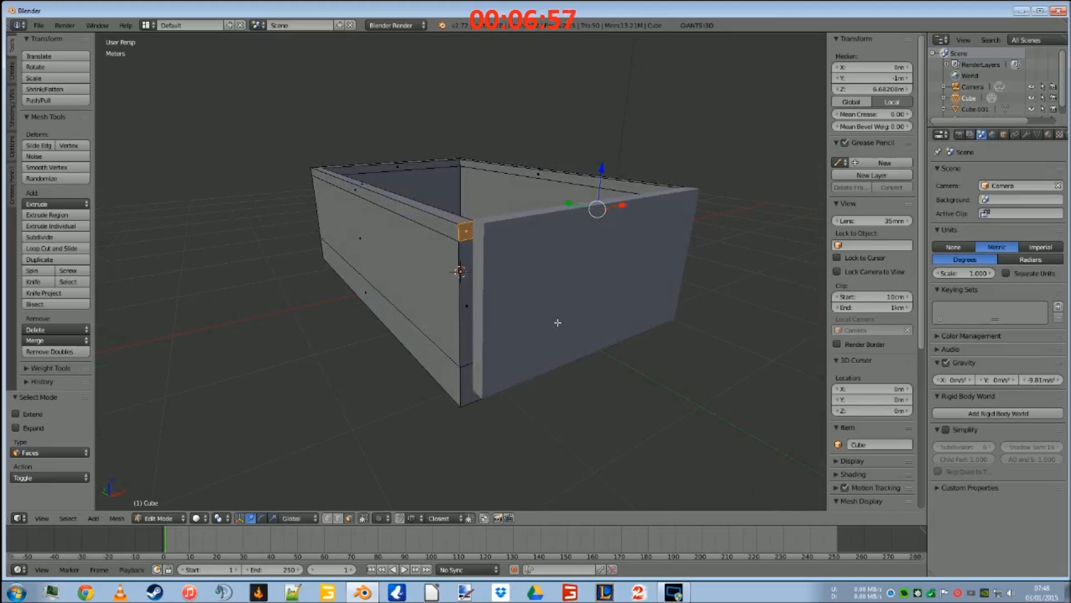
# Add a cylinder in the box mesh, separate it into its own object, and select it in Object Mode
pyautogui.hotkey('shift', 'a')
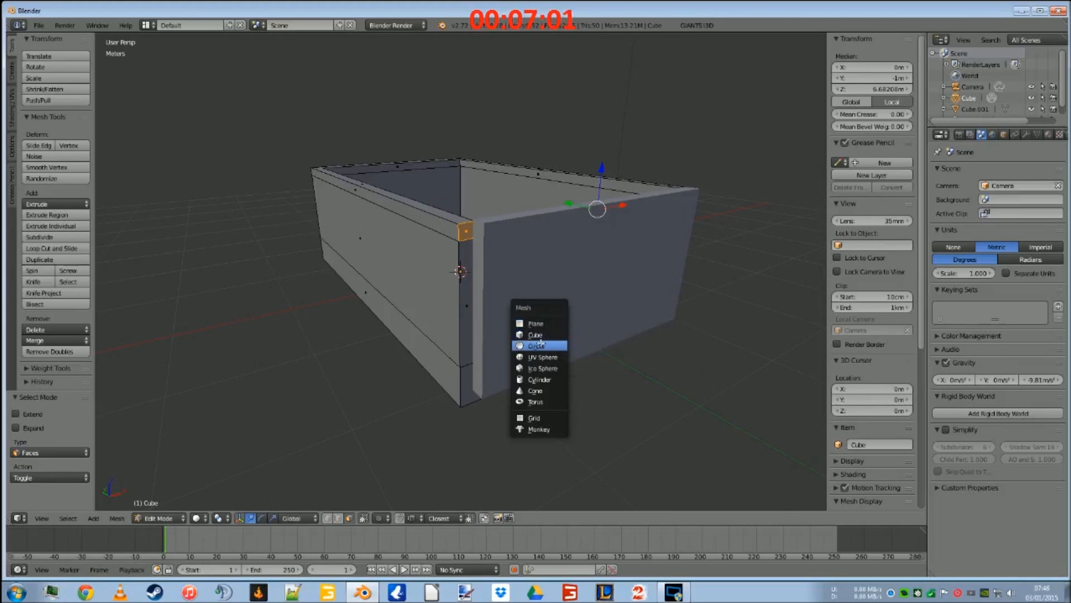
pyautogui.click(539, 380)
pyautogui.moveTo(510, 351)
pyautogui.mouseDown(button='middle')
pyautogui.moveTo(491, 370)
pyautogui.moveTo(501, 368)
pyautogui.mouseUp(button='middle')
pyautogui.press('p')
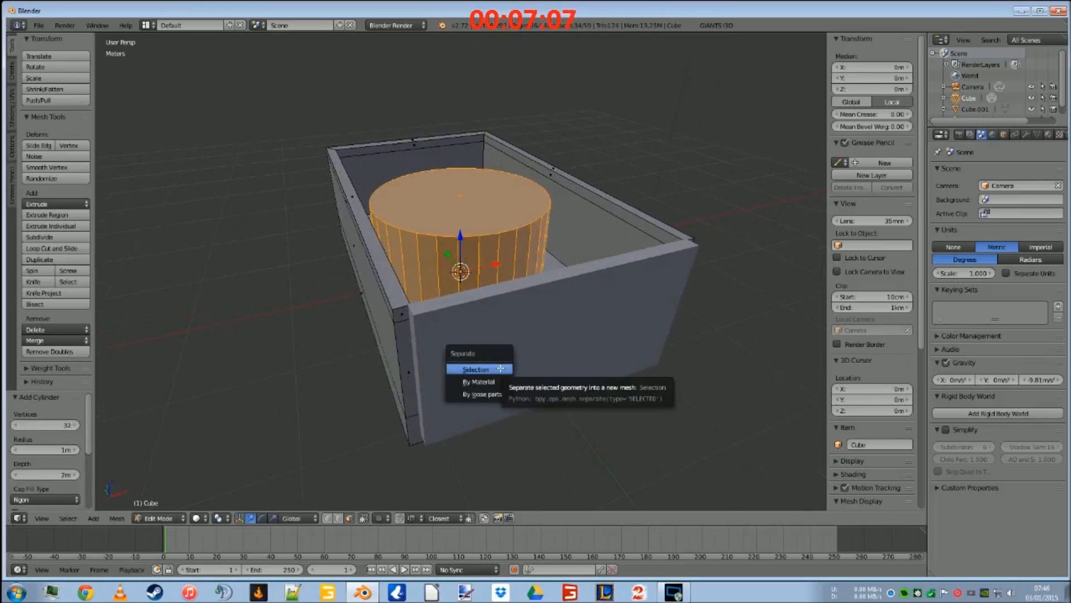
pyautogui.click(500, 367)
pyautogui.press('Tab')
pyautogui.rightClick(496, 246)
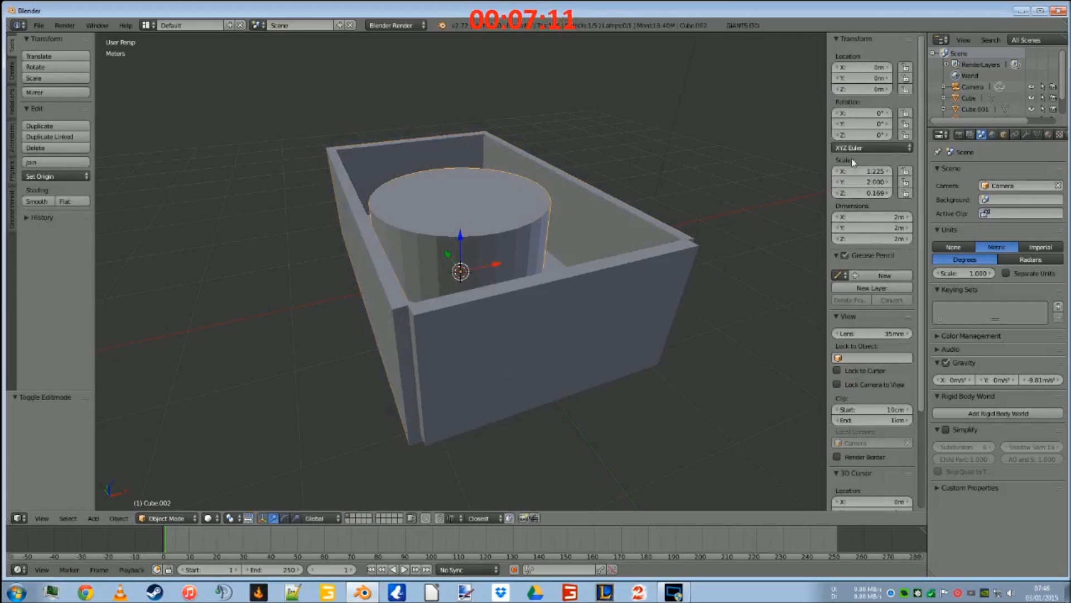
# Rotate the cylinder 90° about Y and scale it uniformly down to about 57.3 cm
pyautogui.click(879, 124)
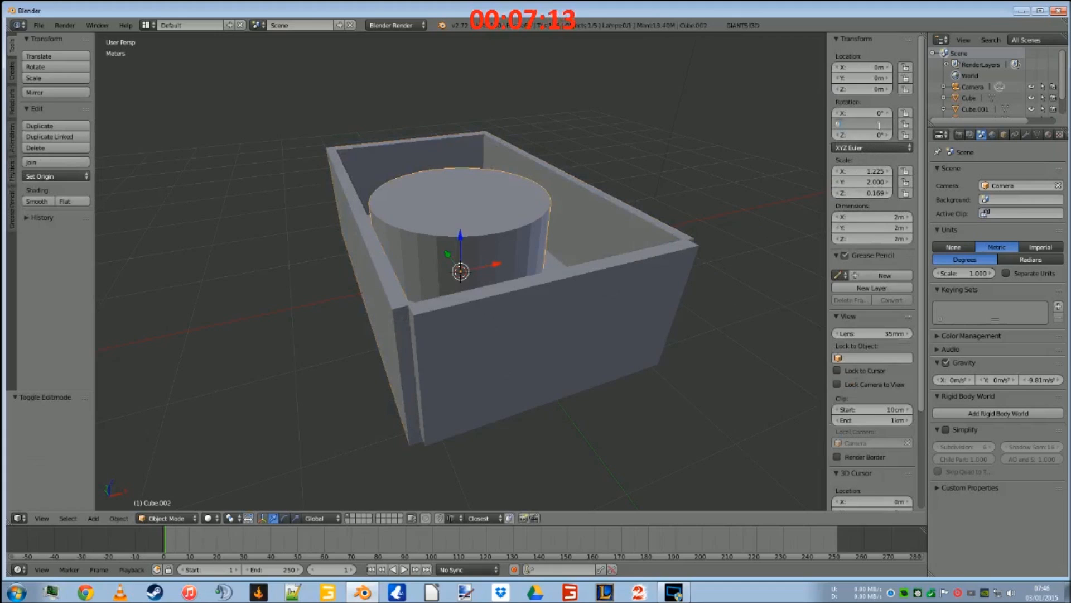
pyautogui.write('90')
pyautogui.press('Return')
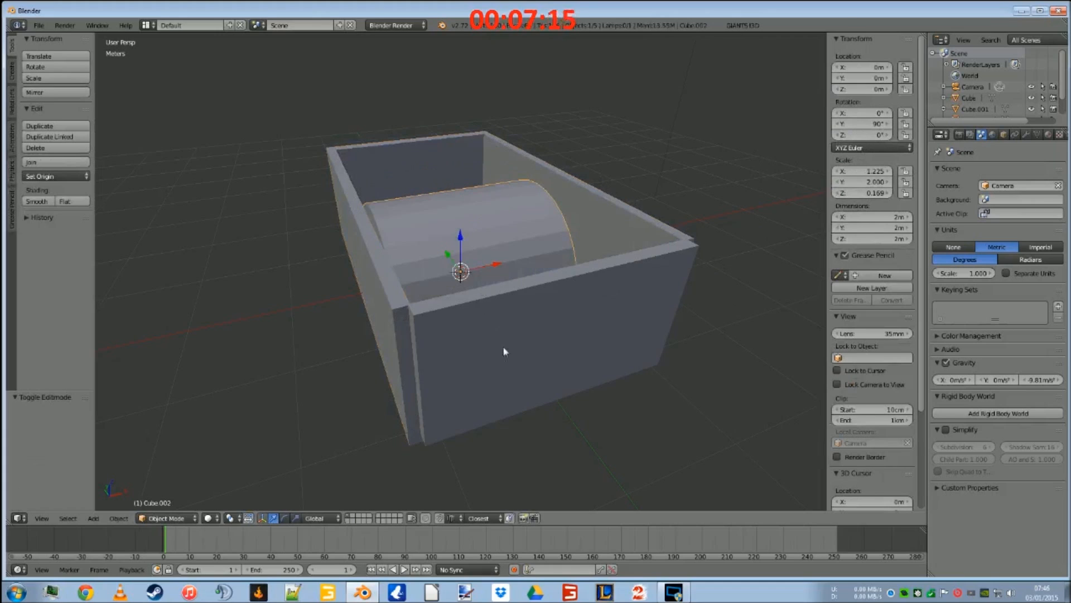
pyautogui.press('s')
pyautogui.click(493, 306)
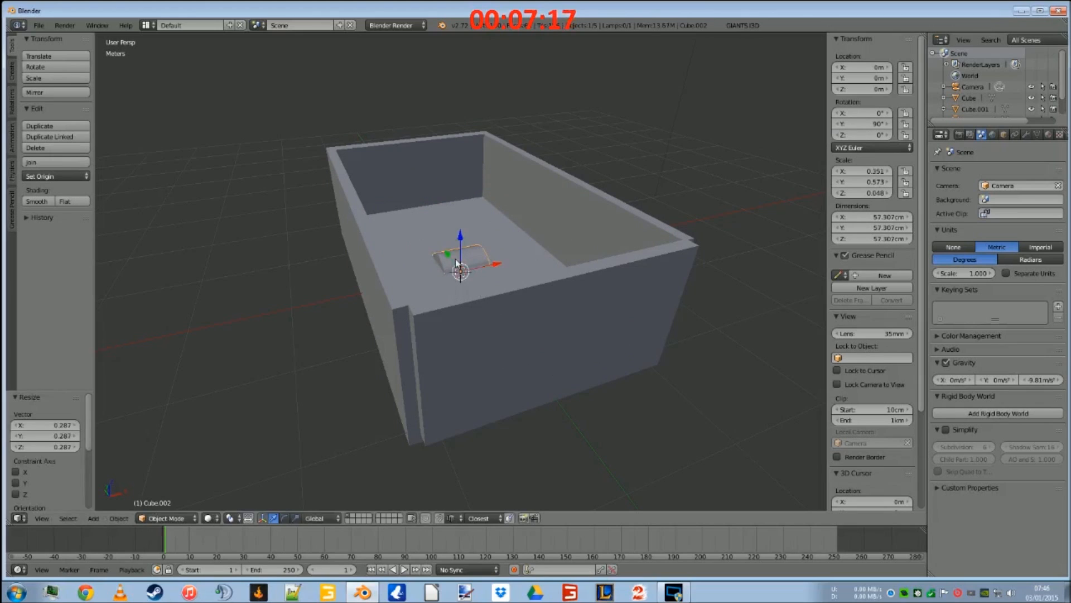
# Move the cylinder about 2.45 m along negative Y past the end panel and thin it to about 6.7 cm in diameter, keeping its X length
pyautogui.press('g')
pyautogui.press('y')
pyautogui.click(544, 415)
pyautogui.moveTo(543, 416); pyautogui.dragTo(558, 380, button='middle')
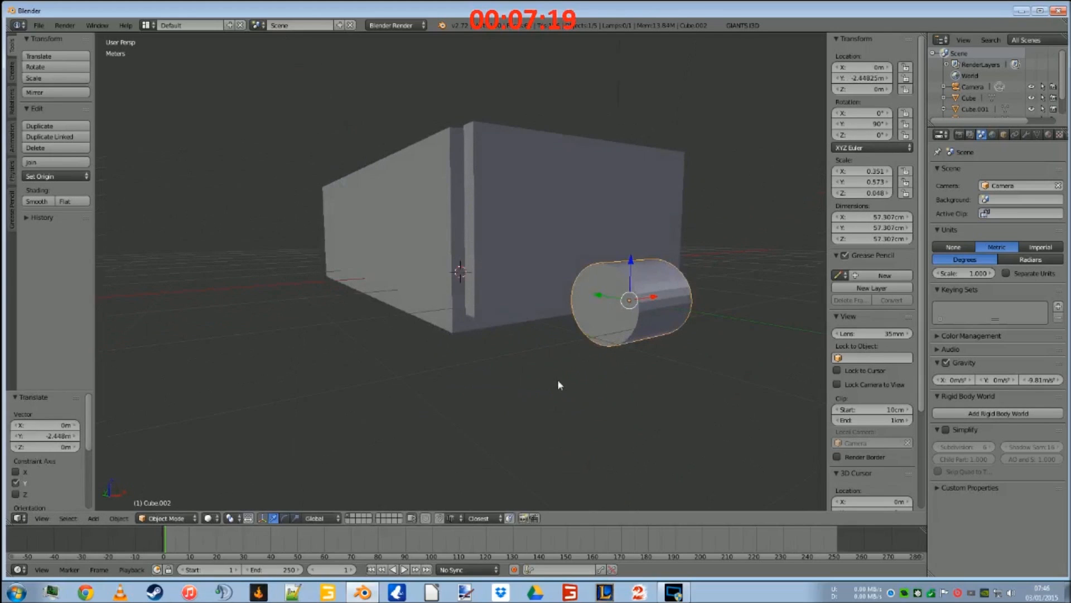
pyautogui.press('s')
pyautogui.hotkey('shift', 'x')
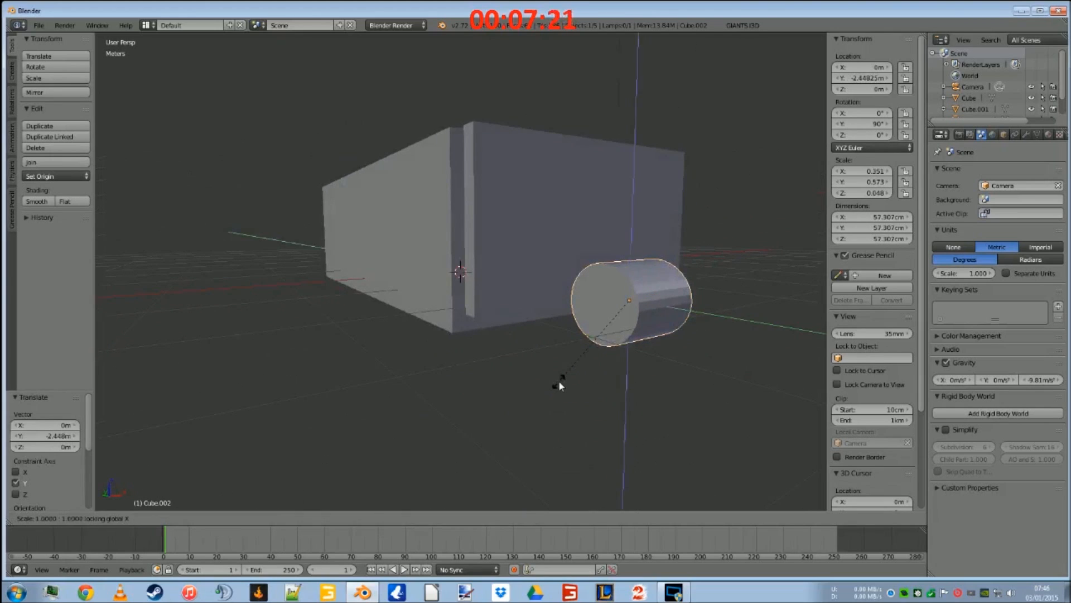
pyautogui.click(618, 308)
# Raise the thin cylinder about 1.16 m along Z and lengthen it along X to about 2.14 m
pyautogui.moveTo(618, 308); pyautogui.dragTo(550, 385, button='middle')
pyautogui.moveTo(494, 407); pyautogui.dragTo(505, 279)
pyautogui.moveTo(514, 342); pyautogui.dragTo(506, 347, button='middle')
pyautogui.press('s')
pyautogui.press('x')
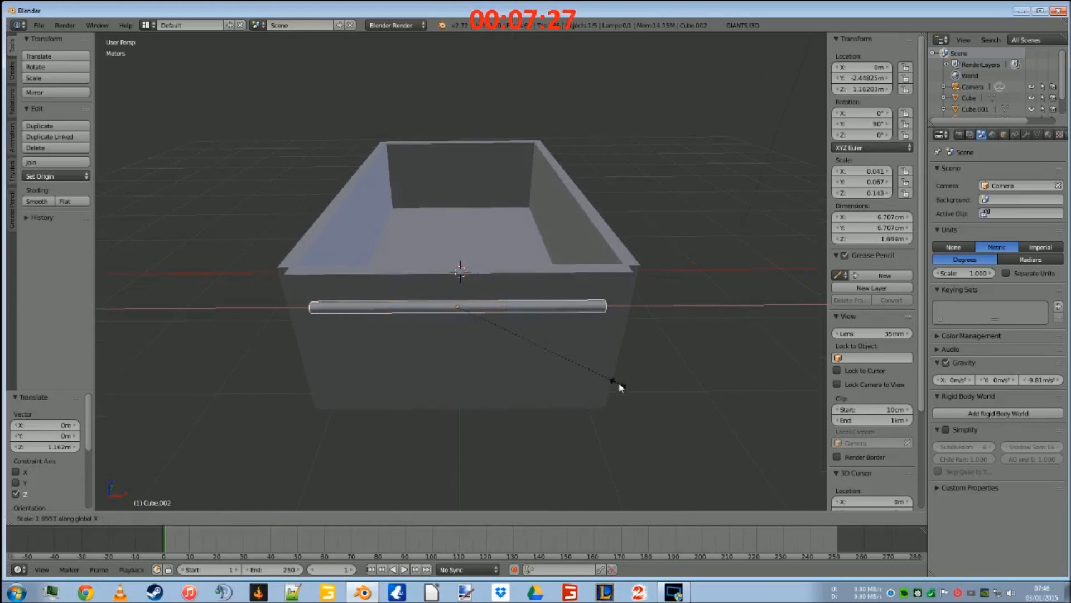
pyautogui.click(657, 409)
pyautogui.moveTo(657, 409); pyautogui.dragTo(588, 414, button='middle')
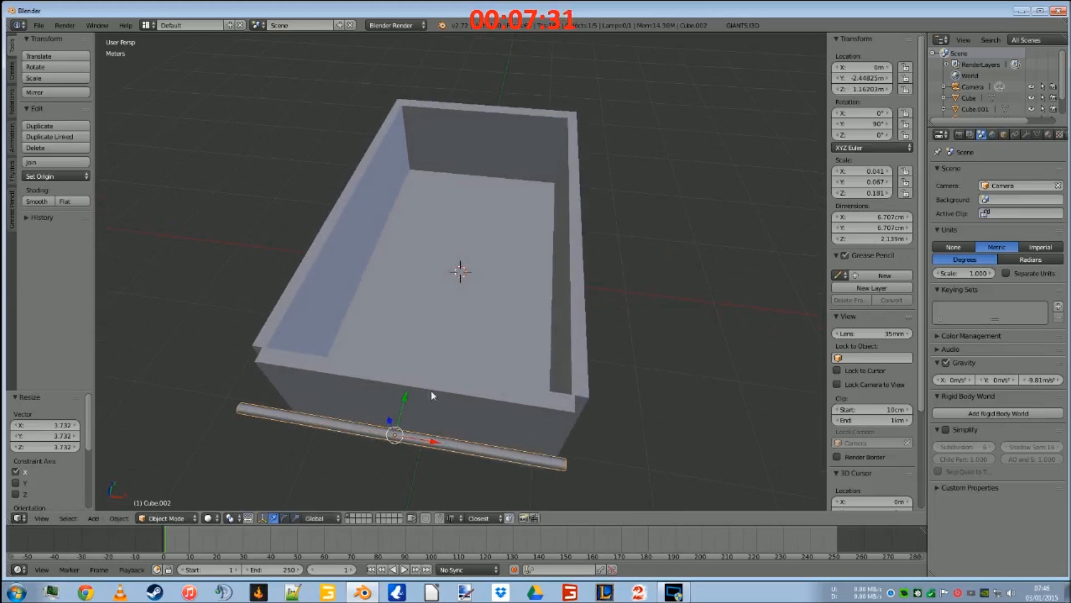
# Move the rod about 36.1 cm along Y into the end panel and lengthen it along X to about 2.42 m
pyautogui.press('g')
pyautogui.press('y')
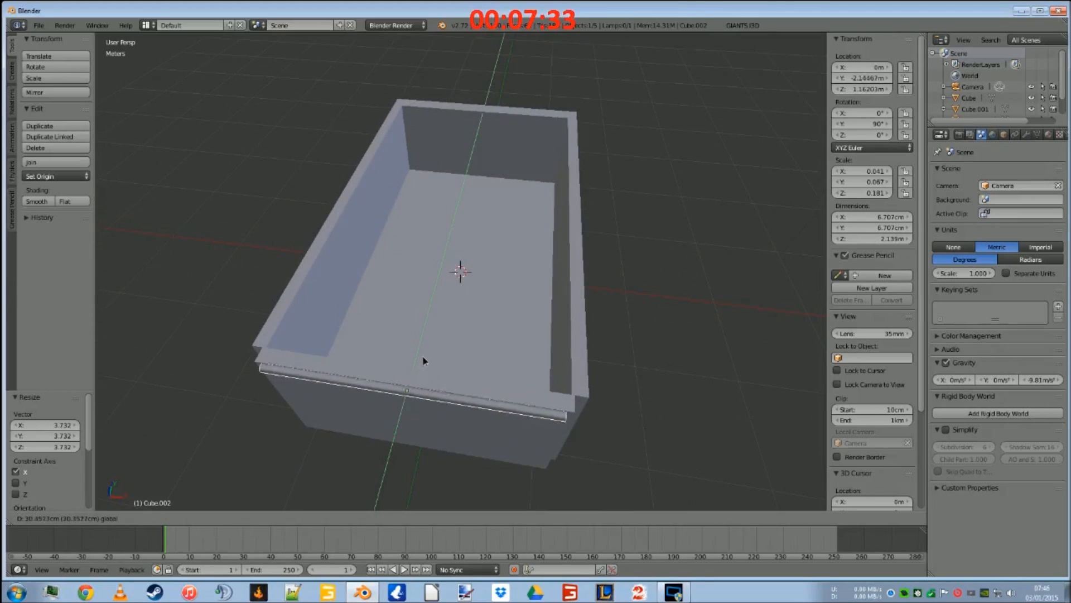
pyautogui.click(430, 350)
pyautogui.press('s')
pyautogui.press('x')
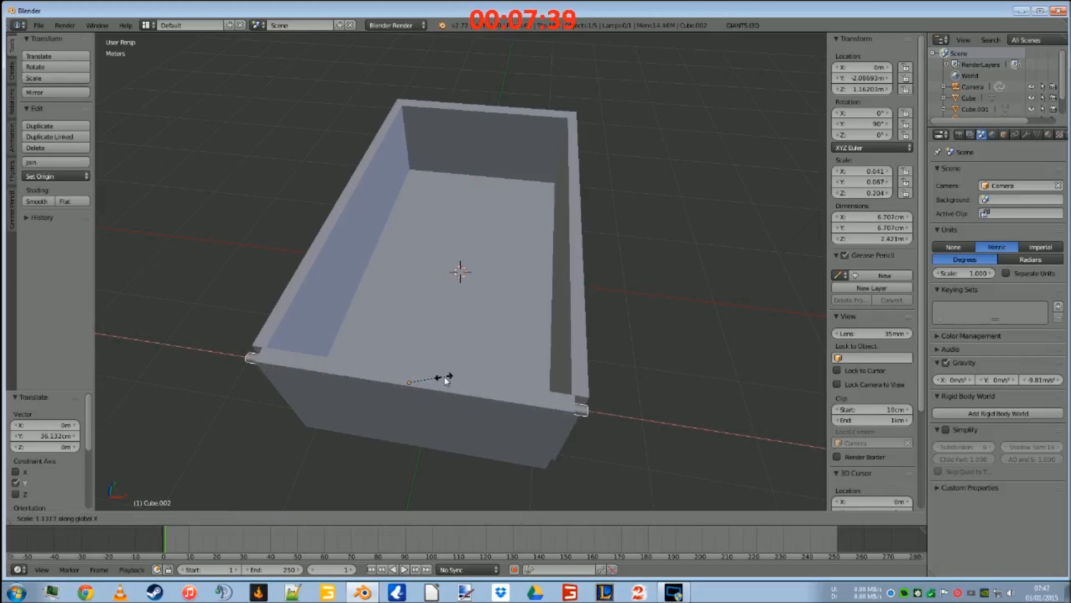
pyautogui.click(444, 377)
# Shift the rod about 1.9 cm along Y toward the box and lower it slightly along Z
pyautogui.moveTo(410, 393); pyautogui.dragTo(617, 208, button='middle')
pyautogui.moveTo(615, 174); pyautogui.dragTo(619, 178)
pyautogui.moveTo(644, 217); pyautogui.dragTo(519, 223, button='middle')
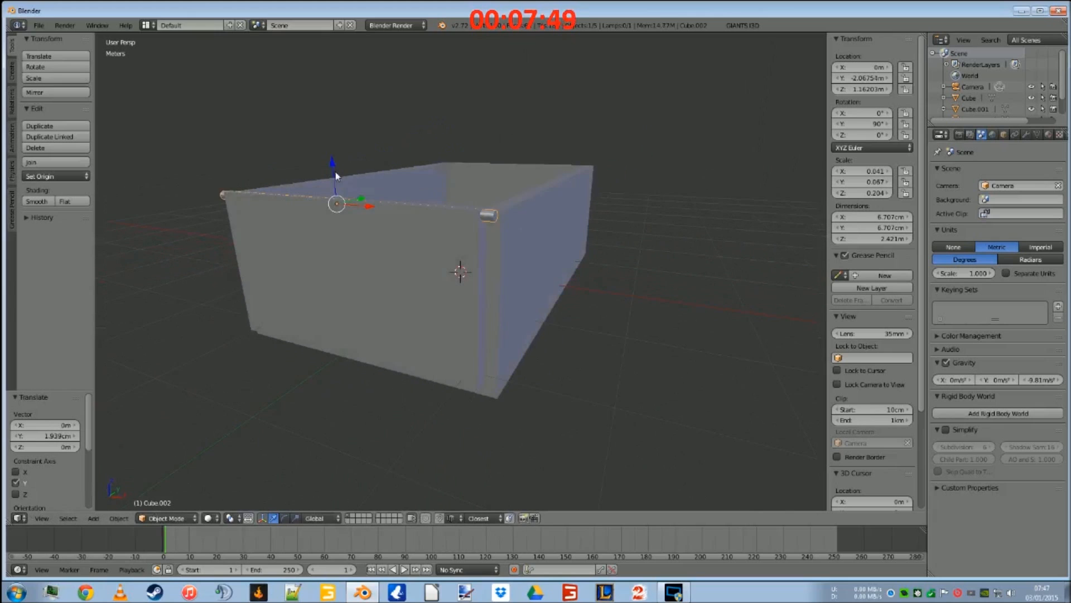
pyautogui.moveTo(334, 163); pyautogui.dragTo(337, 174)
pyautogui.moveTo(337, 174); pyautogui.dragTo(379, 229, button='middle')
# Join the rod with the box into a single object
pyautogui.press('Tab')
pyautogui.scroll(5, 469, 263)
pyautogui.moveTo(492, 250)
pyautogui.mouseDown(button='middle')
pyautogui.moveTo(473, 262)
pyautogui.moveTo(491, 264)
pyautogui.moveTo(455, 253)
pyautogui.moveTo(486, 271)
pyautogui.moveTo(473, 260)
pyautogui.mouseUp(button='middle')
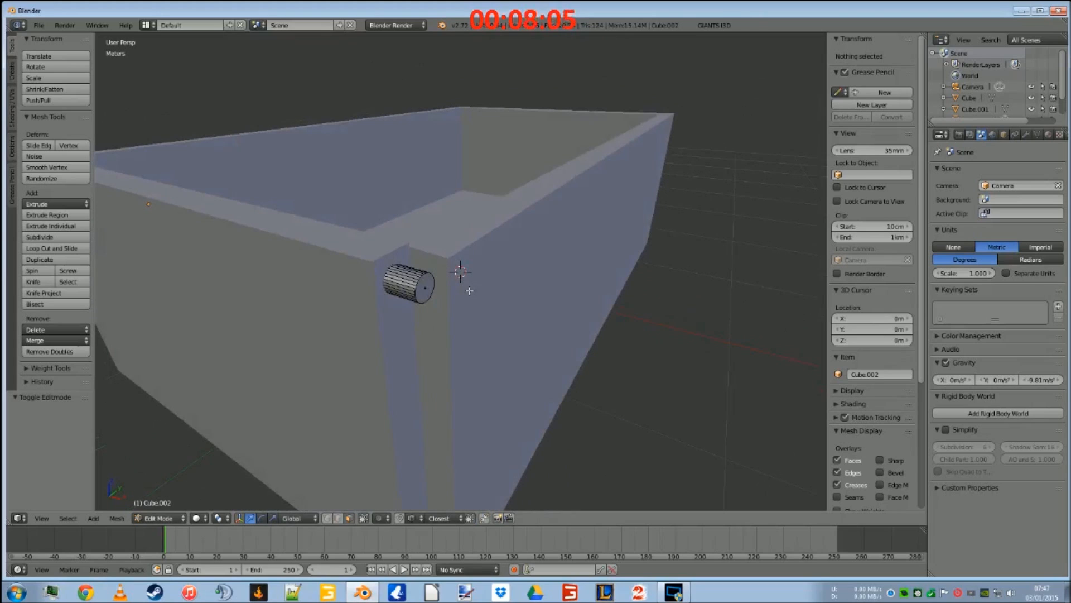
pyautogui.press('Tab')
pyautogui.rightClick(537, 311)
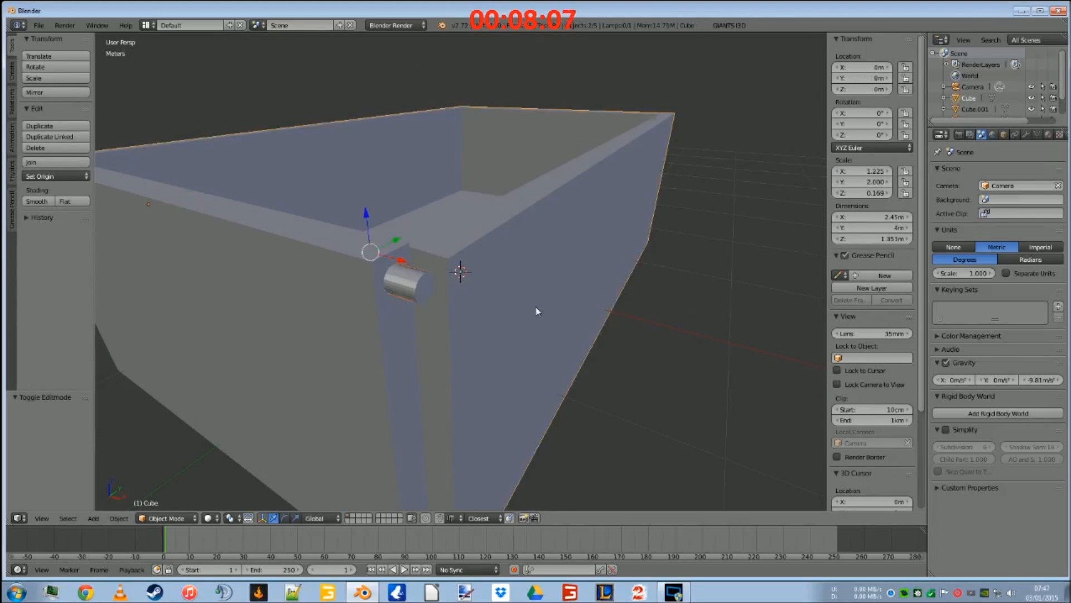
pyautogui.hotkey('ctrl', 'j')
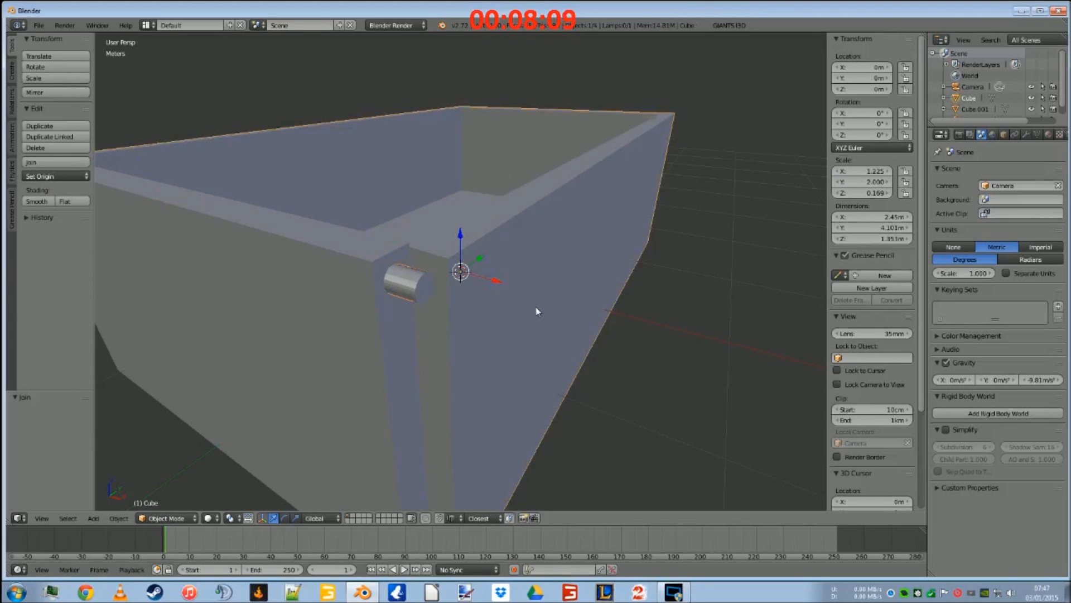
# Add a lengthwise loop cut along the middle of the box's rim in Edit Mode
pyautogui.press('Tab')
pyautogui.scroll(-5, 530, 312)
pyautogui.moveTo(530, 314); pyautogui.dragTo(533, 330, button='middle')
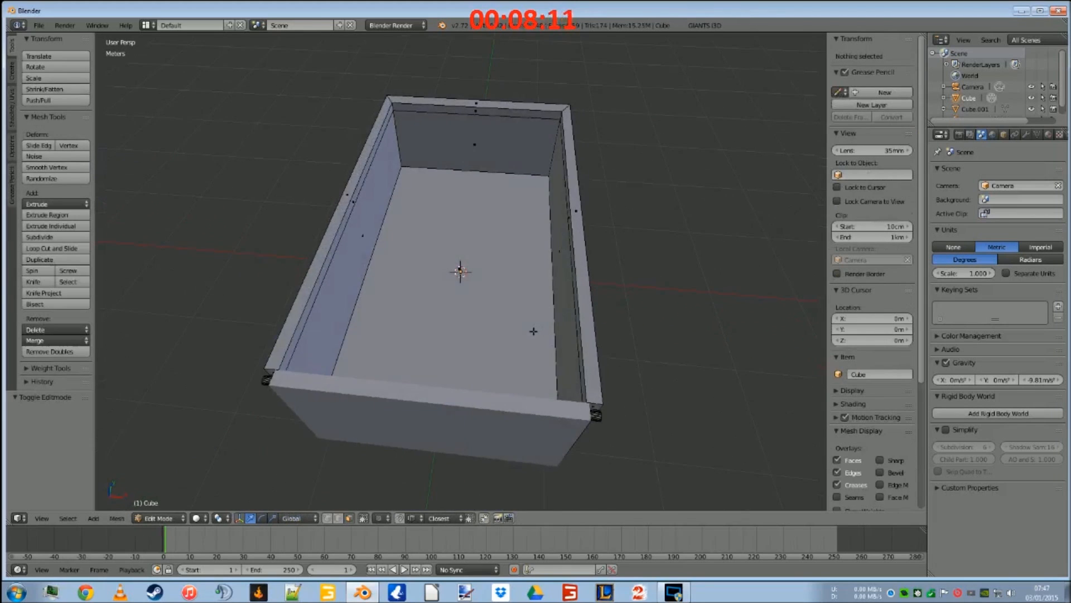
pyautogui.hotkey('ctrl', 'r')
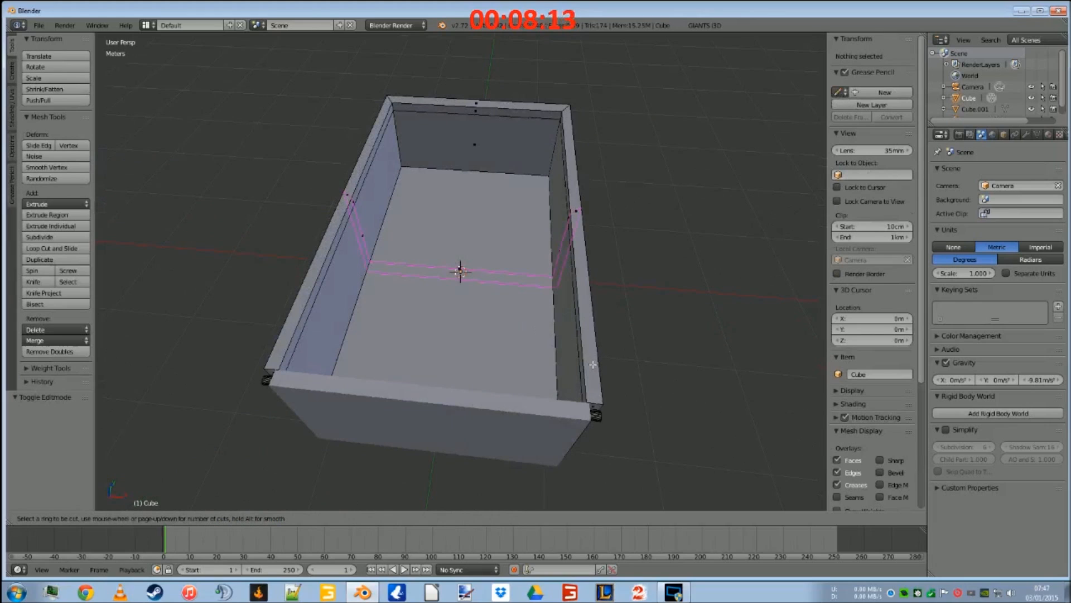
pyautogui.click(595, 402)
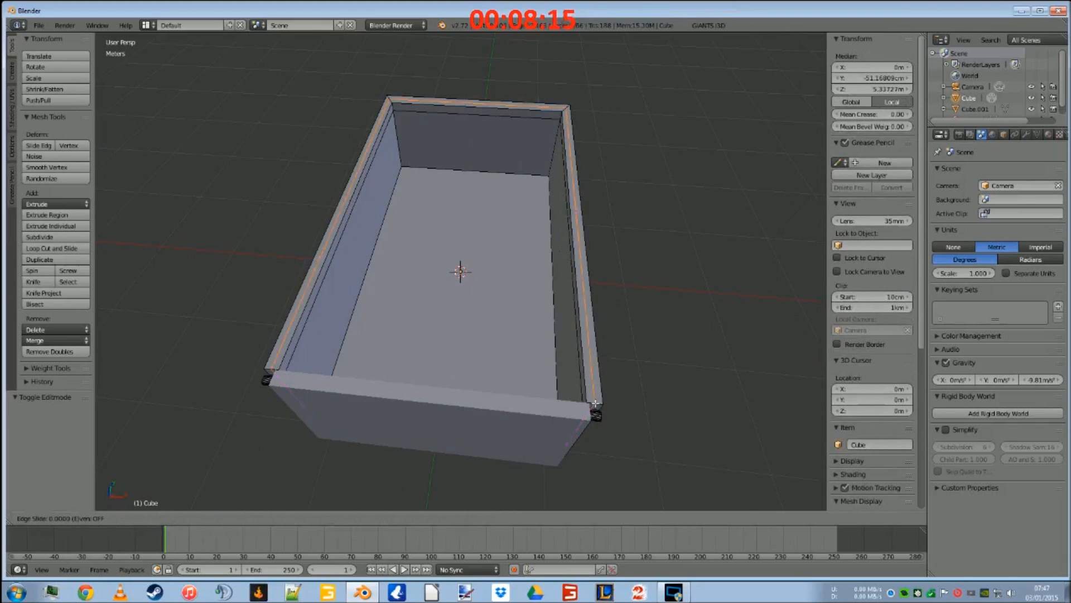
pyautogui.click(594, 401)
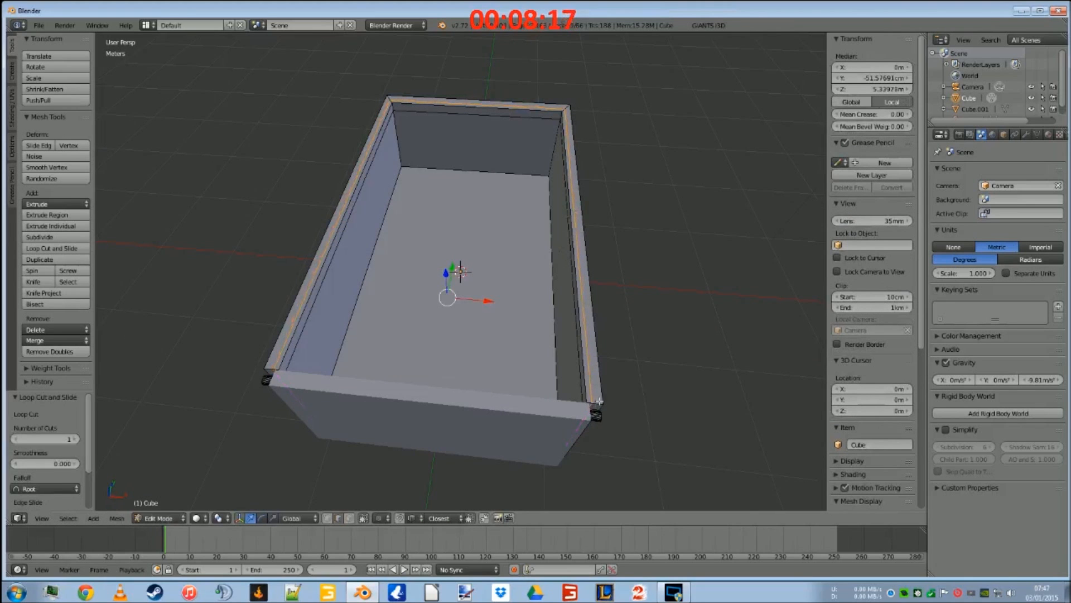
# Move the new rim loop about 1.39 cm along negative X
pyautogui.scroll(6, 507, 363)
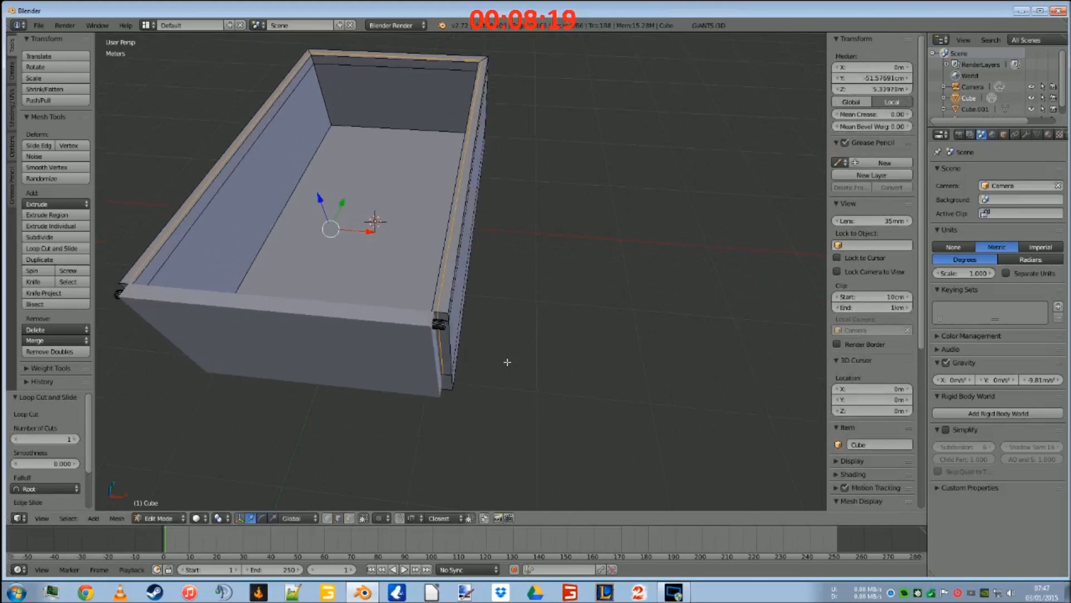
pyautogui.moveTo(530, 378); pyautogui.dragTo(561, 354, button='middle')
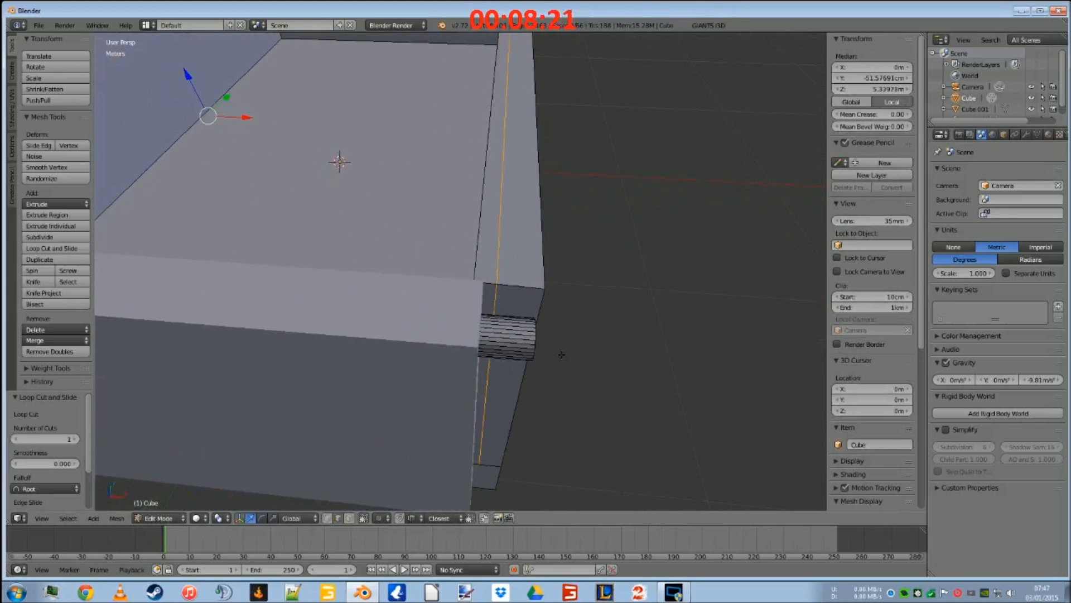
pyautogui.moveTo(248, 118); pyautogui.dragTo(248, 118)
# Try a second lengthwise loop cut near the outer edge of the box's rim, and undo the rim loop cuts
pyautogui.hotkey('ctrl', 'r')
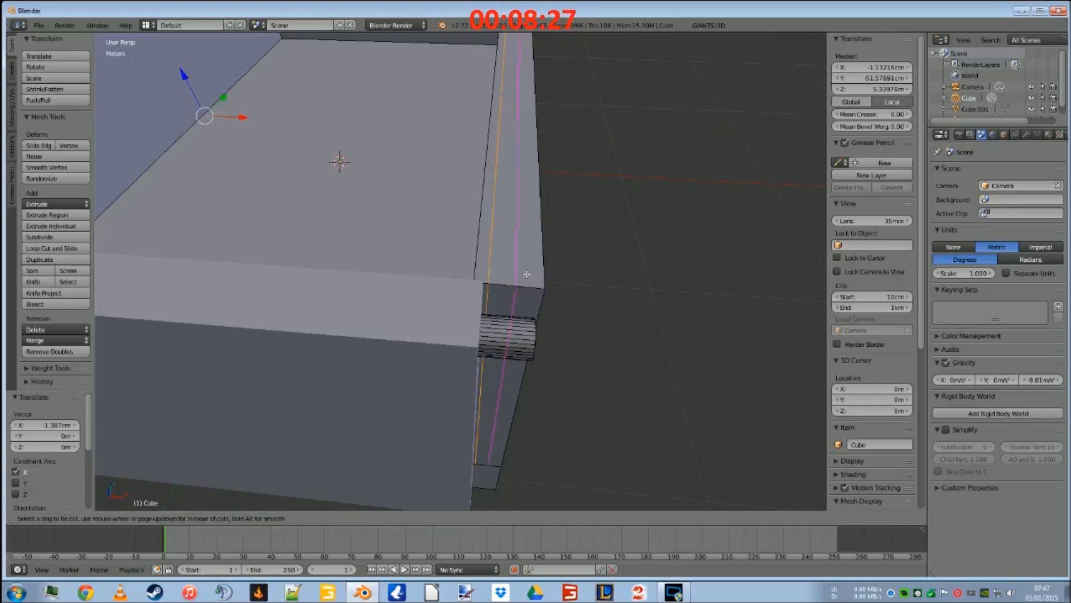
pyautogui.click(531, 268)
pyautogui.click(528, 284)
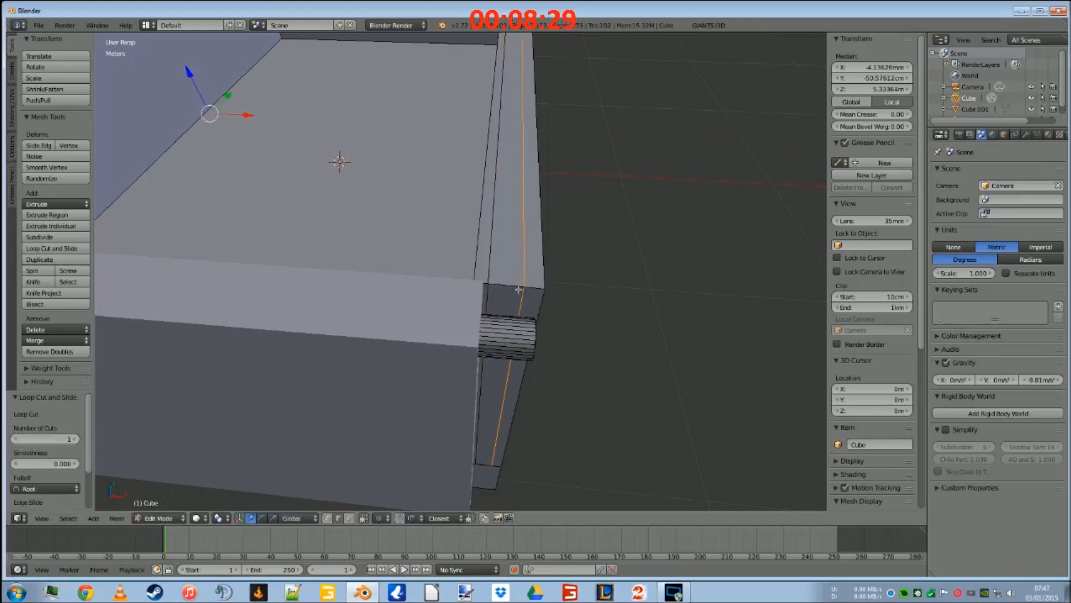
pyautogui.moveTo(479, 301); pyautogui.dragTo(518, 302, button='middle')
pyautogui.moveTo(409, 300); pyautogui.dragTo(677, 322, button='middle')
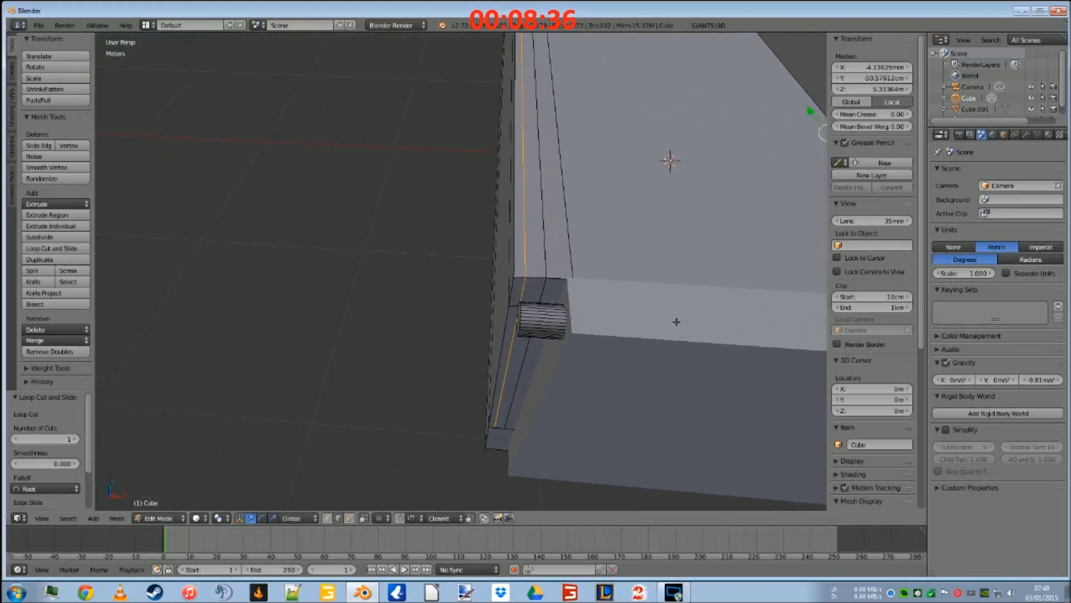
pyautogui.scroll(-6, 668, 320)
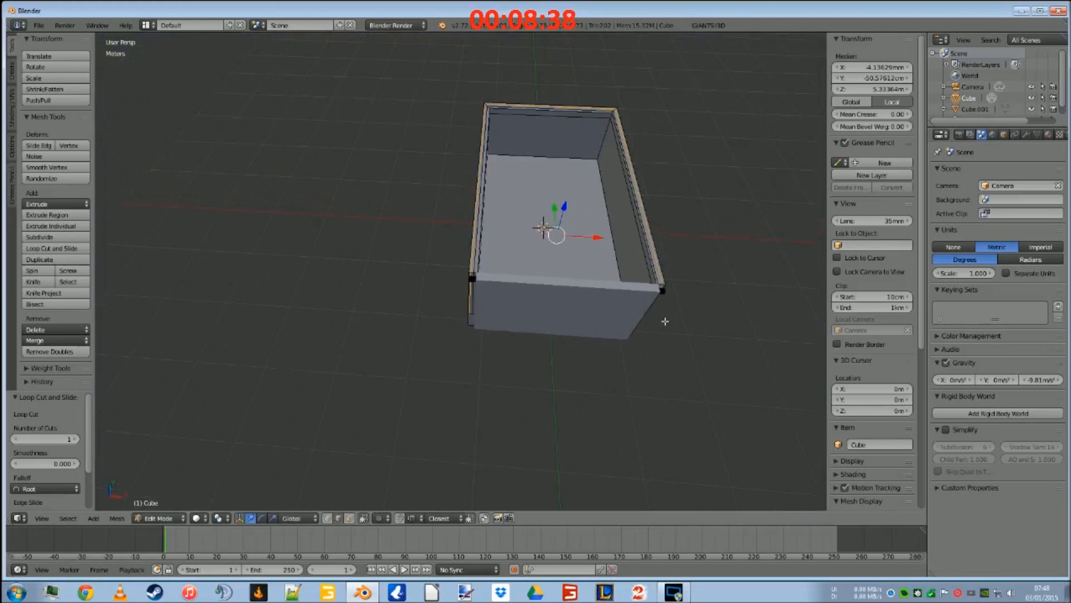
pyautogui.scroll(8, 665, 320)
pyautogui.moveTo(558, 324); pyautogui.dragTo(534, 325, button='middle')
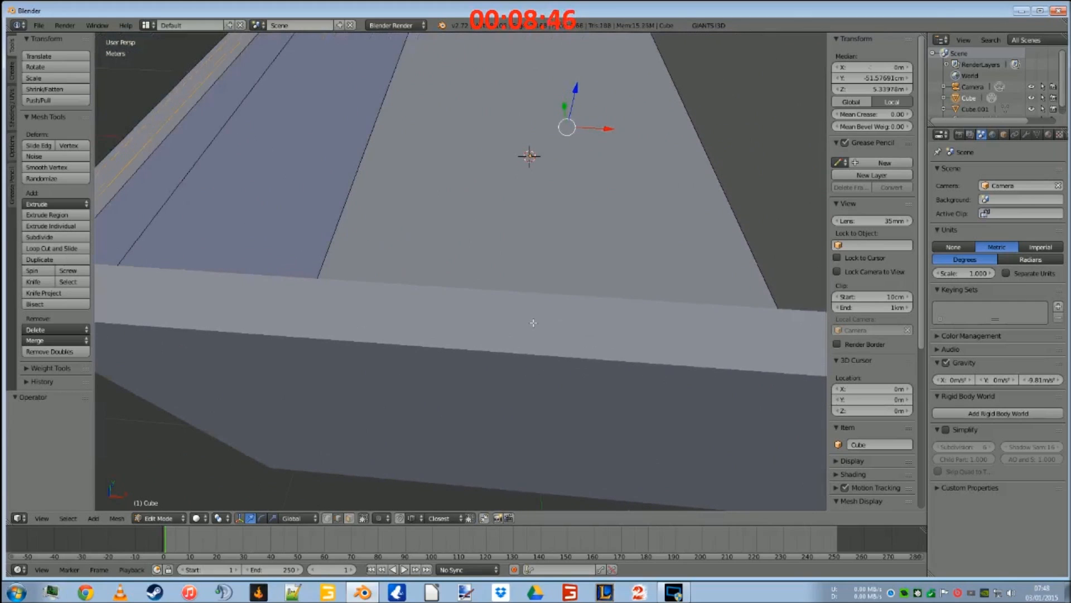
pyautogui.hotkey('ctrl', 'z')
# Add two lengthwise loop cuts along the box's rim, one near its inner edge and one near its outer edge
pyautogui.moveTo(546, 322); pyautogui.dragTo(493, 333, button='middle')
pyautogui.hotkey('ctrl', 'r')
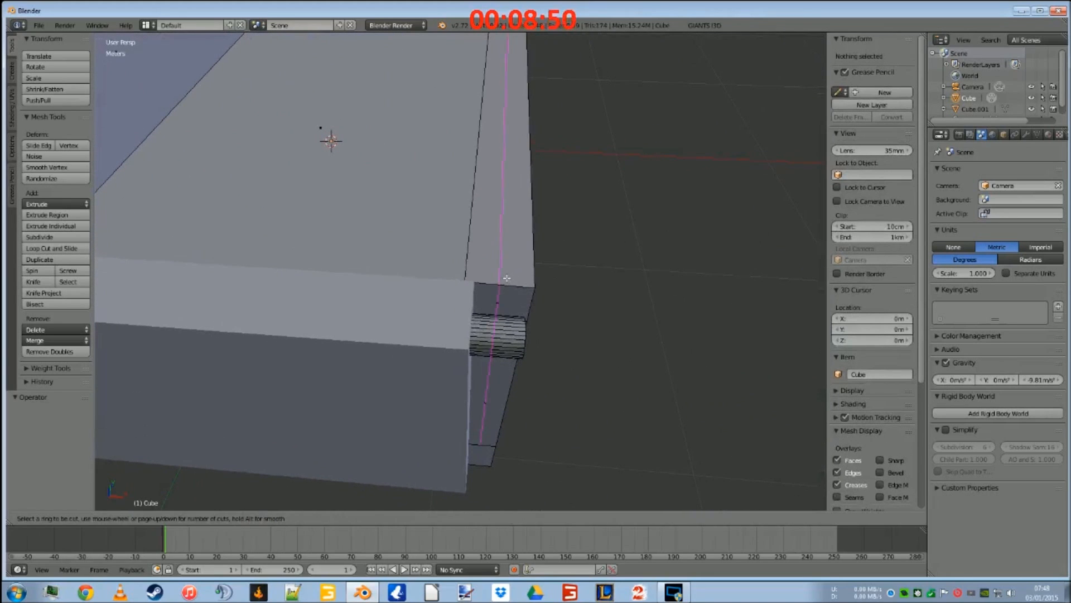
pyautogui.click(499, 282)
pyautogui.click(504, 283)
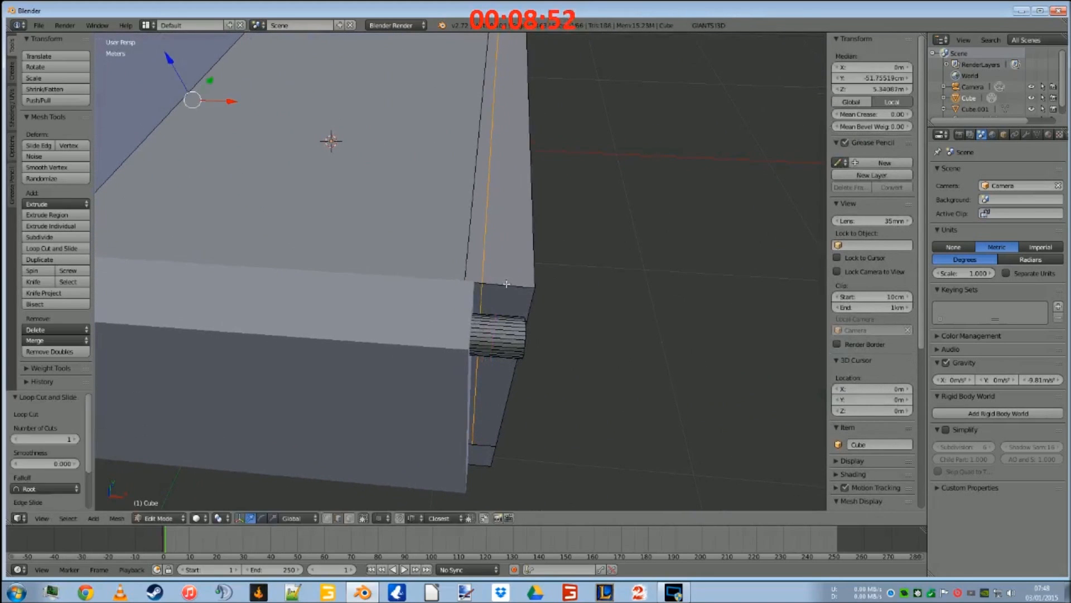
pyautogui.hotkey('ctrl', 'r')
pyautogui.click(509, 283)
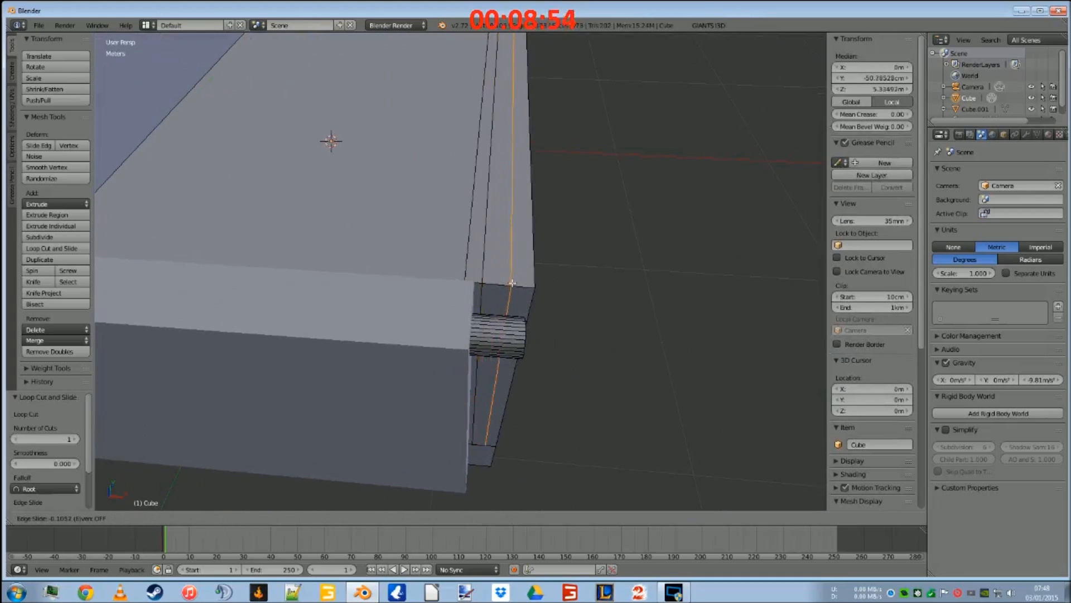
pyautogui.click(509, 294)
pyautogui.moveTo(505, 335); pyautogui.dragTo(502, 326, button='middle')
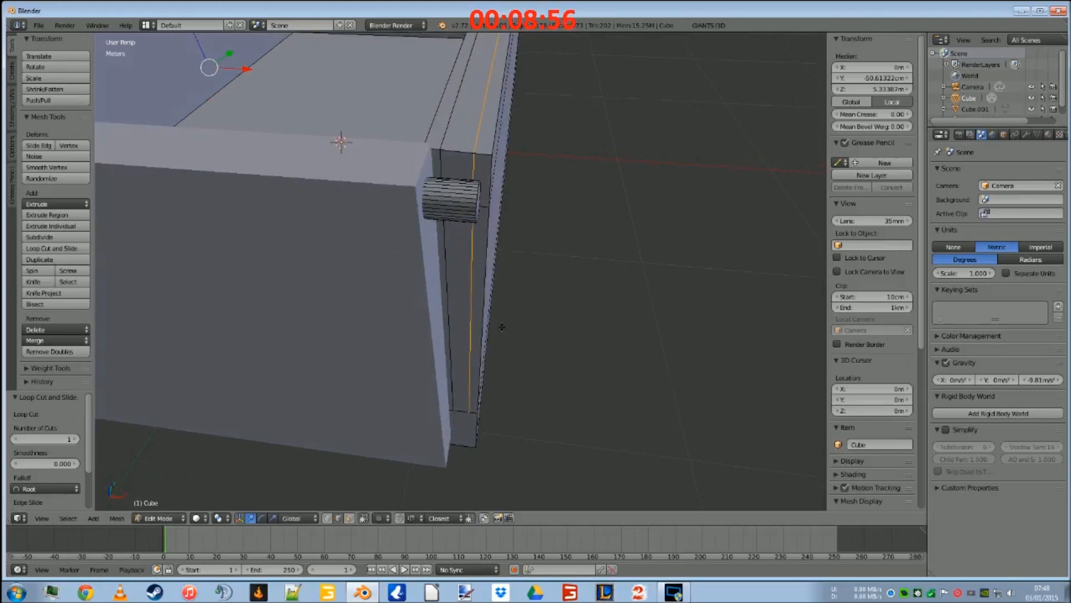
# In face select mode, extrude the small faces between the rim cuts at both upper corners toward the rod, and leave Edit Mode
pyautogui.press('o')
pyautogui.hotkey('ctrl', 'Tab')
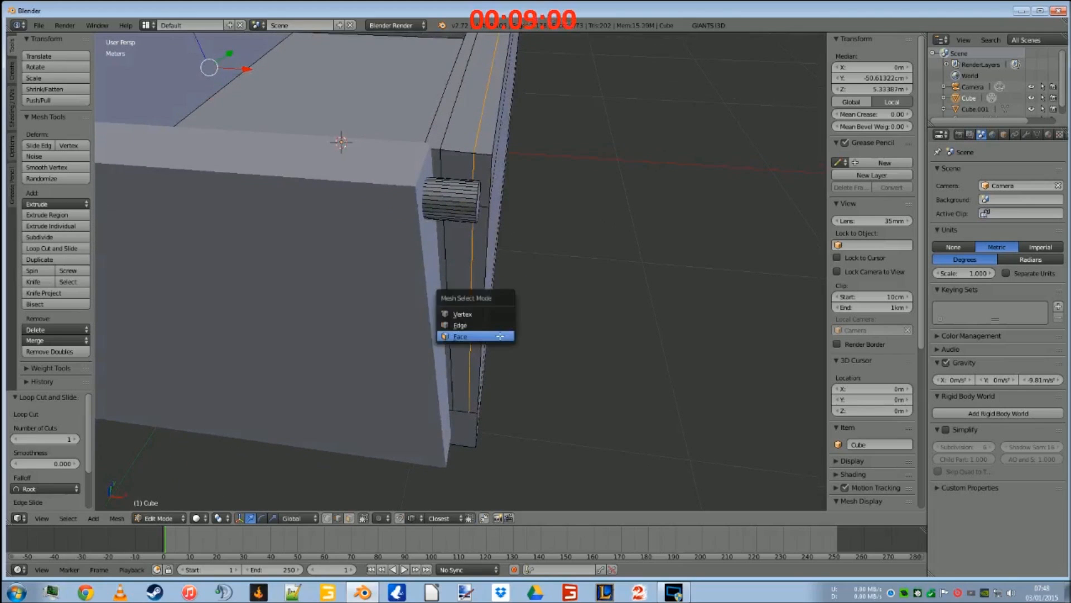
pyautogui.click(489, 318)
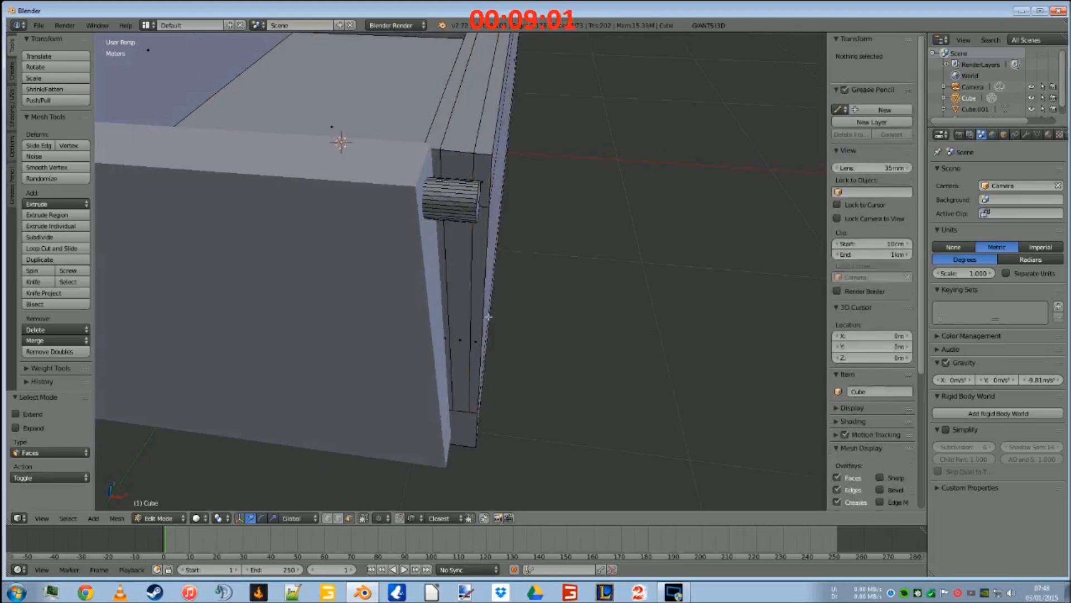
pyautogui.rightClick(458, 182)
pyautogui.keyDown('shift'); pyautogui.moveTo(331, 253); pyautogui.dragTo(686, 288, button='middle'); pyautogui.keyUp('shift')
pyautogui.rightClick(625, 236)
pyautogui.press('e')
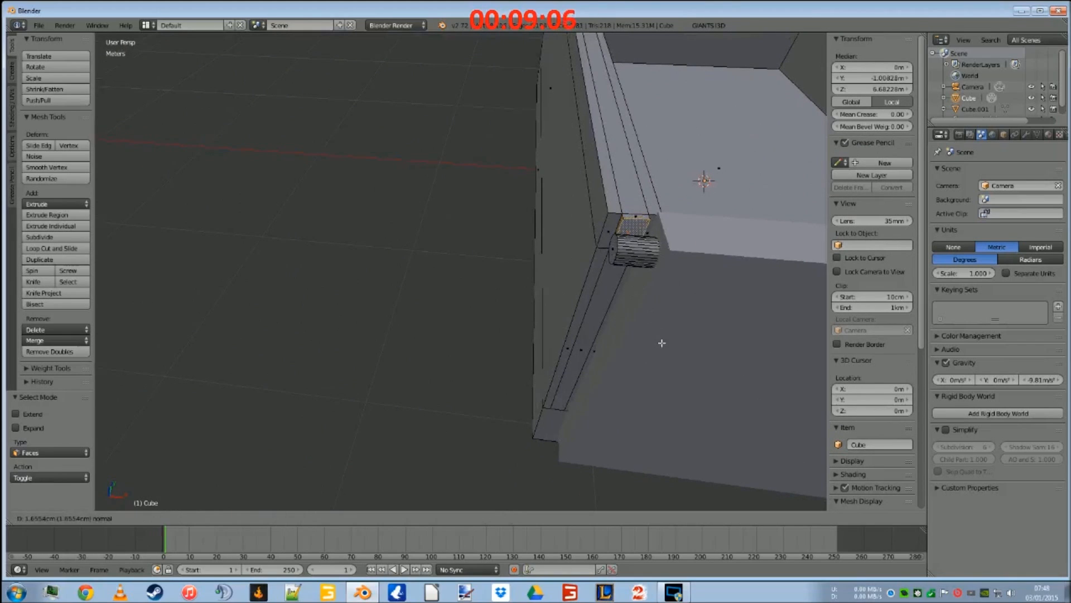
pyautogui.click(658, 392)
pyautogui.moveTo(694, 407); pyautogui.dragTo(645, 328, button='middle')
pyautogui.scroll(-5, 607, 334)
pyautogui.press('Tab')
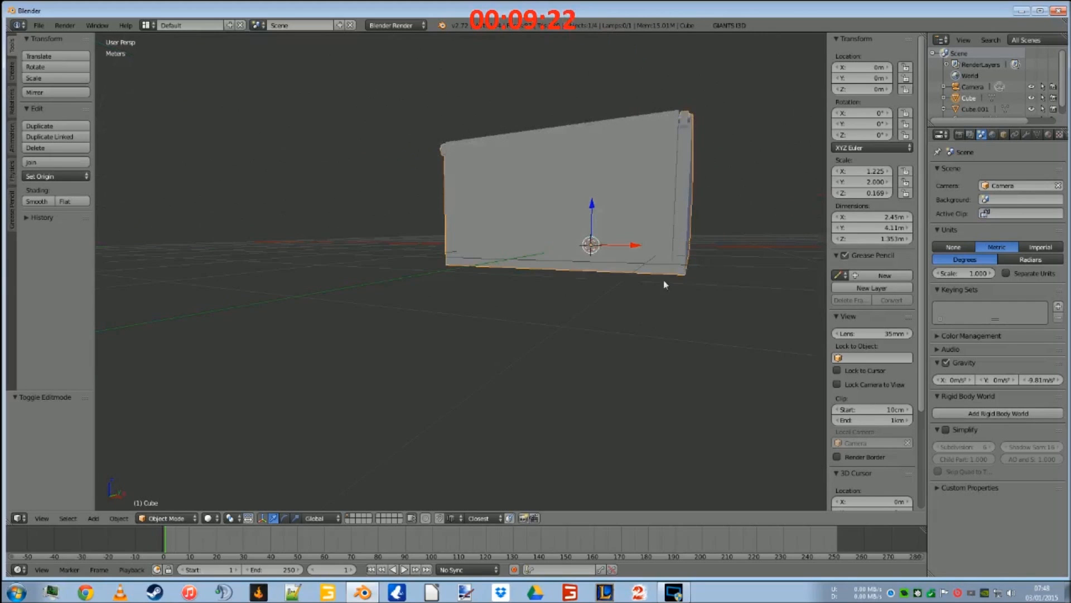
pyautogui.moveTo(664, 284); pyautogui.dragTo(631, 304, button='middle')
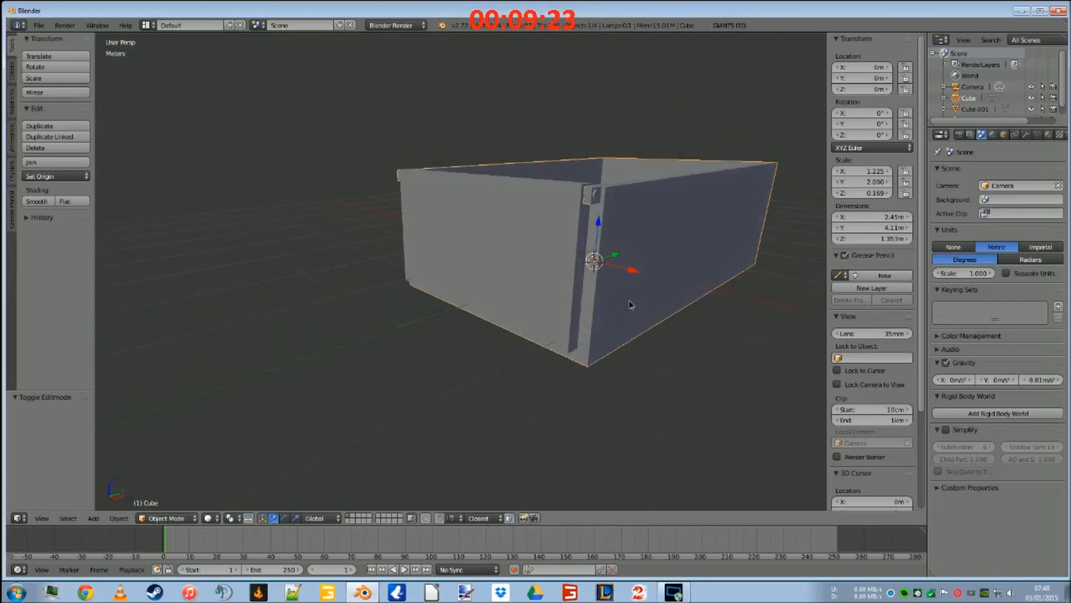
# Select the whole hinge rod in Edit Mode and duplicate it about 1.237 m down along Z to the box's bottom edge
pyautogui.press('Tab')
pyautogui.rightClick(598, 195)
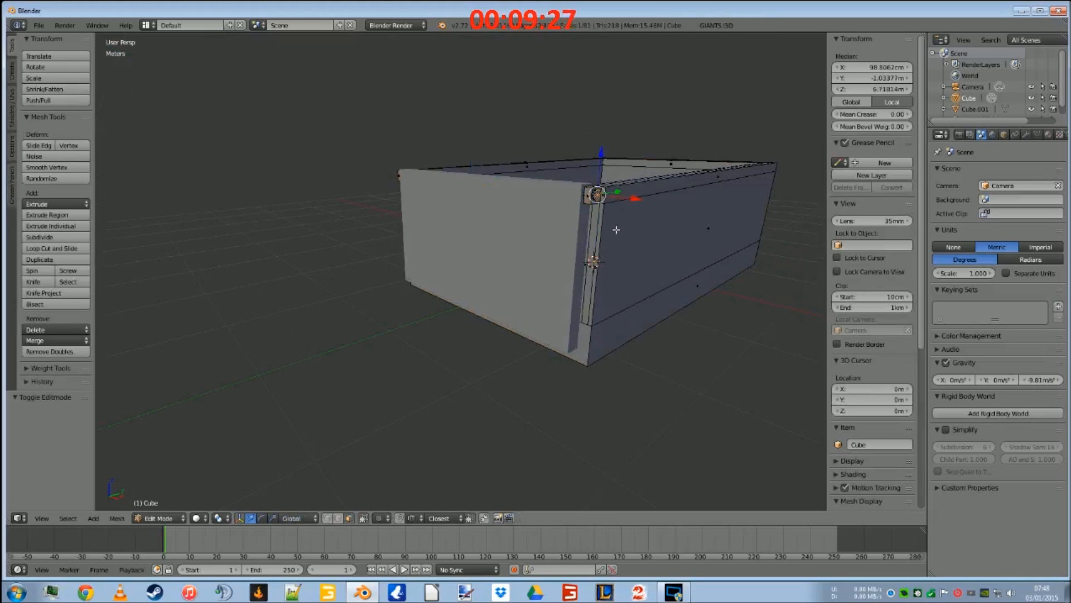
pyautogui.press('ctrl+KP_Add')
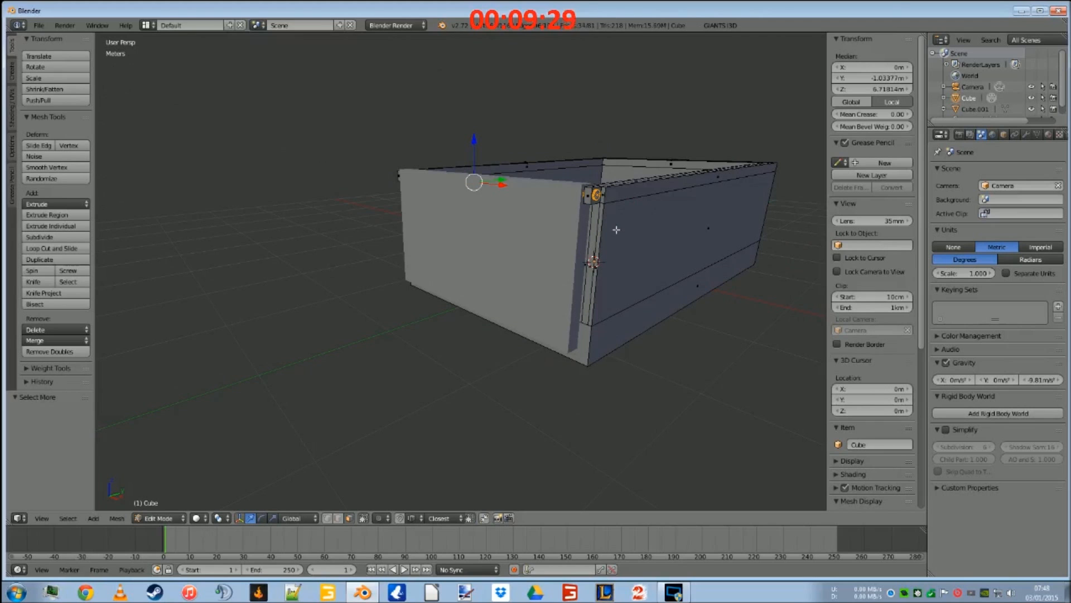
pyautogui.moveTo(615, 232); pyautogui.dragTo(612, 268, button='middle')
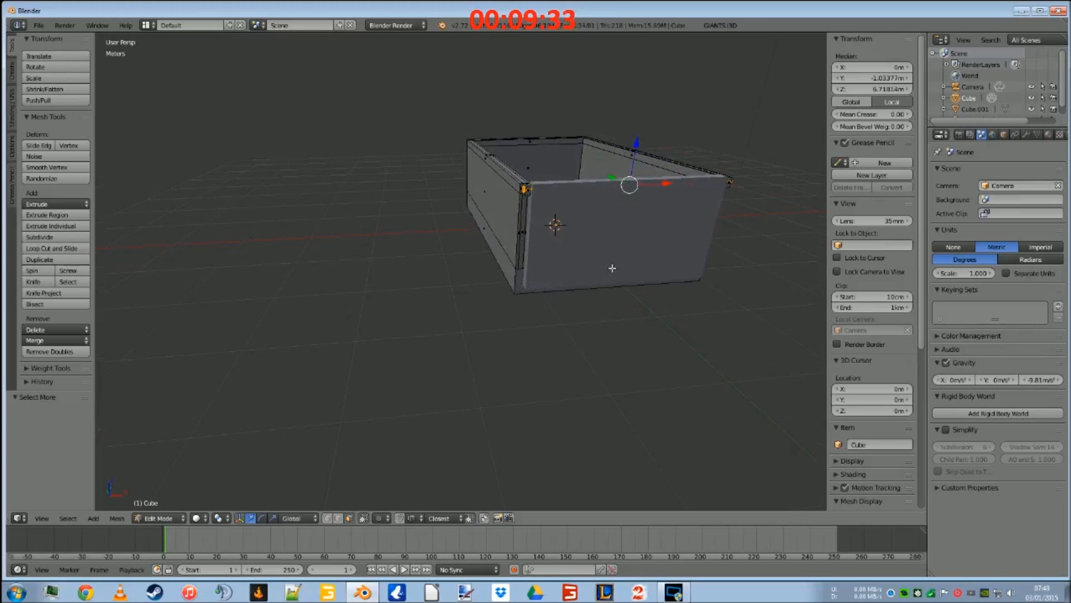
pyautogui.press('e')
pyautogui.press('z')
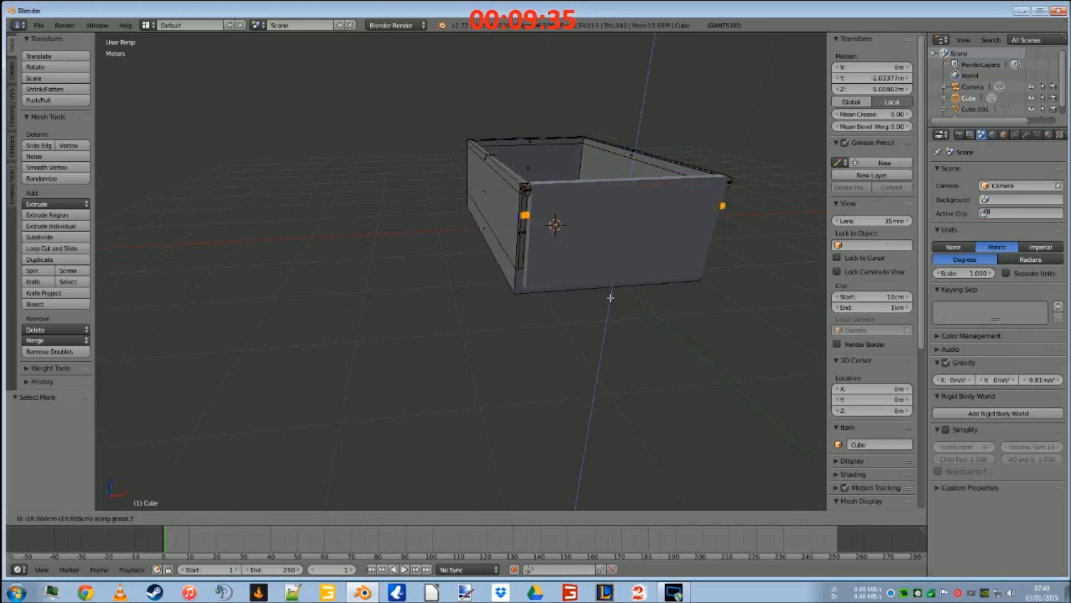
pyautogui.click(608, 370)
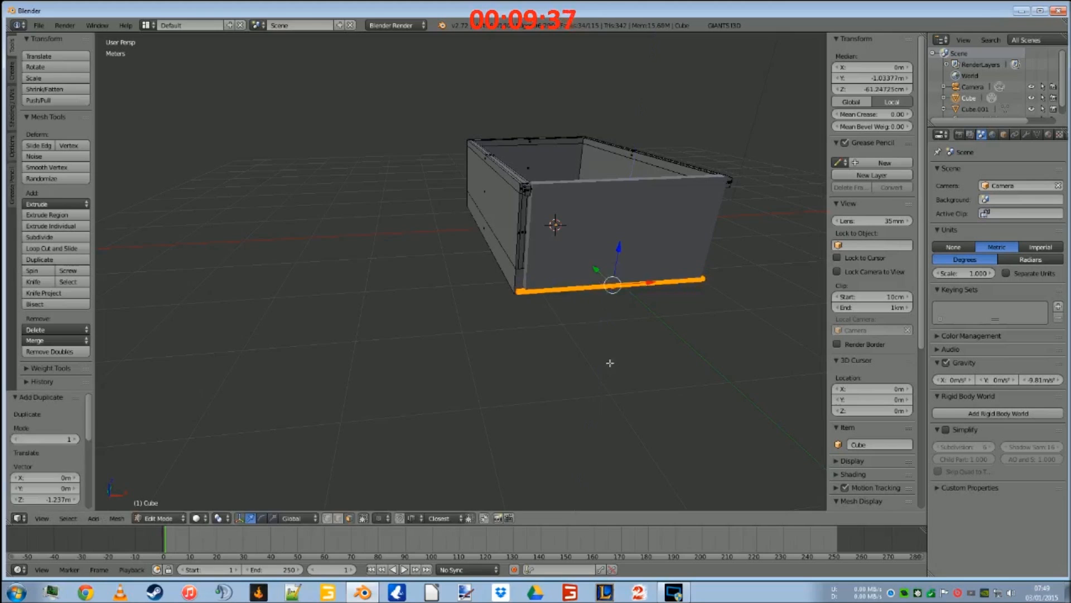
# Separate the duplicated bottom rod into its own object and select it in Object Mode
pyautogui.scroll(6, 663, 371)
pyautogui.press('p')
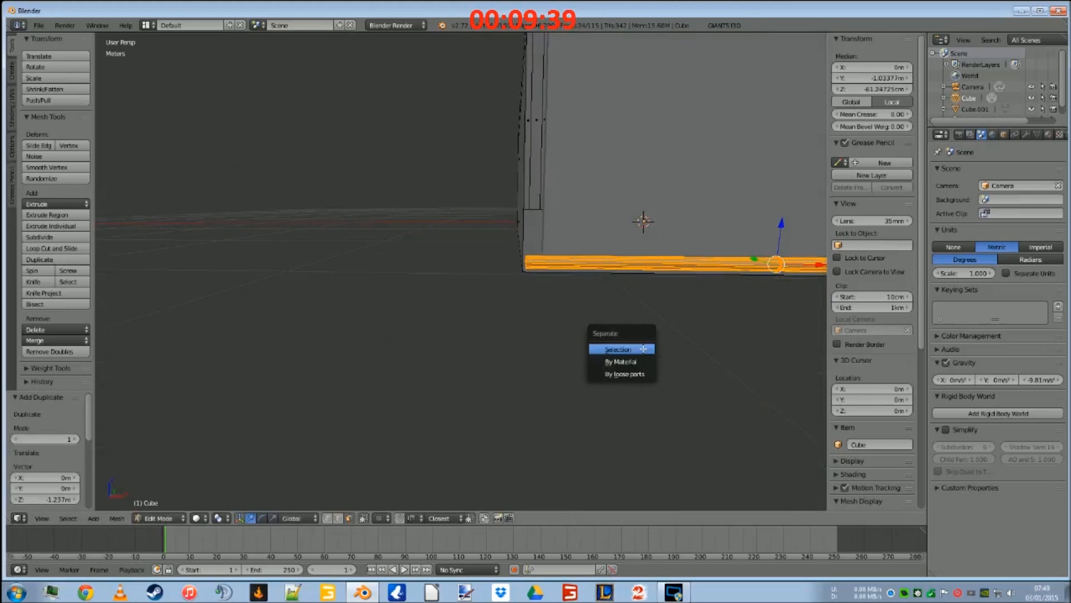
pyautogui.click(643, 349)
pyautogui.press('Tab')
pyautogui.rightClick(646, 271)
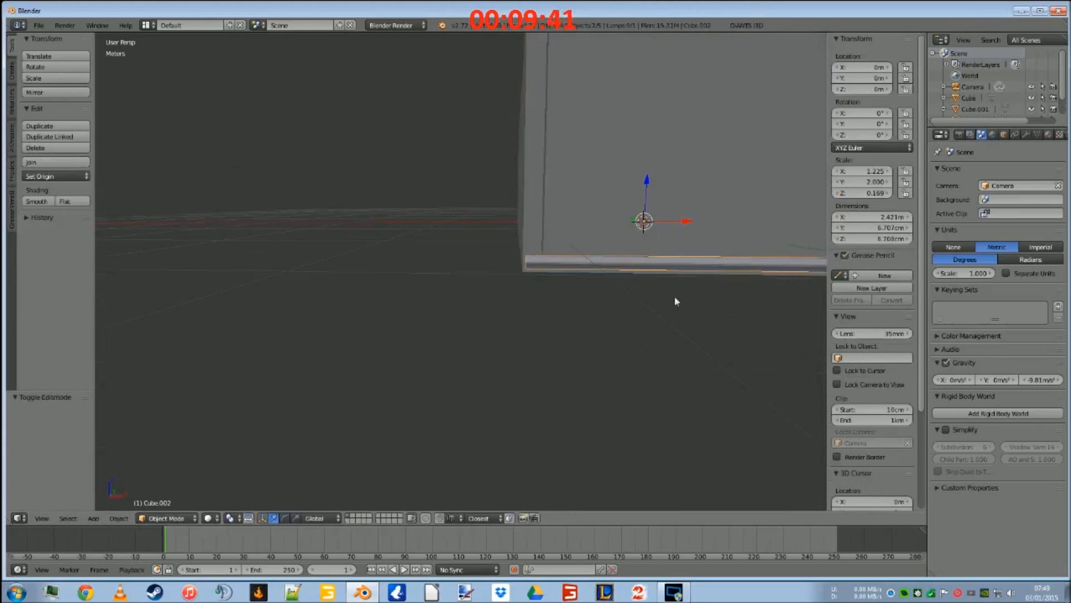
# Select all of the bottom rod's faces in Edit Mode and duplicate them along Y away from the end panel
pyautogui.press('Tab')
pyautogui.moveTo(711, 342); pyautogui.dragTo(646, 336, button='middle')
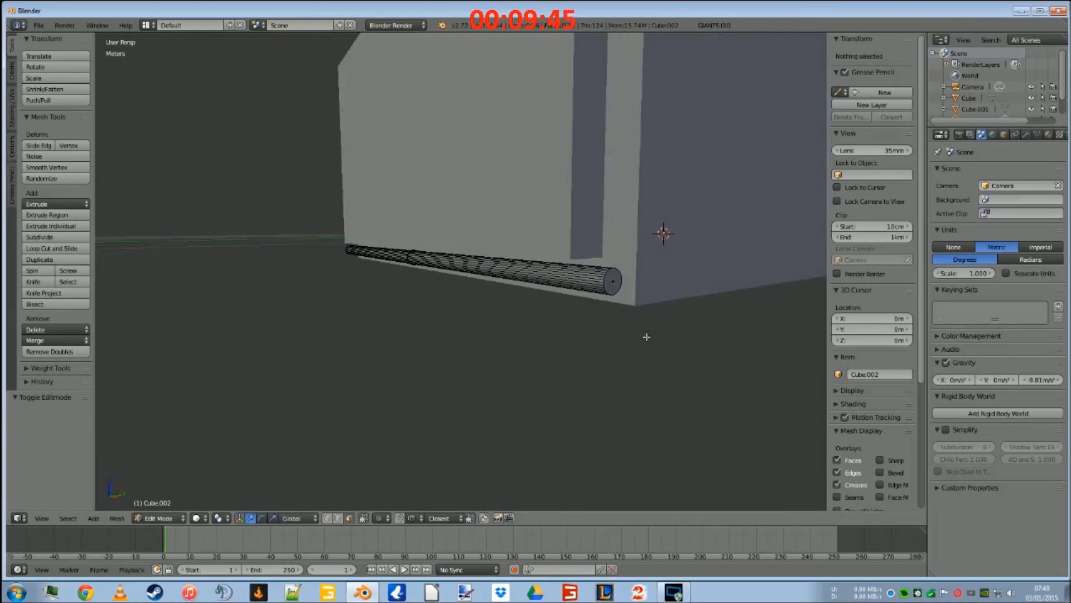
pyautogui.rightClick(613, 282)
pyautogui.press('ctrl+KP_Add')
pyautogui.press('ctrl+KP_Add')
pyautogui.press('ctrl+KP_Add')
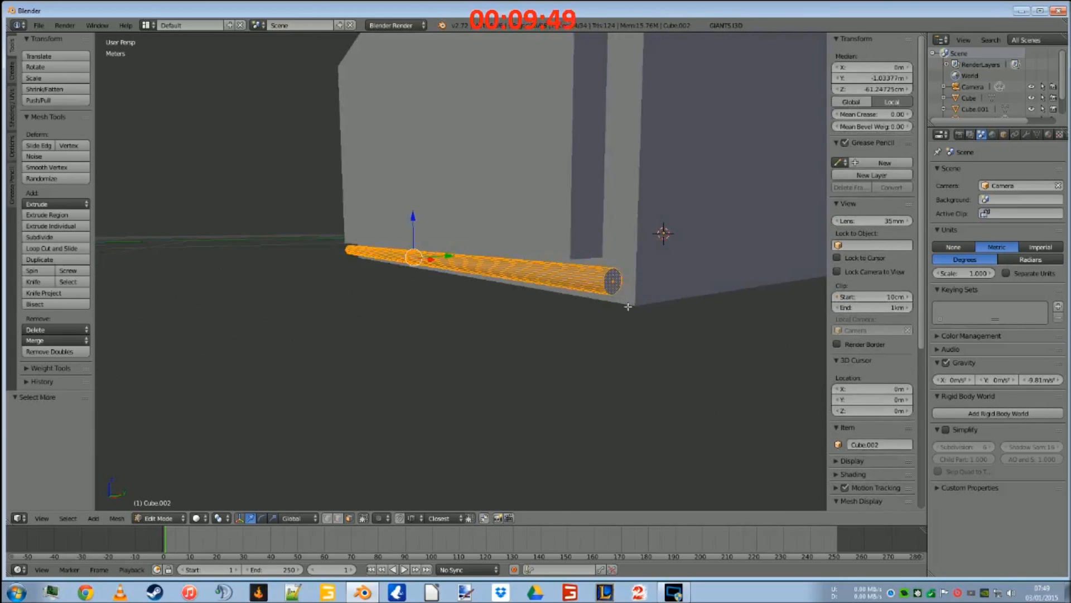
pyautogui.hotkey('shift', 'd')
pyautogui.press('y')
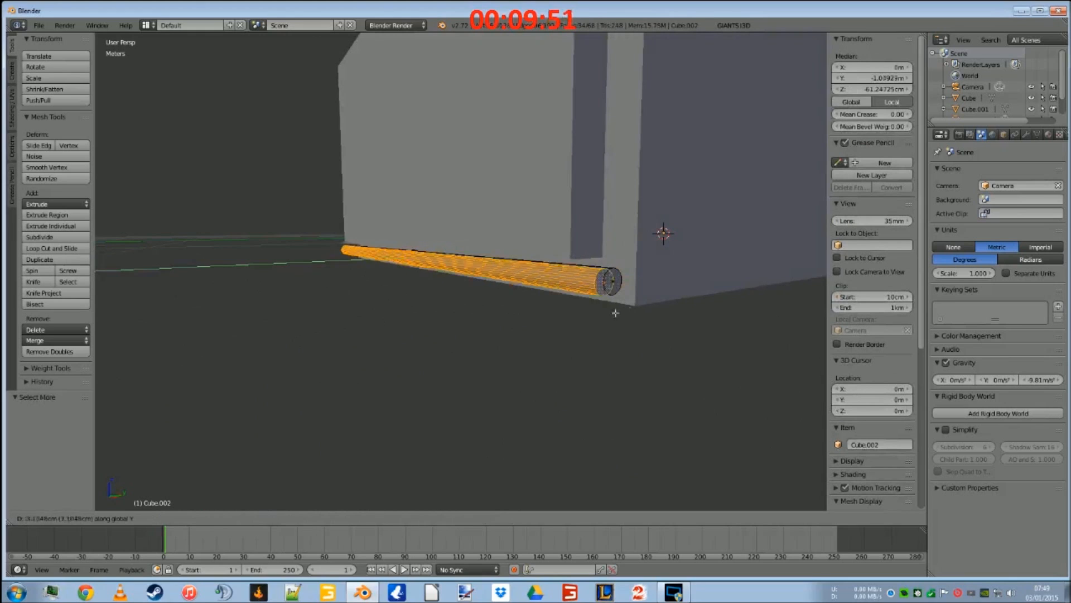
pyautogui.click(568, 328)
# Separate the new rod copy in front of the panel into its own object and return to Object Mode
pyautogui.moveTo(502, 346); pyautogui.dragTo(515, 364, button='middle')
pyautogui.press('p')
pyautogui.click(514, 364)
pyautogui.press('Tab')
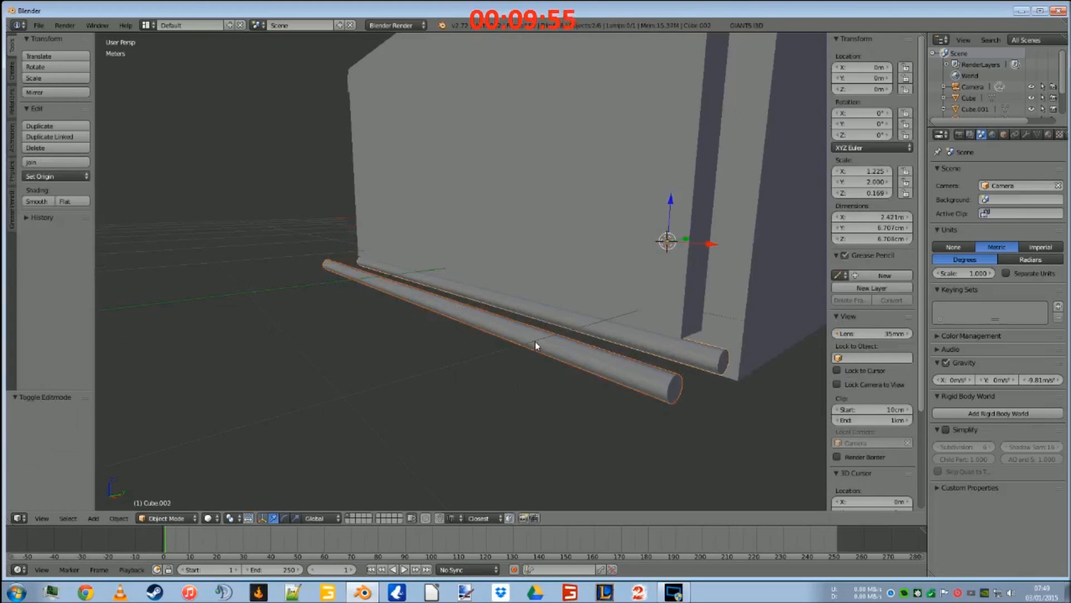
# Set the separated rod's Y rotation to 90° and scale it along Z by about 0.145
pyautogui.click(874, 124)
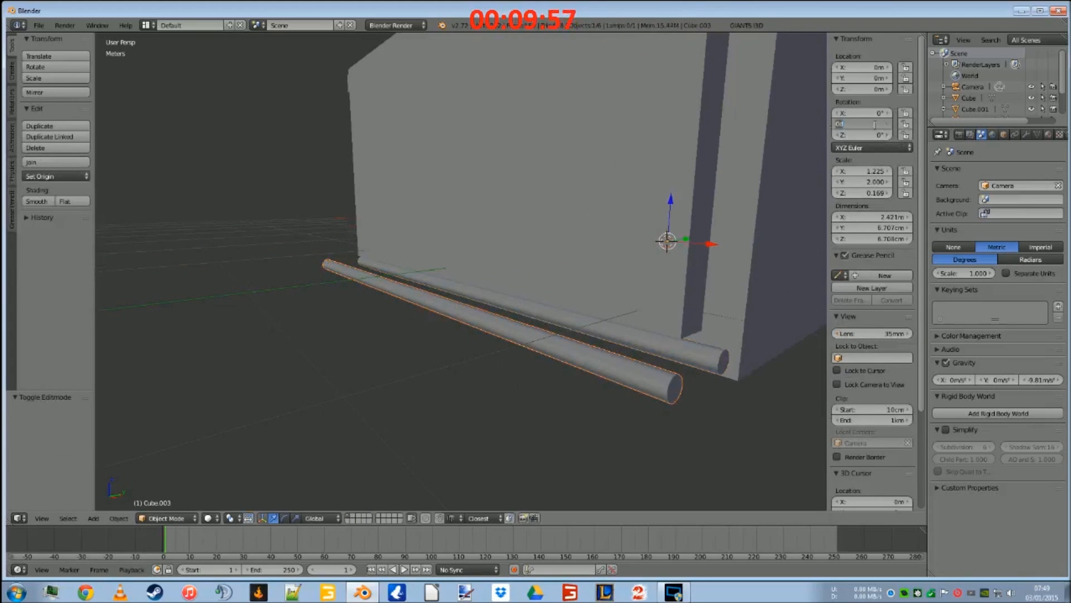
pyautogui.write('90')
pyautogui.press('Return')
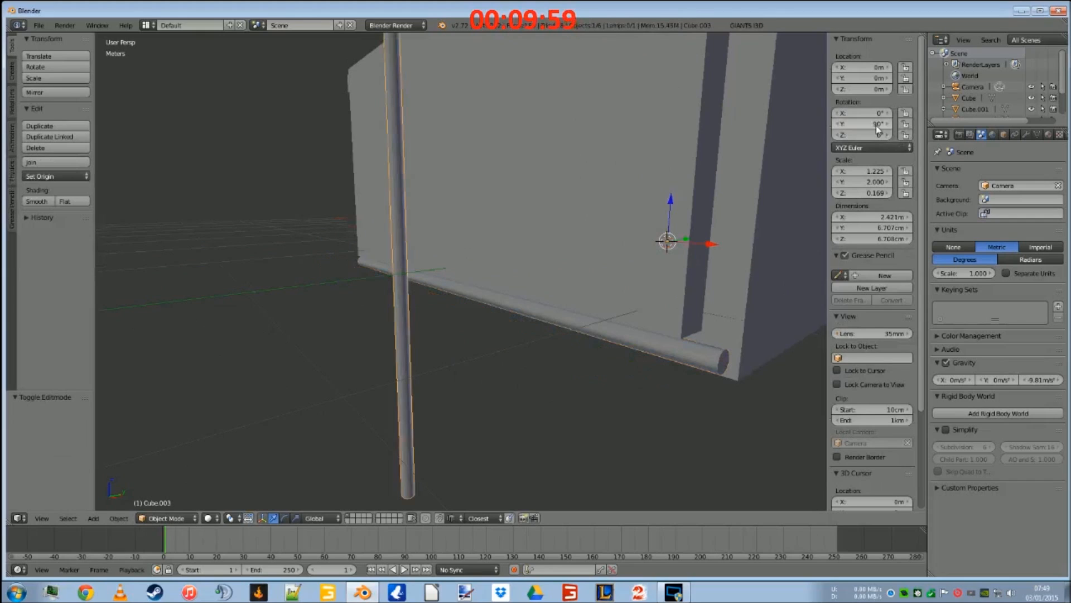
pyautogui.rightClick(404, 337)
pyautogui.press('s')
pyautogui.press('z')
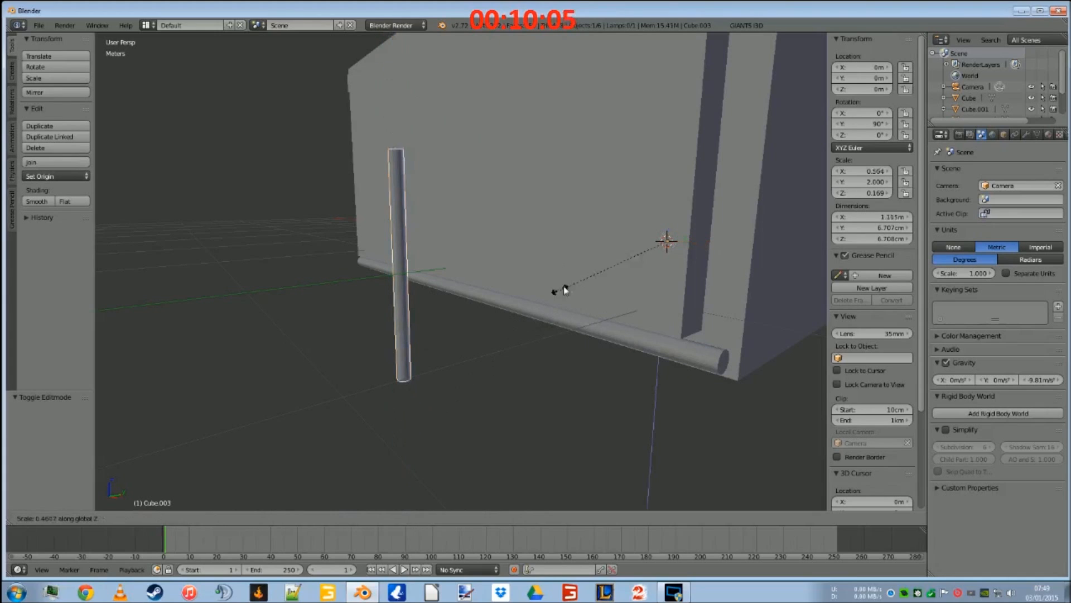
pyautogui.click(630, 240)
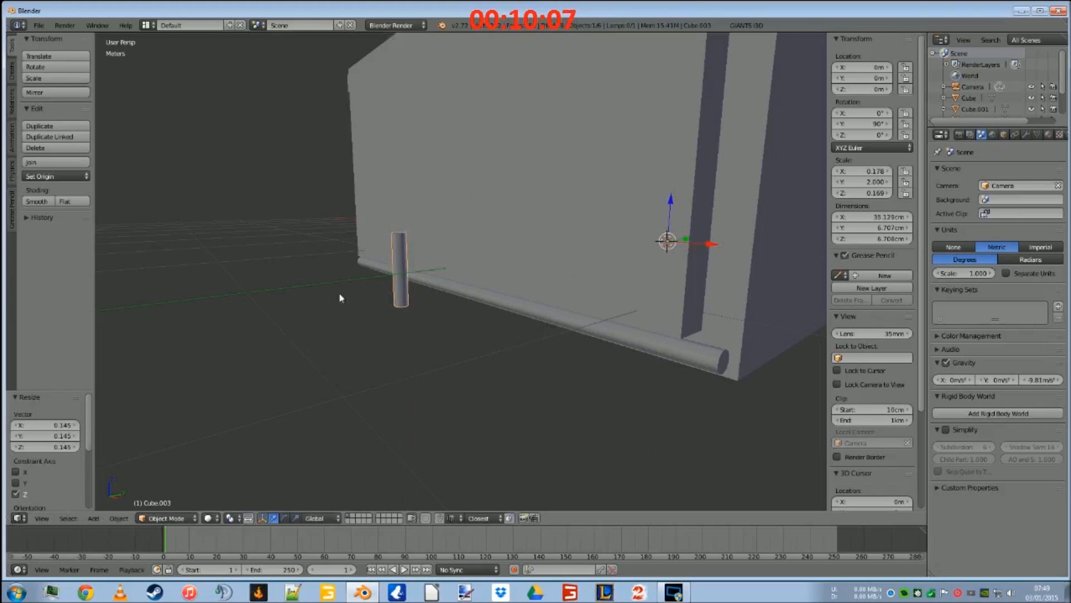
# Set the short upright rod's origin to its center of mass and move it about 1.345 m along X
pyautogui.click(84, 177)
pyautogui.click(61, 227)
pyautogui.moveTo(360, 296); pyautogui.dragTo(380, 313, button='middle')
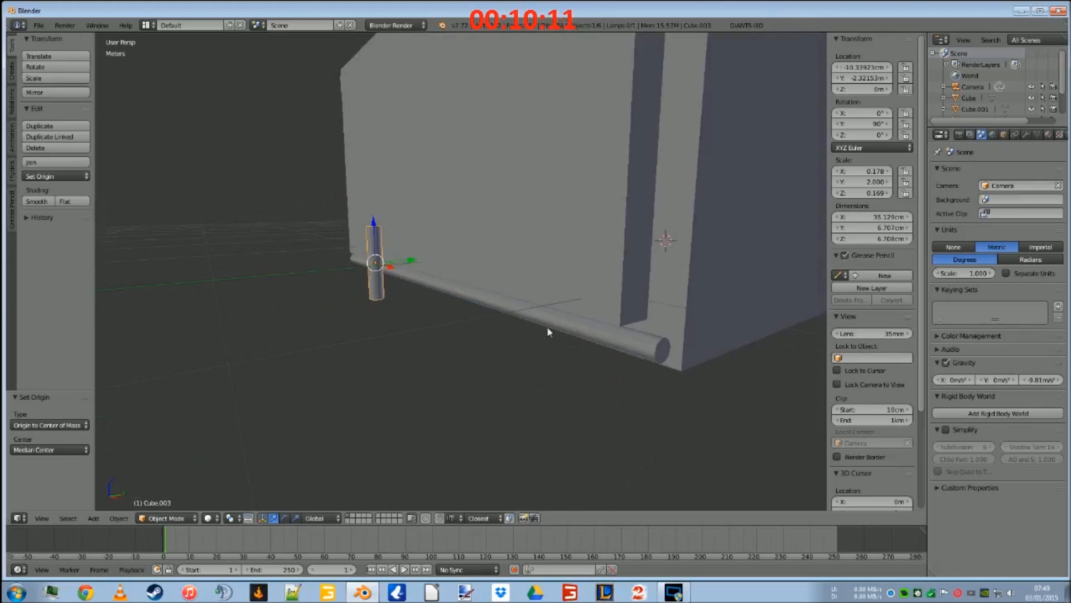
pyautogui.moveTo(388, 267); pyautogui.dragTo(626, 335)
# Thin the short upright rod by scaling it to about 0.405 with the Z axis locked
pyautogui.moveTo(627, 336); pyautogui.dragTo(606, 367, button='middle')
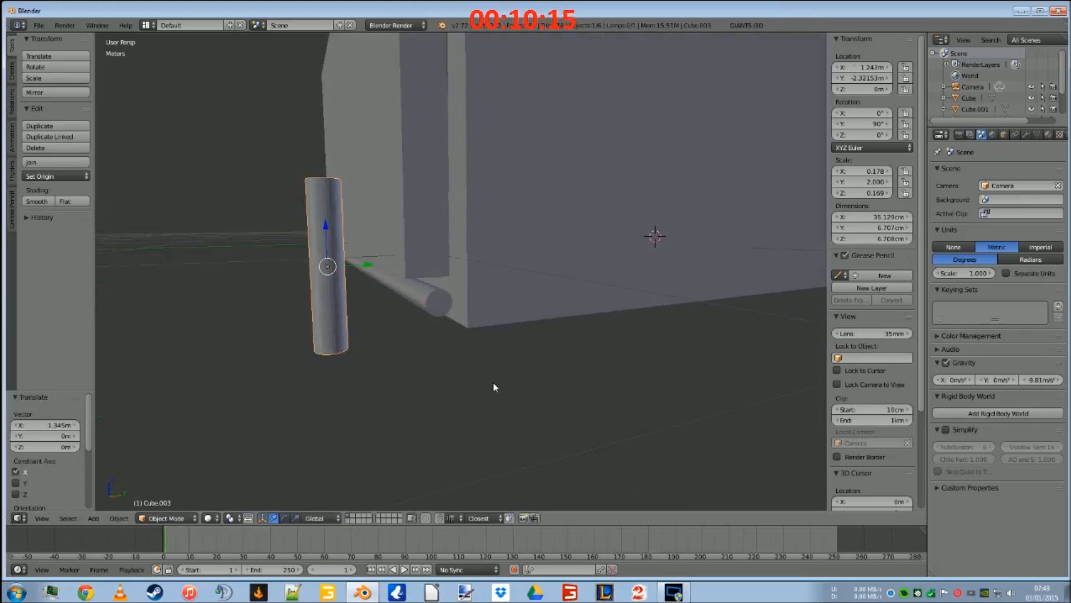
pyautogui.press('s')
pyautogui.hotkey('shift', 'z')
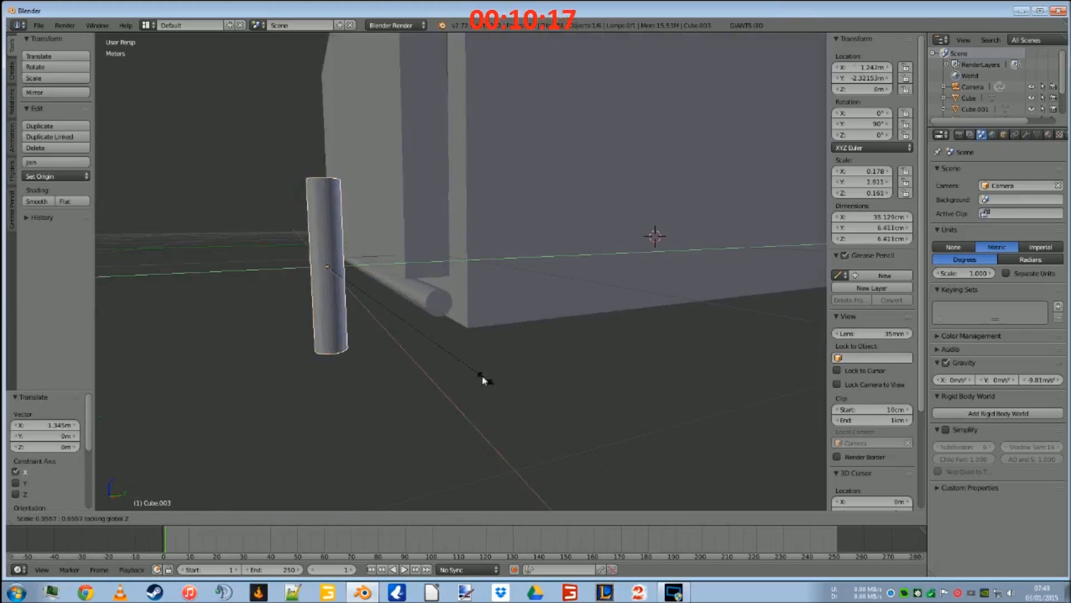
pyautogui.click(394, 316)
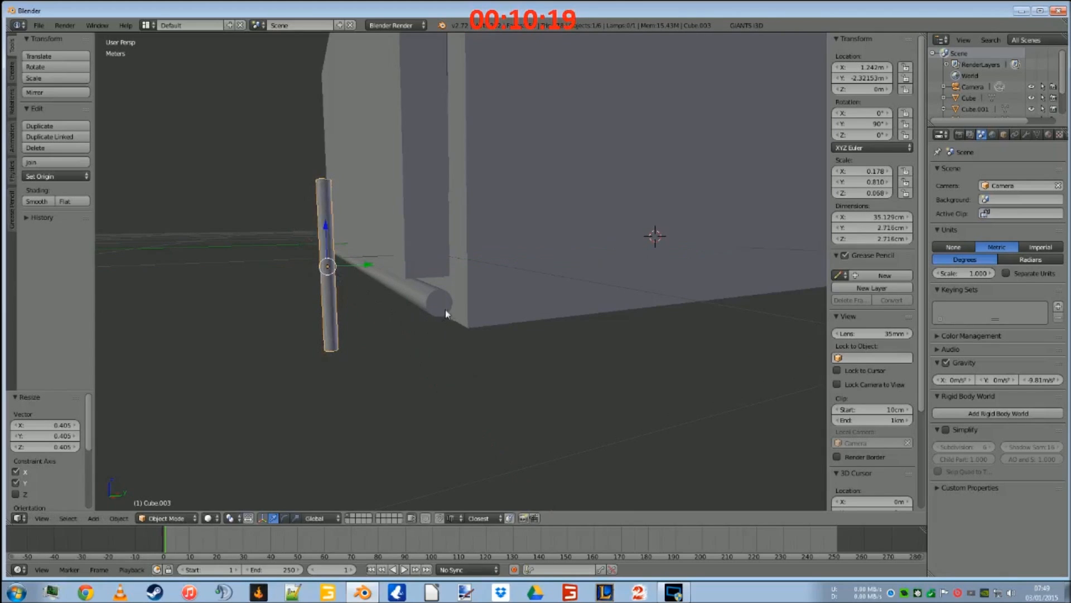
pyautogui.rightClick(435, 300)
pyautogui.moveTo(485, 366)
pyautogui.mouseDown(button='middle')
pyautogui.moveTo(504, 395)
pyautogui.moveTo(499, 379)
pyautogui.mouseUp(button='middle')
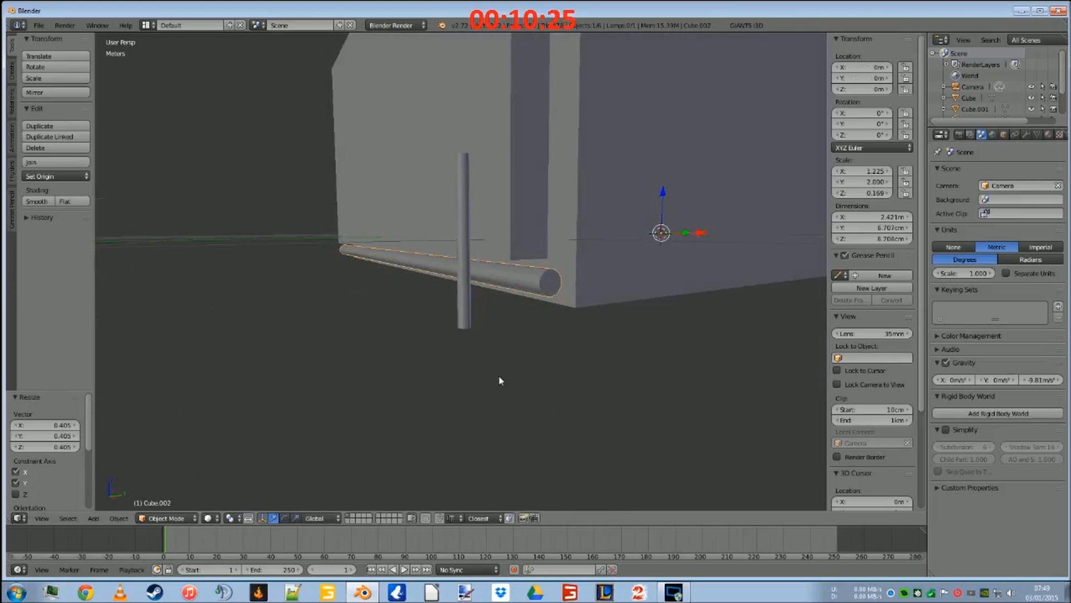
pyautogui.press('s')
pyautogui.hotkey('shift', 'x')
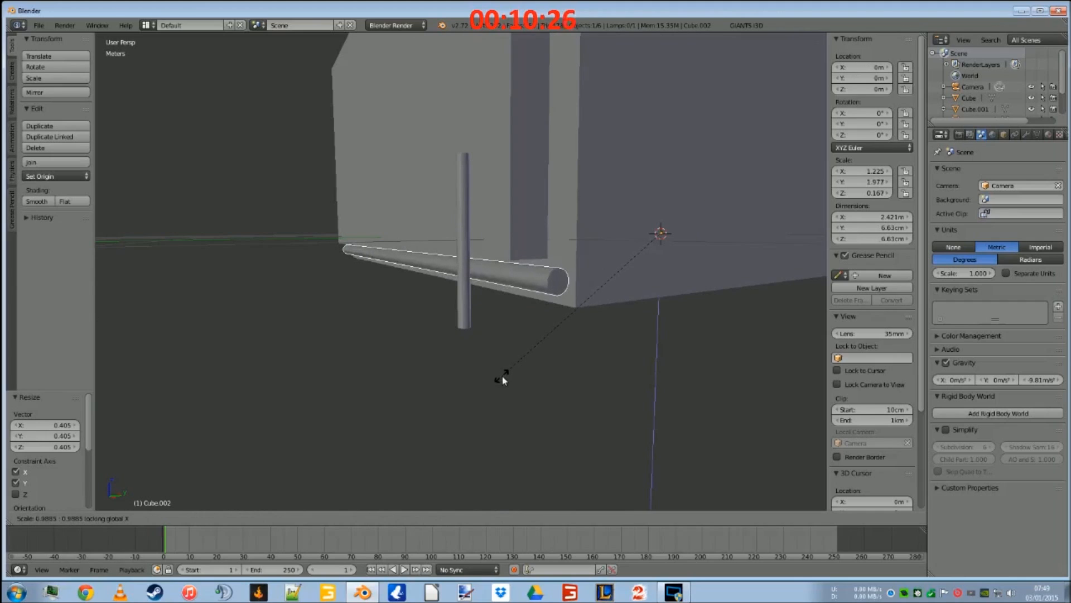
pyautogui.rightClick(502, 380)
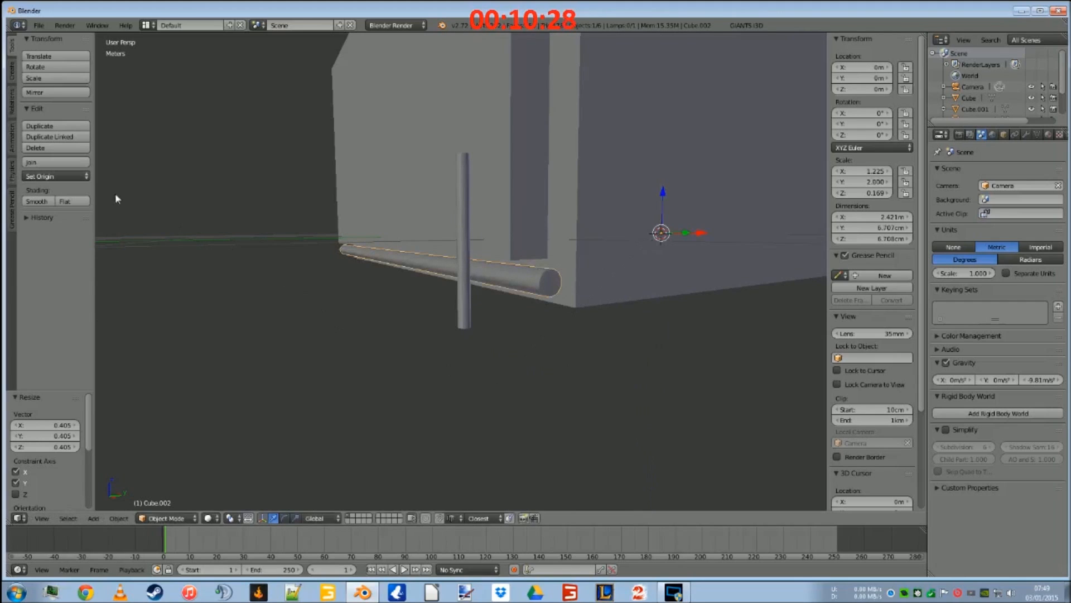
# Set the long bottom rod's origin to its center of mass and thin it to about 0.503 with the X axis locked
pyautogui.click(81, 176)
pyautogui.click(113, 229)
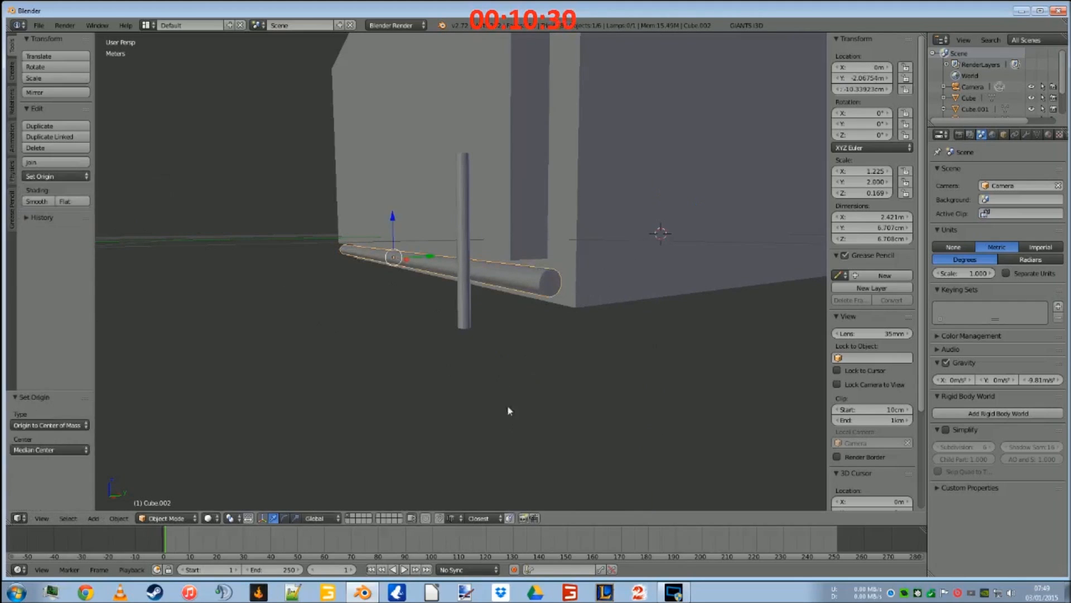
pyautogui.press('s')
pyautogui.hotkey('shift', 'x')
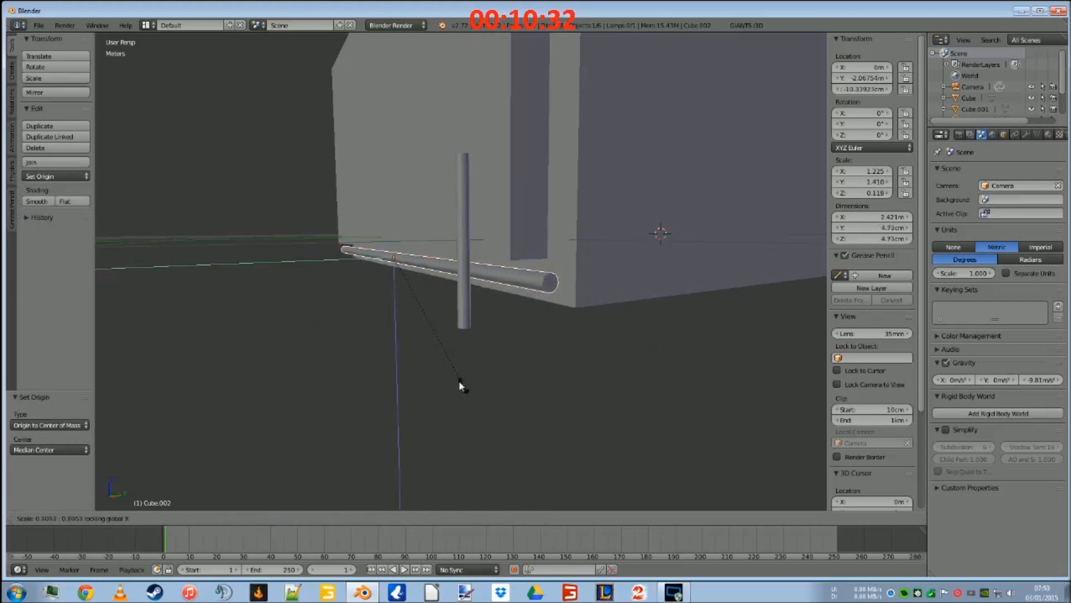
pyautogui.click(435, 355)
# Move the short upright rod about 24 cm along Y and raise it to about 5.9 cm in Z, beside the long rod's end
pyautogui.rightClick(466, 326)
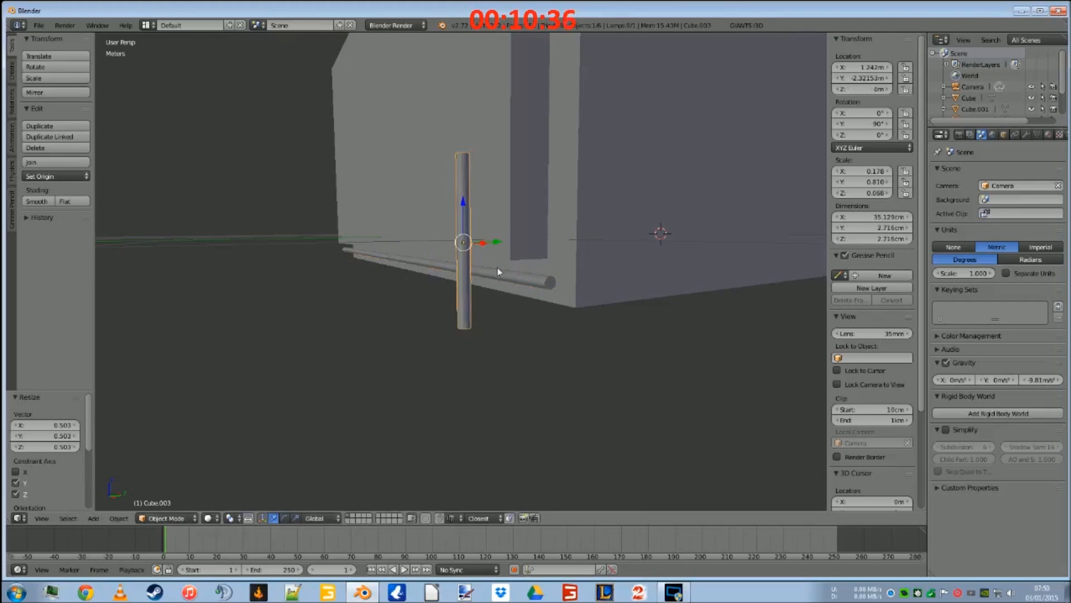
pyautogui.press('g')
pyautogui.press('y')
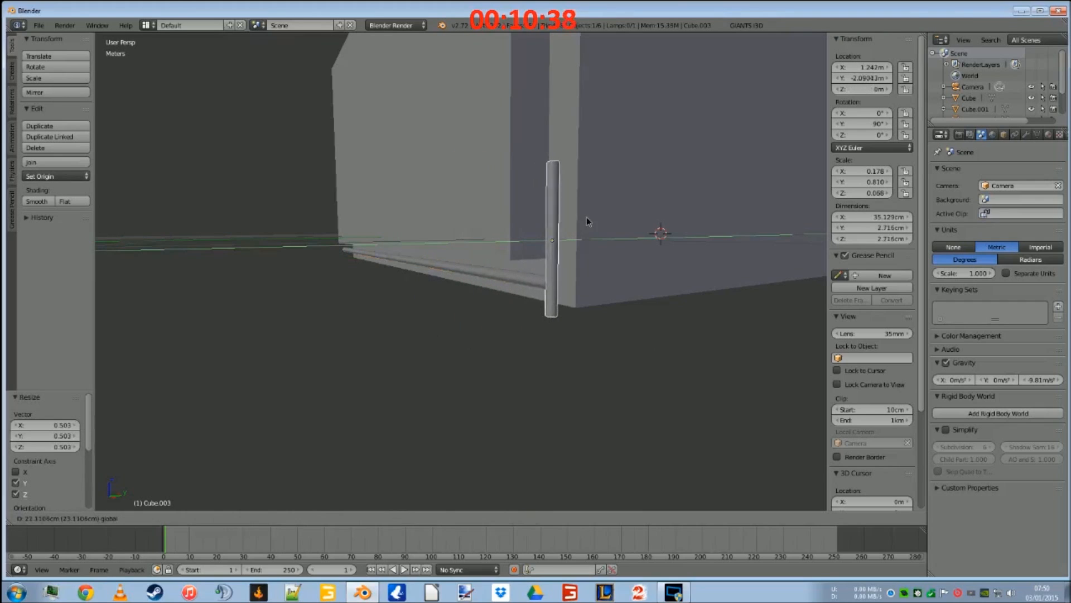
pyautogui.click(590, 218)
pyautogui.press('g')
pyautogui.press('z')
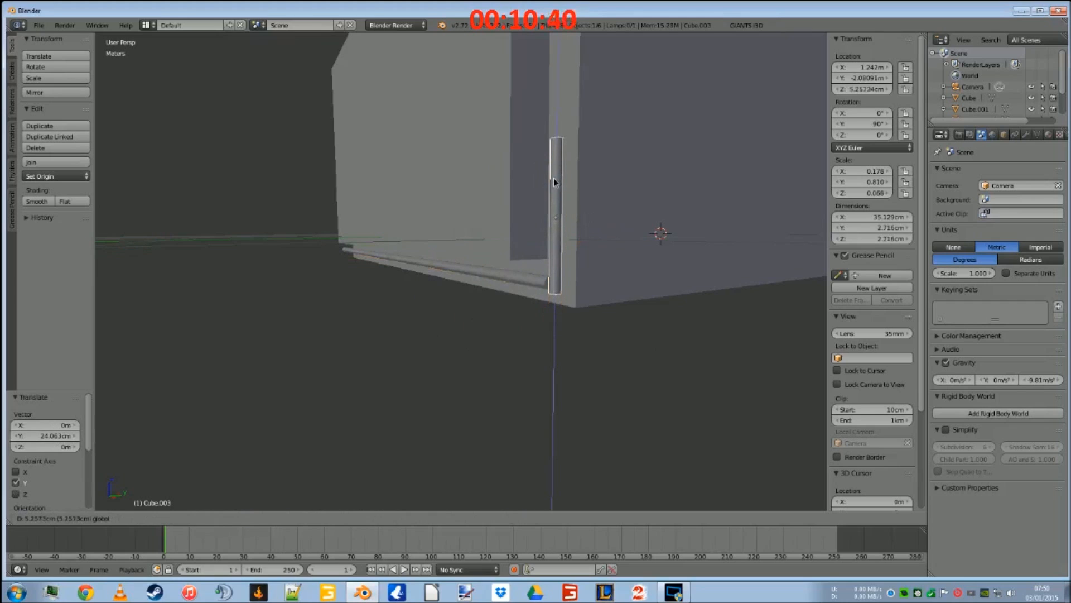
pyautogui.click(554, 178)
# Align the short upright rod with the long rod's end by moving it to about X 1.195 m and about 1.458 cm along Y
pyautogui.scroll(8, 612, 289)
pyautogui.moveTo(658, 322); pyautogui.dragTo(628, 347, button='middle')
pyautogui.scroll(-4, 592, 342)
pyautogui.press('g')
pyautogui.press('x')
pyautogui.click(647, 311)
pyautogui.moveTo(647, 311); pyautogui.dragTo(581, 325, button='middle')
pyautogui.moveTo(243, 229); pyautogui.dragTo(249, 232)
pyautogui.moveTo(280, 270); pyautogui.dragTo(317, 334, button='middle')
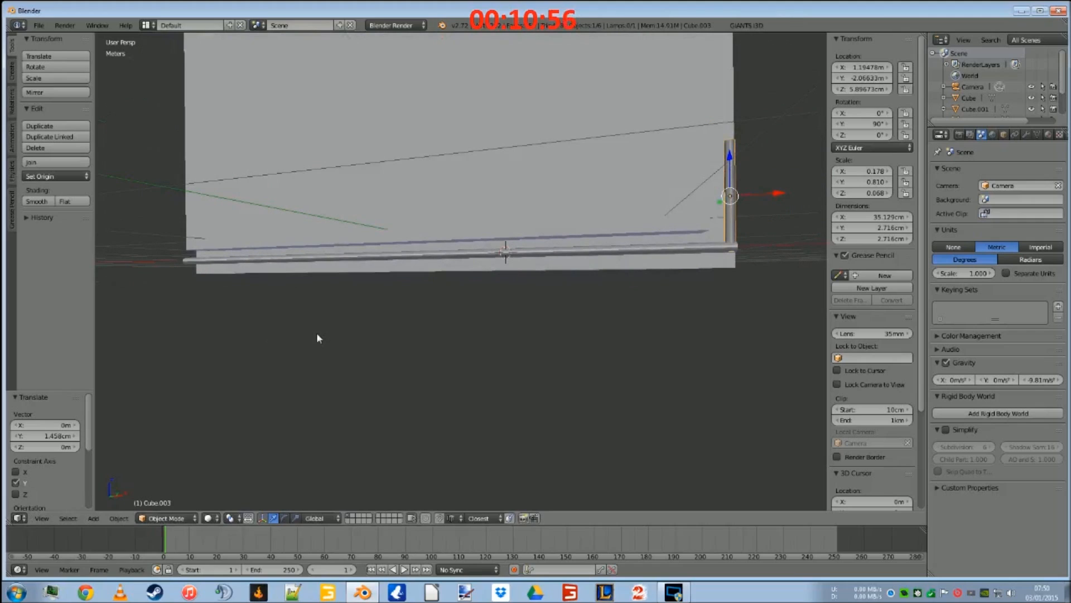
# Duplicate the short upright rod about -2.392 m along X to the opposite end of the long rod
pyautogui.hotkey('shift', 'd')
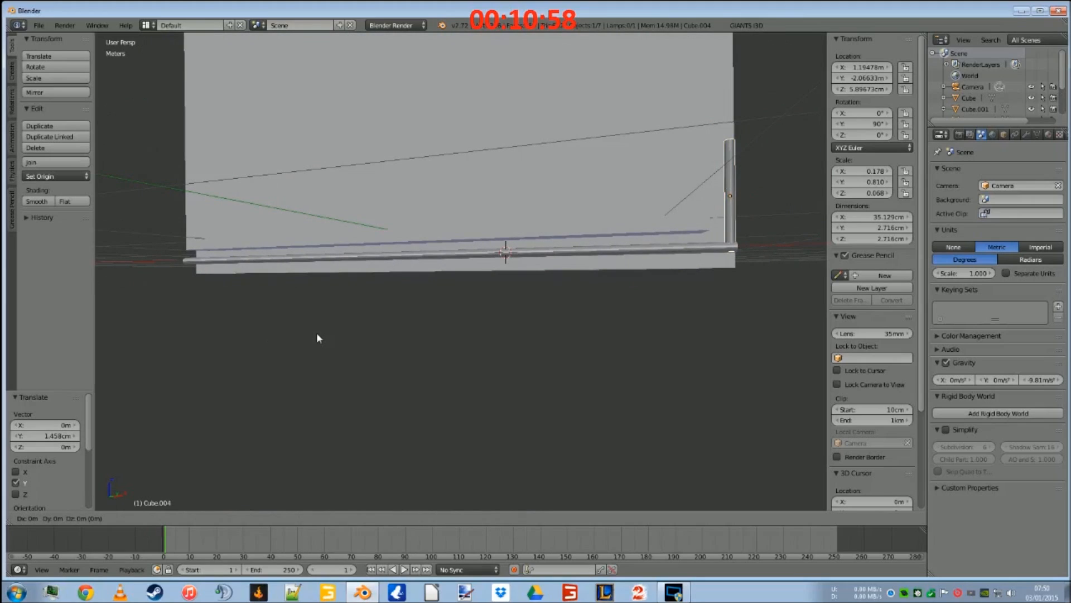
pyautogui.press('x')
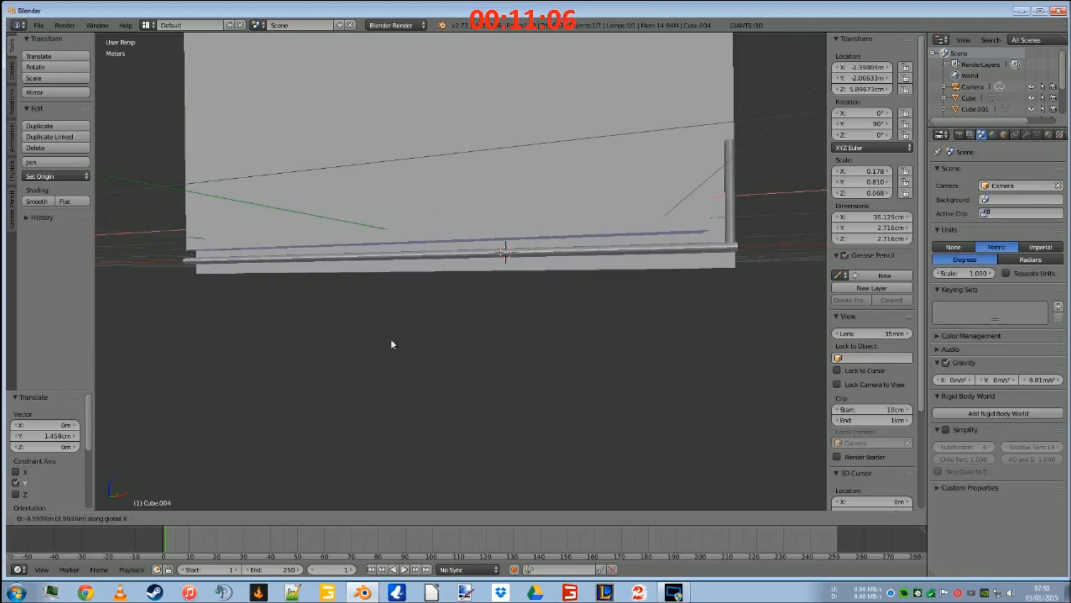
pyautogui.click(503, 360)
pyautogui.moveTo(455, 350); pyautogui.dragTo(503, 358, button='middle')
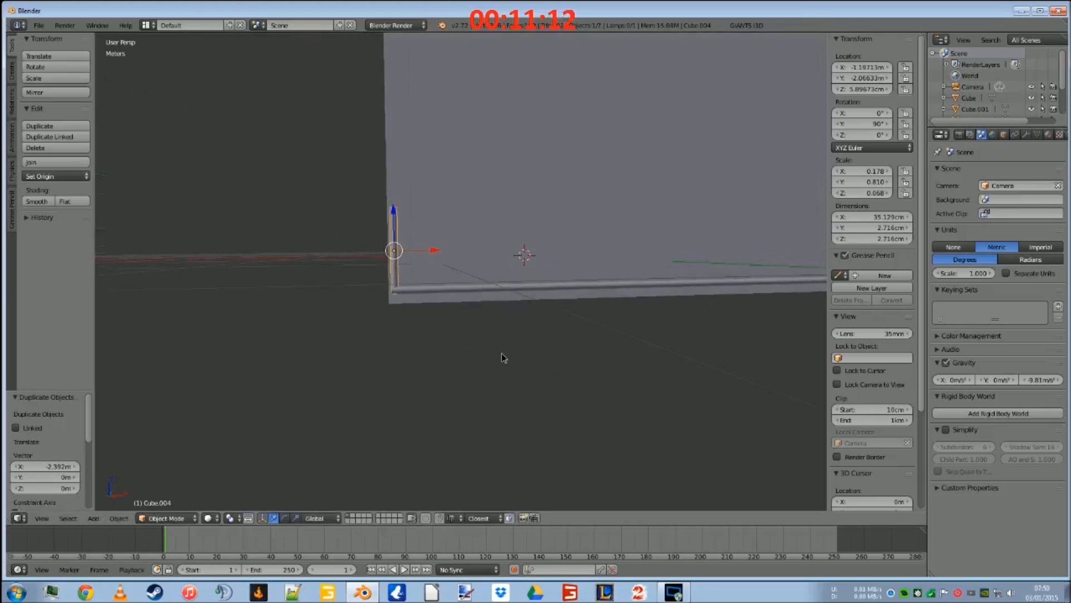
# Join the long rod and both short upright rods into one object and set its origin to the center of mass
pyautogui.moveTo(634, 366); pyautogui.dragTo(593, 366, button='middle')
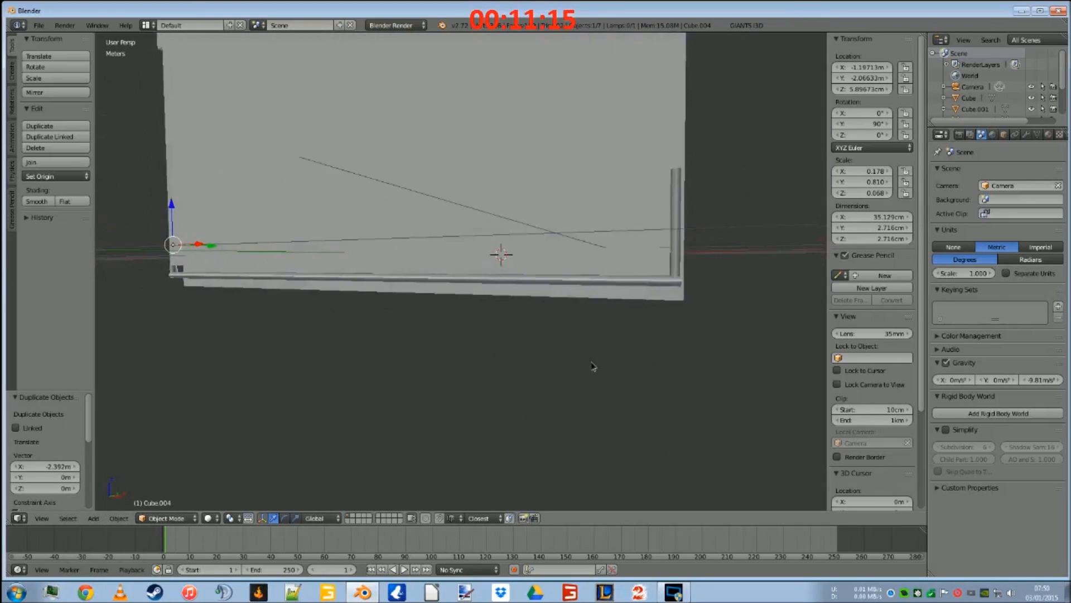
pyautogui.rightClick(577, 284)
pyautogui.rightClick(630, 282)
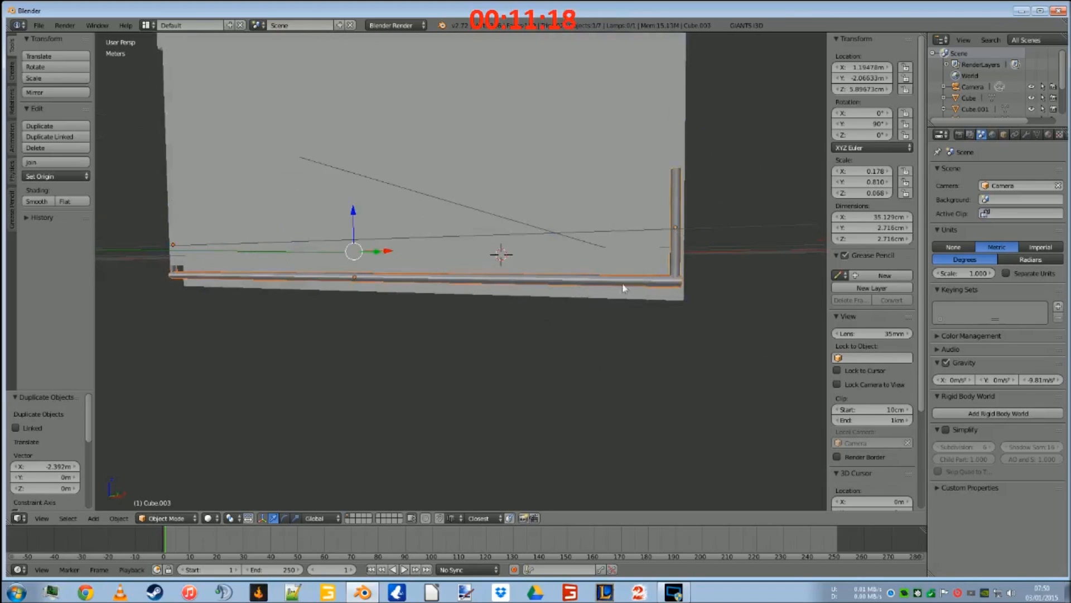
pyautogui.hotkey('ctrl', 'j')
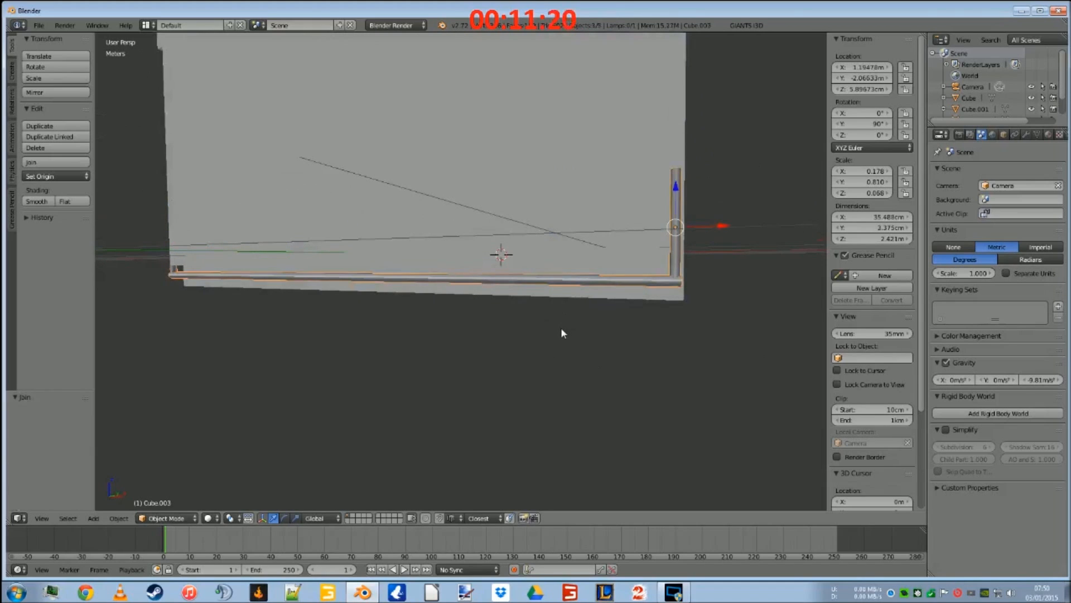
pyautogui.click(48, 175)
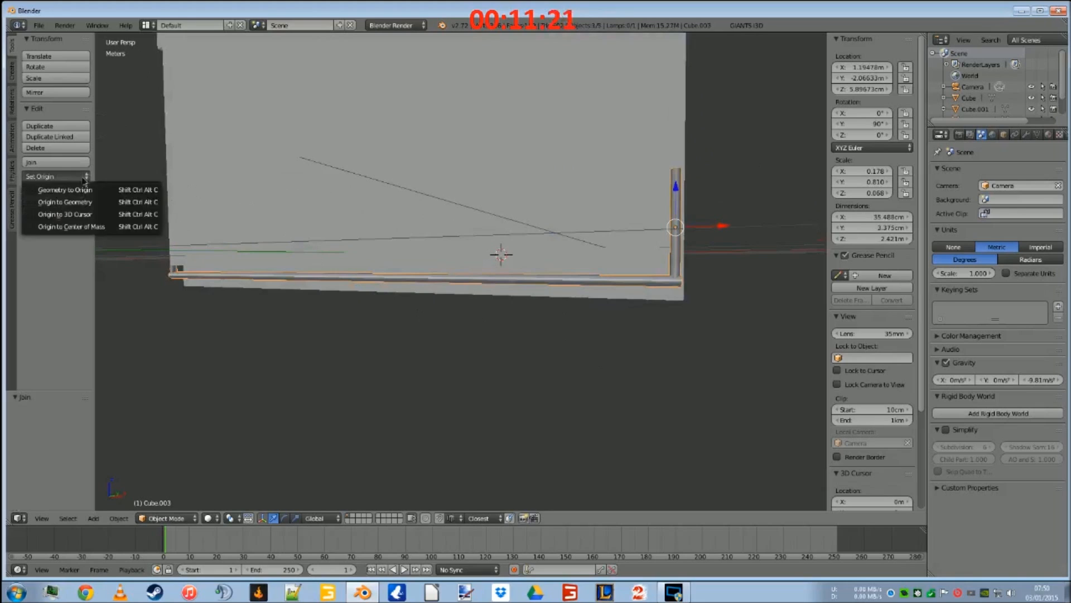
pyautogui.click(98, 227)
pyautogui.moveTo(436, 342); pyautogui.dragTo(573, 366, button='middle')
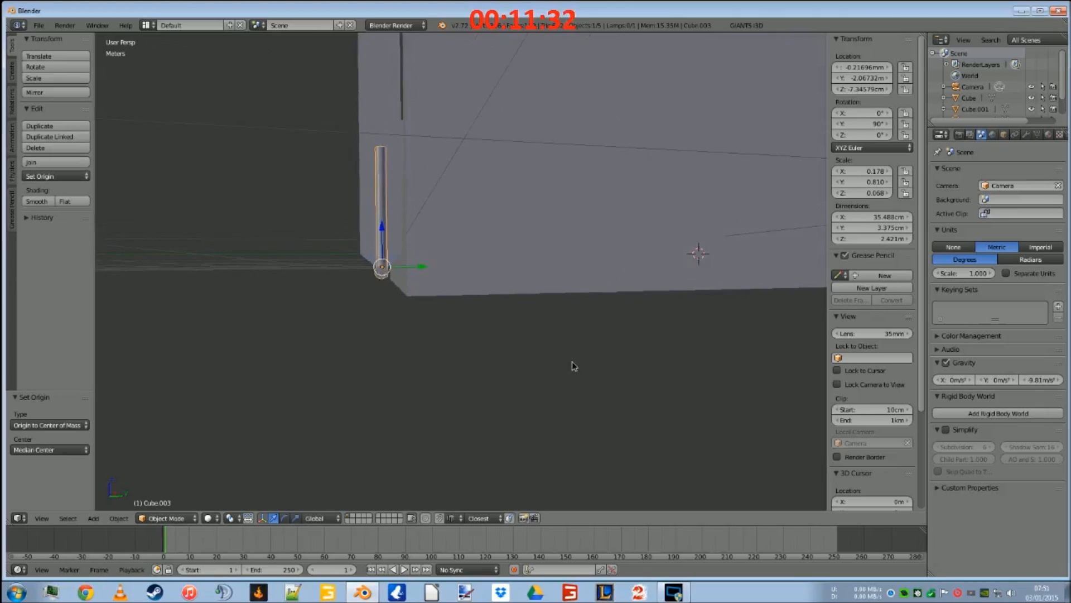
# Place the 3D cursor on the center of the long rod's end and set the joined latch rod's origin to the 3D cursor
pyautogui.click(382, 268)
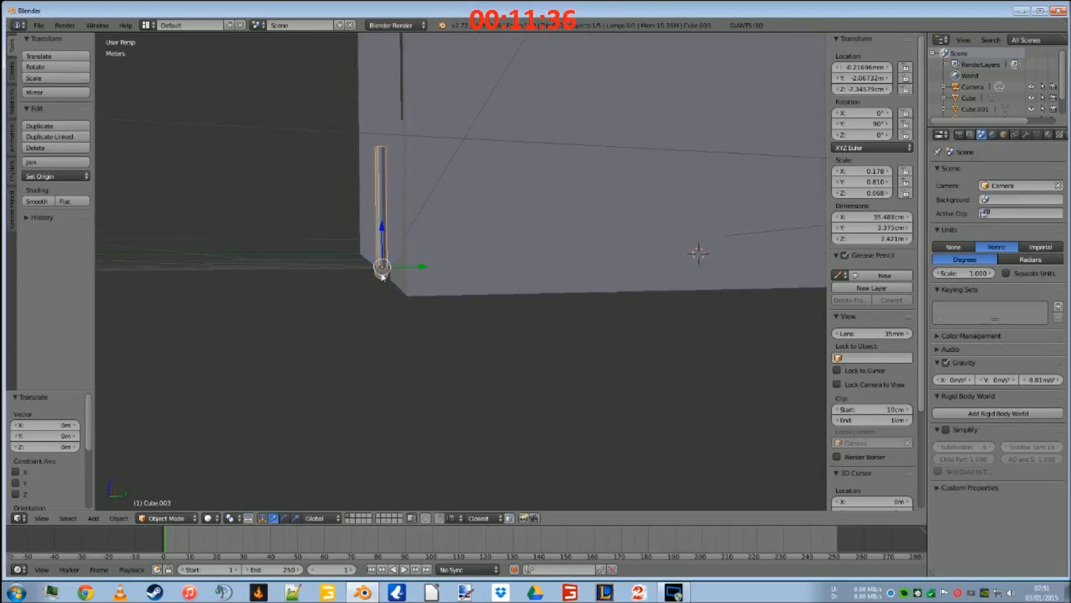
pyautogui.click(384, 289)
pyautogui.moveTo(387, 294); pyautogui.dragTo(420, 323, button='middle')
pyautogui.click(381, 287)
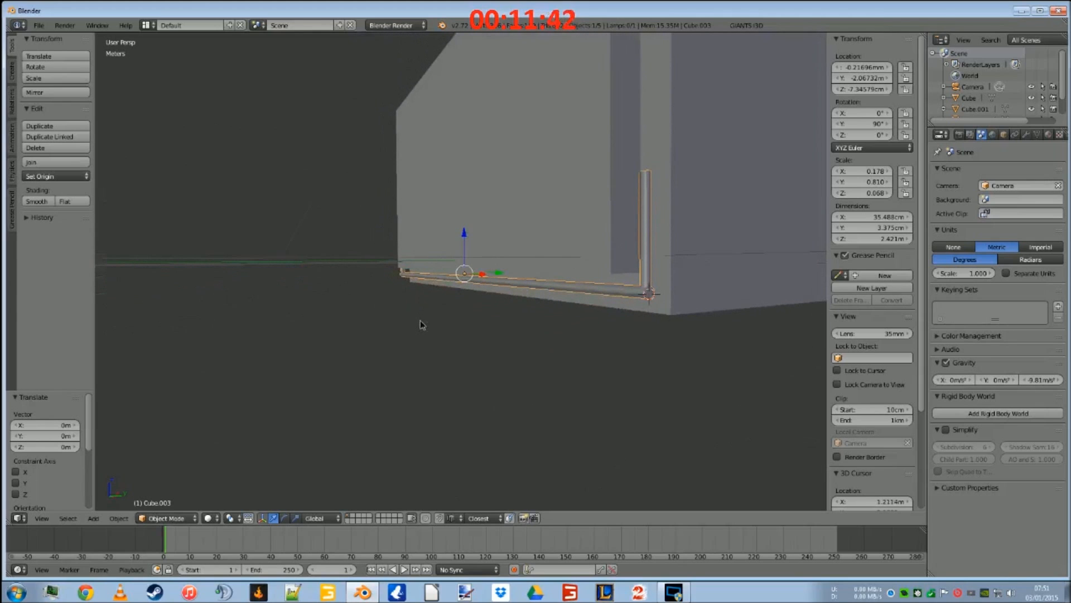
pyautogui.click(56, 177)
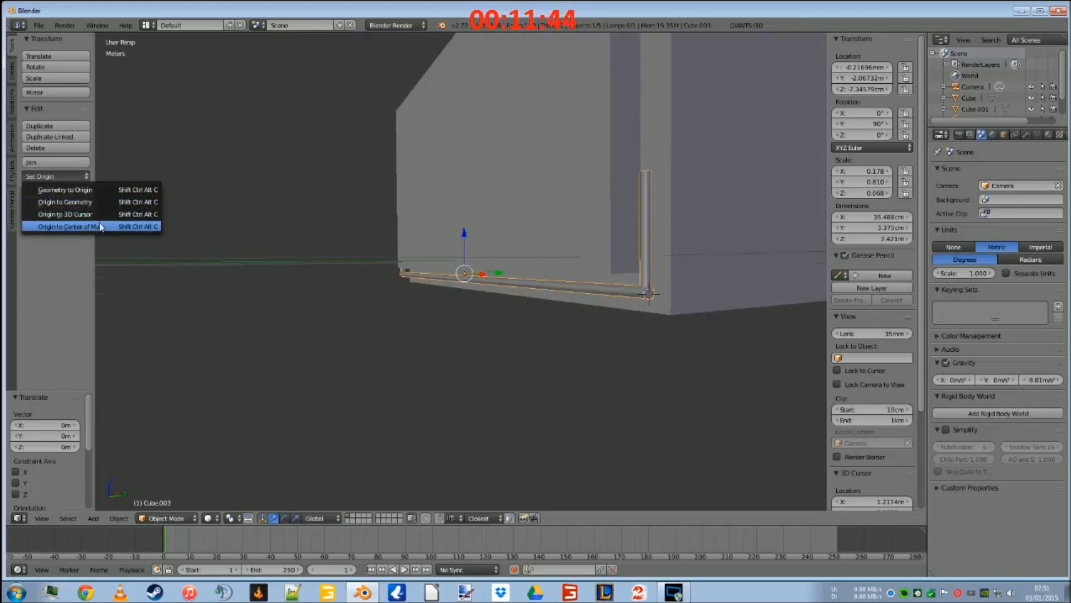
pyautogui.click(100, 215)
pyautogui.moveTo(560, 363); pyautogui.dragTo(540, 363, button='middle')
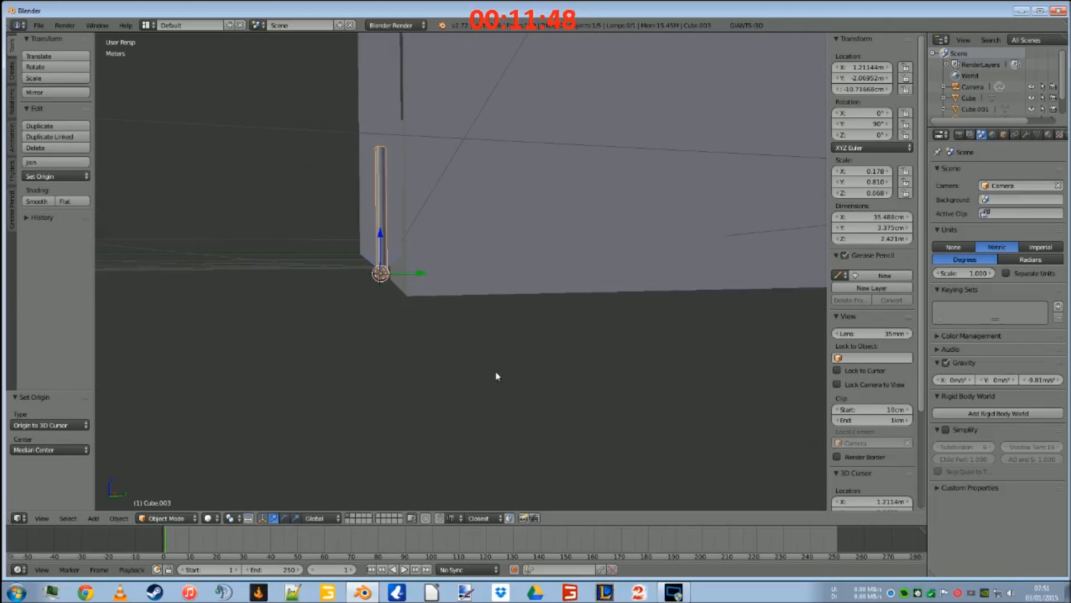
# Test-rotate the joined latch rod about the X axis and cancel the rotation
pyautogui.press('r')
pyautogui.press('x')
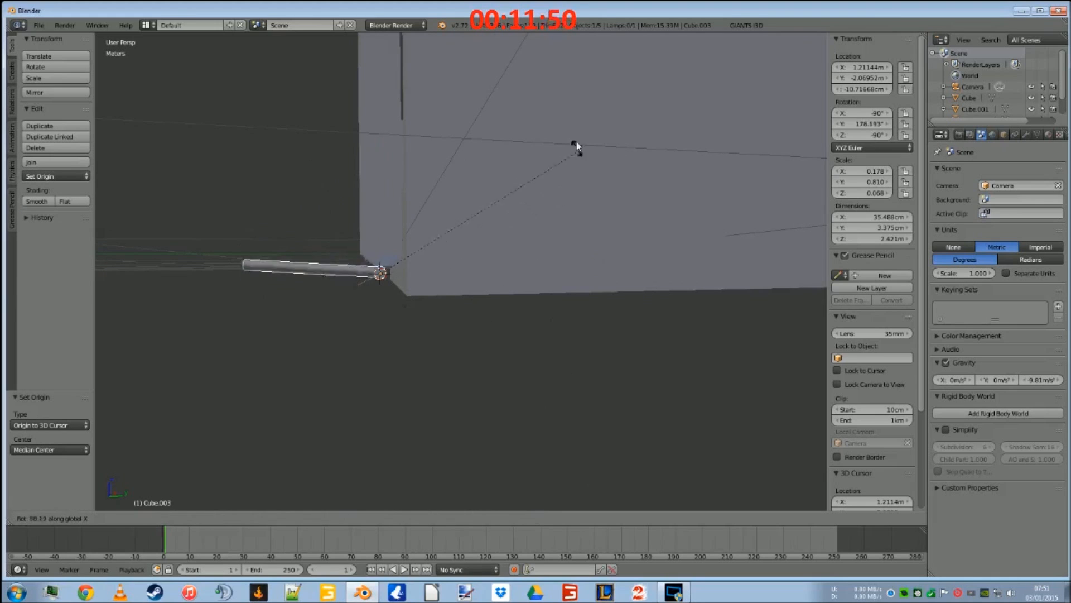
pyautogui.rightClick(560, 200)
# Place the 3D cursor at the upper hinge point of the end panel and set the panel's origin to the 3D cursor
pyautogui.moveTo(488, 284); pyautogui.dragTo(485, 305, button='middle')
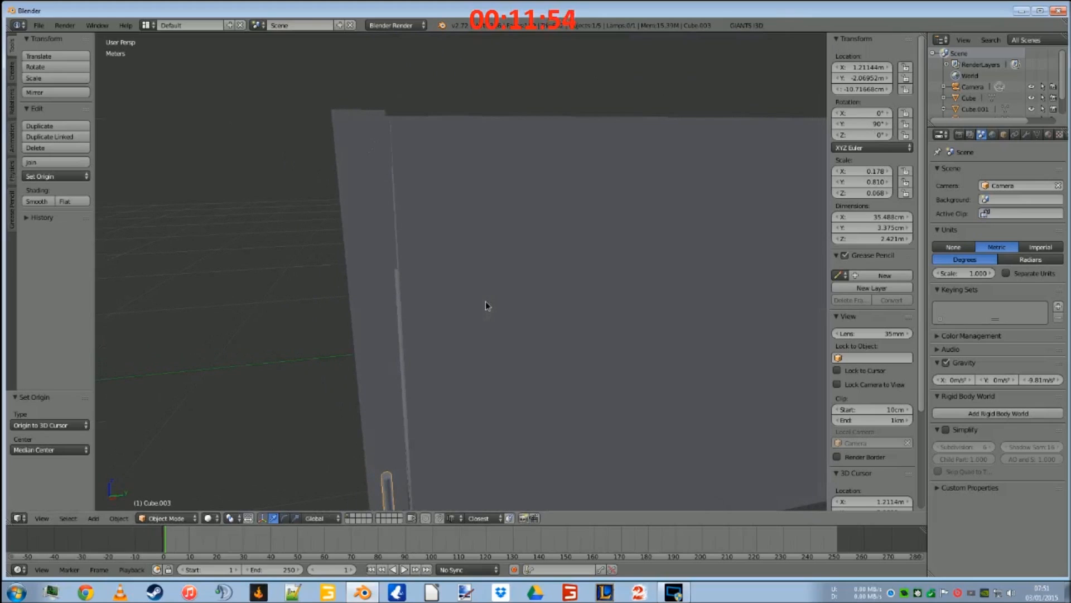
pyautogui.click(361, 144)
pyautogui.moveTo(360, 144); pyautogui.dragTo(426, 210, button='middle')
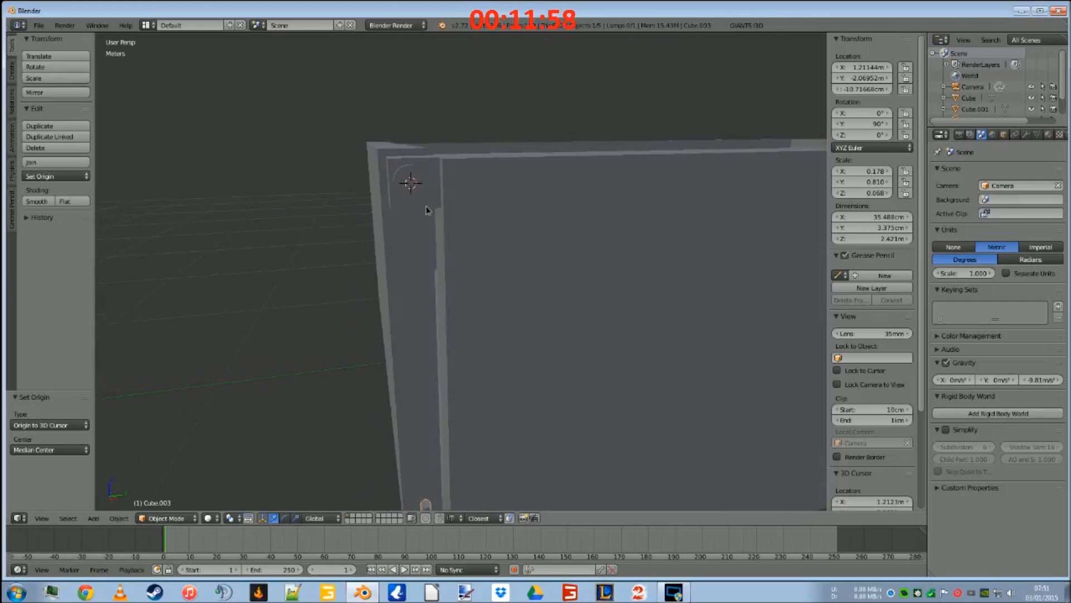
pyautogui.rightClick(436, 296)
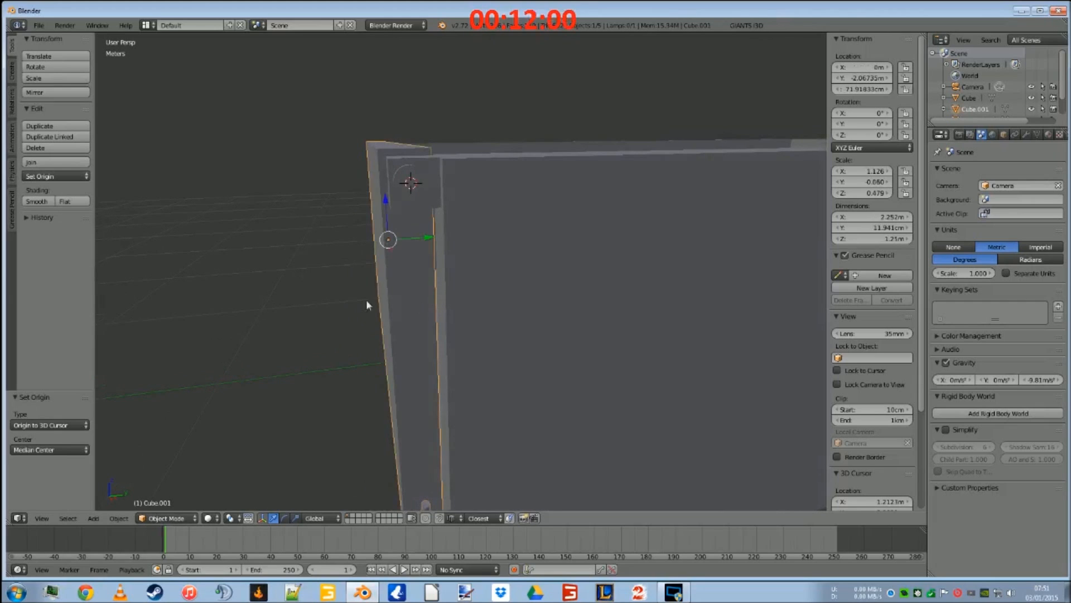
pyautogui.click(67, 176)
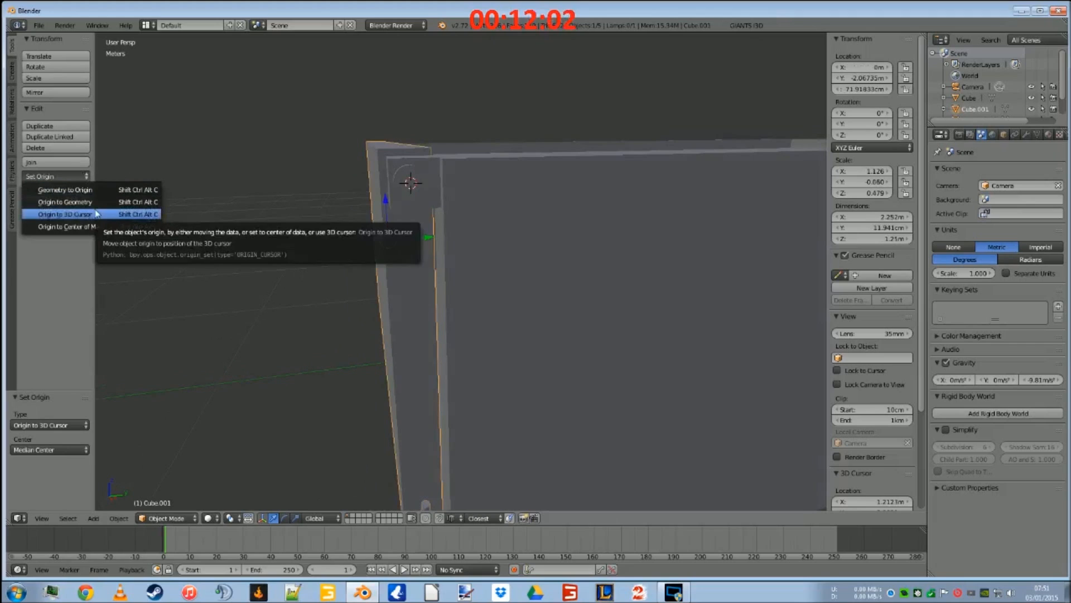
pyautogui.click(94, 214)
pyautogui.scroll(-1, 390, 277)
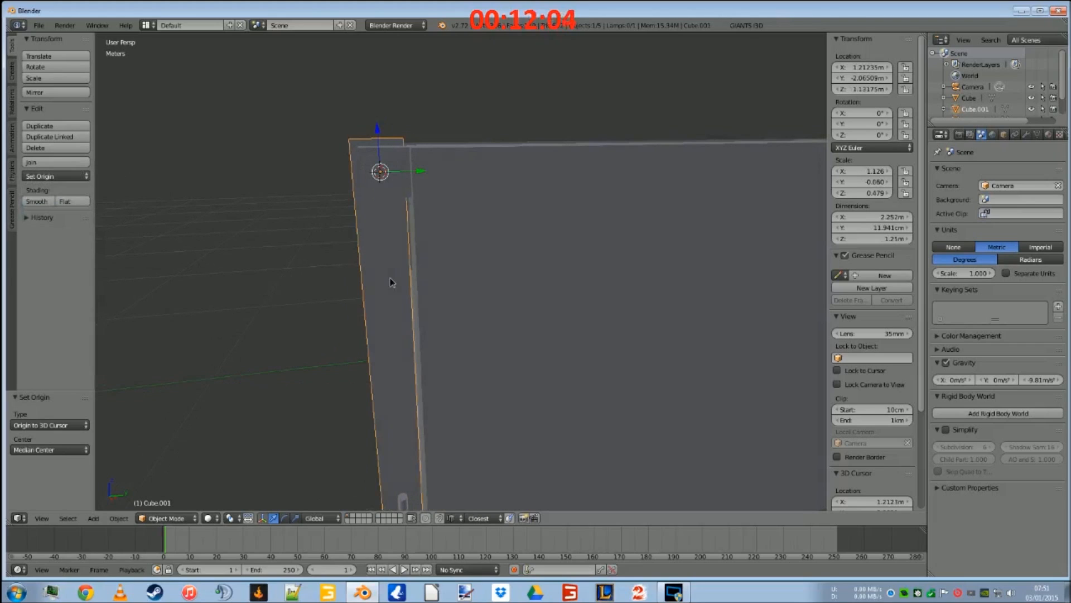
# Test-rotate the end panel about the X axis around its hinge and cancel the rotation
pyautogui.press('r')
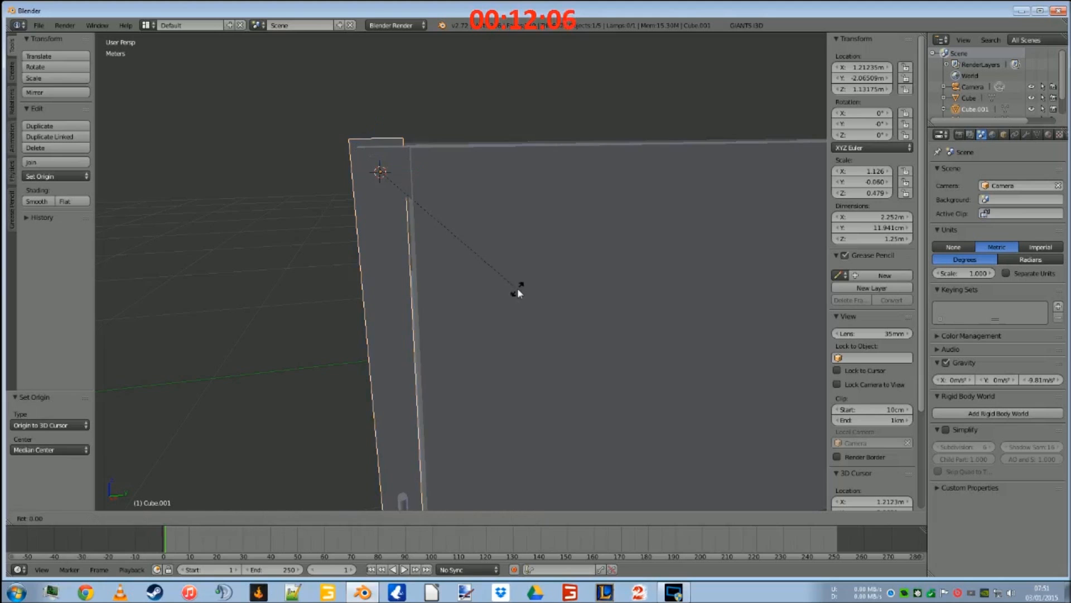
pyautogui.press('x')
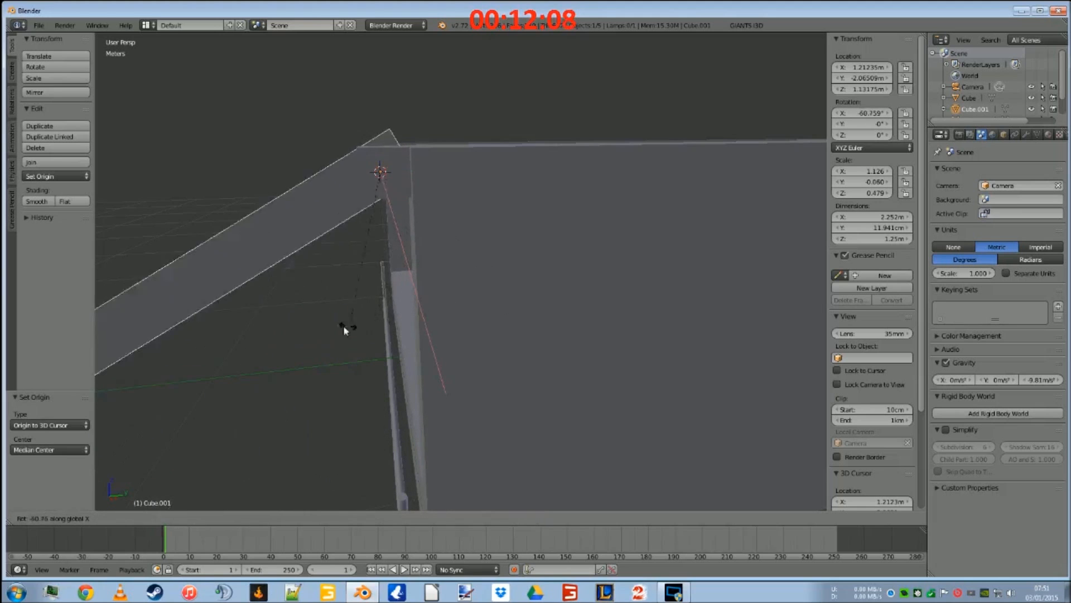
pyautogui.press('Escape')
# Inspect the box from below and add a cube mesh at the 3D cursor
pyautogui.scroll(-5, 487, 288)
pyautogui.moveTo(578, 328); pyautogui.dragTo(516, 328, button='middle')
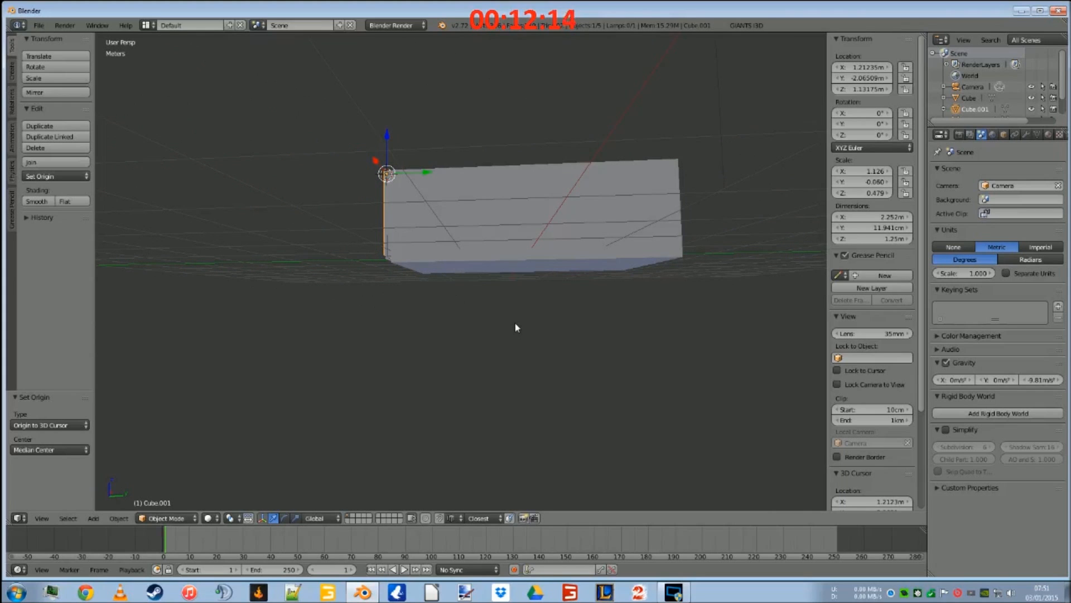
pyautogui.moveTo(555, 335); pyautogui.dragTo(531, 186, button='middle')
pyautogui.rightClick(556, 231)
pyautogui.moveTo(556, 231)
pyautogui.mouseDown(button='middle')
pyautogui.moveTo(553, 313)
pyautogui.moveTo(529, 304)
pyautogui.moveTo(651, 296)
pyautogui.moveTo(626, 259)
pyautogui.moveTo(588, 304)
pyautogui.moveTo(569, 258)
pyautogui.moveTo(585, 274)
pyautogui.moveTo(636, 281)
pyautogui.moveTo(559, 258)
pyautogui.moveTo(565, 247)
pyautogui.mouseUp(button='middle')
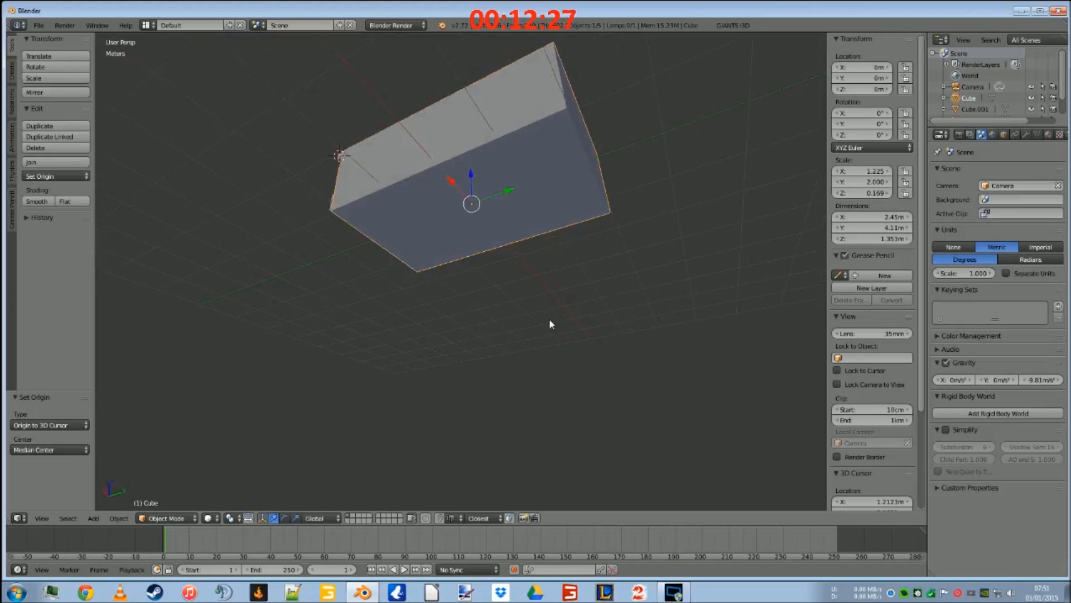
pyautogui.hotkey('shift', 'a')
pyautogui.moveTo(553, 320)
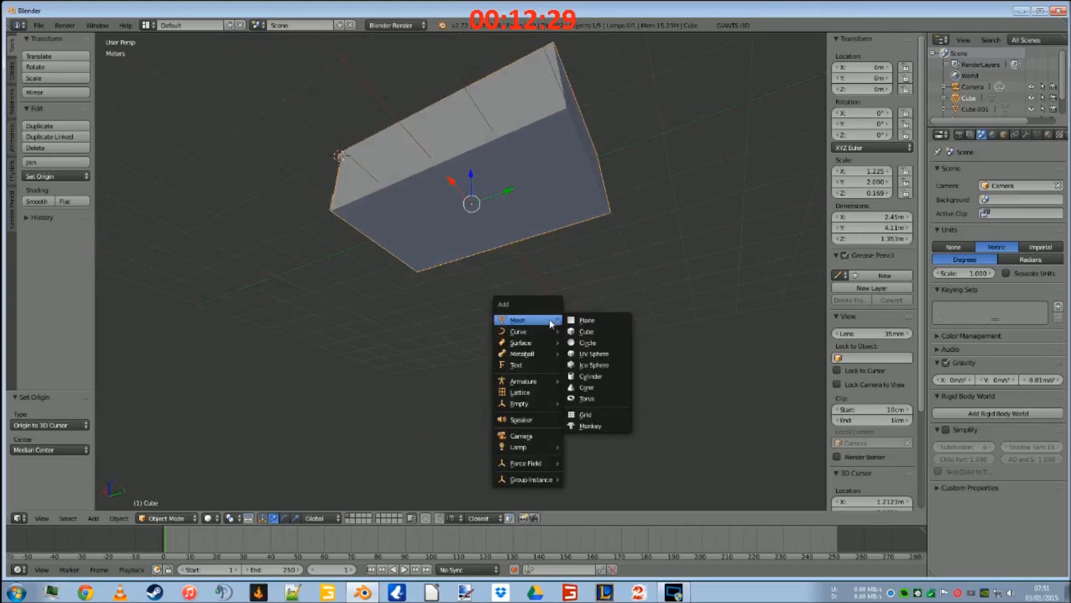
pyautogui.click(596, 331)
pyautogui.moveTo(561, 304); pyautogui.dragTo(441, 350, button='middle')
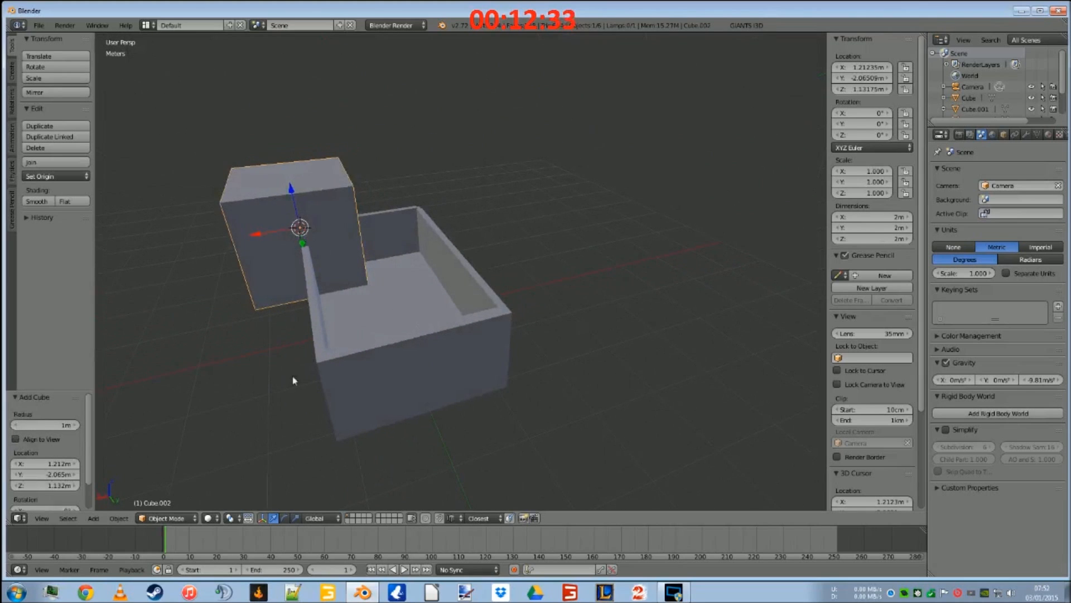
# Snap the 3D cursor to the scene centre and snap the new cube to the cursor
pyautogui.click(119, 518)
pyautogui.moveTo(168, 422)
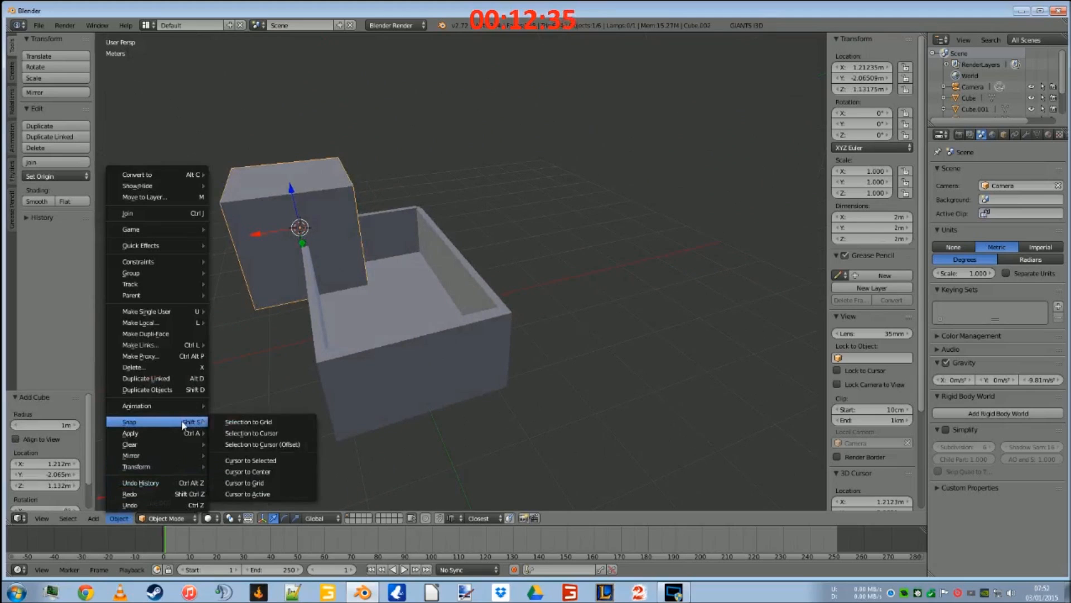
pyautogui.click(269, 473)
pyautogui.moveTo(269, 473); pyautogui.dragTo(305, 455, button='middle')
pyautogui.click(119, 518)
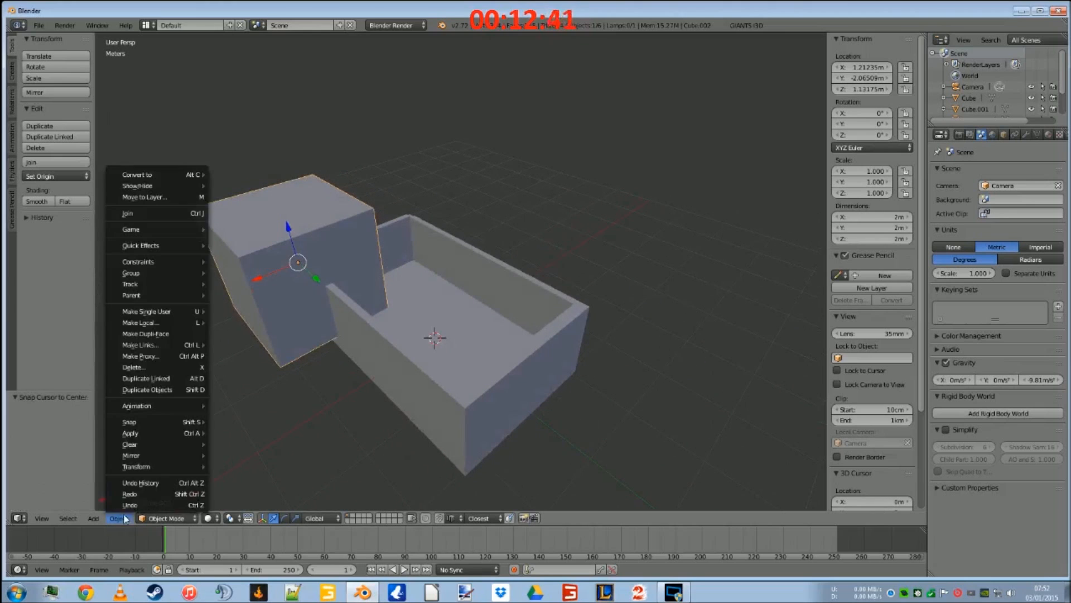
pyautogui.moveTo(184, 421)
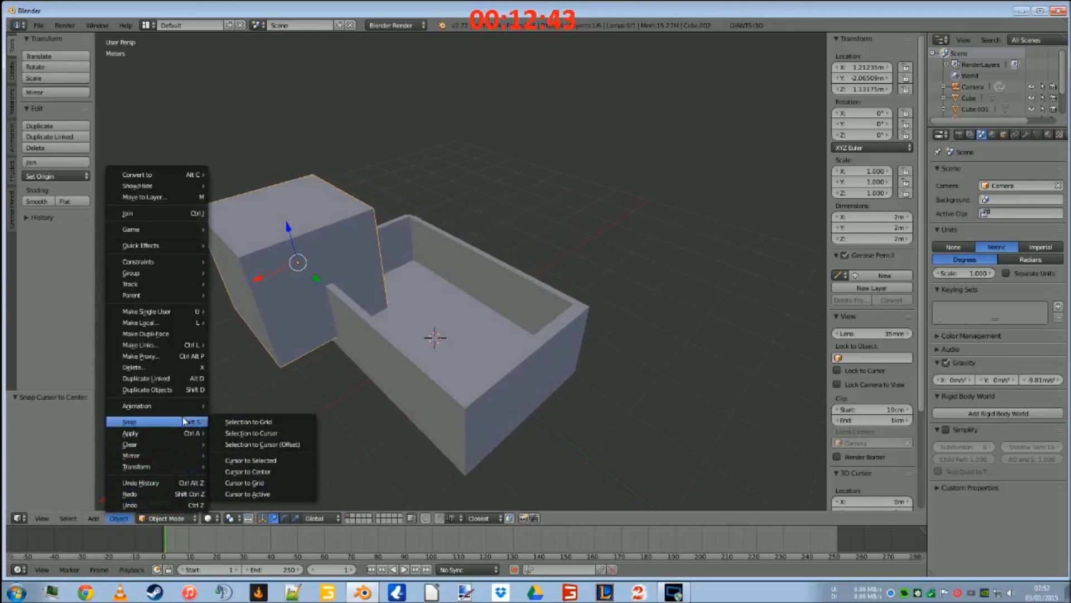
pyautogui.click(279, 433)
pyautogui.moveTo(281, 434); pyautogui.dragTo(510, 363, button='middle')
# Flatten the cube along Z to about 29 cm thick and move it about 1.1 m down, below the box
pyautogui.moveTo(436, 338); pyautogui.dragTo(494, 315, button='middle')
pyautogui.press('s')
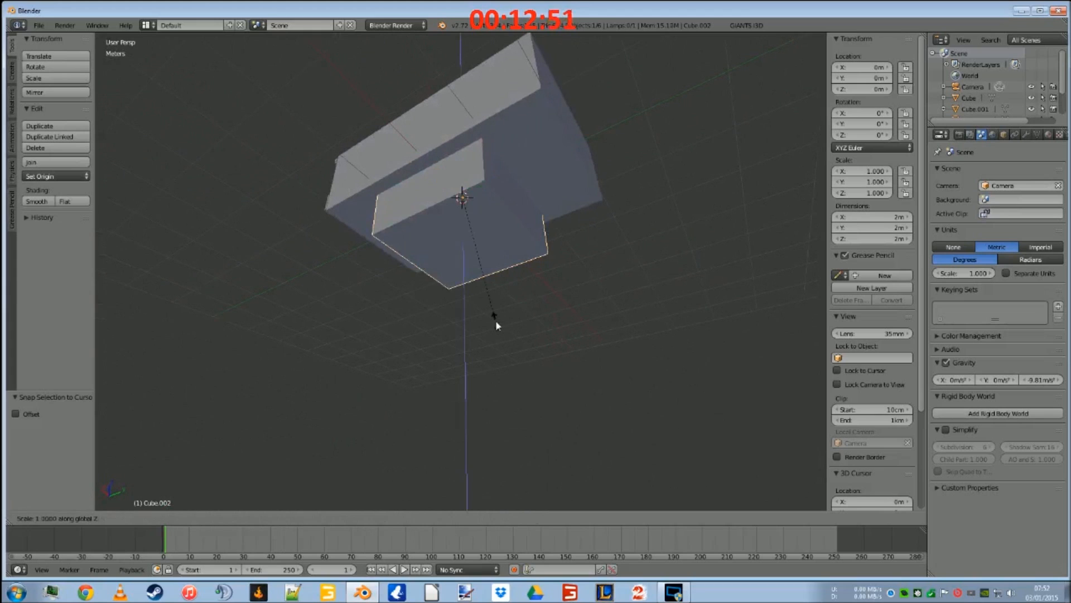
pyautogui.press('z')
pyautogui.click(461, 186)
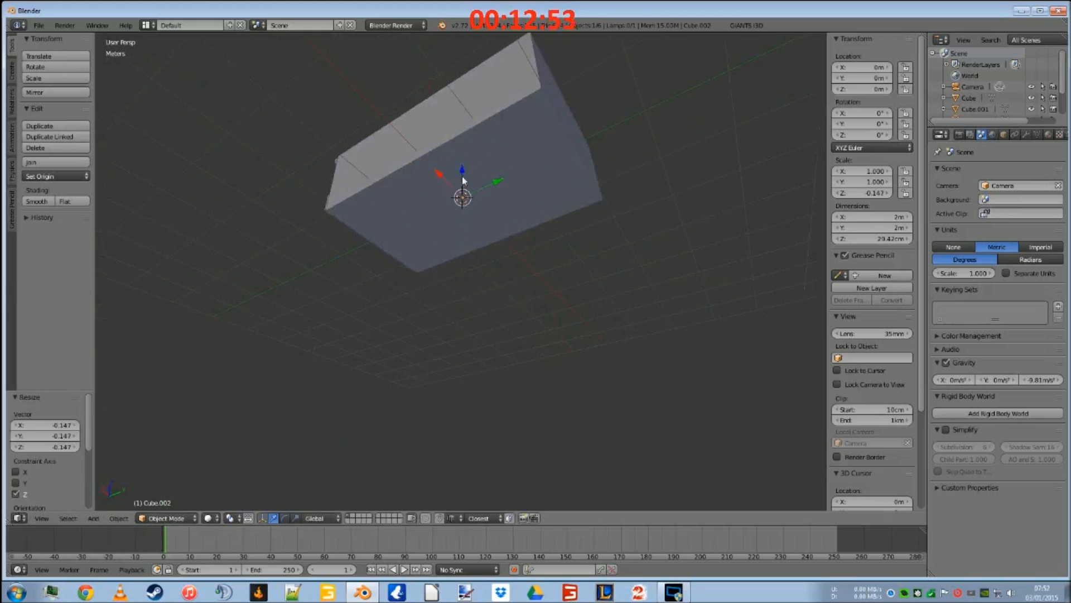
pyautogui.moveTo(462, 172); pyautogui.dragTo(462, 246)
pyautogui.moveTo(461, 246); pyautogui.dragTo(467, 333, button='middle')
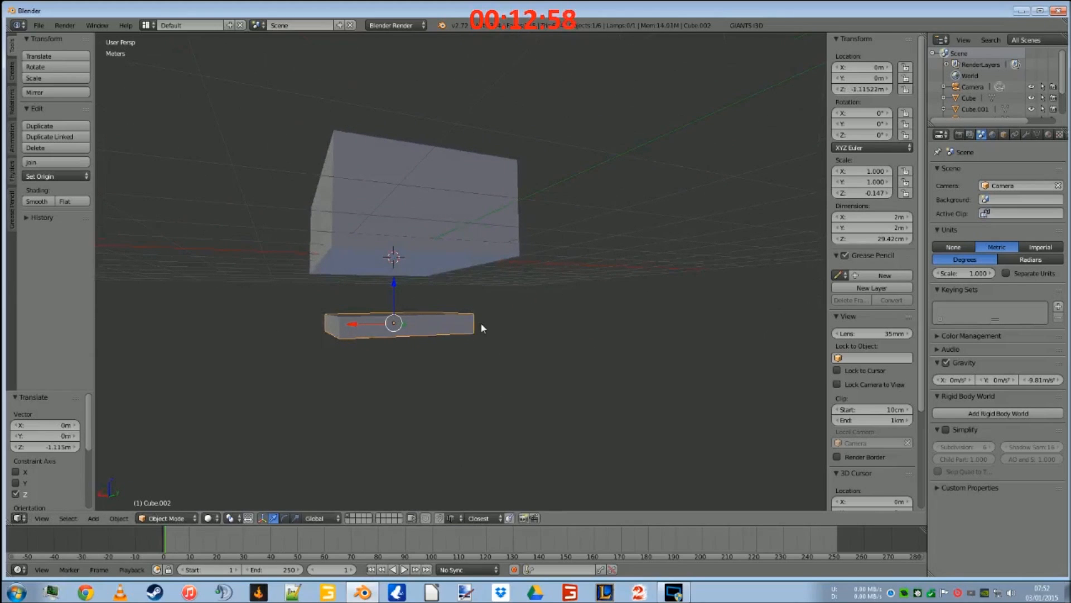
# Narrow the flattened cube along X to about 21.8 cm and apply its rotation and scale
pyautogui.moveTo(435, 379); pyautogui.dragTo(415, 362, button='middle')
pyautogui.scroll(3, 419, 383)
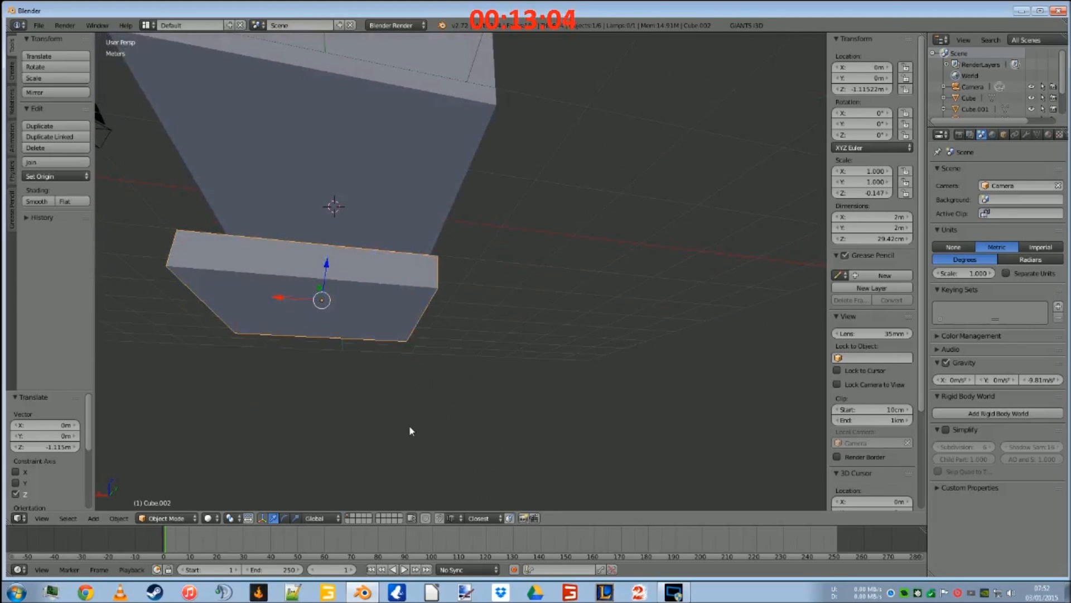
pyautogui.press('s')
pyautogui.press('x')
pyautogui.click(329, 316)
pyautogui.moveTo(329, 316); pyautogui.dragTo(384, 330, button='middle')
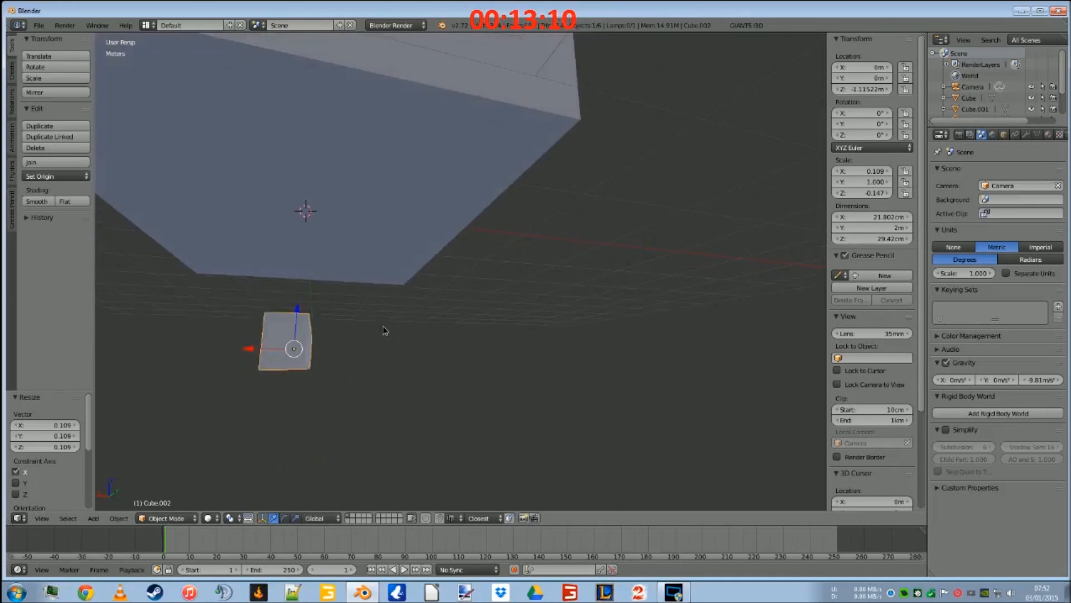
pyautogui.moveTo(304, 316); pyautogui.dragTo(377, 333, button='middle')
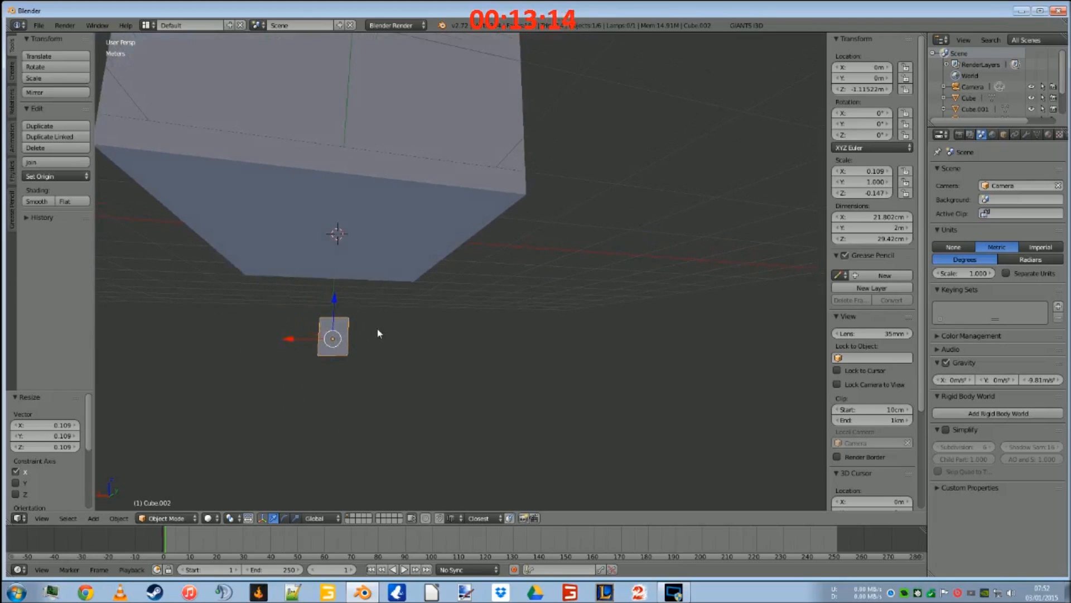
pyautogui.hotkey('ctrl', 'a')
pyautogui.click(347, 363)
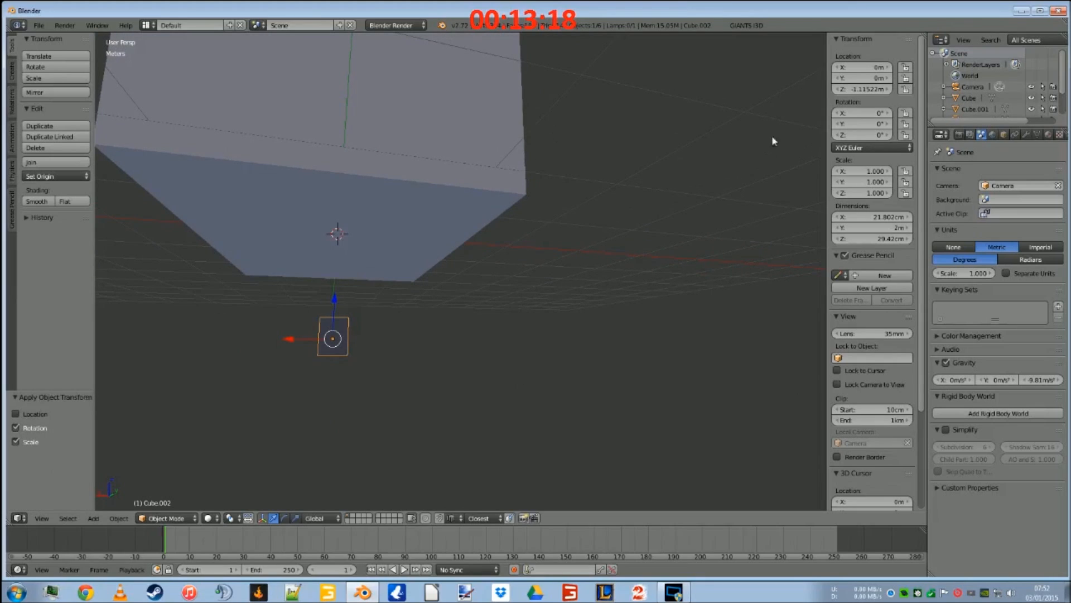
# Raise the beam against the box's underside to about Z -37 cm and shift it about 75 cm along X
pyautogui.moveTo(518, 249); pyautogui.dragTo(479, 269, button='middle')
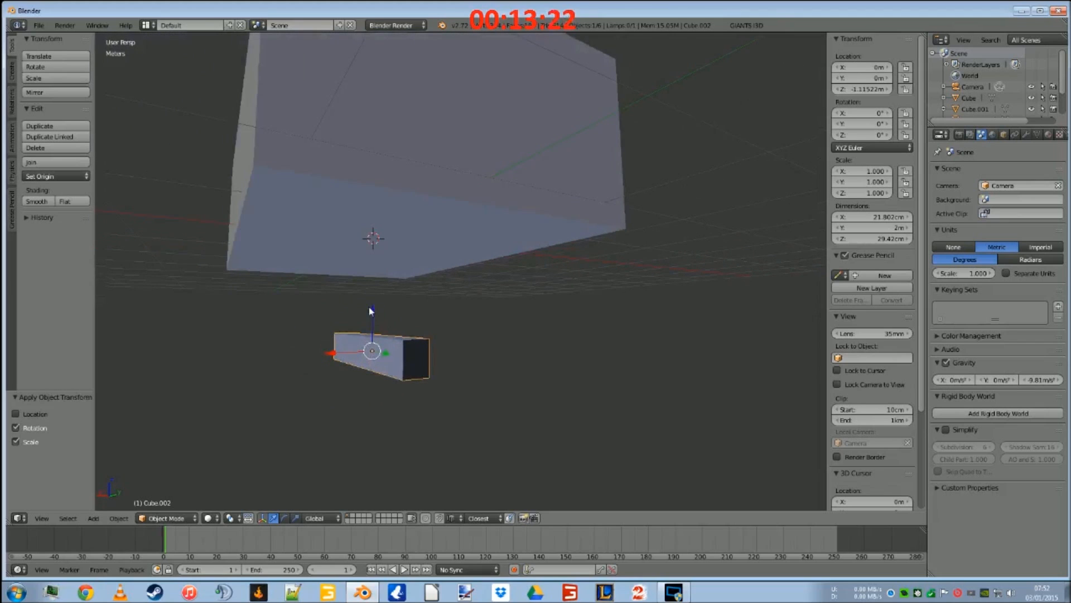
pyautogui.moveTo(369, 310); pyautogui.dragTo(372, 245)
pyautogui.moveTo(371, 245); pyautogui.dragTo(260, 291, button='middle')
pyautogui.moveTo(298, 296); pyautogui.dragTo(218, 295)
# Lengthen the beam along Y to about 3.9 m so it runs along the box's underside
pyautogui.moveTo(374, 337); pyautogui.dragTo(451, 309, button='middle')
pyautogui.press('s')
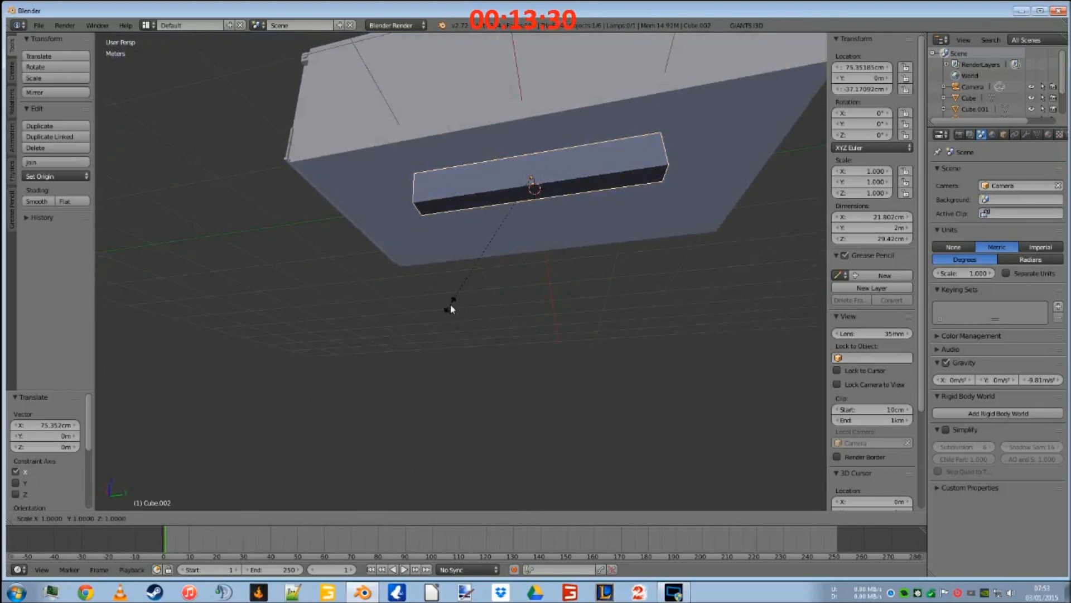
pyautogui.press('y')
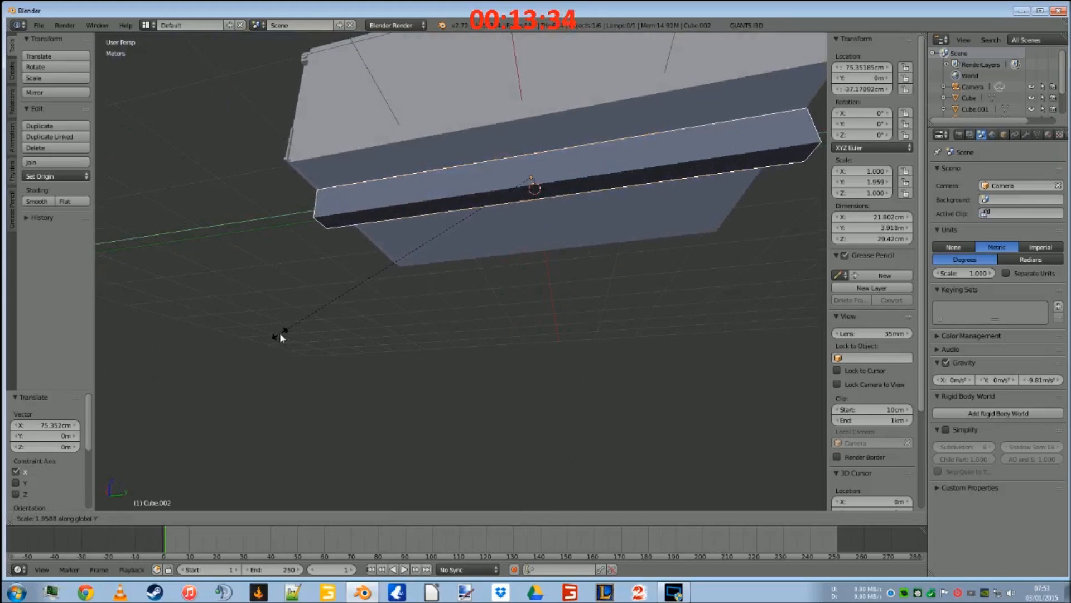
pyautogui.click(280, 332)
# Duplicate the beam and move the copy about -1.2 m along X under the box's other side
pyautogui.moveTo(547, 337); pyautogui.dragTo(469, 332, button='middle')
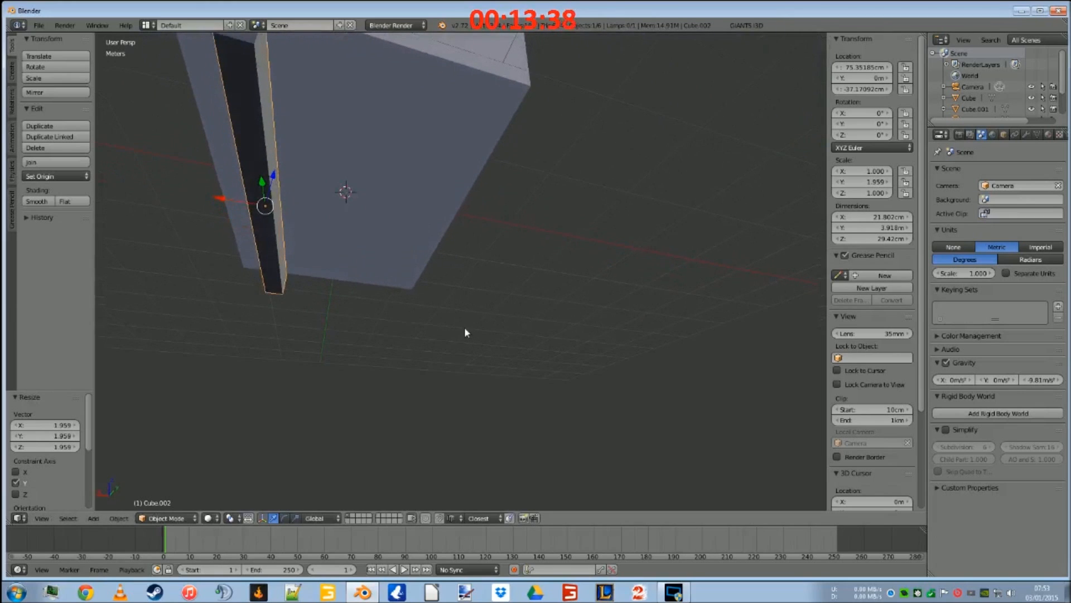
pyautogui.hotkey('shift', 'd')
pyautogui.press('x')
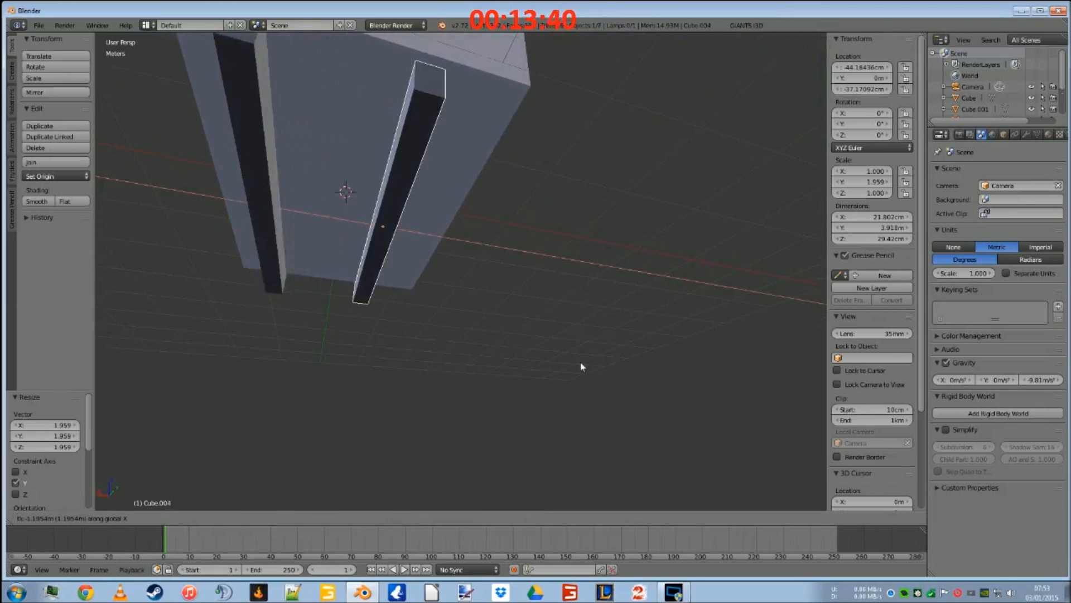
pyautogui.click(580, 366)
# Copy the first beam's X location to the duplicate and negate it, setting X to -75.35185 cm
pyautogui.rightClick(264, 192)
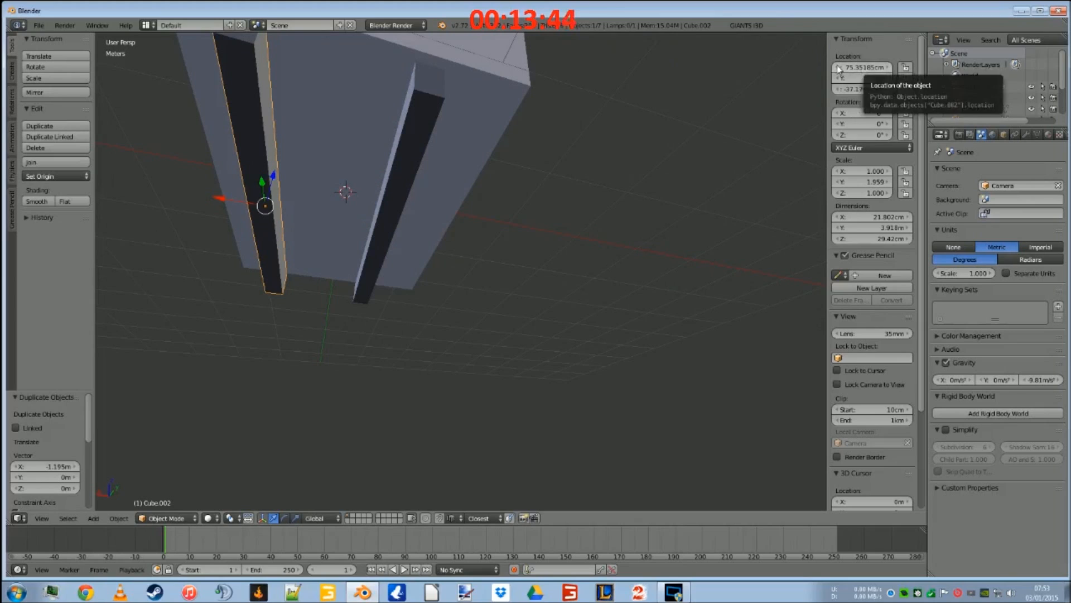
pyautogui.click(863, 68)
pyautogui.click(856, 67)
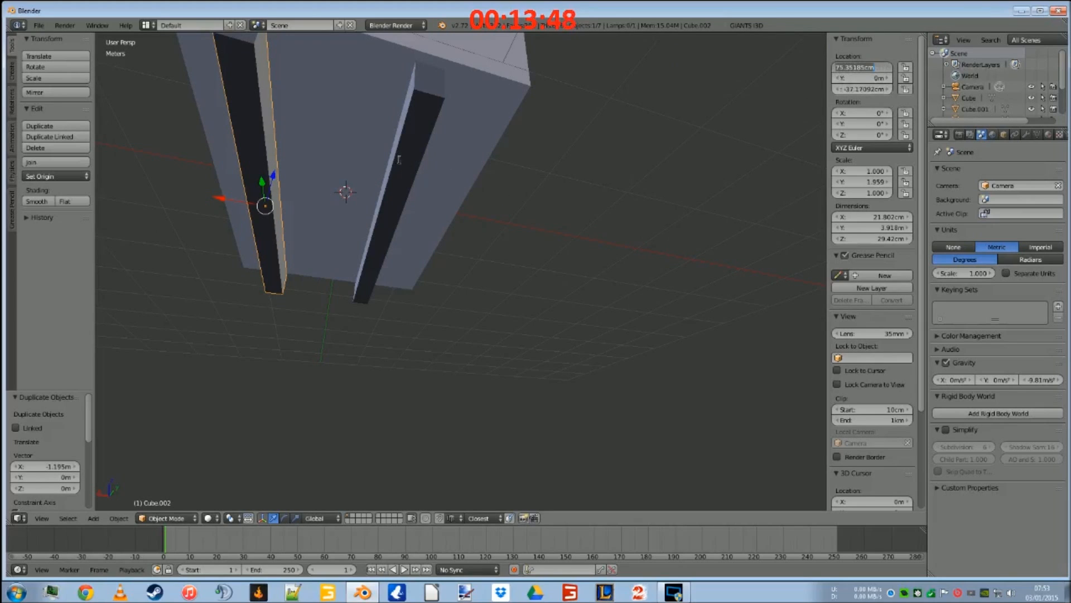
pyautogui.rightClick(410, 174)
pyautogui.rightClick(411, 178)
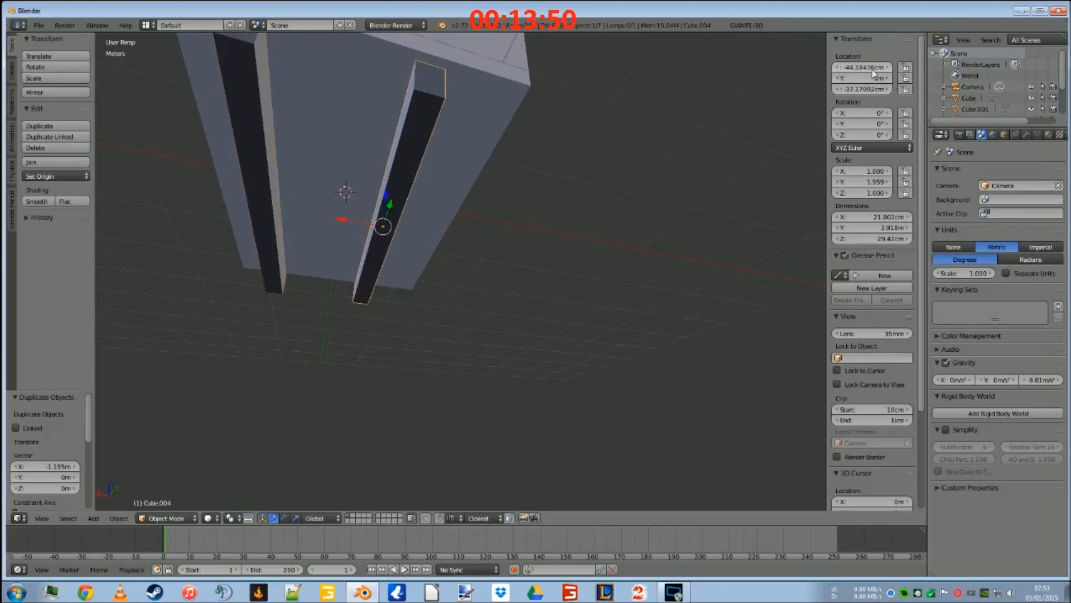
pyautogui.click(862, 69)
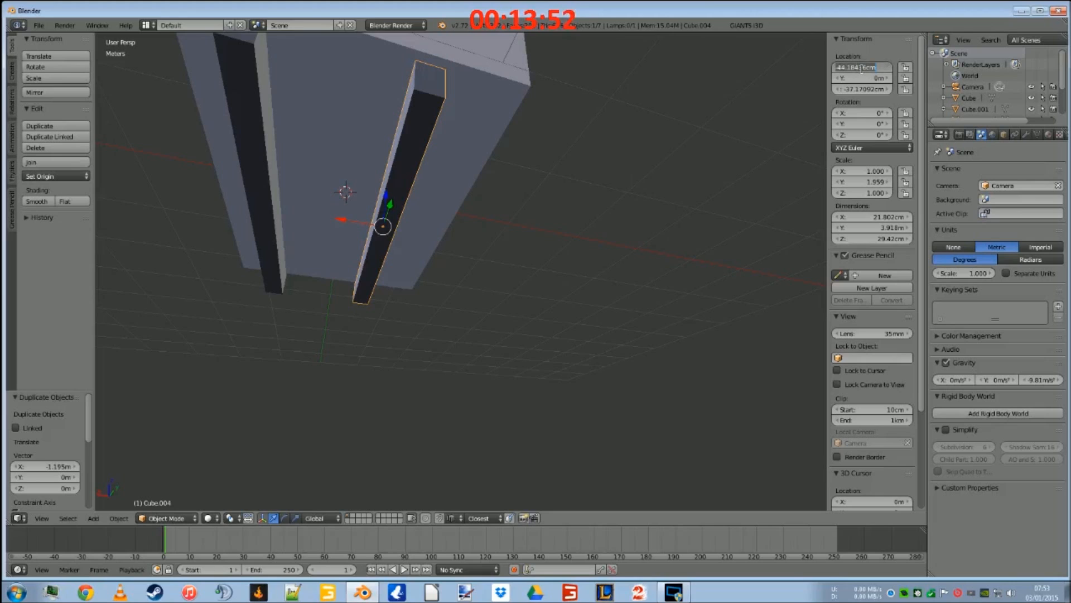
pyautogui.press('BackSpace')
pyautogui.press('Return')
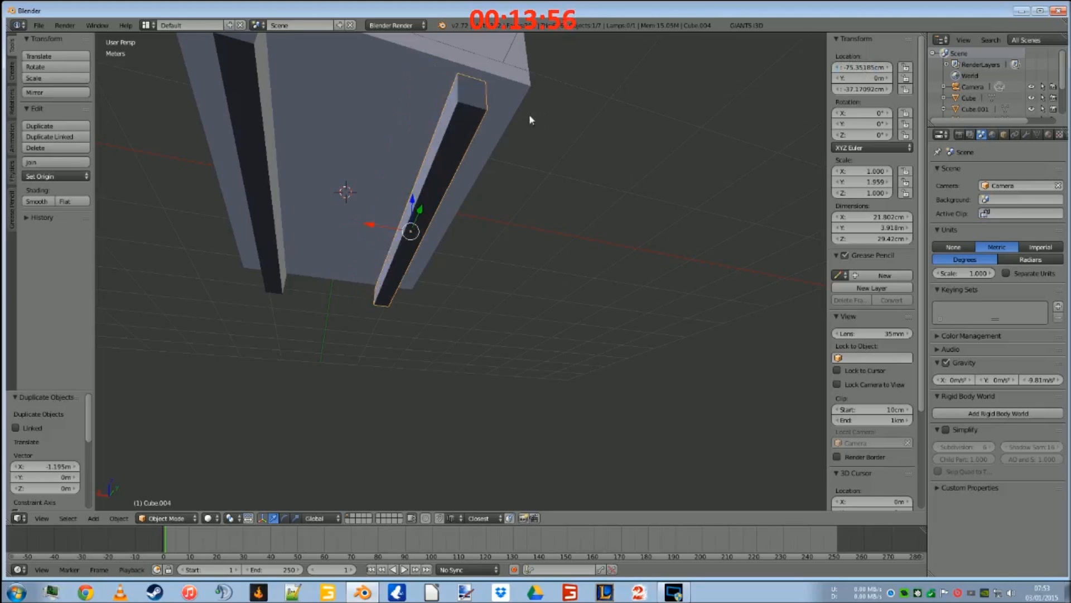
# Add a cube mesh at the 3D cursor and scale it down uniformly to about 28.6 cm
pyautogui.scroll(-5, 529, 112)
pyautogui.moveTo(424, 287); pyautogui.dragTo(583, 325, button='middle')
pyautogui.scroll(2, 600, 256)
pyautogui.scroll(2, 656, 260)
pyautogui.moveTo(594, 377); pyautogui.dragTo(636, 408, button='middle')
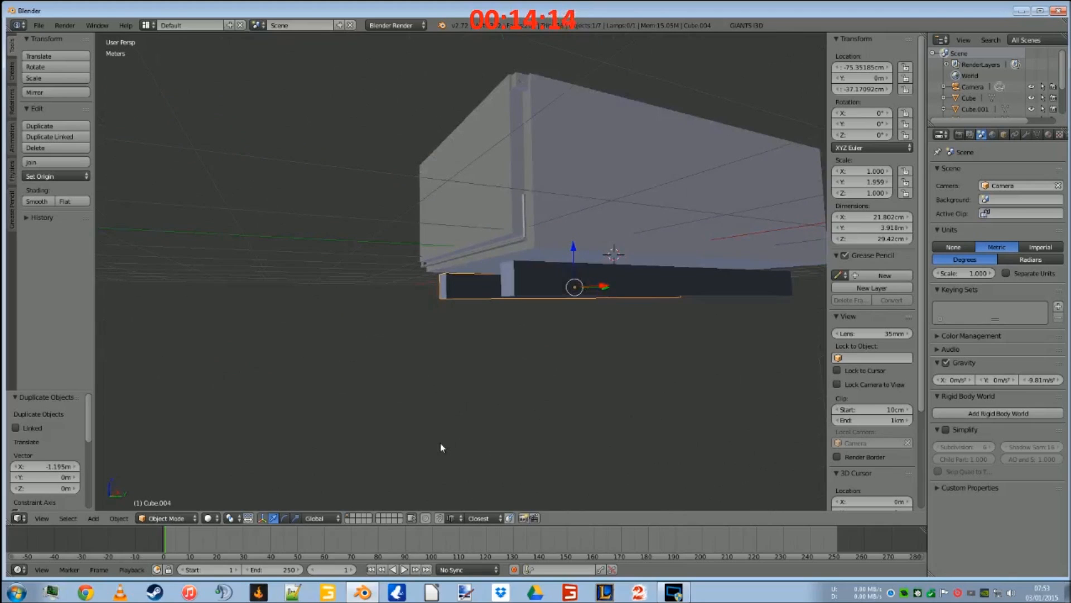
pyautogui.hotkey('shift', 'a')
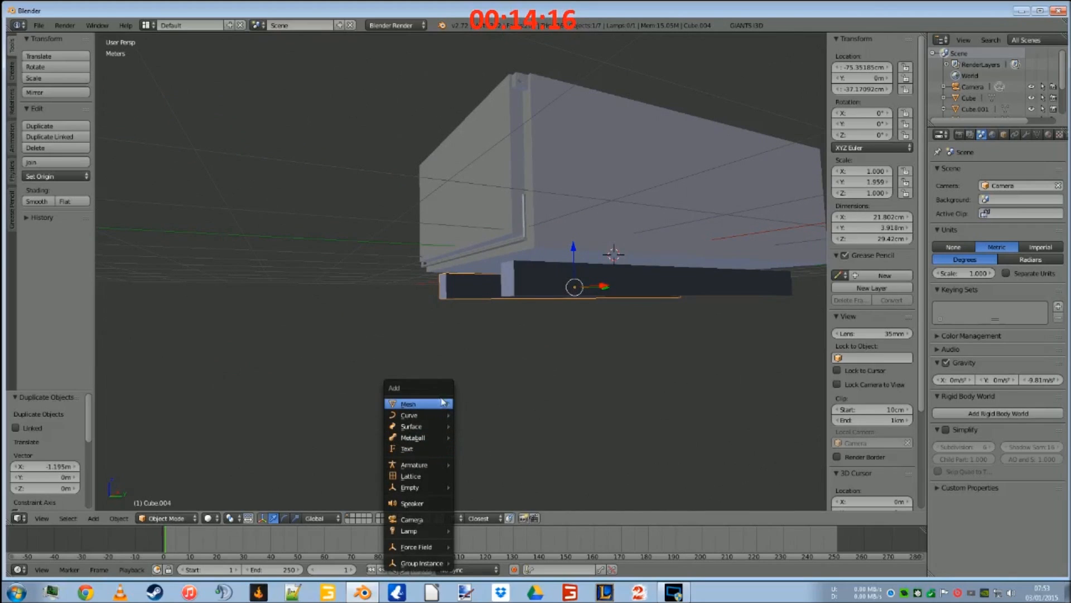
pyautogui.press('Escape')
pyautogui.hotkey('shift', 'a')
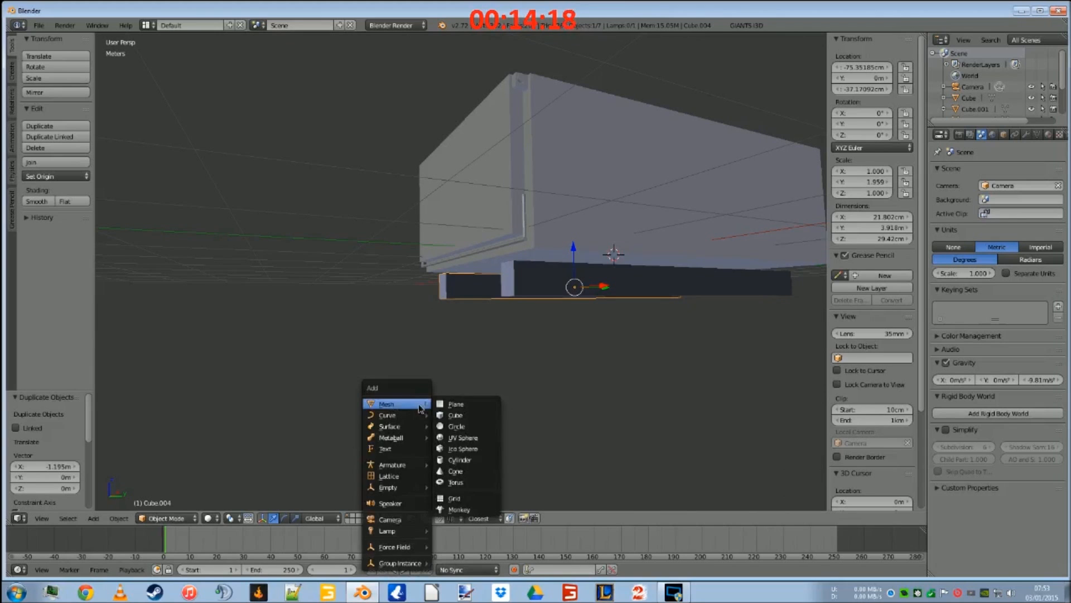
pyautogui.click(455, 420)
pyautogui.moveTo(598, 366); pyautogui.dragTo(572, 335, button='middle')
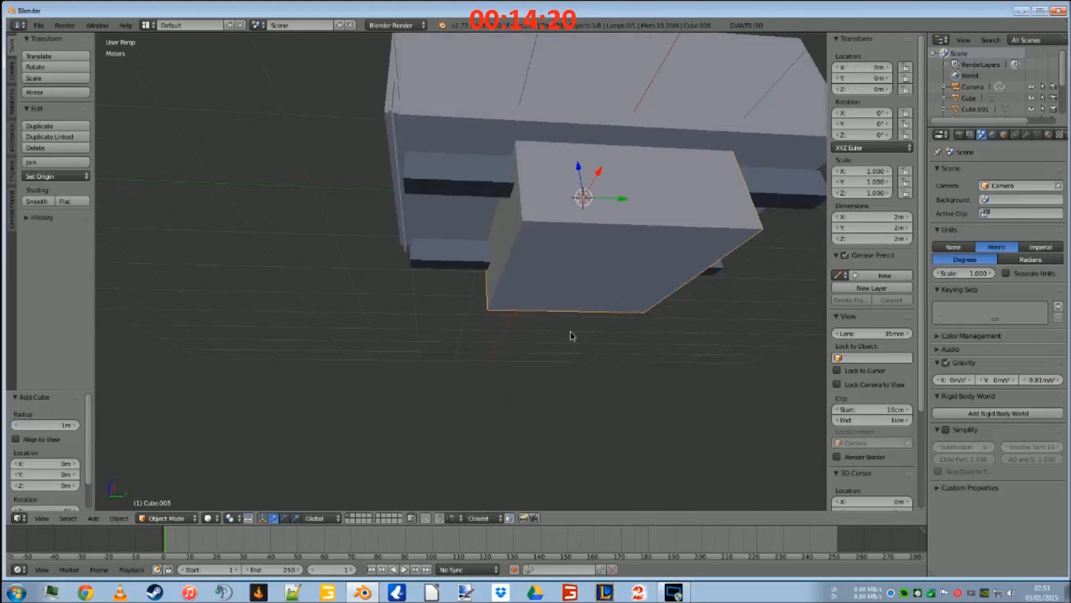
pyautogui.press('s')
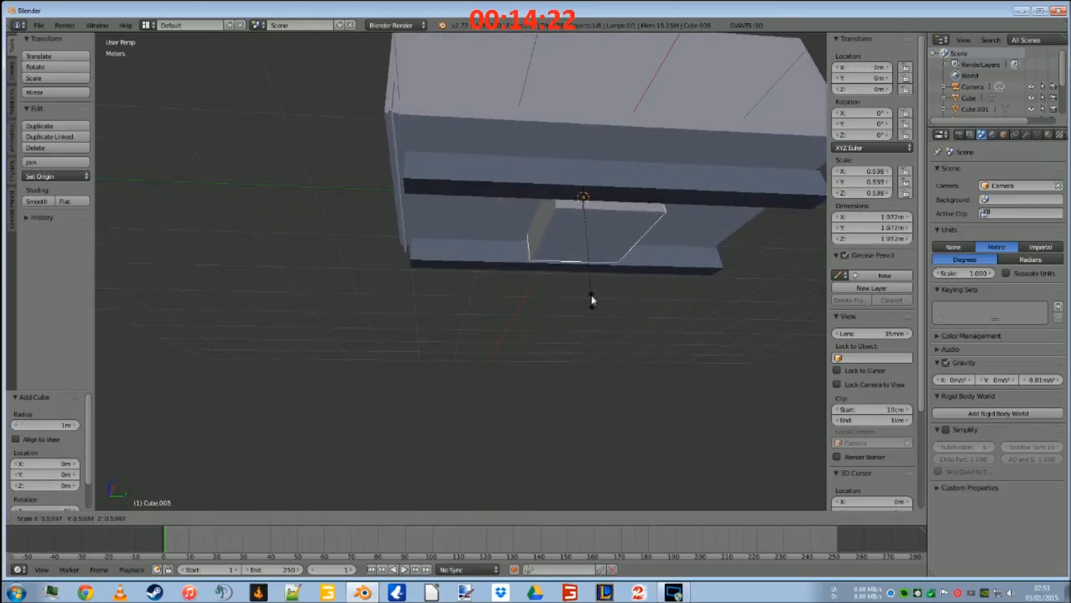
pyautogui.click(596, 226)
# Move the small cube along Y to the hinged end of the box and thin it along Y to about 8 cm
pyautogui.moveTo(620, 198); pyautogui.dragTo(422, 214)
pyautogui.press('s')
pyautogui.press('y')
pyautogui.click(400, 207)
# Lower the thin plate to about Z -53 cm and shift it about 28.6 cm along Y towards the beam ends
pyautogui.moveTo(445, 253); pyautogui.dragTo(453, 169, button='middle')
pyautogui.moveTo(436, 175); pyautogui.dragTo(442, 224)
pyautogui.moveTo(519, 292); pyautogui.dragTo(493, 295, button='middle')
pyautogui.moveTo(429, 267); pyautogui.dragTo(459, 260)
# Select both beams under the box and move them together about 10.9 cm along Y
pyautogui.rightClick(480, 241)
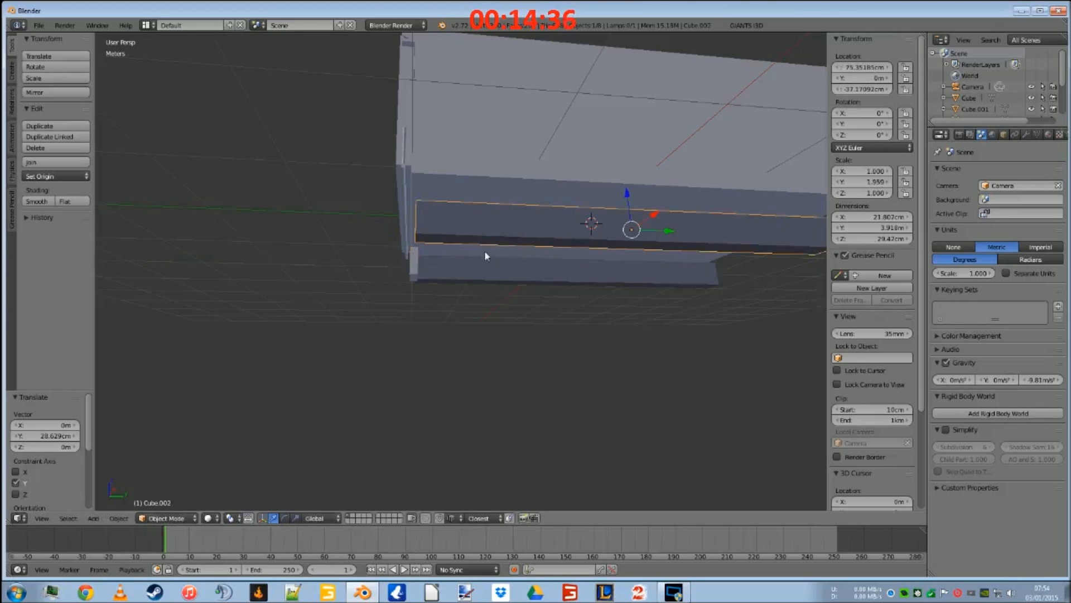
pyautogui.keyDown('shift'); pyautogui.rightClick(497, 276); pyautogui.keyUp('shift')
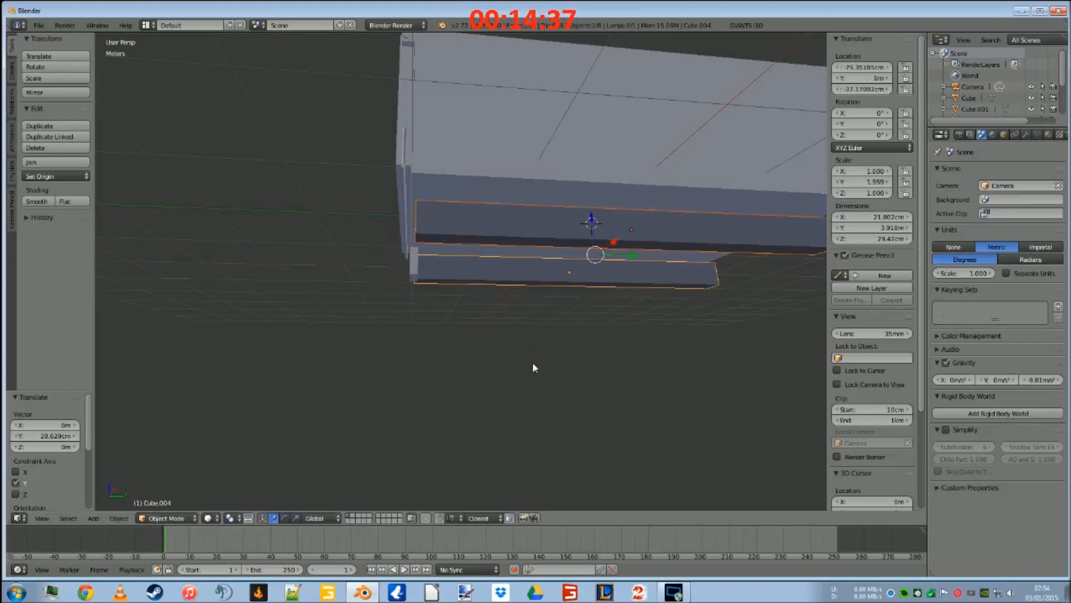
pyautogui.hotkey('shift', 'd')
pyautogui.press('y')
pyautogui.click(542, 361)
pyautogui.moveTo(541, 362)
pyautogui.mouseDown(button='middle')
pyautogui.moveTo(507, 496)
pyautogui.moveTo(527, 356)
pyautogui.mouseUp(button='middle')
# Widen the thin end plate along X to about 1.86 m and raise it to about Z -33.9 cm
pyautogui.rightClick(472, 260)
pyautogui.moveTo(495, 311); pyautogui.dragTo(577, 362, button='middle')
pyautogui.press('s')
pyautogui.press('x')
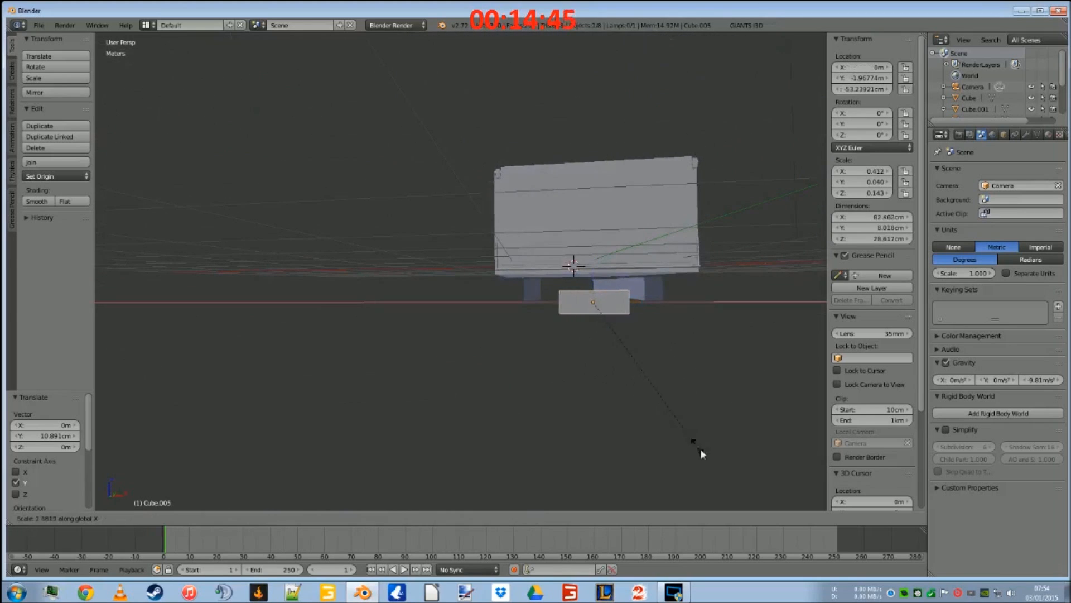
pyautogui.click(812, 153)
pyautogui.moveTo(812, 156); pyautogui.dragTo(679, 175, button='middle')
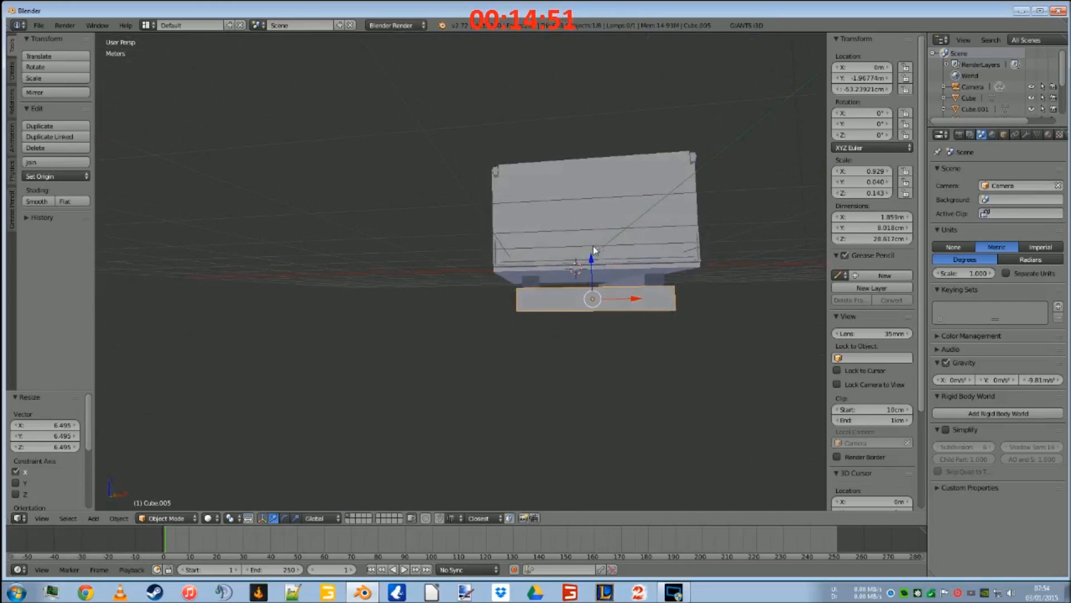
pyautogui.moveTo(592, 261); pyautogui.dragTo(591, 243)
# Widen the end plate further along X to about 2.29 m
pyautogui.moveTo(592, 243); pyautogui.dragTo(534, 330, button='middle')
pyautogui.press('s')
pyautogui.press('x')
pyautogui.click(456, 338)
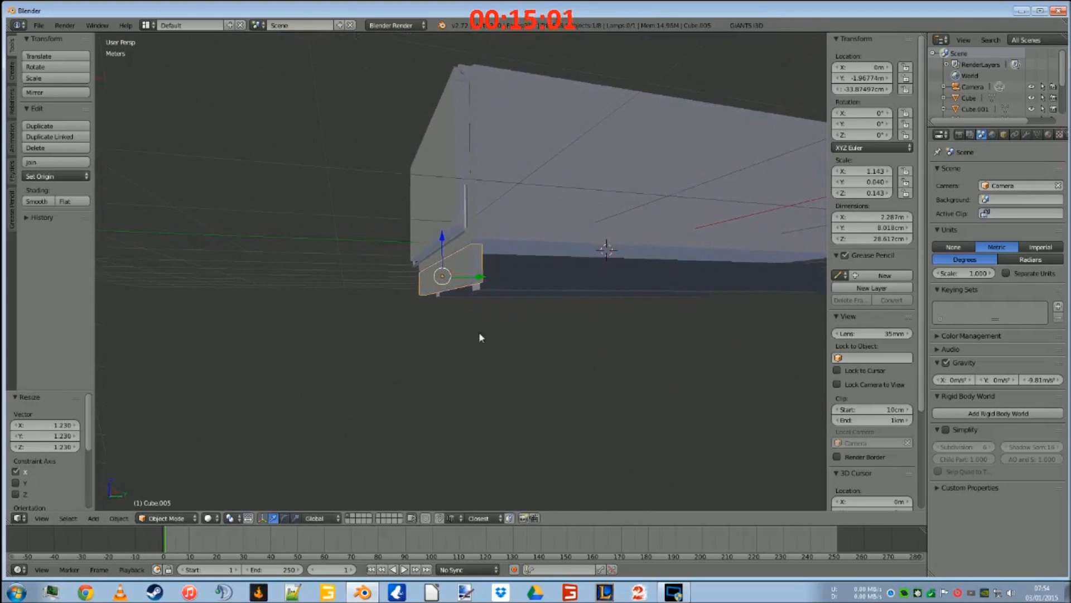
# Increase the end plate's height along Z to about 46.8 cm and lower it by about 14.3 cm
pyautogui.press('s')
pyautogui.press('z')
pyautogui.click(481, 298)
pyautogui.moveTo(441, 241); pyautogui.dragTo(451, 258)
# Enable snapping, move the end plate about 7.8 cm along Y against the beam ends, and check the underside
pyautogui.moveTo(524, 288); pyautogui.dragTo(535, 313, button='middle')
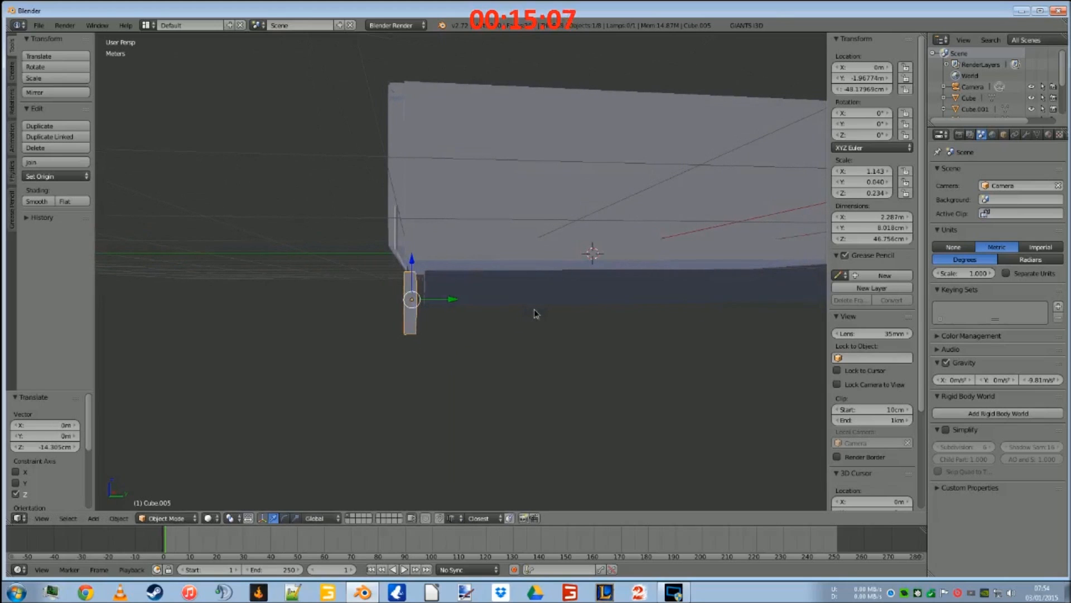
pyautogui.moveTo(460, 306); pyautogui.dragTo(475, 286, button='middle')
pyautogui.hotkey('shift', 'Tab')
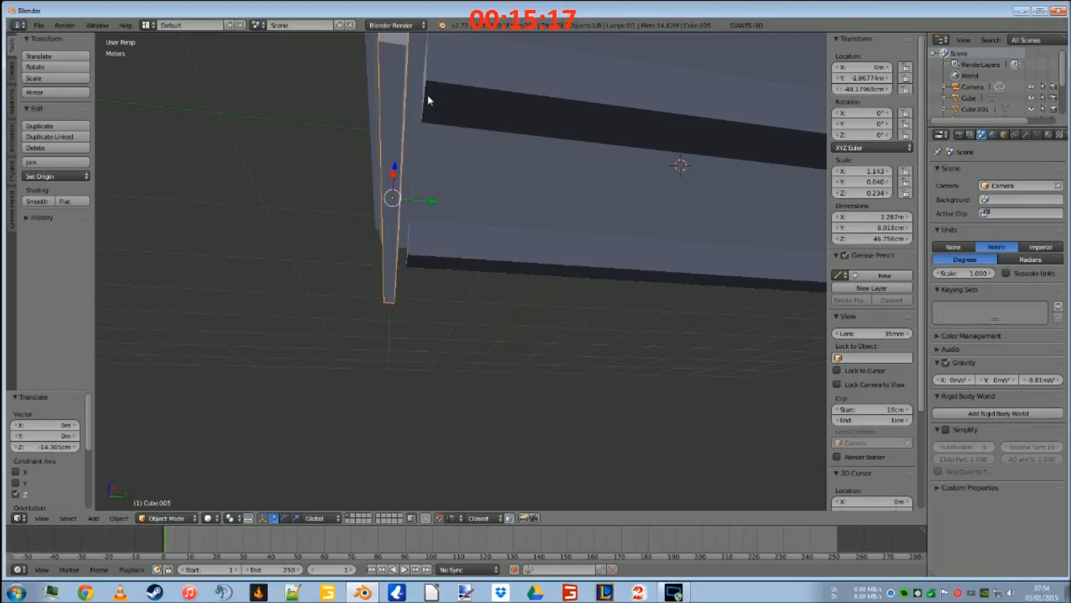
pyautogui.press('g')
pyautogui.press('y')
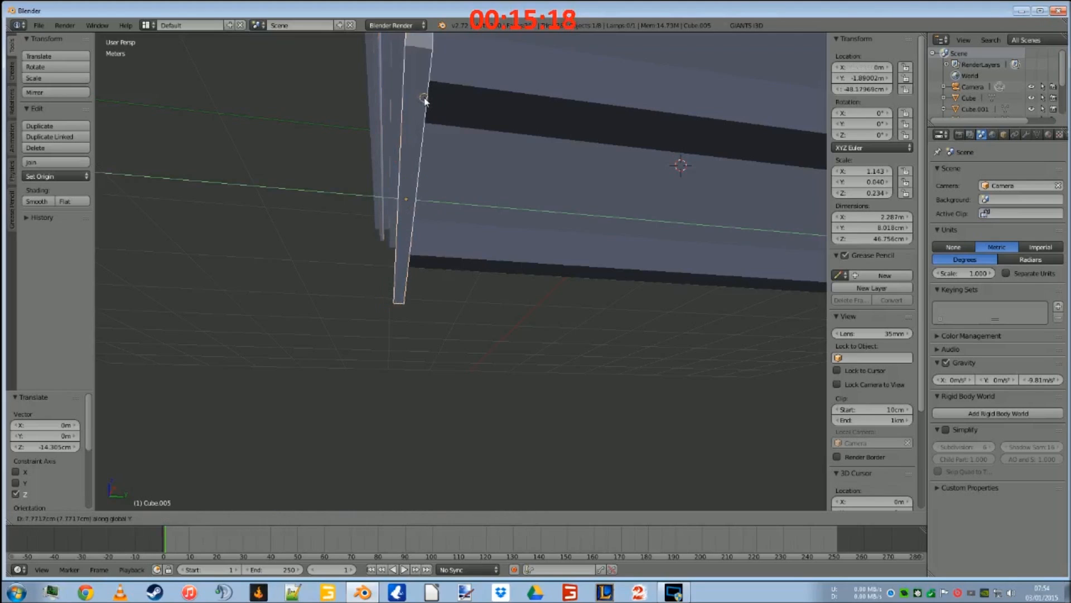
pyautogui.click(424, 100)
pyautogui.moveTo(424, 100); pyautogui.dragTo(462, 248, button='middle')
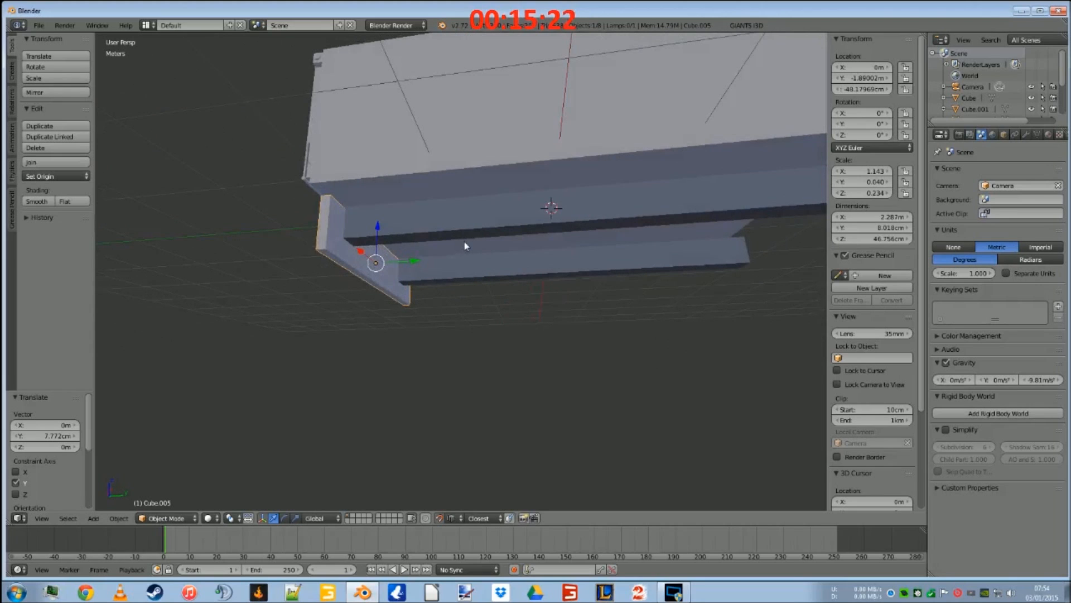
pyautogui.scroll(-4, 518, 262)
pyautogui.moveTo(612, 306); pyautogui.dragTo(534, 270, button='middle')
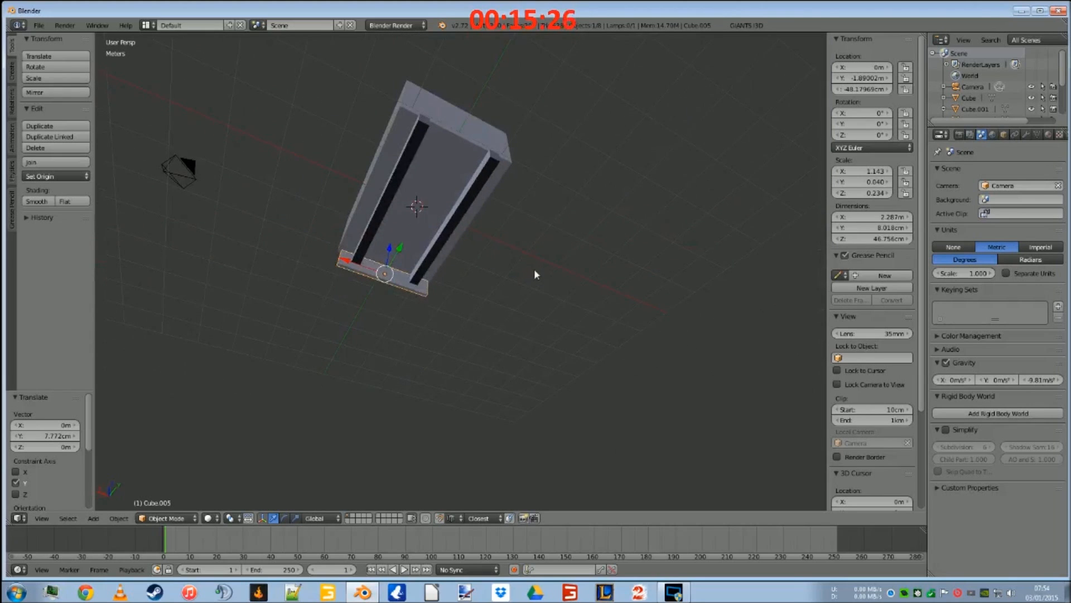
# Duplicate the end plate and place the copy about 3.96 m along Y at the beams' opposite ends
pyautogui.hotkey('shift', 'd')
pyautogui.press('y')
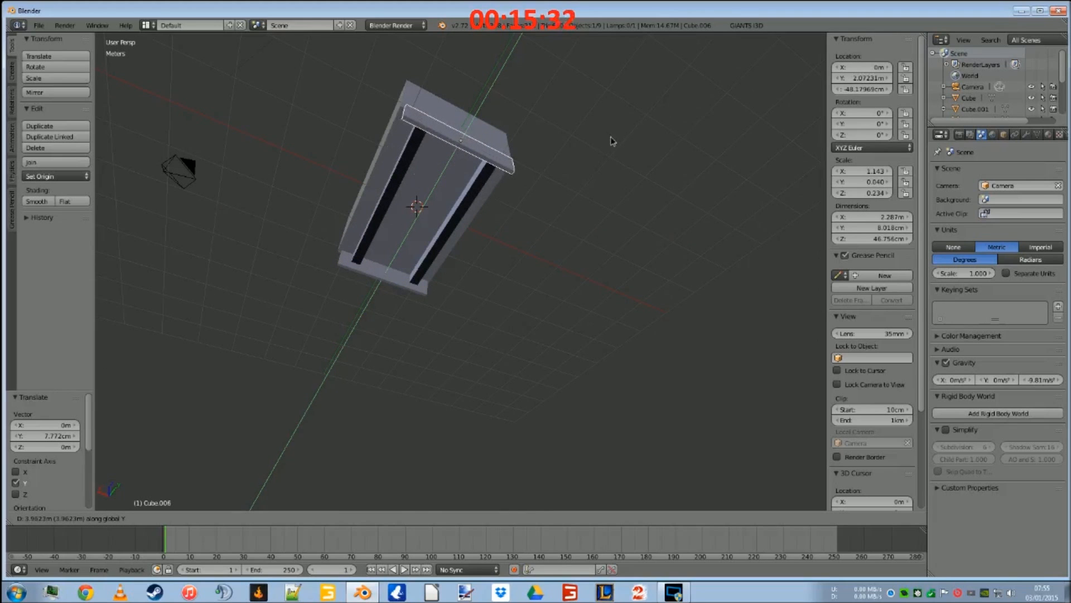
pyautogui.click(612, 141)
# Narrow the duplicated plate along X to about 1.17 m and move it about 33 cm inward along Y
pyautogui.moveTo(612, 141); pyautogui.dragTo(574, 243, button='middle')
pyautogui.press('s')
pyautogui.press('x')
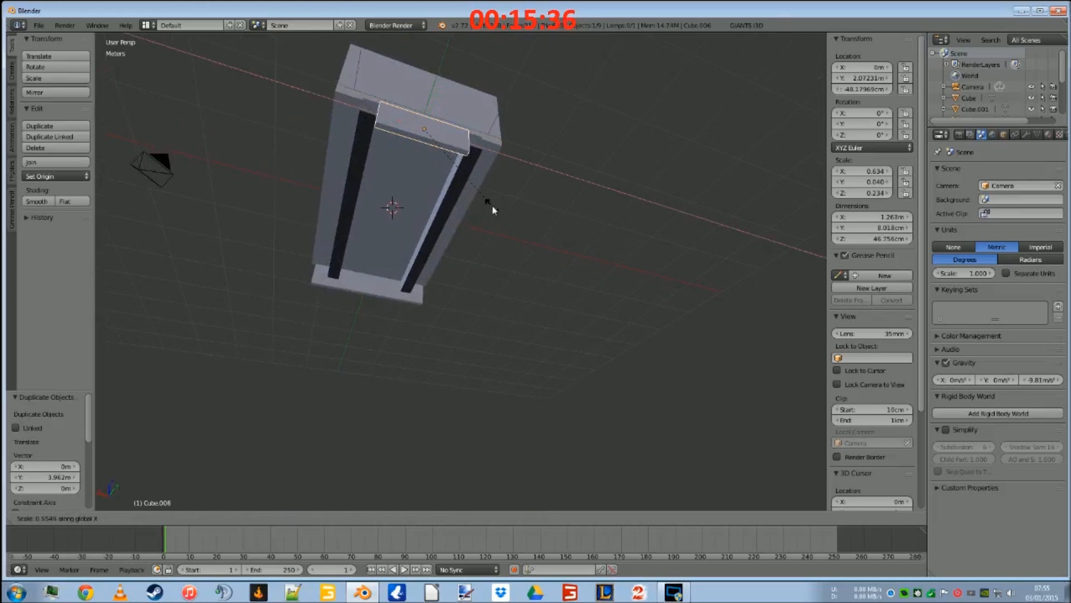
pyautogui.click(486, 200)
pyautogui.moveTo(424, 180); pyautogui.dragTo(480, 195, button='middle')
pyautogui.moveTo(500, 182); pyautogui.dragTo(481, 199)
pyautogui.moveTo(445, 226); pyautogui.dragTo(436, 224, button='middle')
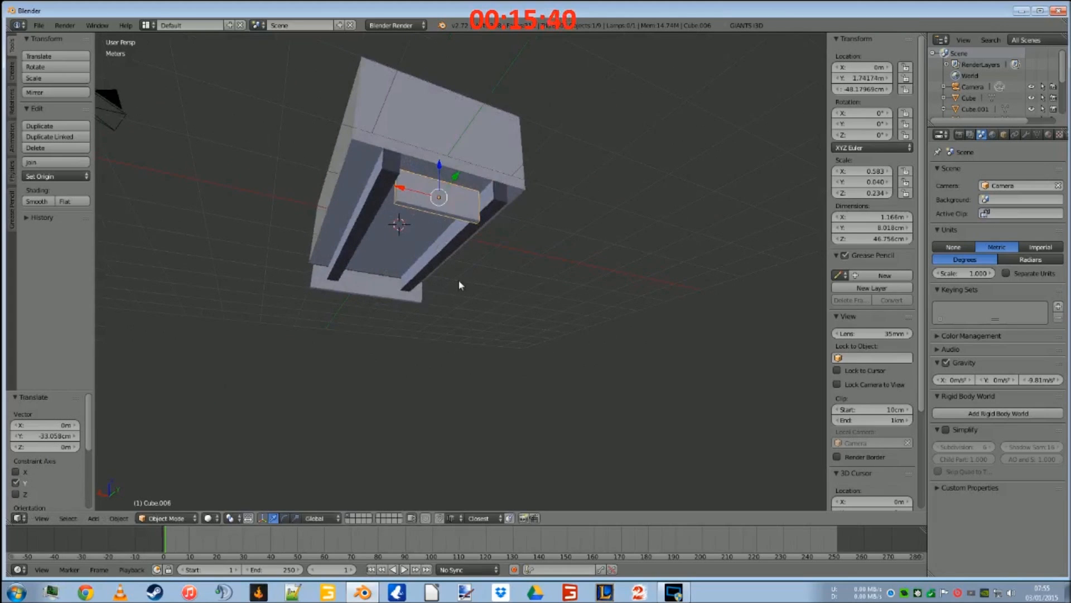
# Reduce the duplicated plate's height along Z to about 22.6 cm and raise it by about 10 cm
pyautogui.press('s')
pyautogui.press('z')
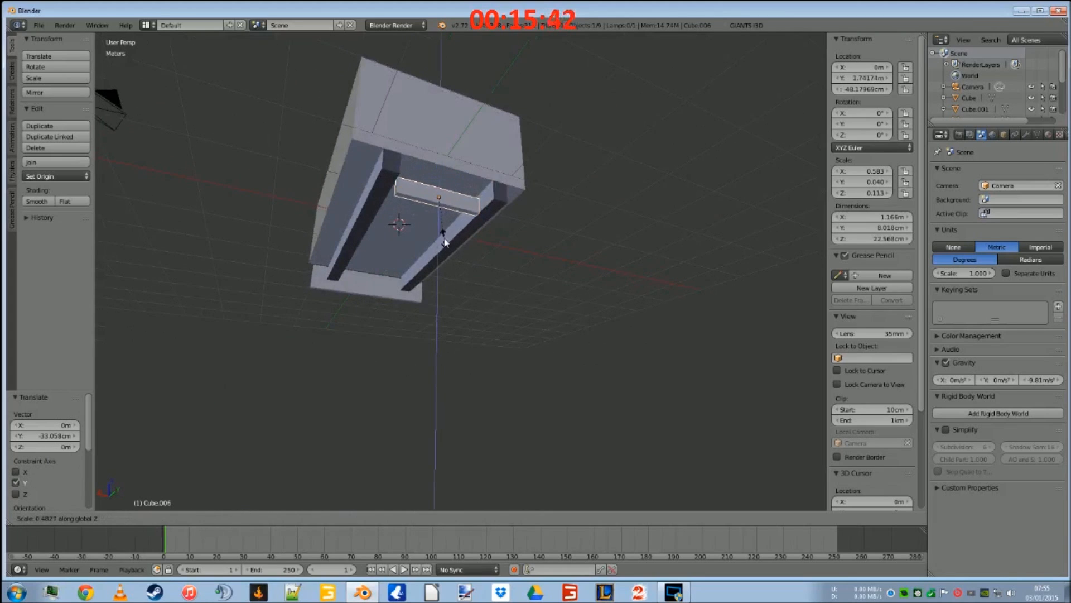
pyautogui.click(445, 241)
pyautogui.moveTo(445, 245); pyautogui.dragTo(445, 273, button='middle')
pyautogui.scroll(5, 462, 289)
pyautogui.moveTo(533, 308); pyautogui.dragTo(540, 307, button='middle')
pyautogui.moveTo(400, 230); pyautogui.dragTo(401, 205)
pyautogui.moveTo(363, 240); pyautogui.dragTo(373, 243, button='middle')
# Widen the crosspiece along X to about 1.29 m between the beams and move it about 28.3 cm outward along Y
pyautogui.press('s')
pyautogui.press('x')
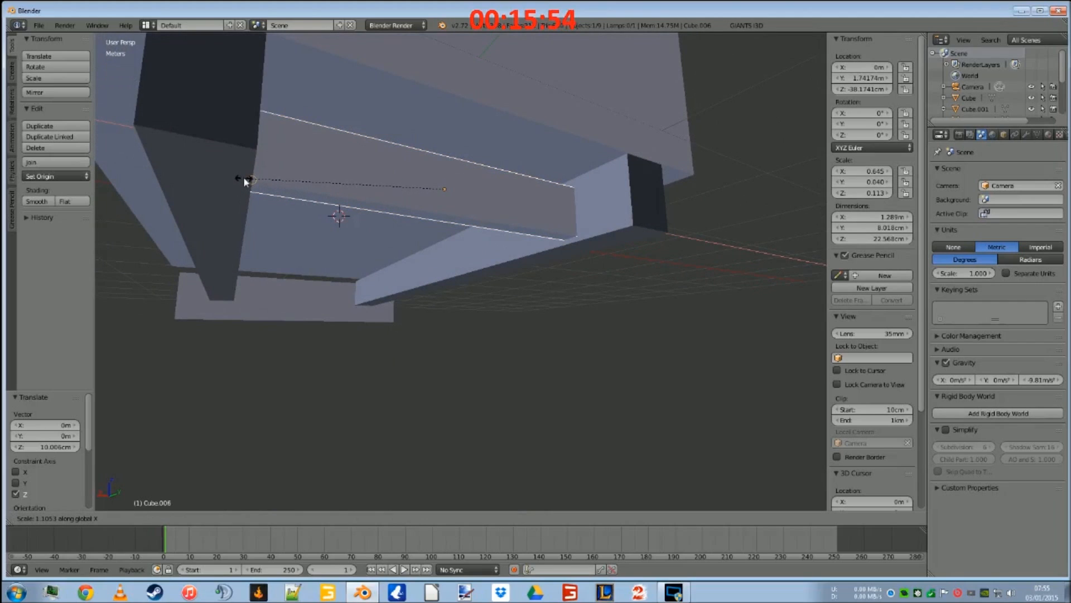
pyautogui.click(242, 177)
pyautogui.moveTo(465, 179); pyautogui.dragTo(597, 117)
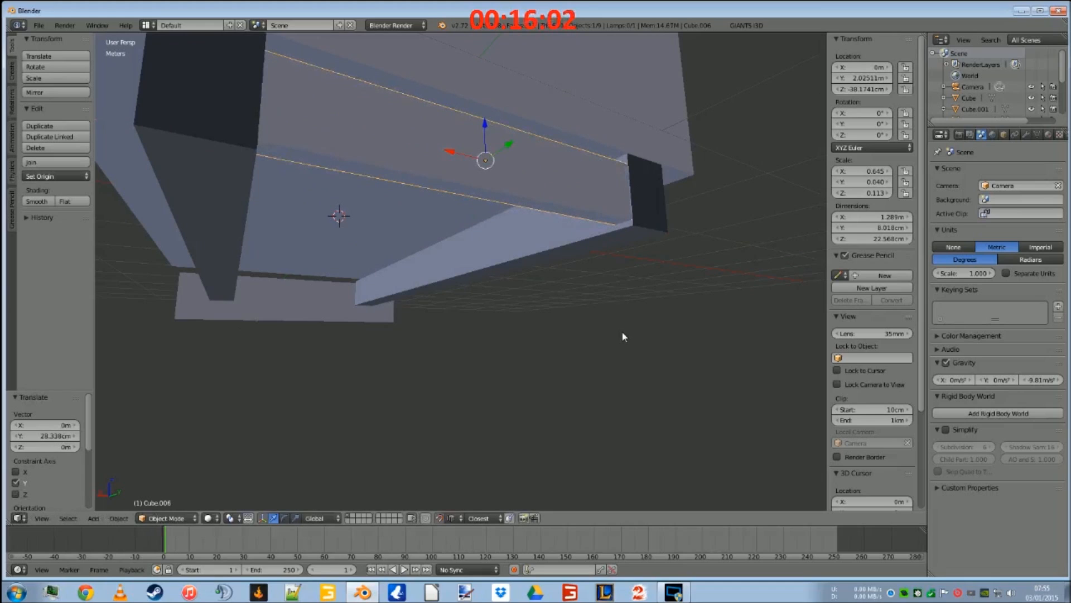
# Increase the crosspiece's height along Z to about 28 cm and raise it by about 7.3 cm
pyautogui.moveTo(579, 309); pyautogui.dragTo(552, 314, button='middle')
pyautogui.press('s')
pyautogui.press('z')
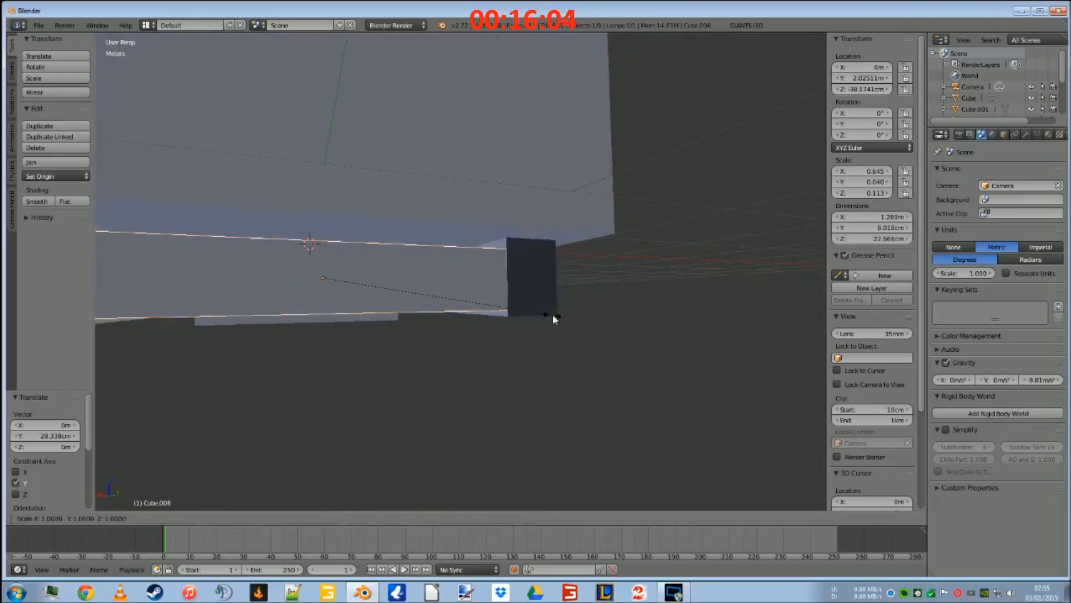
pyautogui.click(603, 318)
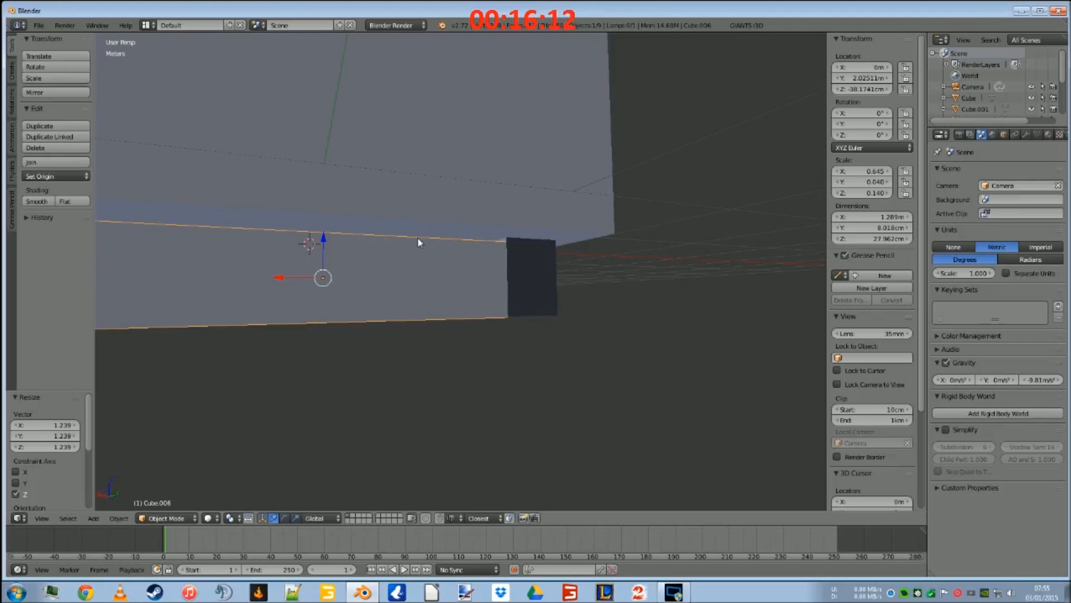
pyautogui.press('g')
pyautogui.press('z')
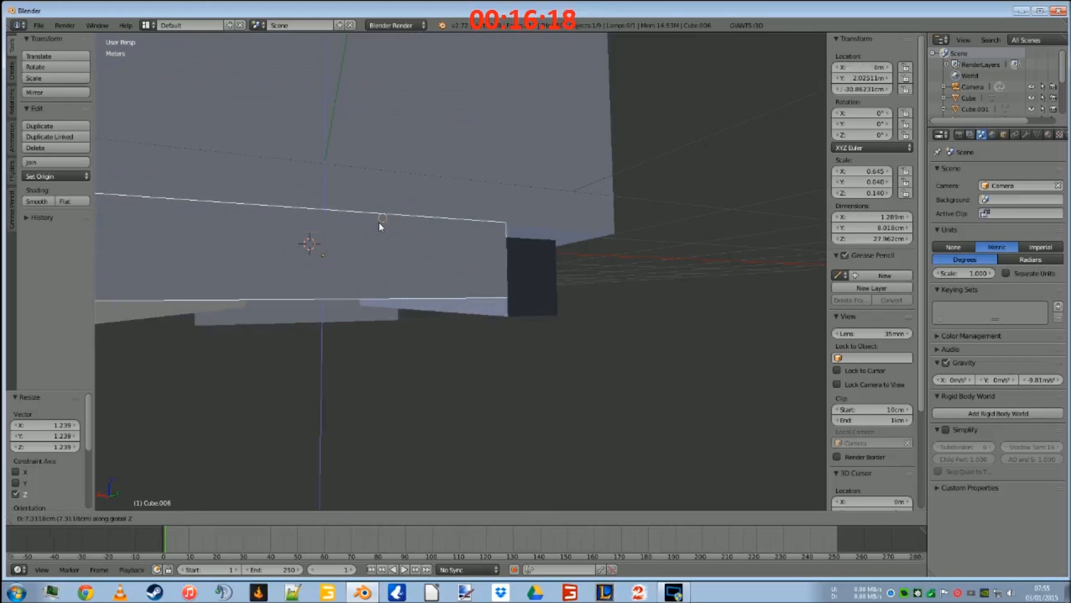
pyautogui.click(379, 222)
# Select both support beams and move them along Z, snapping them level with the crosspiece's upper edge
pyautogui.moveTo(440, 256); pyautogui.dragTo(418, 271, button='middle')
pyautogui.rightClick(284, 313)
pyautogui.moveTo(320, 360); pyautogui.dragTo(448, 368, button='middle')
pyautogui.keyDown('shift'); pyautogui.rightClick(243, 351); pyautogui.keyUp('shift')
pyautogui.moveTo(514, 395); pyautogui.dragTo(468, 375, button='middle')
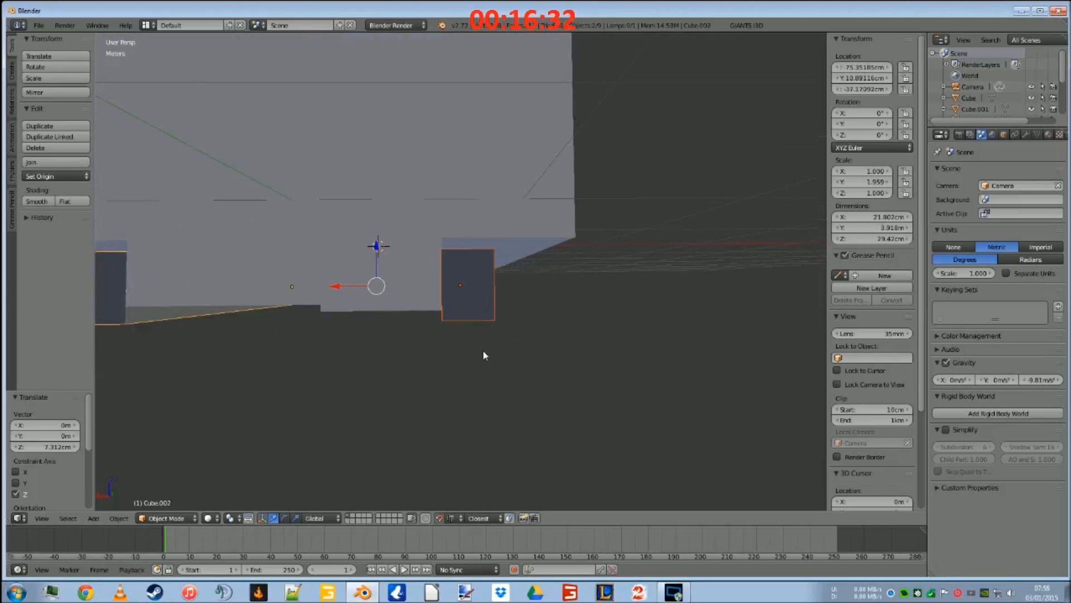
pyautogui.press('g')
pyautogui.press('z')
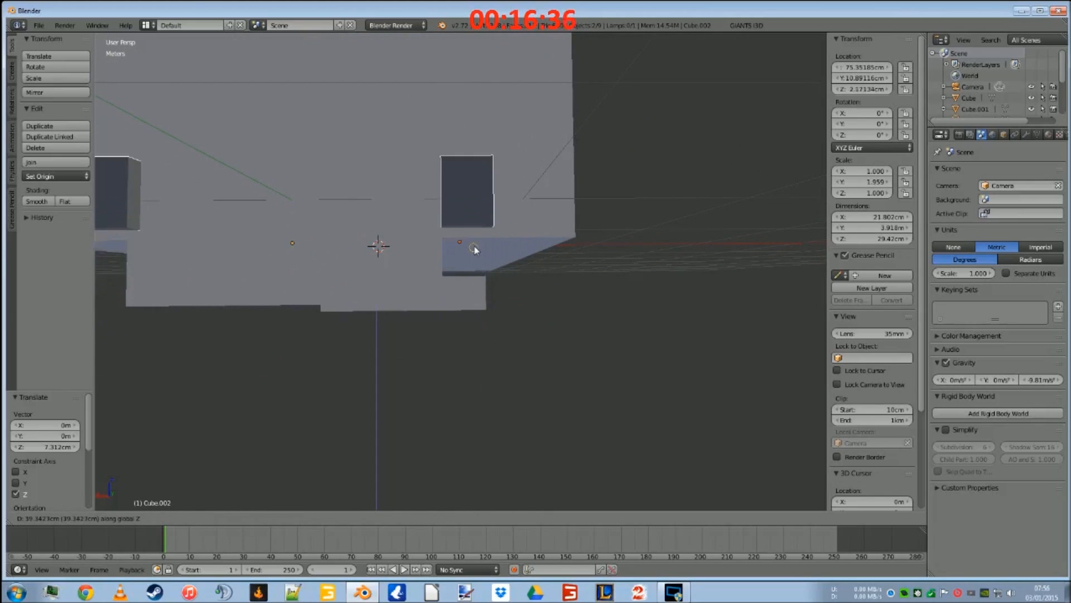
pyautogui.click(475, 244)
pyautogui.moveTo(468, 292)
pyautogui.mouseDown(button='middle')
pyautogui.moveTo(455, 297)
pyautogui.moveTo(481, 295)
pyautogui.moveTo(482, 285)
pyautogui.moveTo(478, 296)
pyautogui.mouseUp(button='middle')
# Move the crosspiece's bottom face down about 1.46 cm along Z, snapping it flush with the beams' undersides
pyautogui.rightClick(486, 230)
pyautogui.press('Tab')
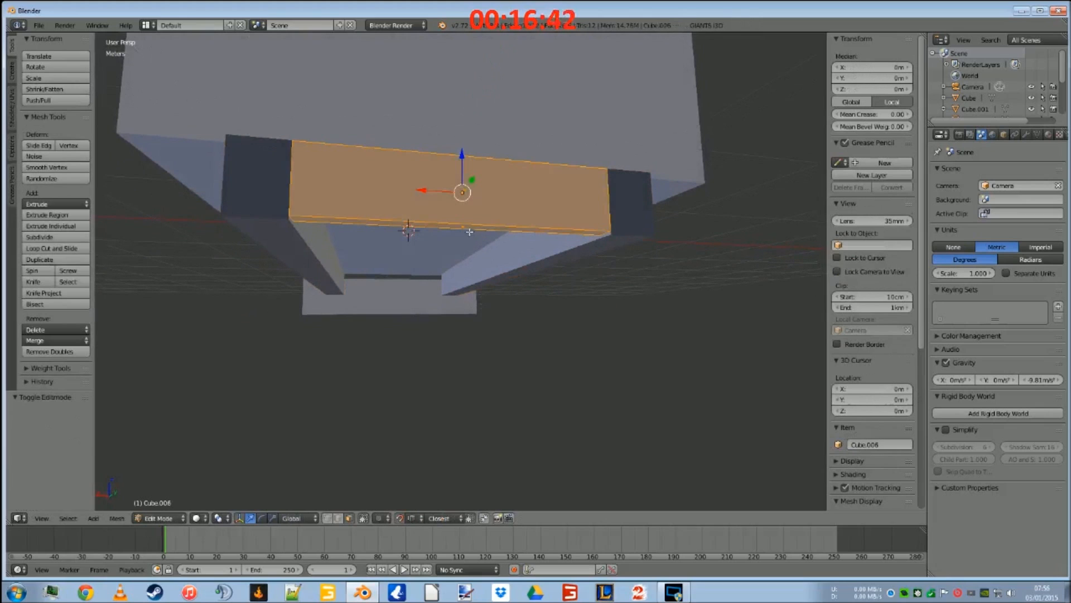
pyautogui.rightClick(478, 228)
pyautogui.press('g')
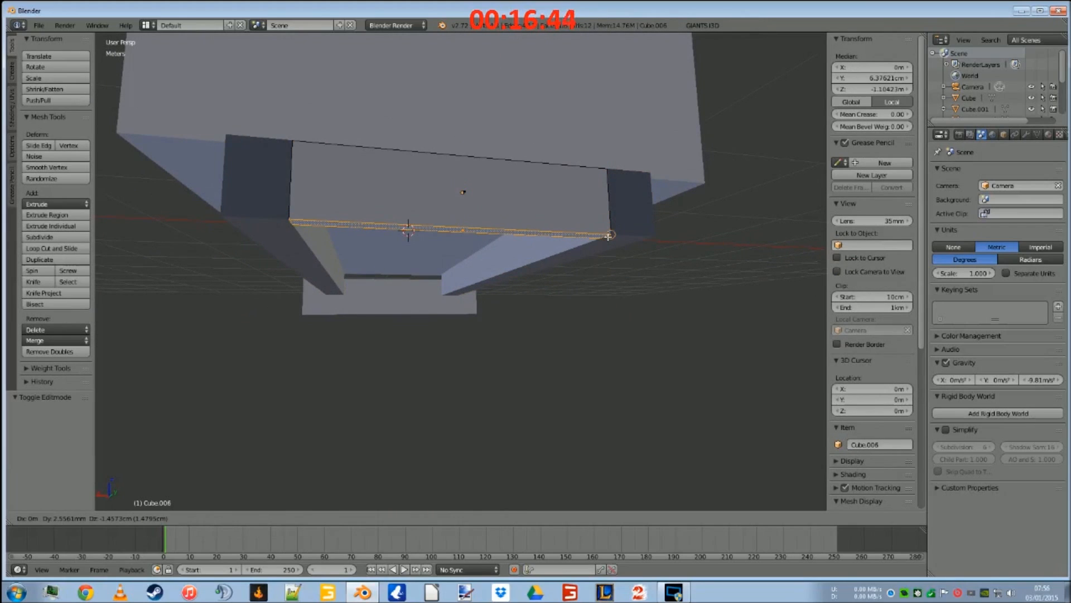
pyautogui.press('z')
pyautogui.click(605, 237)
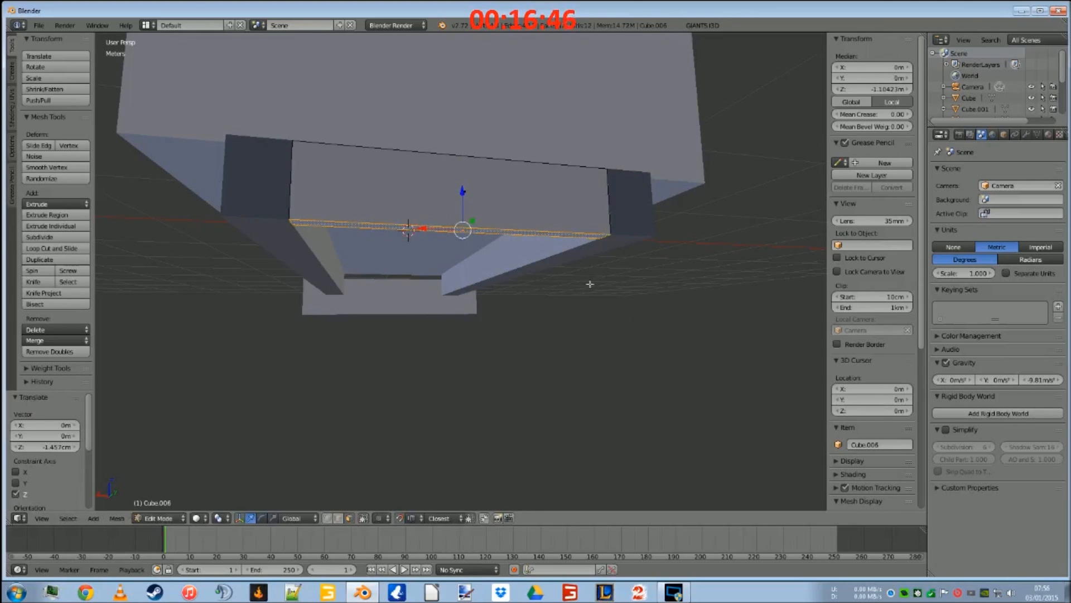
pyautogui.moveTo(489, 280); pyautogui.dragTo(480, 276, button='middle')
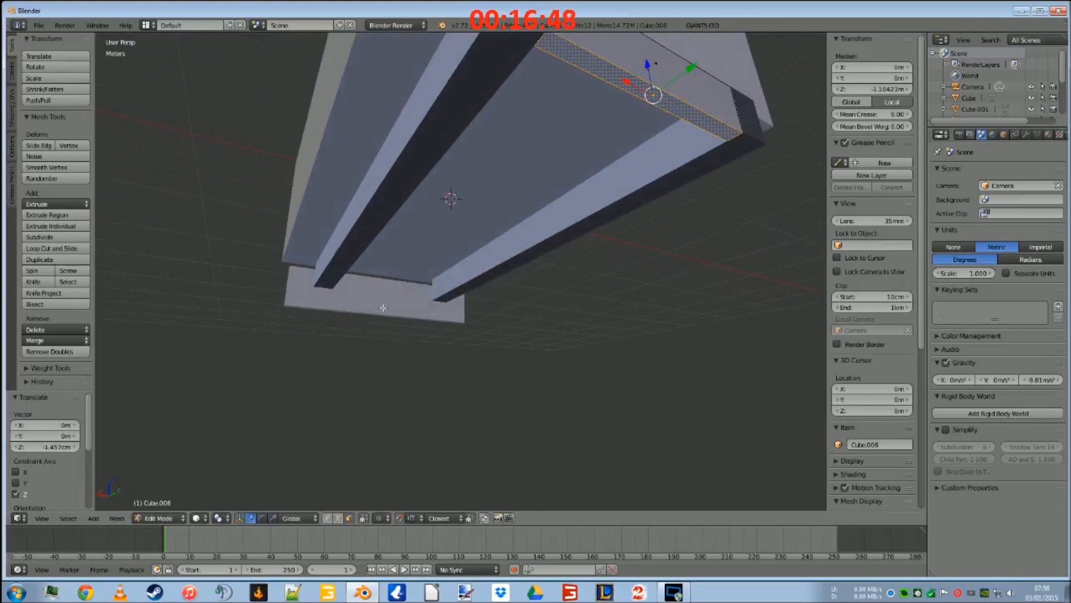
pyautogui.press('Tab')
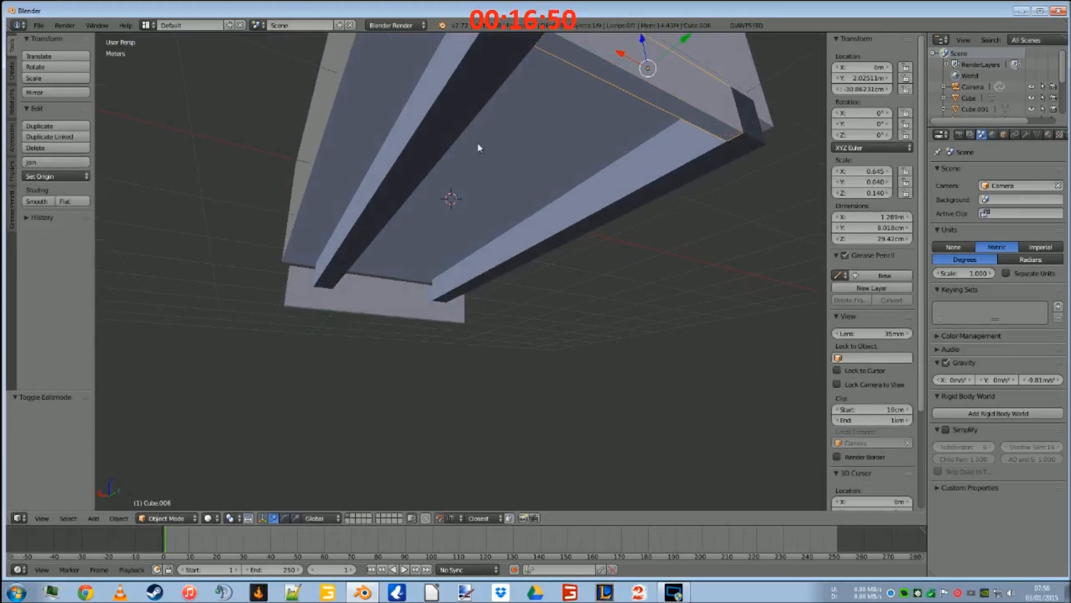
# Join the crosspiece, both support beams and the end plate into one object
pyautogui.keyDown('shift'); pyautogui.rightClick(460, 140); pyautogui.keyUp('shift')
pyautogui.keyDown('shift'); pyautogui.rightClick(522, 250); pyautogui.keyUp('shift')
pyautogui.keyDown('shift'); pyautogui.rightClick(384, 308); pyautogui.keyUp('shift')
pyautogui.hotkey('ctrl', 'j')
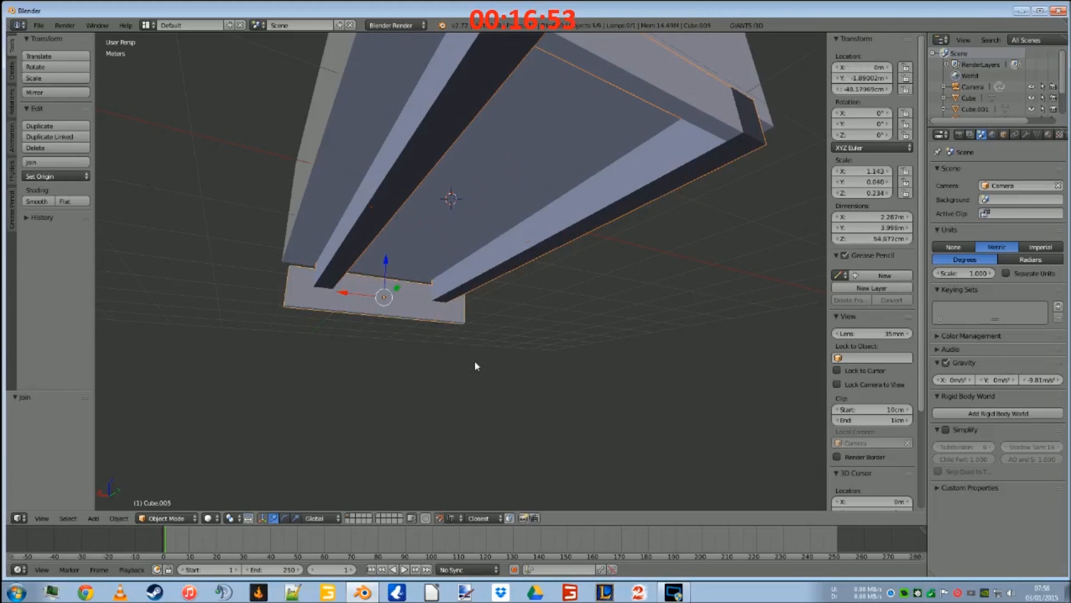
# Move the crosspiece's inner face inward along Y in the joined frame, thickening the crosspiece to about 25.7 cm
pyautogui.moveTo(612, 306); pyautogui.dragTo(616, 308, button='middle')
pyautogui.rightClick(616, 93)
pyautogui.rightClick(619, 91)
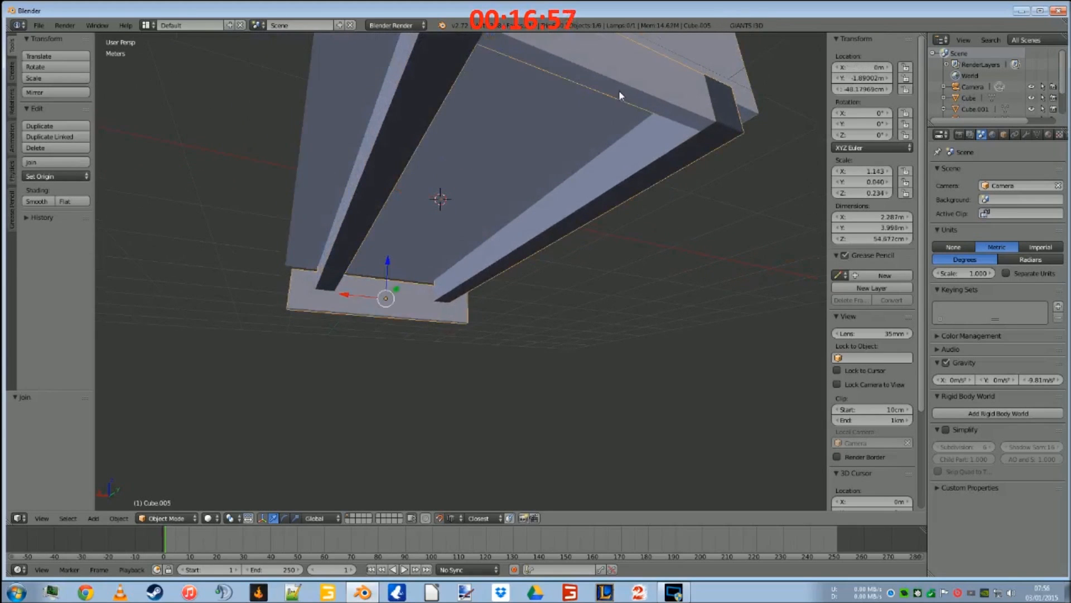
pyautogui.press('Tab')
pyautogui.rightClick(625, 73)
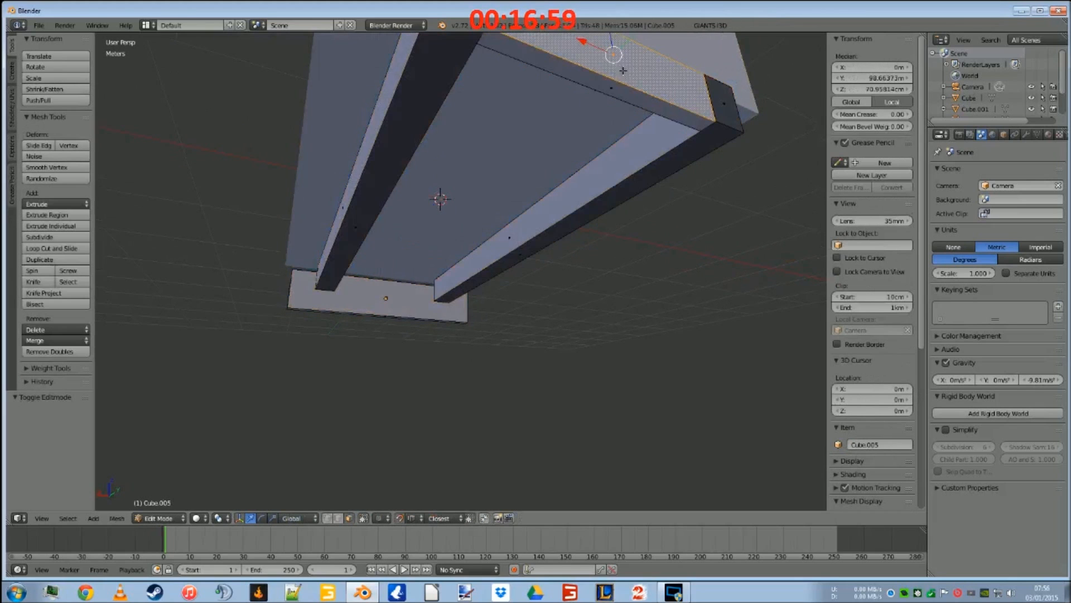
pyautogui.moveTo(608, 94); pyautogui.dragTo(725, 132, button='middle')
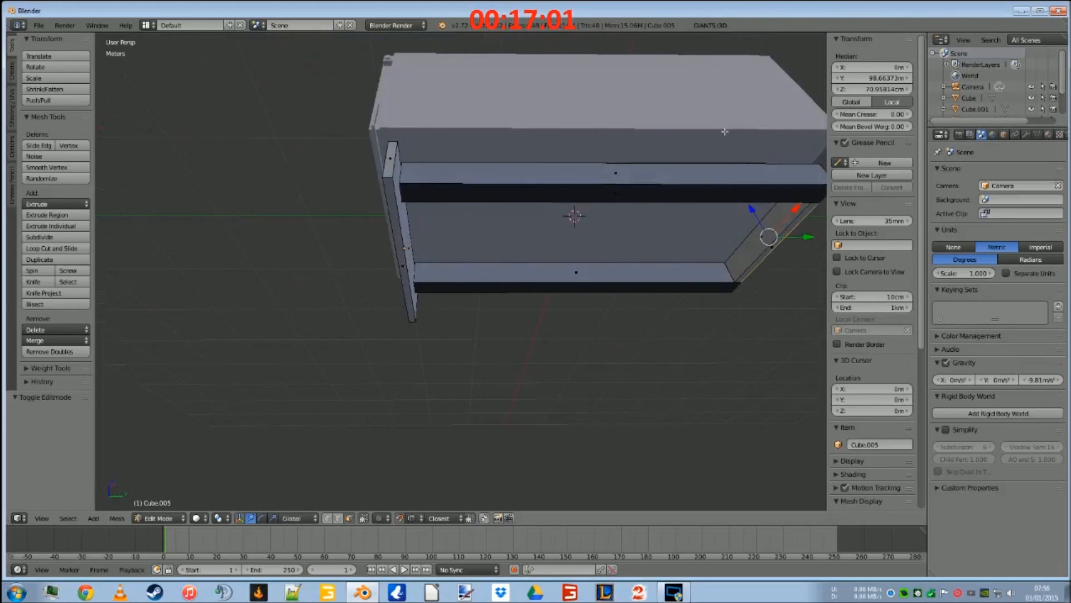
pyautogui.rightClick(764, 222)
pyautogui.moveTo(716, 313); pyautogui.dragTo(468, 266, button='middle')
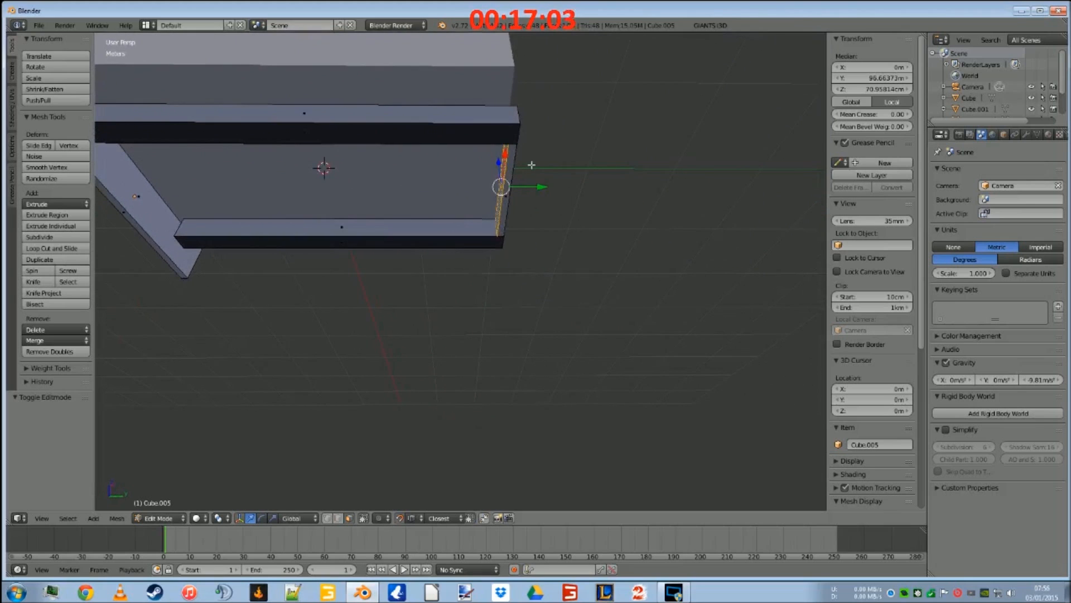
pyautogui.press('g')
pyautogui.press('y')
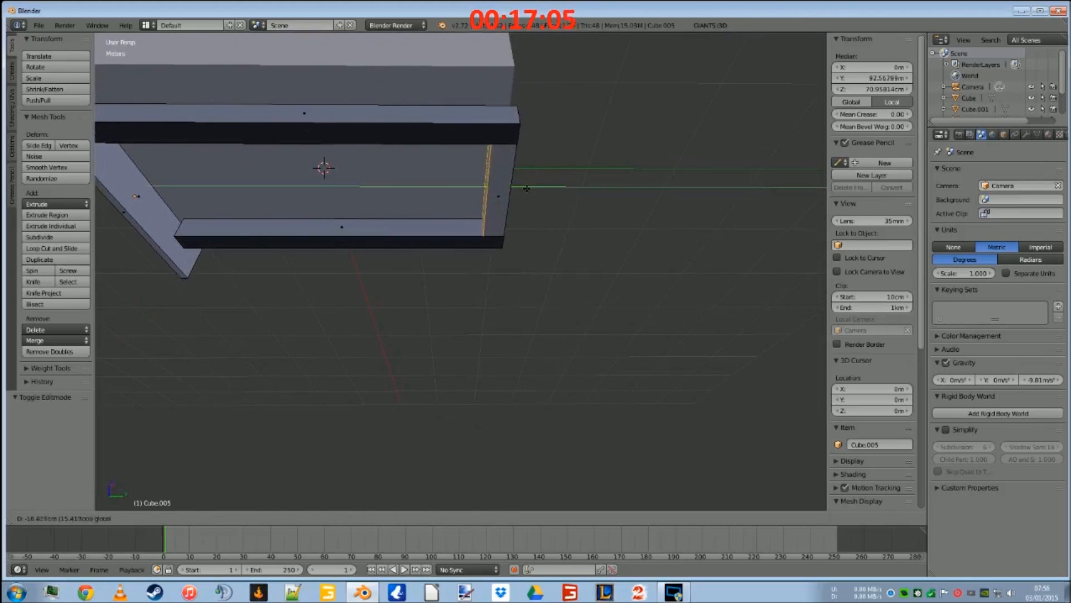
pyautogui.click(527, 188)
# Expand the selection to the whole crosspiece and duplicate it about 1.12 m inward along Y between the beams
pyautogui.moveTo(526, 188); pyautogui.dragTo(541, 225, button='middle')
pyautogui.press('ctrl+KP_Add')
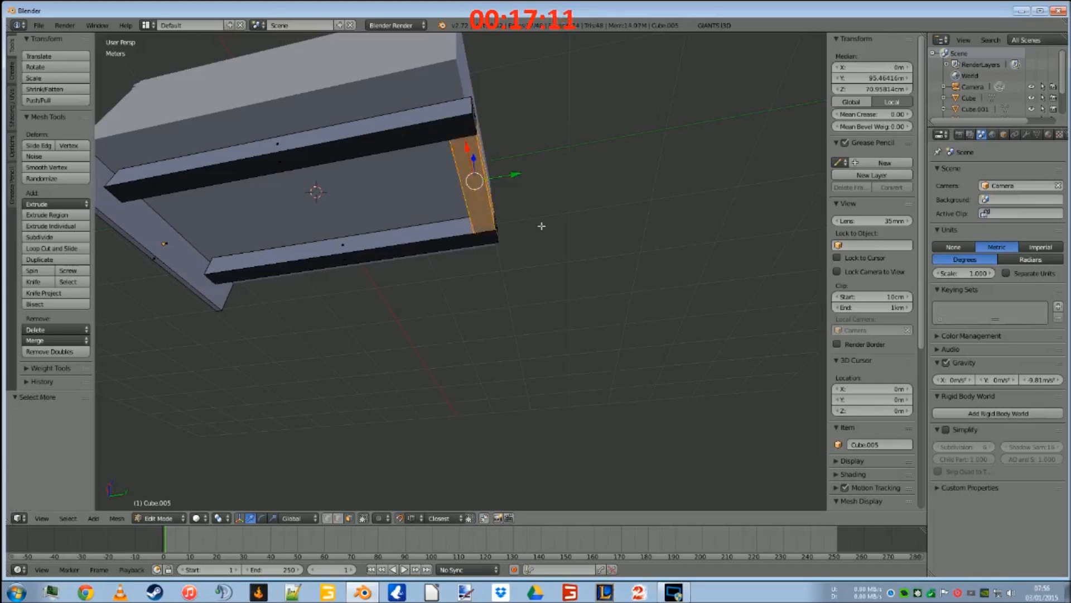
pyautogui.press('e')
pyautogui.press('y')
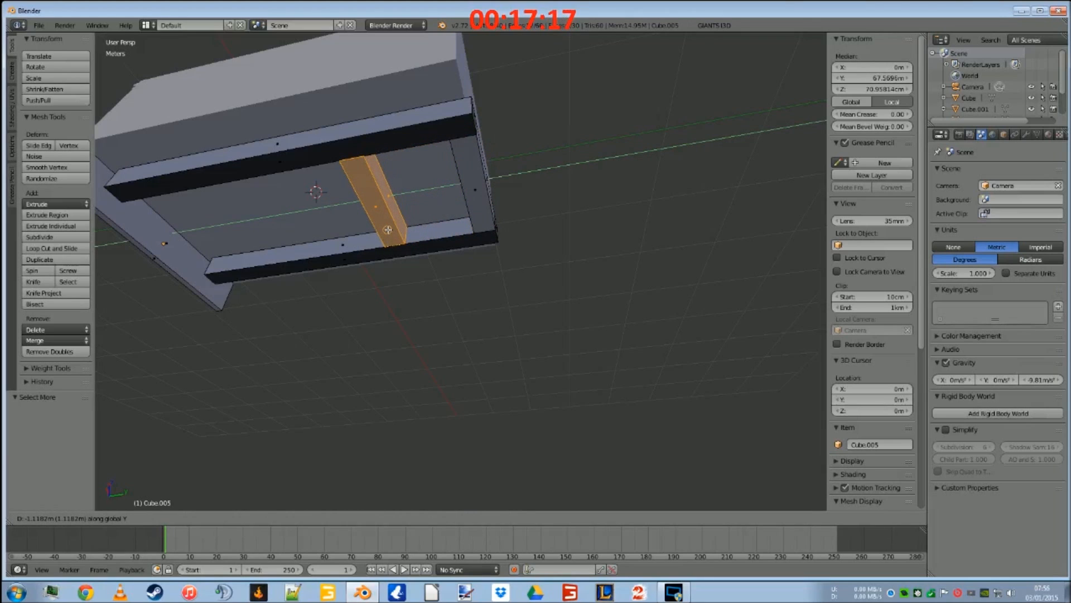
pyautogui.click(387, 229)
pyautogui.moveTo(388, 229); pyautogui.dragTo(447, 283, button='middle')
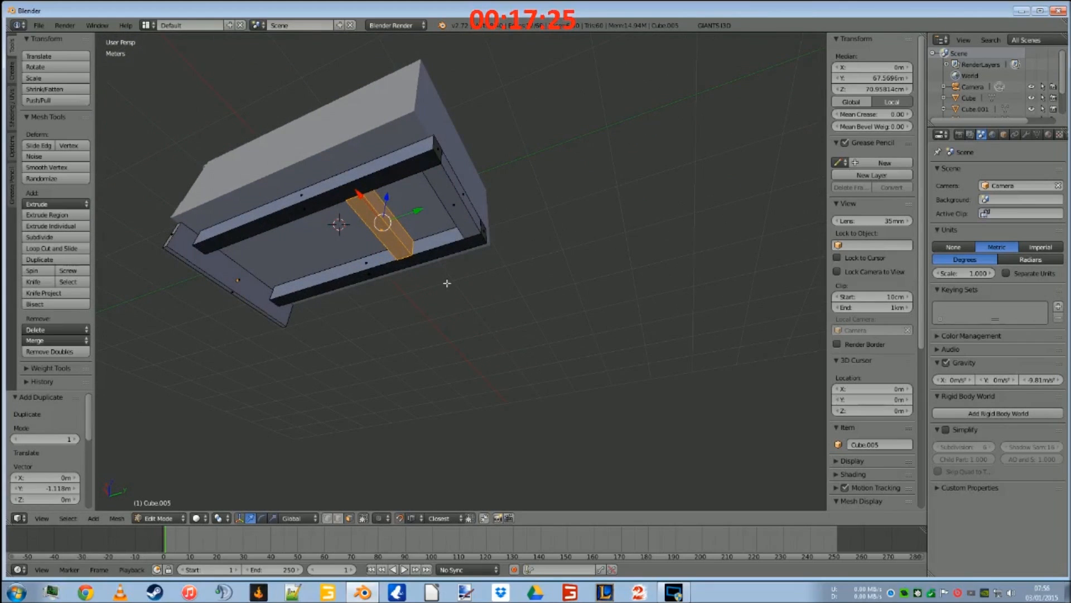
# Duplicate the inner crosspiece about 66.2 cm down along Z and separate the copy into its own object
pyautogui.press('e')
pyautogui.press('z')
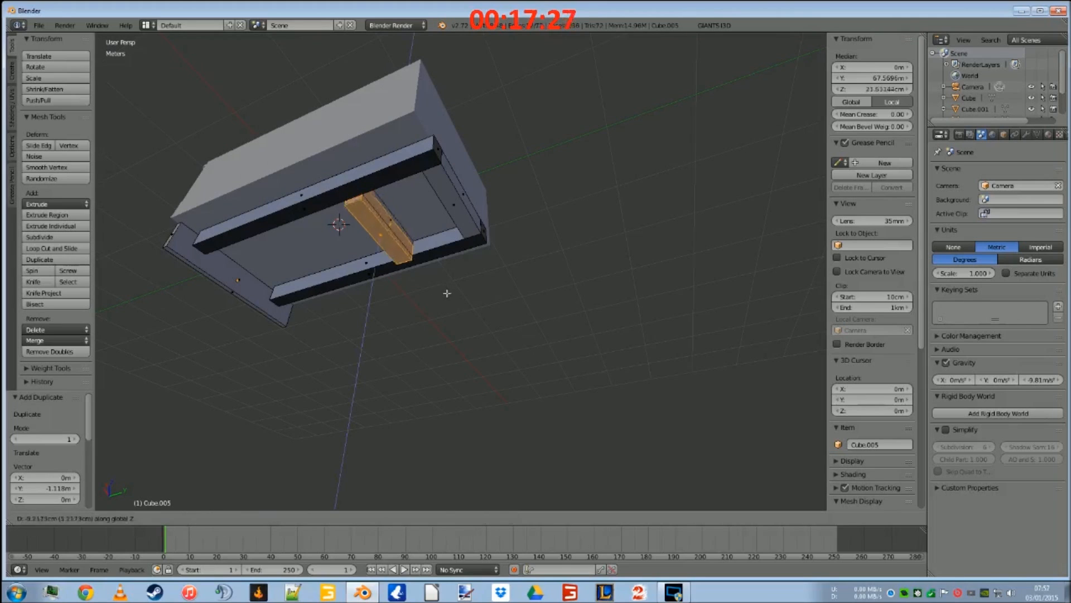
pyautogui.click(434, 344)
pyautogui.press('x')
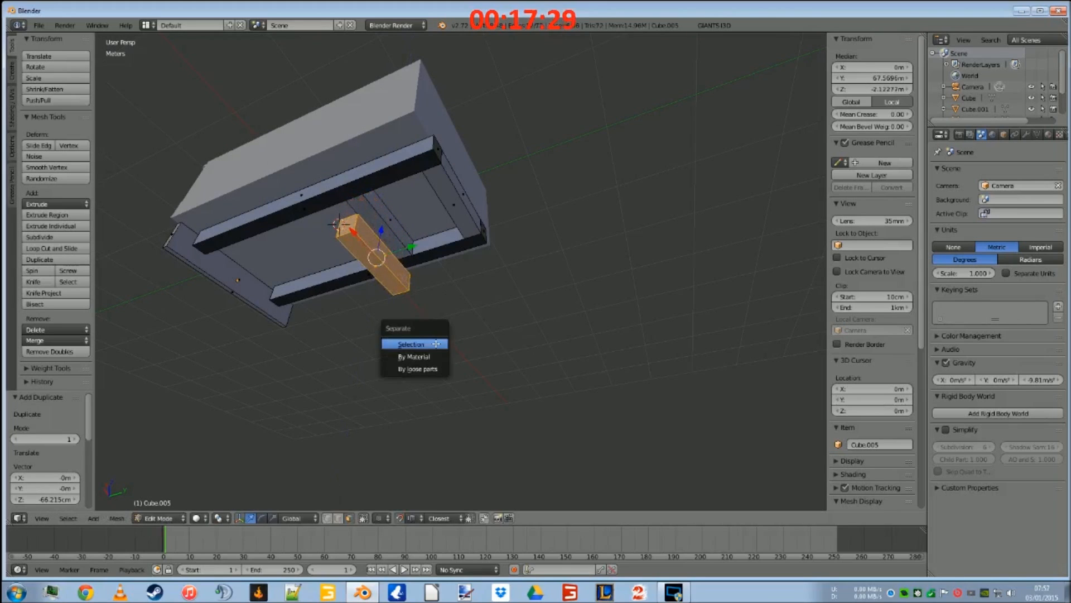
pyautogui.click(433, 342)
pyautogui.press('Tab')
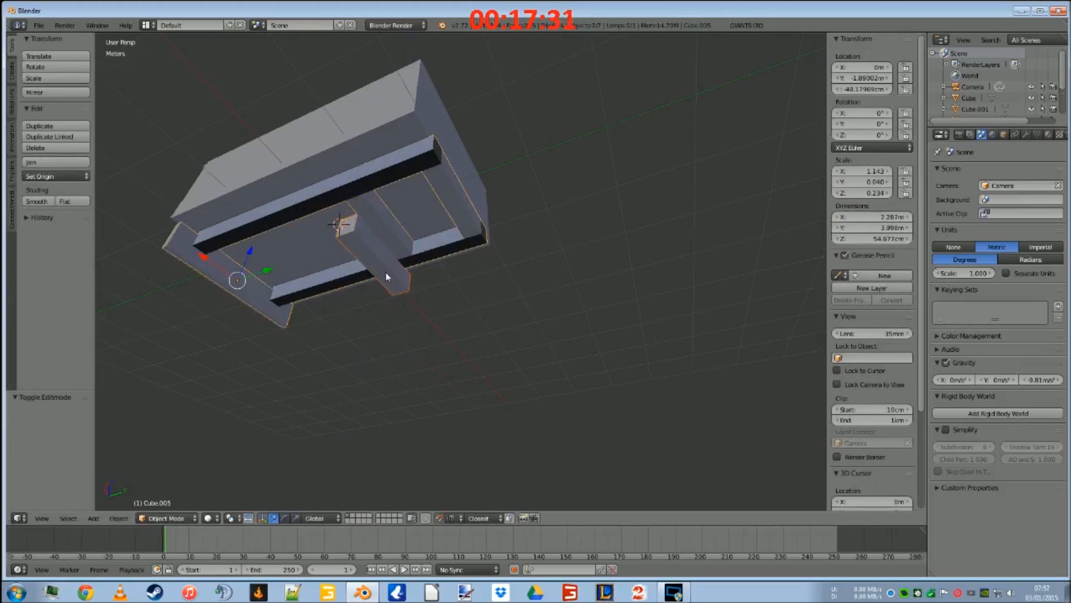
# Try to rotate the separated block 90° about Z around its current origin
pyautogui.click(869, 135)
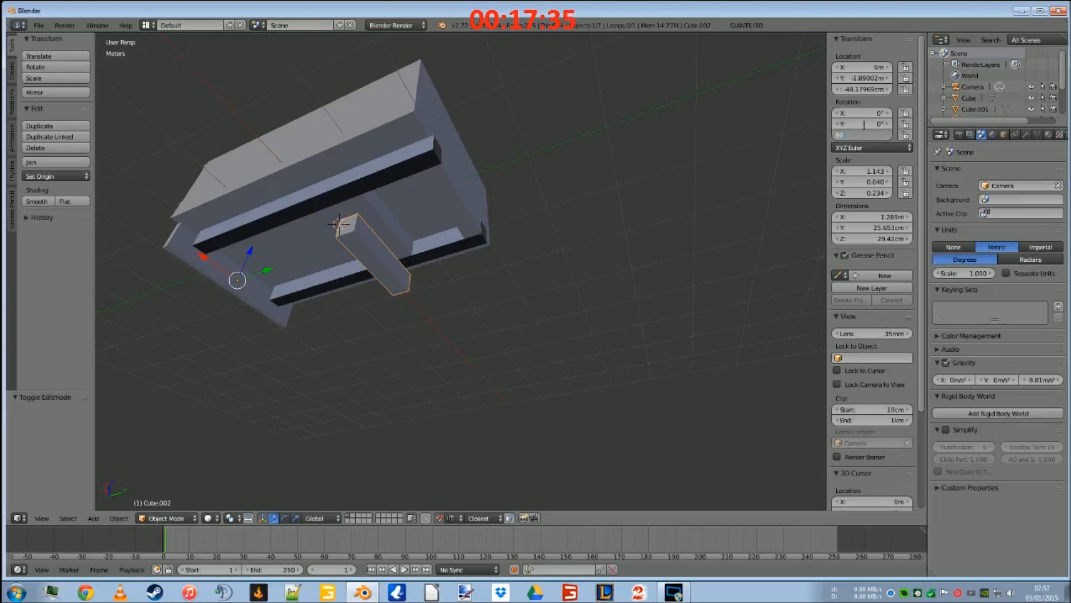
pyautogui.press('Return')
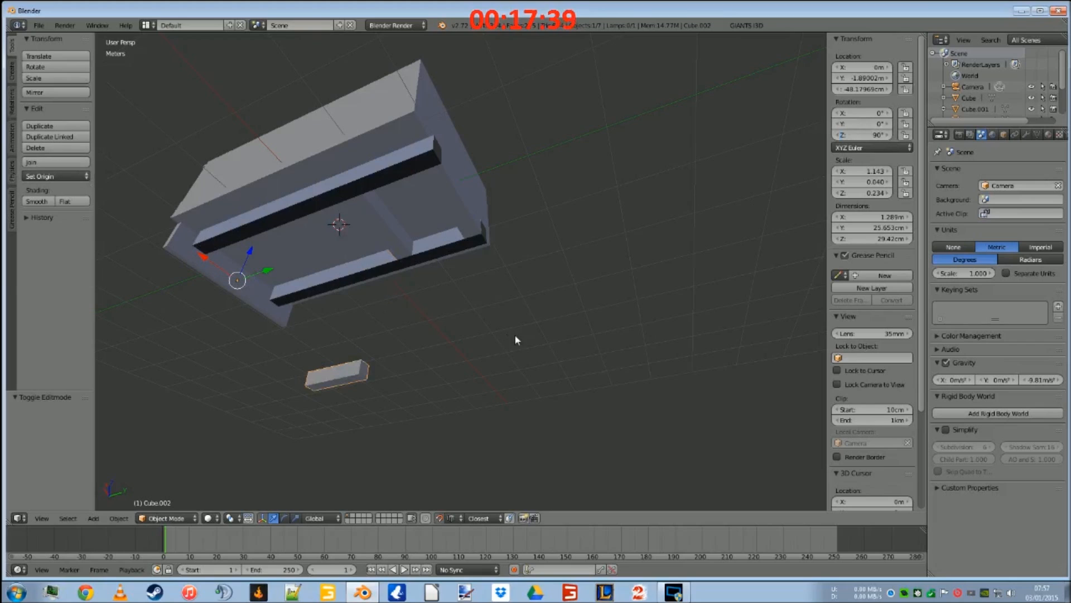
pyautogui.hotkey('ctrl', 'z')
# Set the separated block's origin to its center of mass and its Z rotation to 90°
pyautogui.click(58, 178)
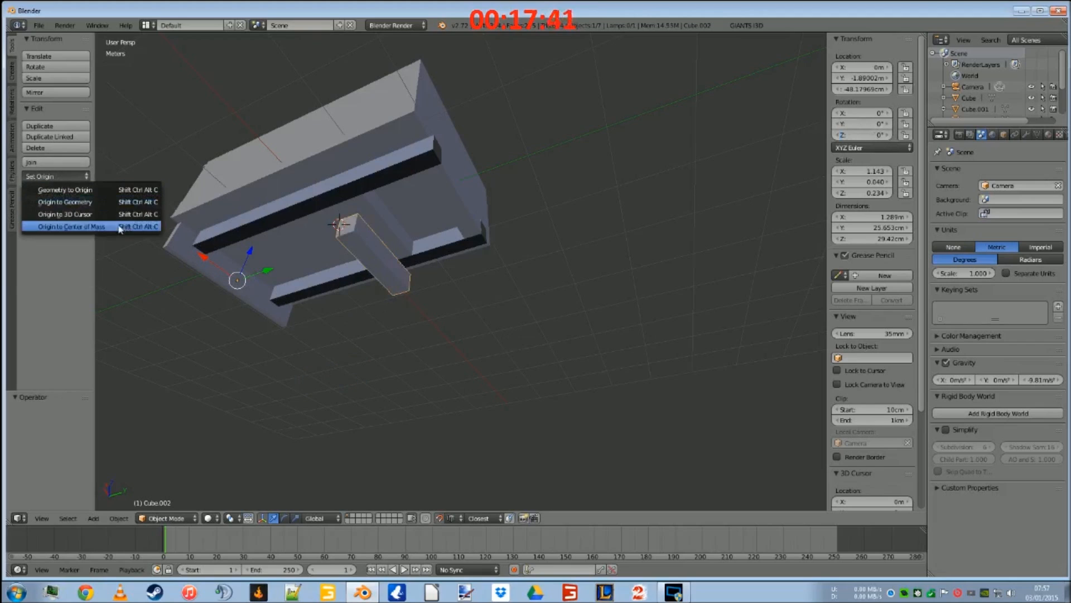
pyautogui.click(117, 227)
pyautogui.click(869, 133)
pyautogui.write('90')
pyautogui.press('Return')
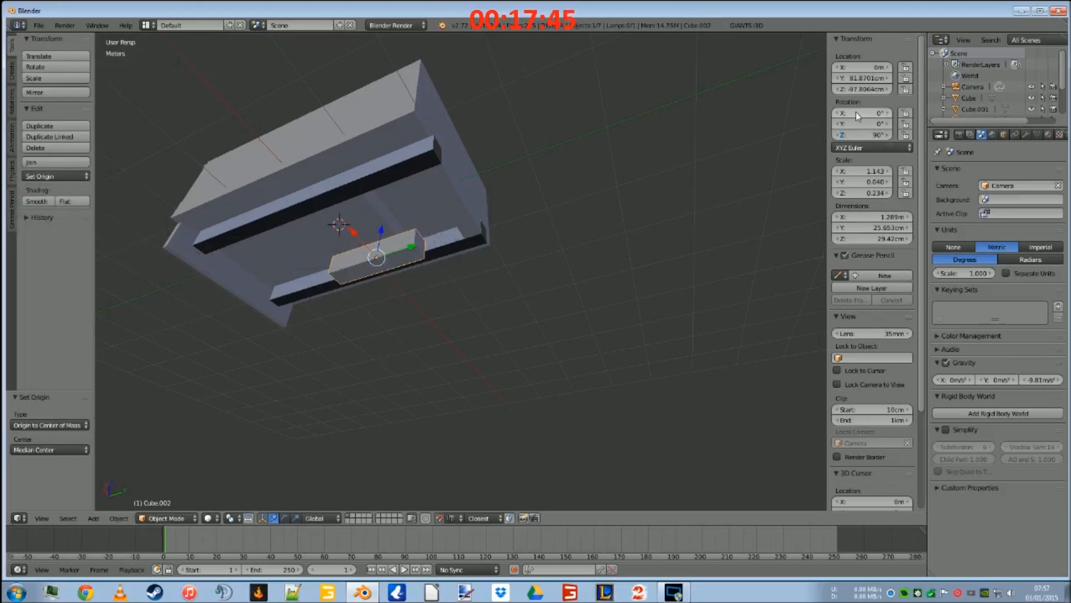
# Raise the rotated block to about Z -61 cm and move it about 51.6 cm along Y beneath the crosspieces
pyautogui.moveTo(578, 289); pyautogui.dragTo(622, 330, button='middle')
pyautogui.moveTo(416, 258)
pyautogui.mouseDown()
pyautogui.moveTo(413, 244)
pyautogui.moveTo(423, 259)
pyautogui.moveTo(497, 262)
pyautogui.moveTo(402, 258)
pyautogui.moveTo(403, 248)
pyautogui.mouseUp()
pyautogui.moveTo(504, 313); pyautogui.dragTo(359, 342, button='middle')
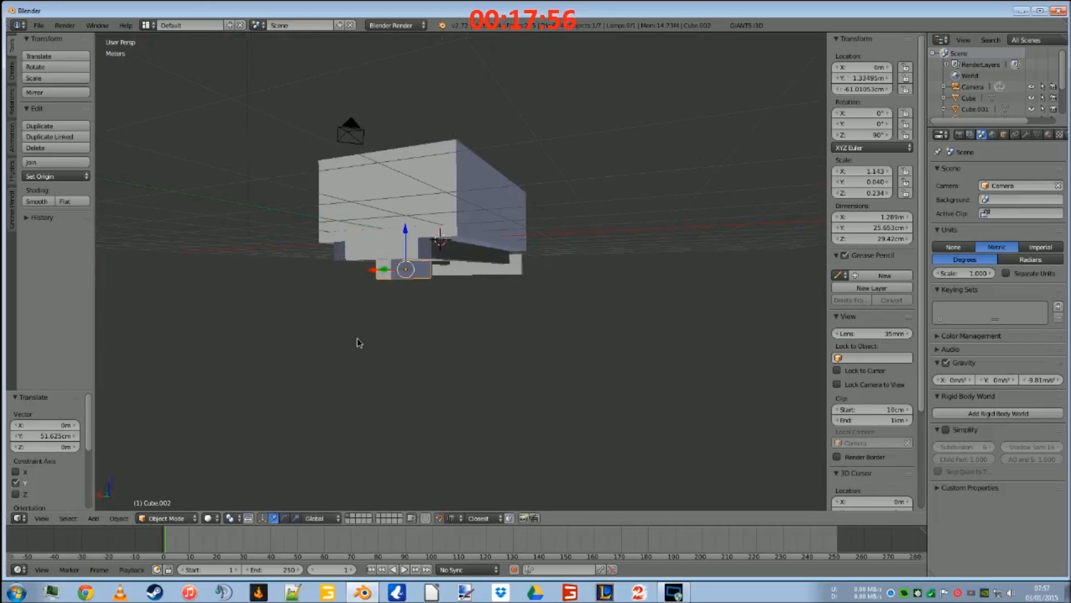
# Lengthen the block by moving its outer end face about 1.56 m along Y beyond the frame
pyautogui.press('Tab')
pyautogui.rightClick(381, 269)
pyautogui.moveTo(419, 331); pyautogui.dragTo(375, 297, button='middle')
pyautogui.moveTo(383, 279); pyautogui.dragTo(296, 279)
pyautogui.moveTo(296, 279); pyautogui.dragTo(430, 329, button='middle')
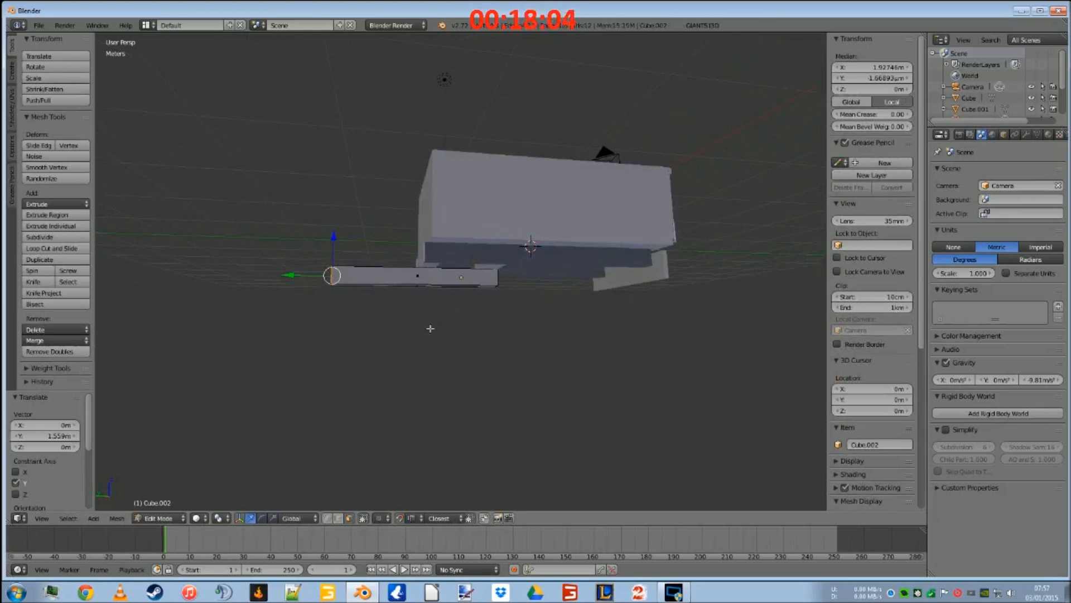
# Add a single centred loop cut across the lengthened bar beneath the frame
pyautogui.hotkey('ctrl', 'r')
pyautogui.click(409, 285)
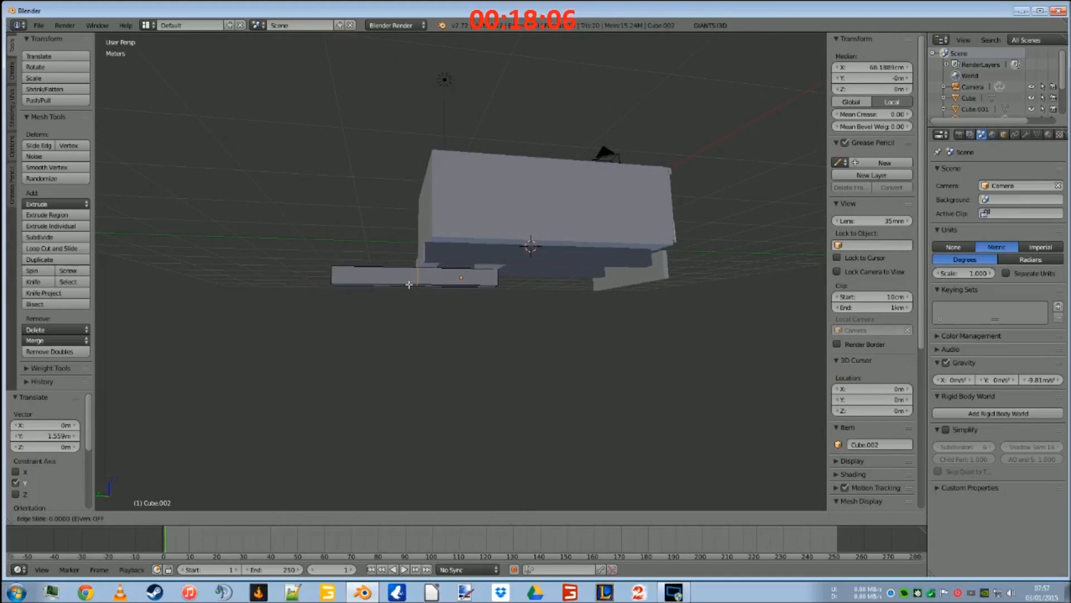
pyautogui.click(409, 285)
# Switch to face selection, select the bar's outer end face and lower it about 22.3 cm along Z
pyautogui.moveTo(439, 318)
pyautogui.mouseDown(button='middle')
pyautogui.moveTo(485, 354)
pyautogui.moveTo(493, 389)
pyautogui.moveTo(327, 297)
pyautogui.moveTo(446, 313)
pyautogui.mouseUp(button='middle')
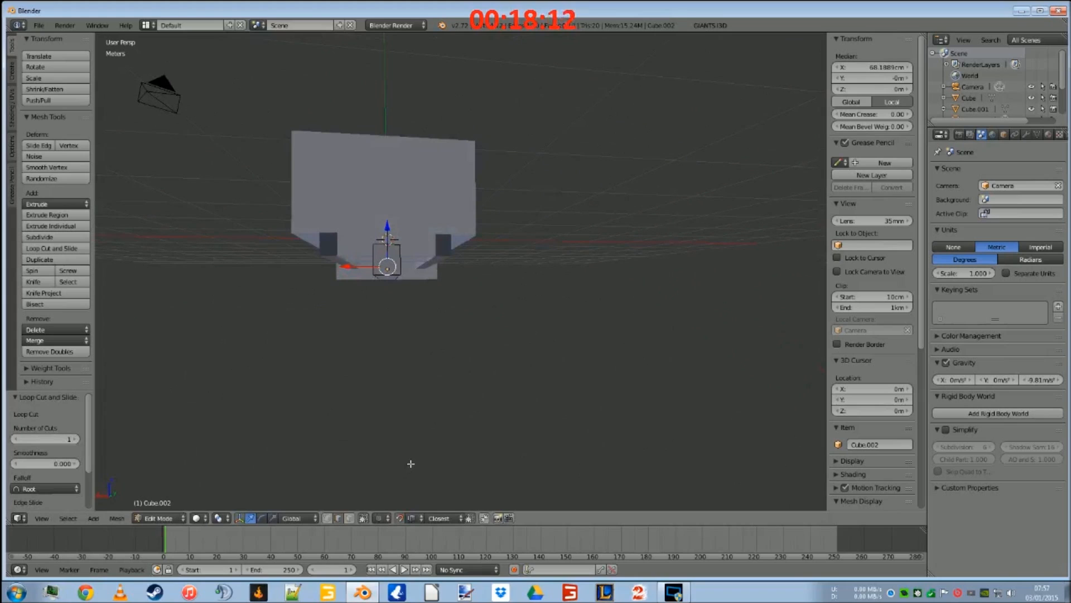
pyautogui.hotkey('ctrl', 'Tab')
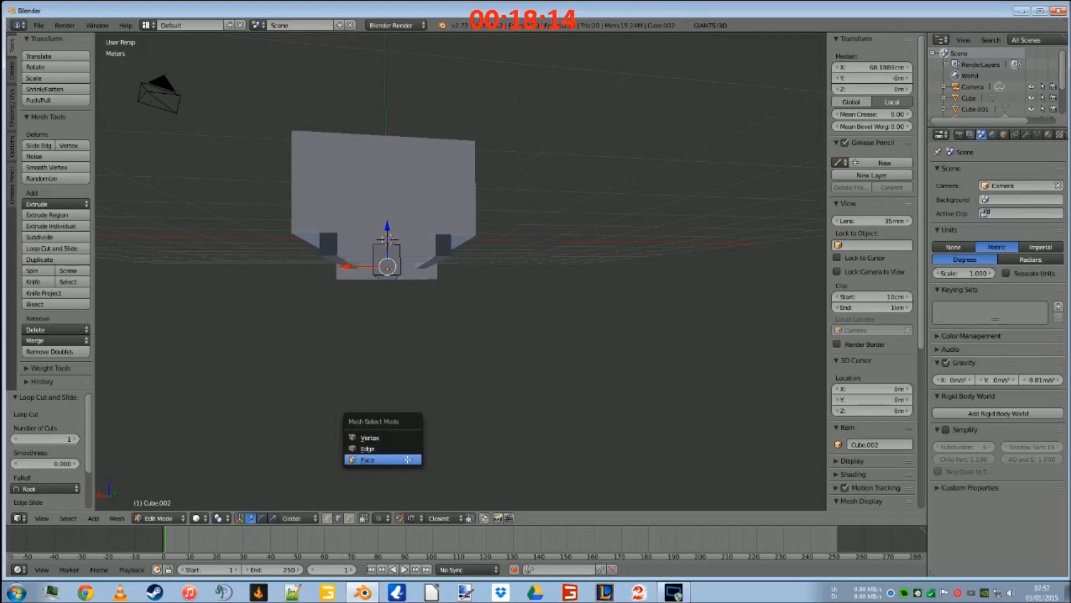
pyautogui.click(410, 459)
pyautogui.rightClick(383, 268)
pyautogui.moveTo(383, 313); pyautogui.dragTo(246, 350, button='middle')
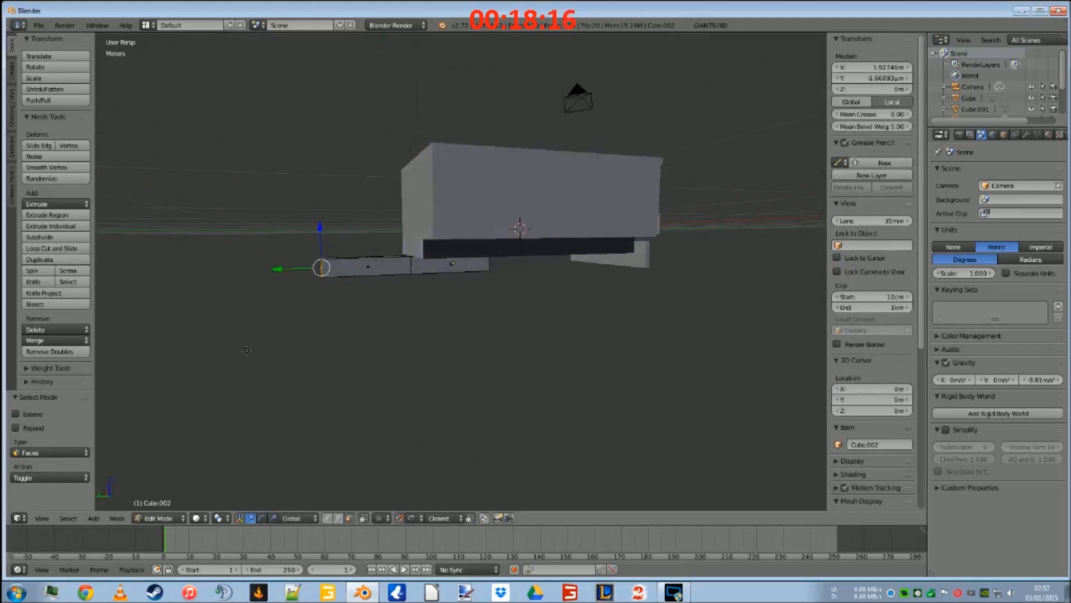
pyautogui.moveTo(320, 228); pyautogui.dragTo(323, 243)
# Scale the bar's end face to about 0.464 along Z and fine-tune its height to a local Z of about -91 cm
pyautogui.moveTo(347, 331); pyautogui.dragTo(390, 354, button='middle')
pyautogui.press('s')
pyautogui.press('z')
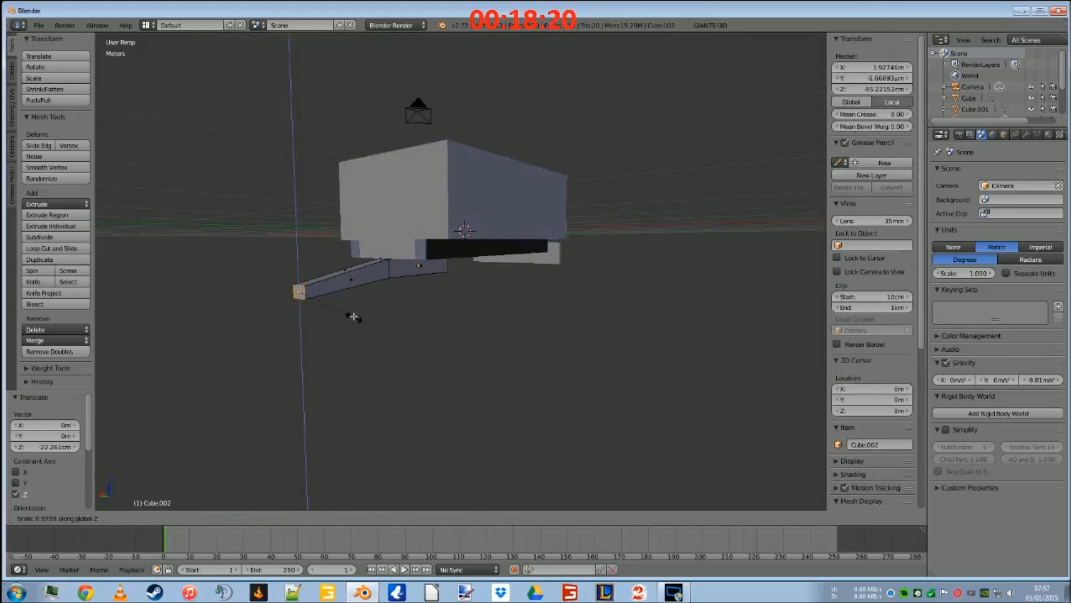
pyautogui.click(347, 310)
pyautogui.moveTo(348, 309); pyautogui.dragTo(257, 298, button='middle')
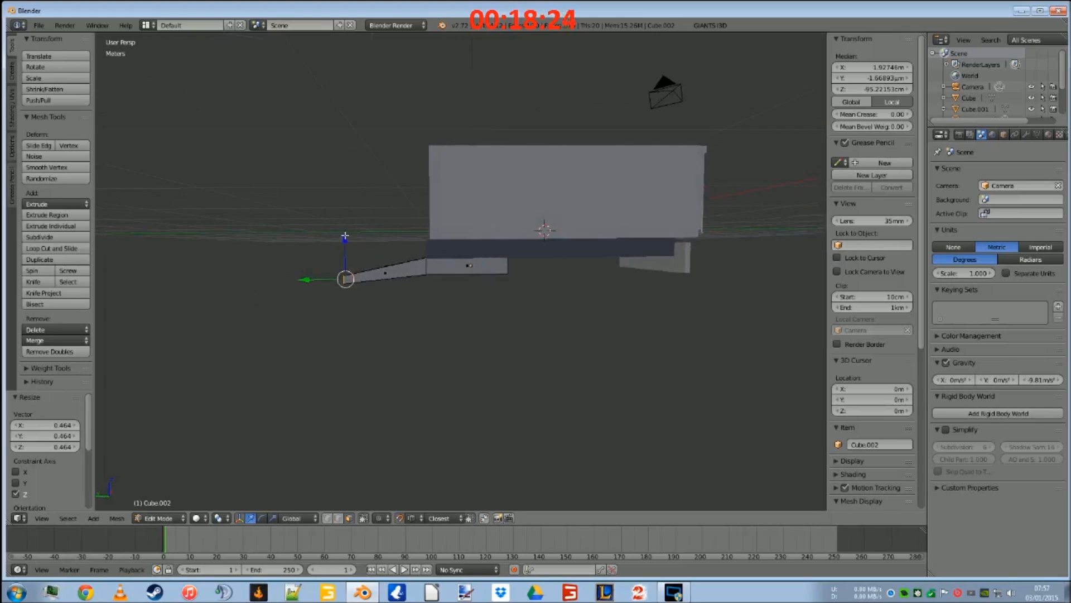
pyautogui.moveTo(345, 239); pyautogui.dragTo(345, 241)
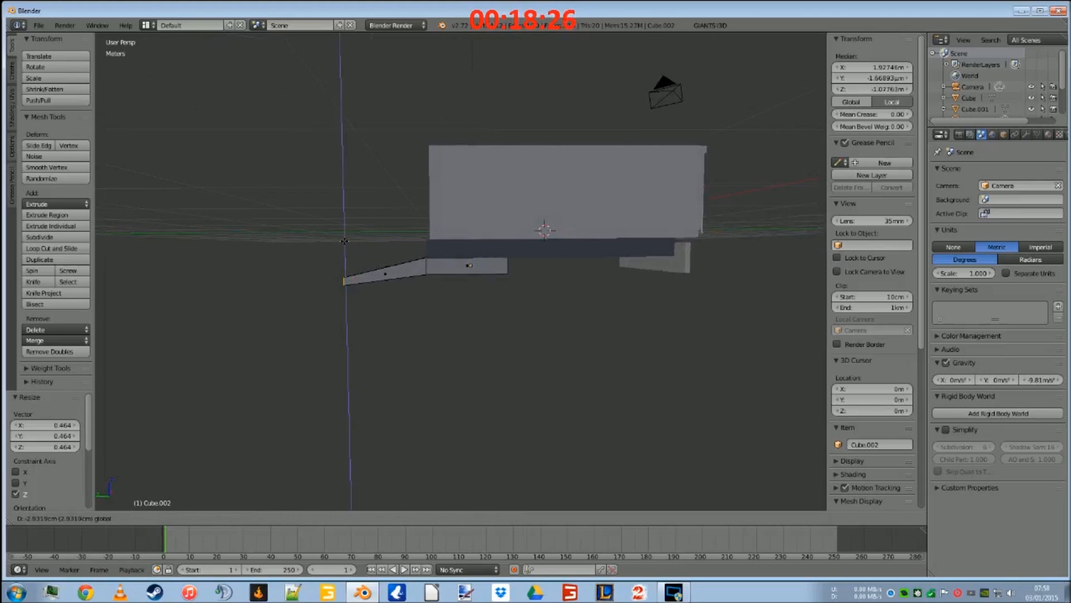
pyautogui.moveTo(344, 241); pyautogui.dragTo(345, 238)
# Add a torus to the bar's mesh and move it about 3.24 m along Y
pyautogui.moveTo(375, 326); pyautogui.dragTo(471, 369, button='middle')
pyautogui.scroll(2, 463, 342)
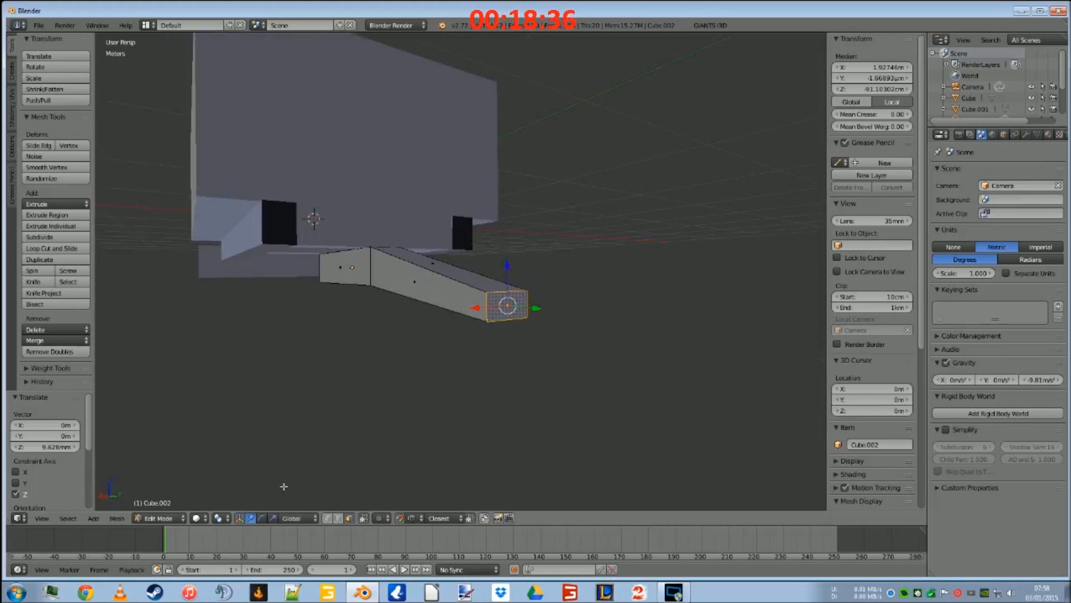
pyautogui.hotkey('shift', 'a')
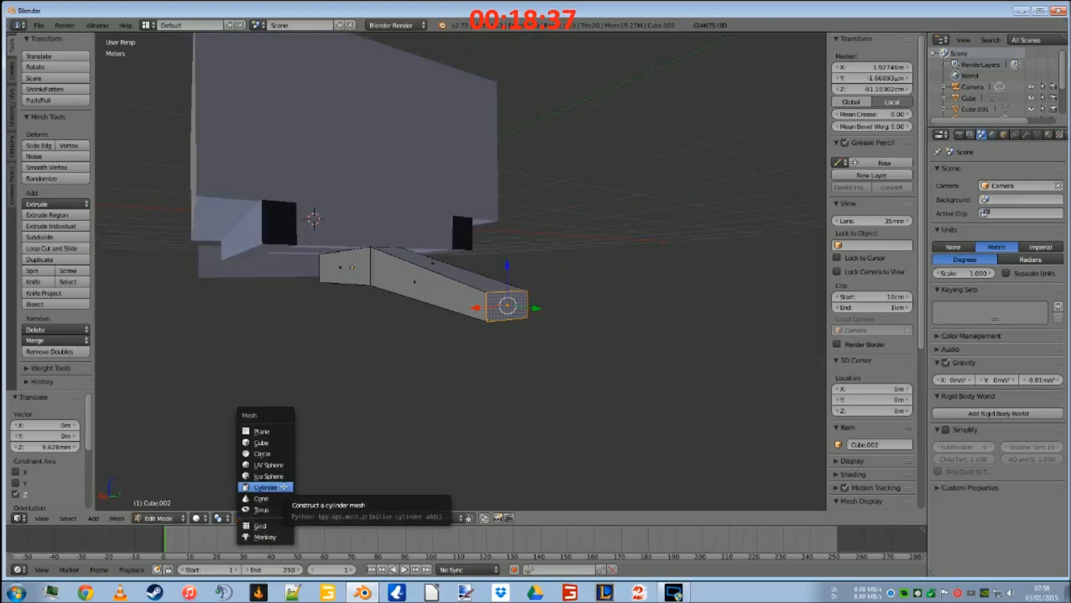
pyautogui.click(262, 508)
pyautogui.moveTo(305, 280); pyautogui.dragTo(309, 234, button='middle')
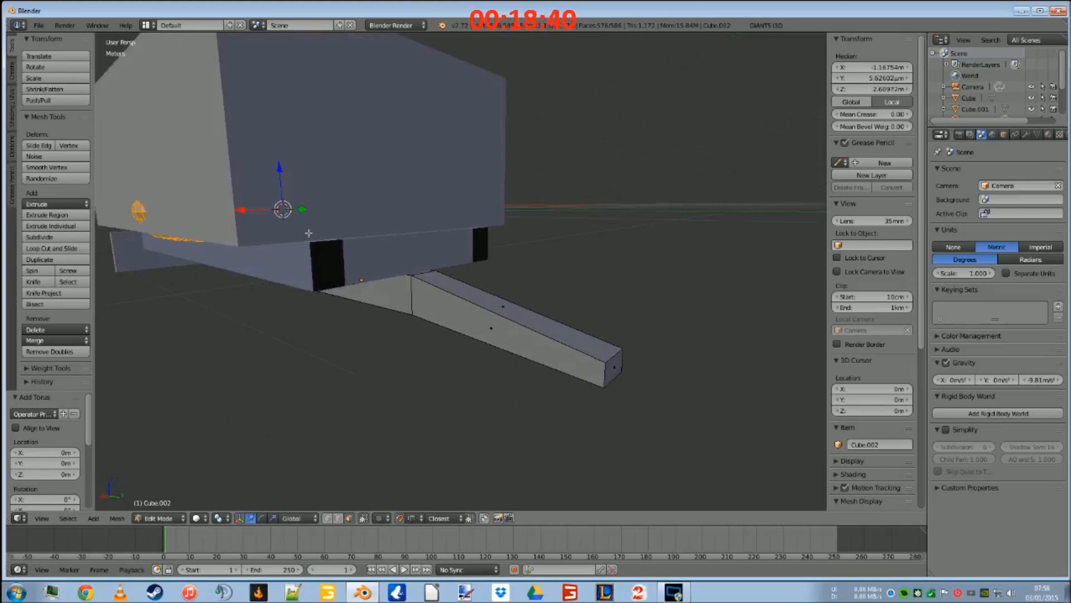
pyautogui.press('g')
pyautogui.press('y')
pyautogui.click(637, 416)
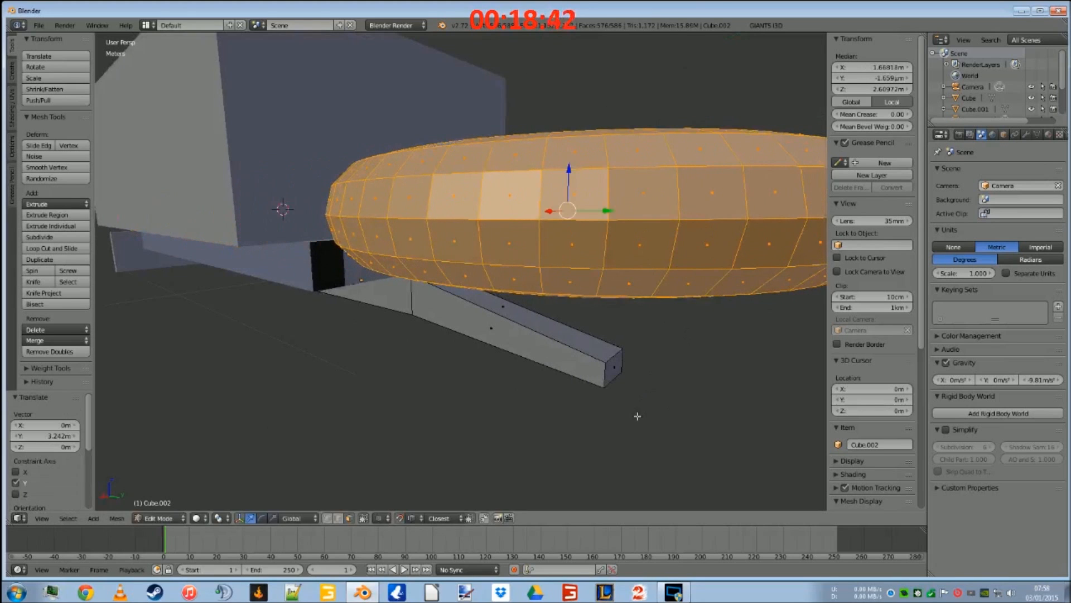
# Shrink the torus to about 0.136, then slightly further, making a ring small enough for the bar's end
pyautogui.press('s')
pyautogui.click(598, 262)
pyautogui.moveTo(598, 263); pyautogui.dragTo(578, 316, button='middle')
pyautogui.press('s')
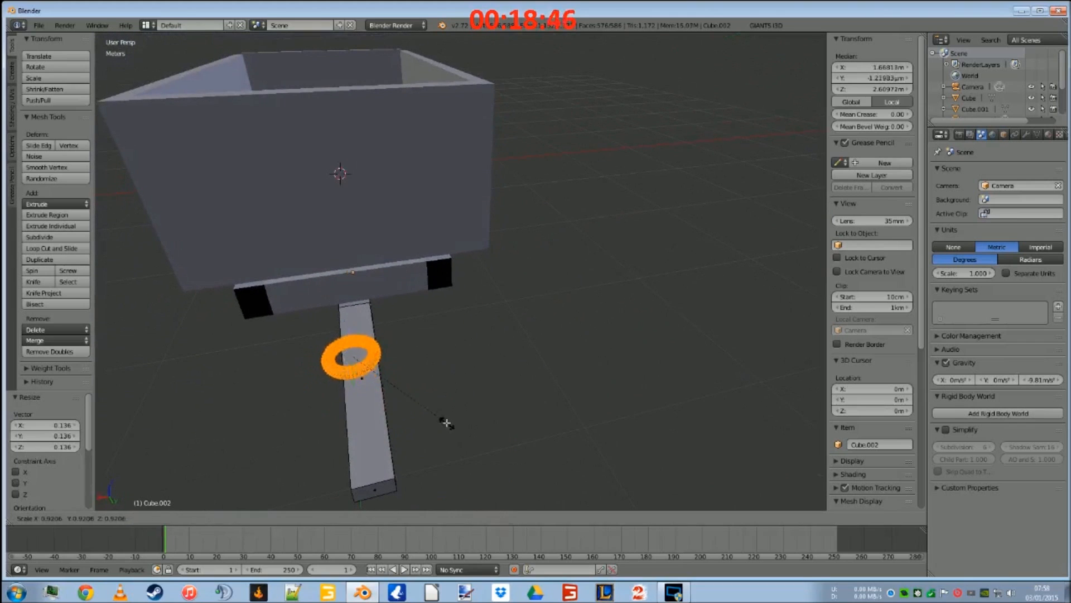
pyautogui.click(424, 387)
# Lower the ring and move it along Y onto the bar's outer end, at local X about 1.98 m and Z about -90 cm
pyautogui.moveTo(426, 387); pyautogui.dragTo(490, 373, button='middle')
pyautogui.moveTo(591, 181); pyautogui.dragTo(583, 315)
pyautogui.moveTo(623, 366); pyautogui.dragTo(647, 373)
pyautogui.moveTo(647, 374); pyautogui.dragTo(547, 402, button='middle')
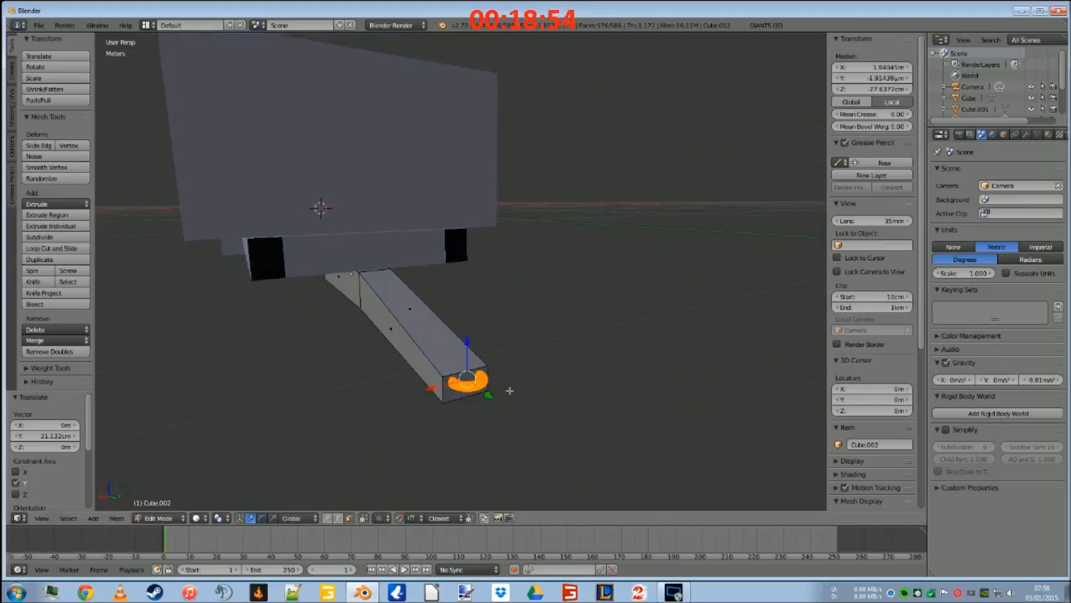
pyautogui.moveTo(469, 343); pyautogui.dragTo(468, 352)
pyautogui.moveTo(487, 400); pyautogui.dragTo(490, 401)
pyautogui.moveTo(491, 402); pyautogui.dragTo(516, 402, button='middle')
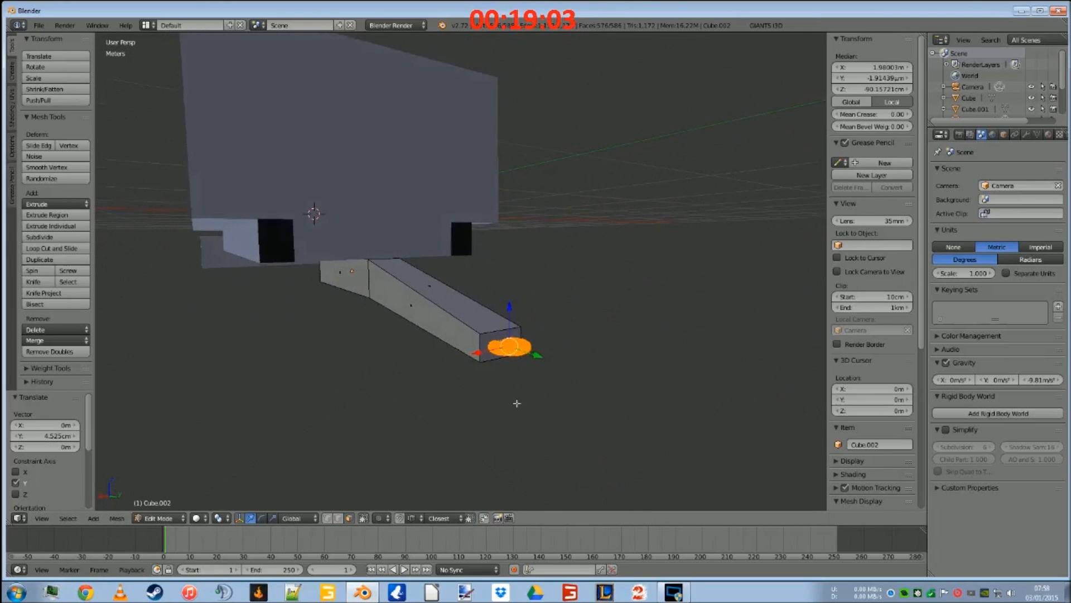
# Scale the bar's end face to about 0.724, flatten it further along Z to match the ring, and leave mesh editing
pyautogui.rightClick(483, 342)
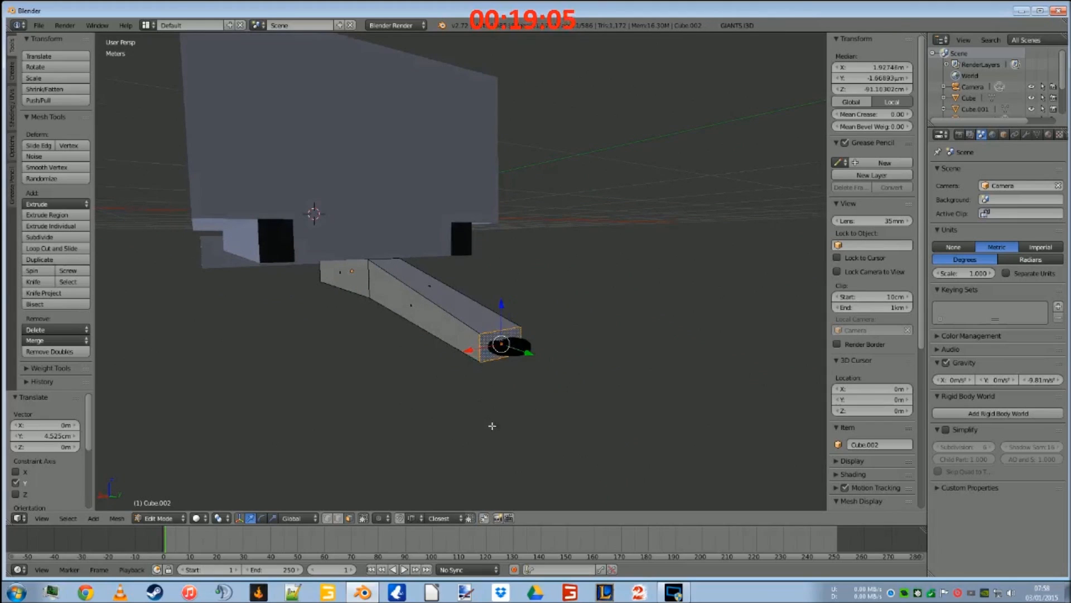
pyautogui.press('s')
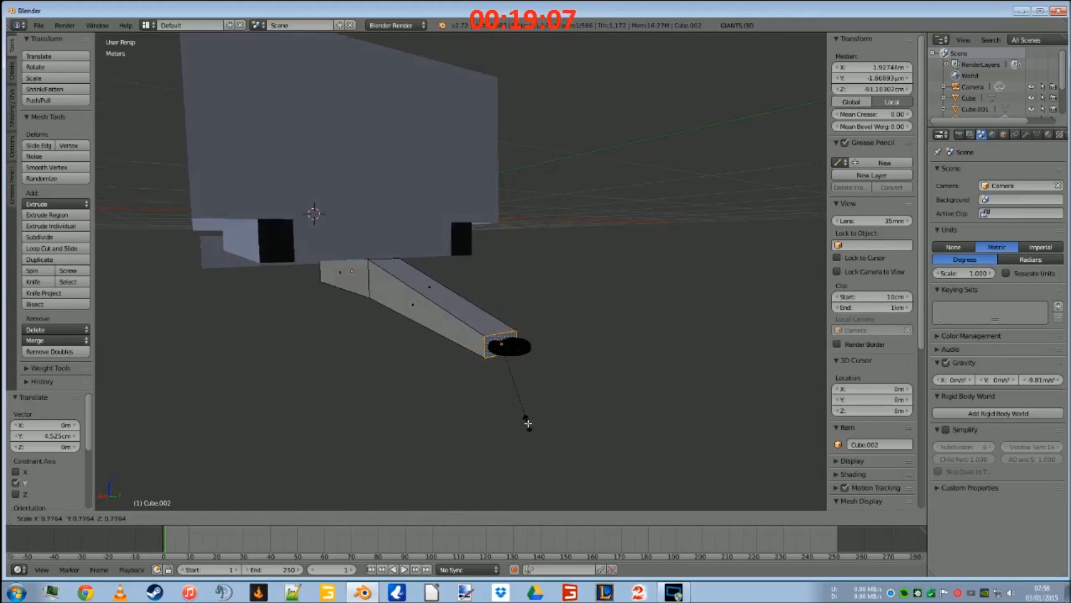
pyautogui.click(527, 418)
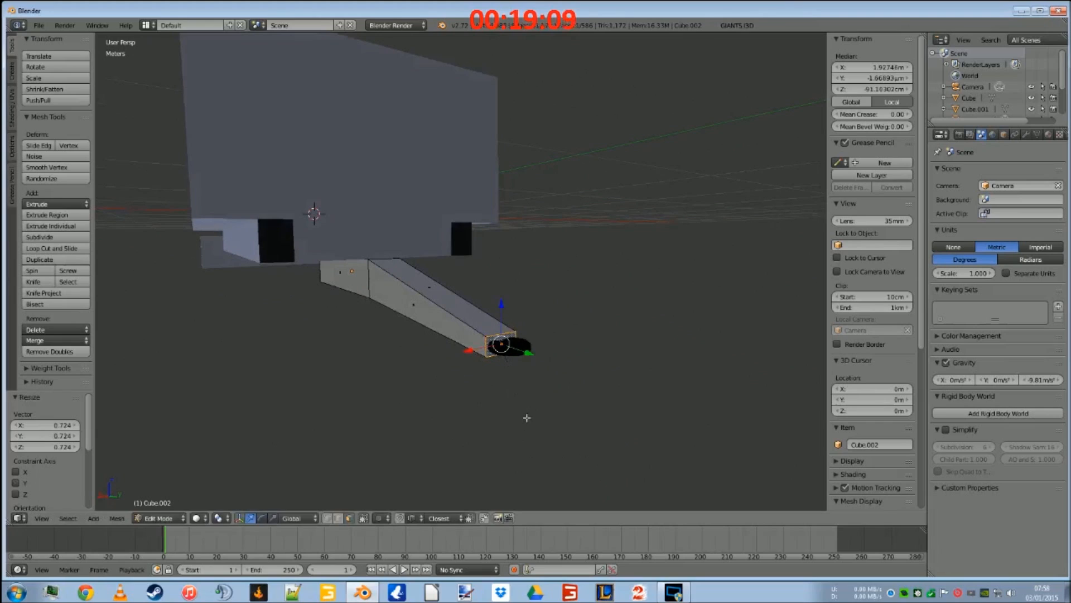
pyautogui.press('s')
pyautogui.press('z')
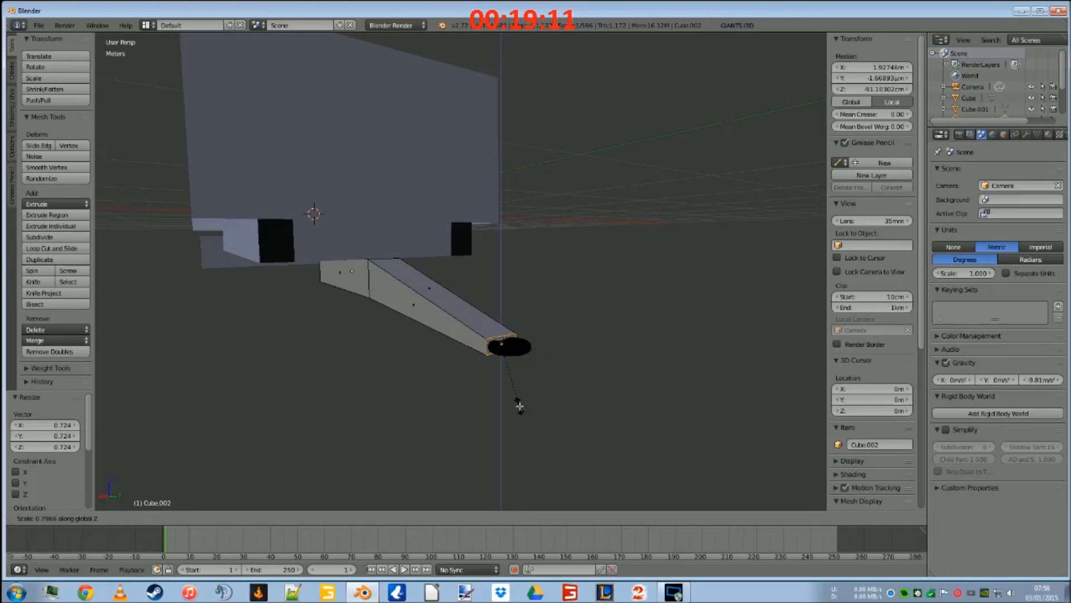
pyautogui.click(519, 406)
pyautogui.moveTo(535, 430); pyautogui.dragTo(558, 431, button='middle')
pyautogui.press('Tab')
# Inspect the box's underside, frame and tapered bar from several angles
pyautogui.scroll(-8, 588, 430)
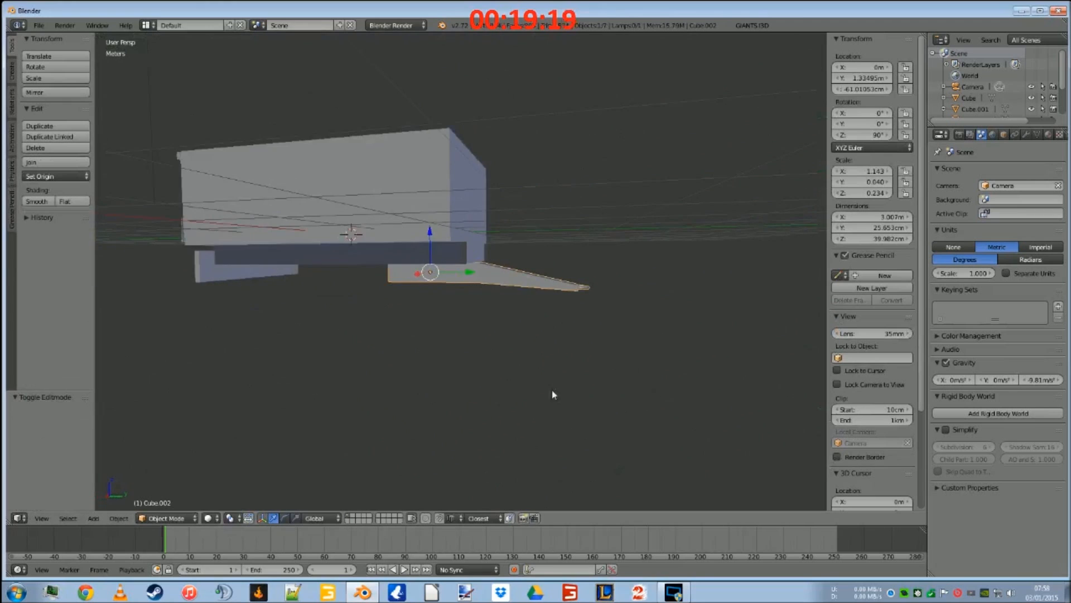
pyautogui.moveTo(431, 361); pyautogui.dragTo(731, 302, button='middle')
pyautogui.scroll(5, 479, 309)
pyautogui.moveTo(478, 299); pyautogui.dragTo(524, 336, button='middle')
pyautogui.moveTo(448, 333); pyautogui.dragTo(501, 371, button='middle')
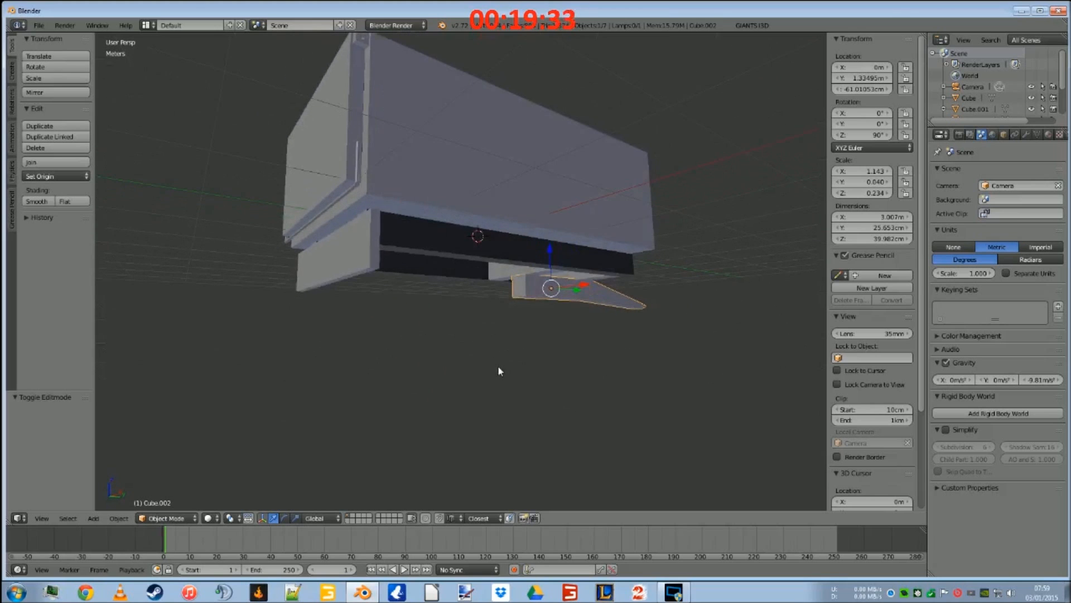
pyautogui.scroll(1, 499, 368)
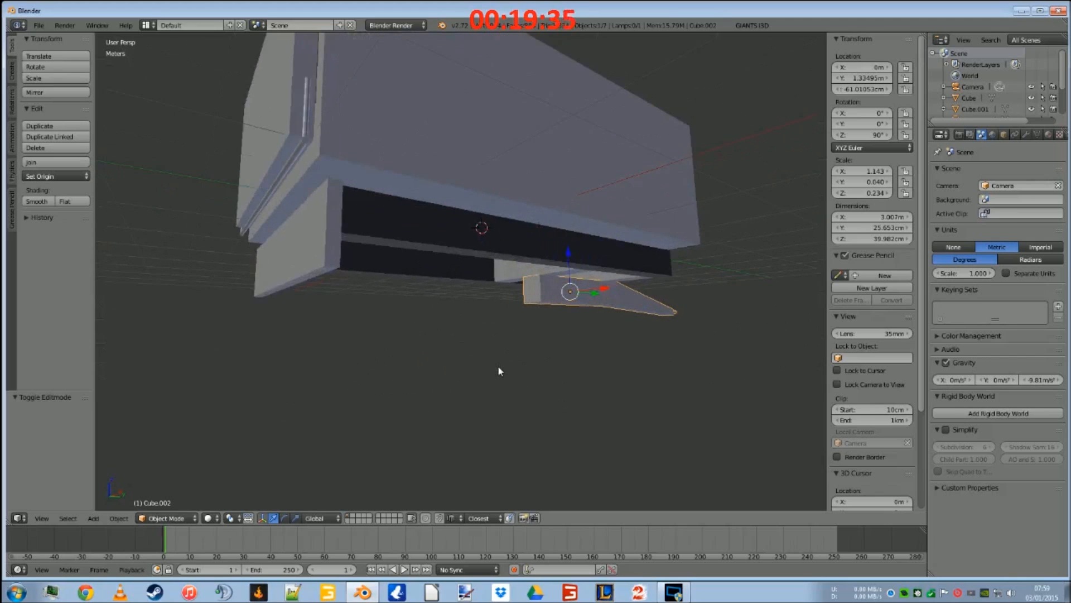
pyautogui.moveTo(471, 350)
pyautogui.mouseDown(button='middle')
pyautogui.moveTo(459, 364)
pyautogui.moveTo(456, 348)
pyautogui.mouseUp(button='middle')
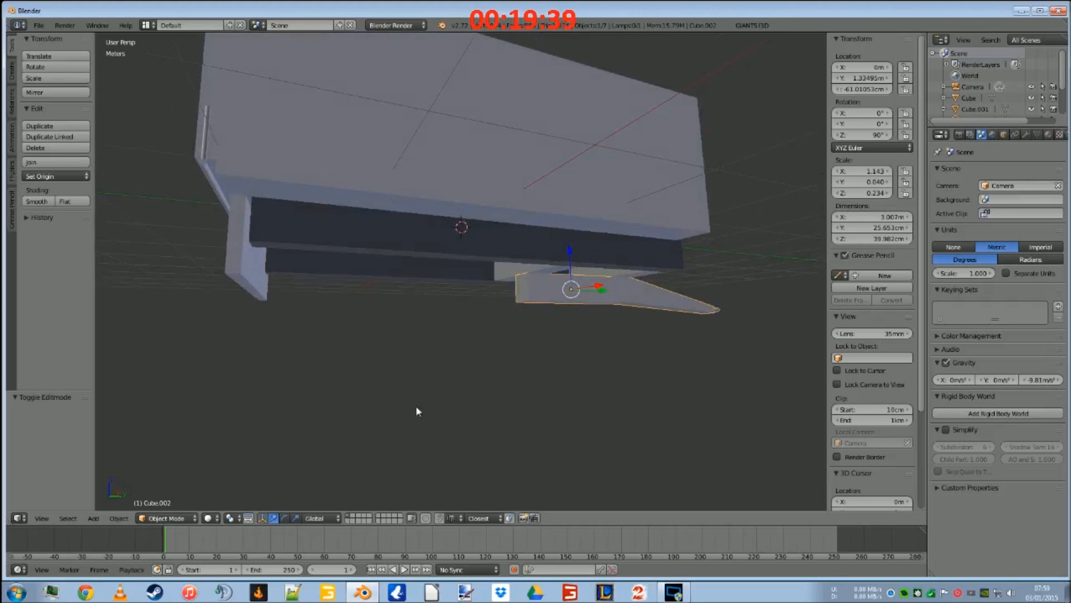
# Add a cylinder and set its Y rotation to 90°
pyautogui.hotkey('shift', 'a')
pyautogui.moveTo(417, 408)
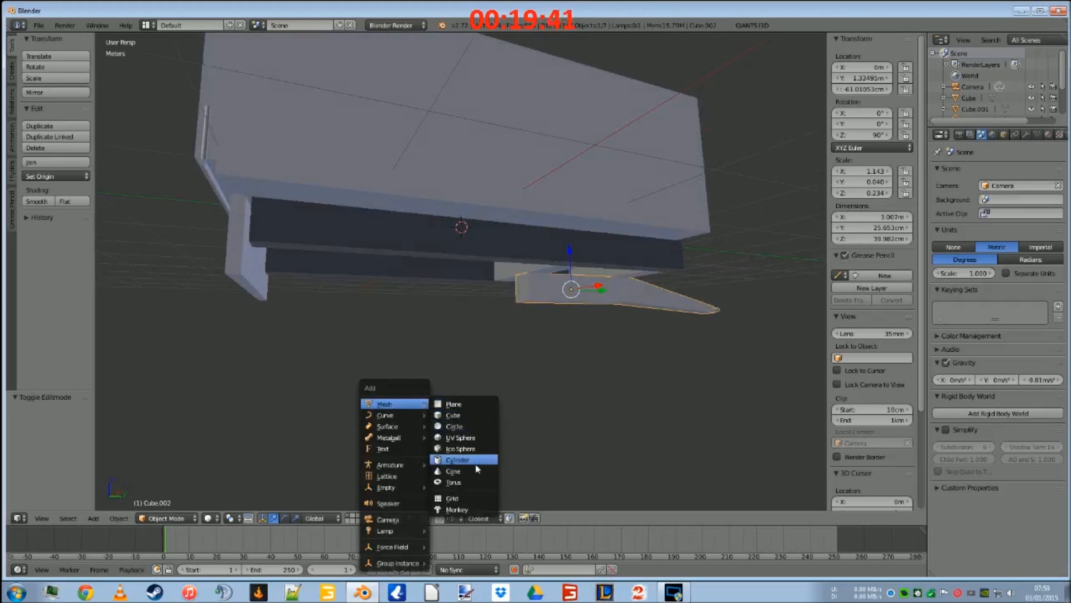
pyautogui.click(459, 459)
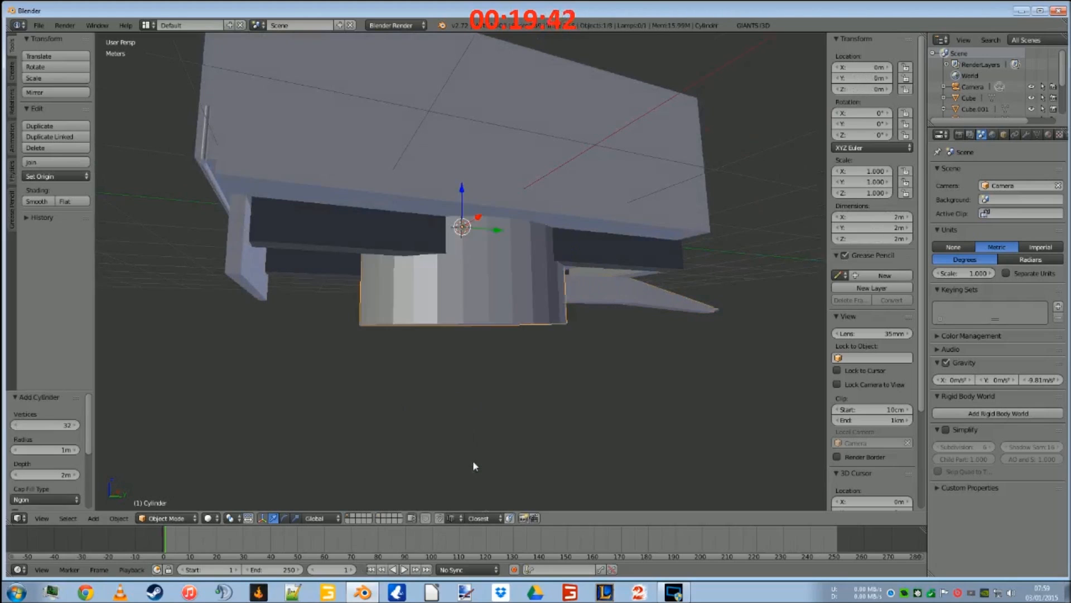
pyautogui.click(877, 124)
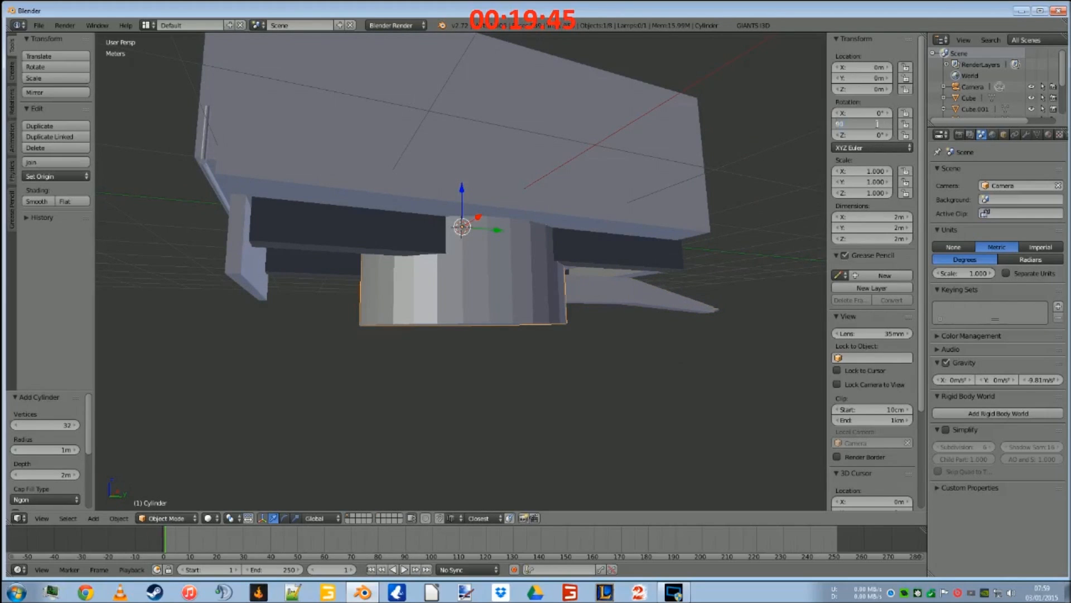
pyautogui.write('90')
pyautogui.press('Return')
# Scale the cylinder by 0.125 in Y and Z, keeping its length along X
pyautogui.press('s')
pyautogui.hotkey('shift', 'x')
pyautogui.write('.125')
pyautogui.press('Return')
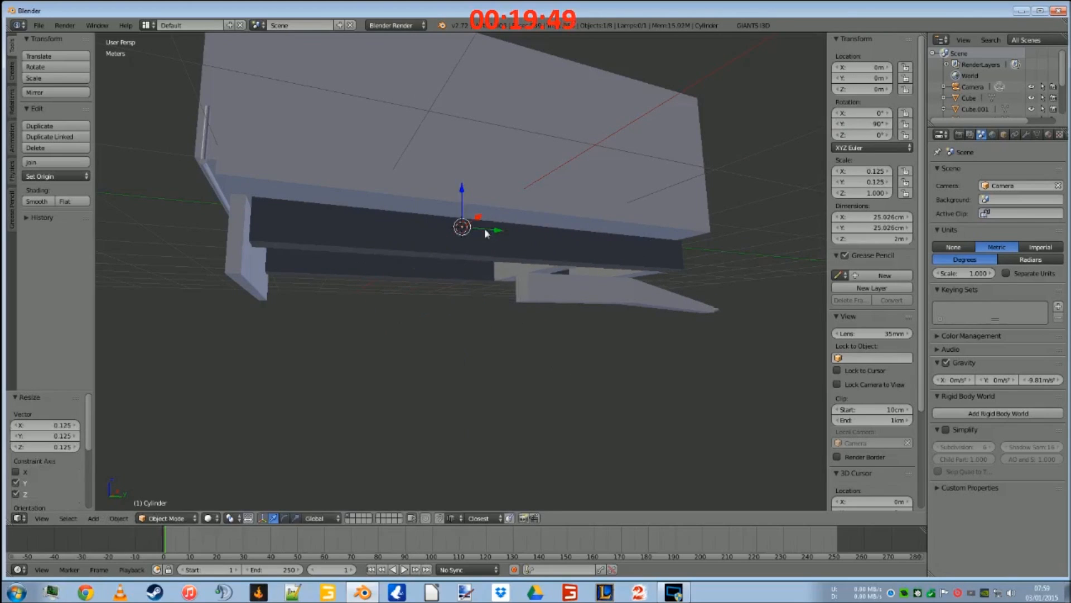
# Move the cylinder about 65.3 cm down and about 1.29 m along negative Y beneath the frame
pyautogui.moveTo(463, 191); pyautogui.dragTo(465, 255)
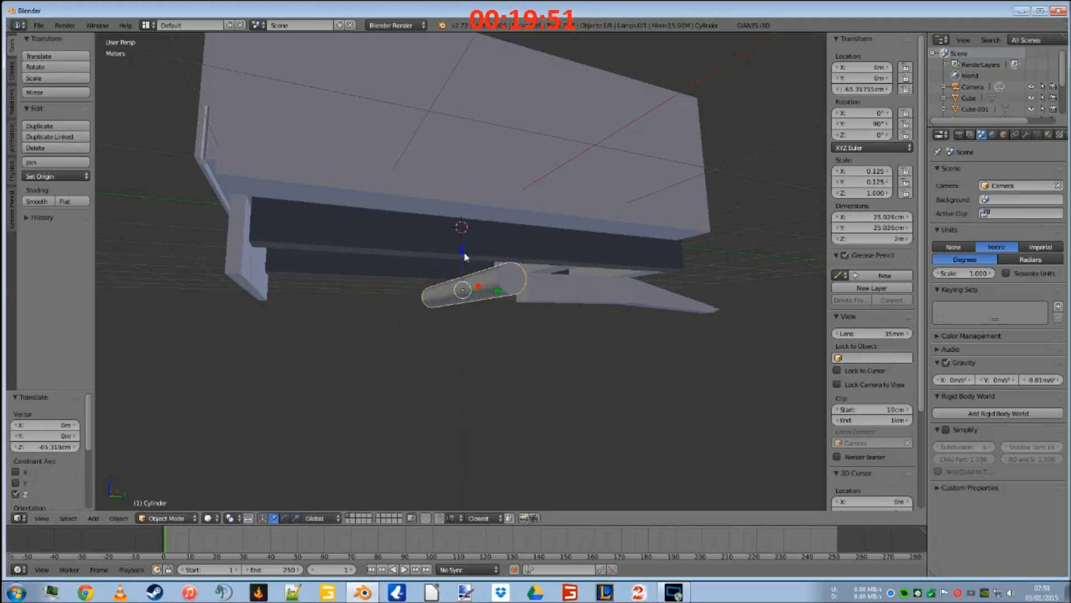
pyautogui.moveTo(498, 296); pyautogui.dragTo(363, 297)
pyautogui.moveTo(363, 296); pyautogui.dragTo(446, 334, button='middle')
# Thin the cylinder by a factor of about 0.694 in Y and Z, to a diameter of about 17.4 cm
pyautogui.press('s')
pyautogui.hotkey('shift', 'x')
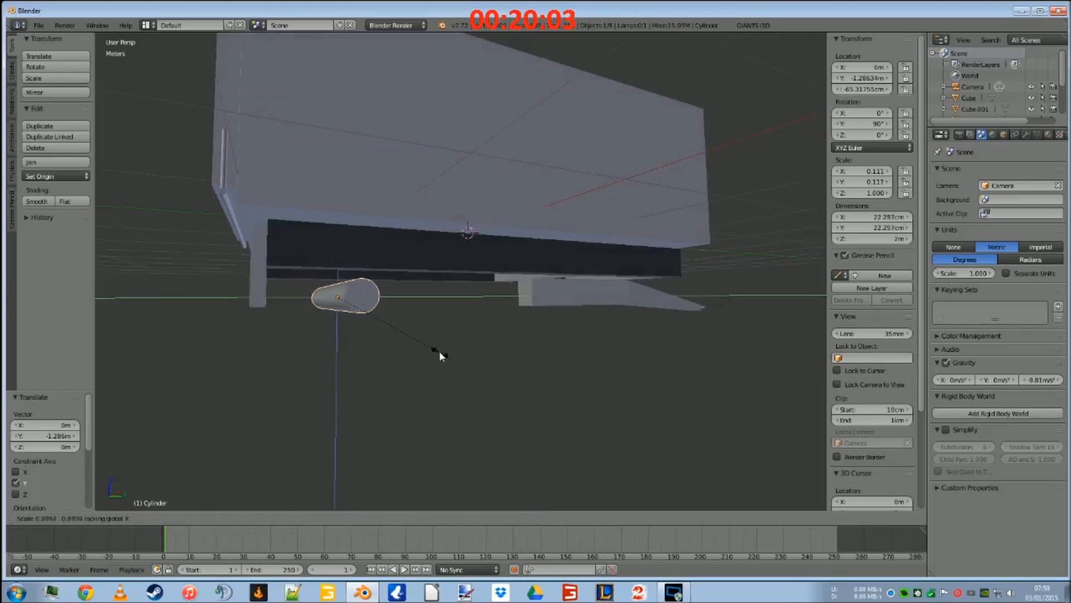
pyautogui.click(418, 342)
pyautogui.moveTo(419, 342); pyautogui.dragTo(396, 311, button='middle')
pyautogui.scroll(-4, 397, 311)
pyautogui.moveTo(503, 396); pyautogui.dragTo(366, 296, button='middle')
pyautogui.scroll(4, 365, 295)
pyautogui.moveTo(453, 290); pyautogui.dragTo(452, 316, button='middle')
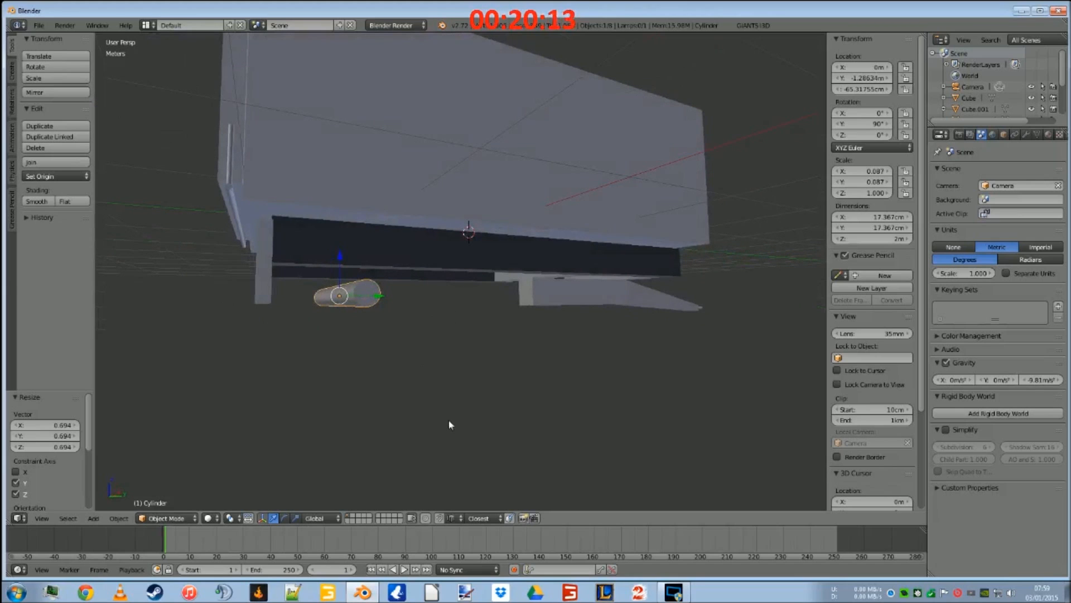
pyautogui.moveTo(449, 424); pyautogui.dragTo(420, 424, button='middle')
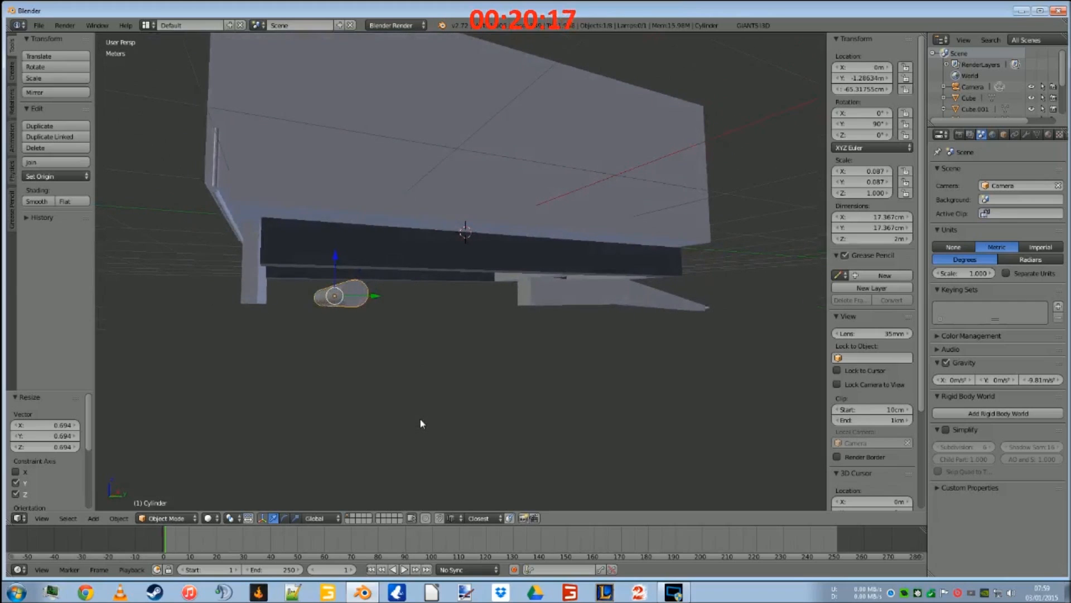
# Add a cube and scale it uniformly to about 0.232, giving sides of about 46.4 cm
pyautogui.hotkey('shift', 'a')
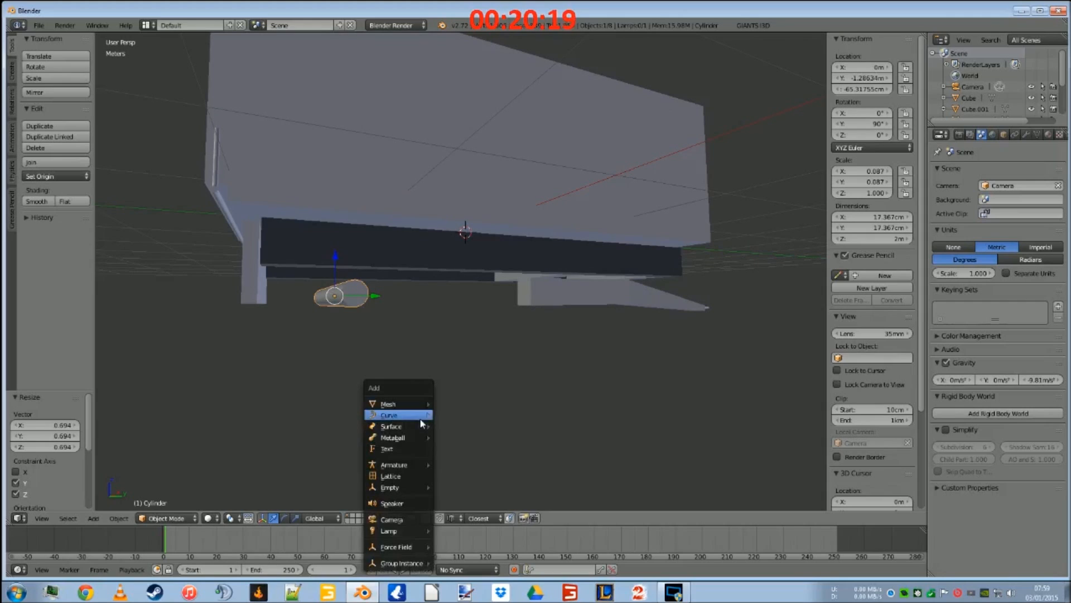
pyautogui.moveTo(424, 404)
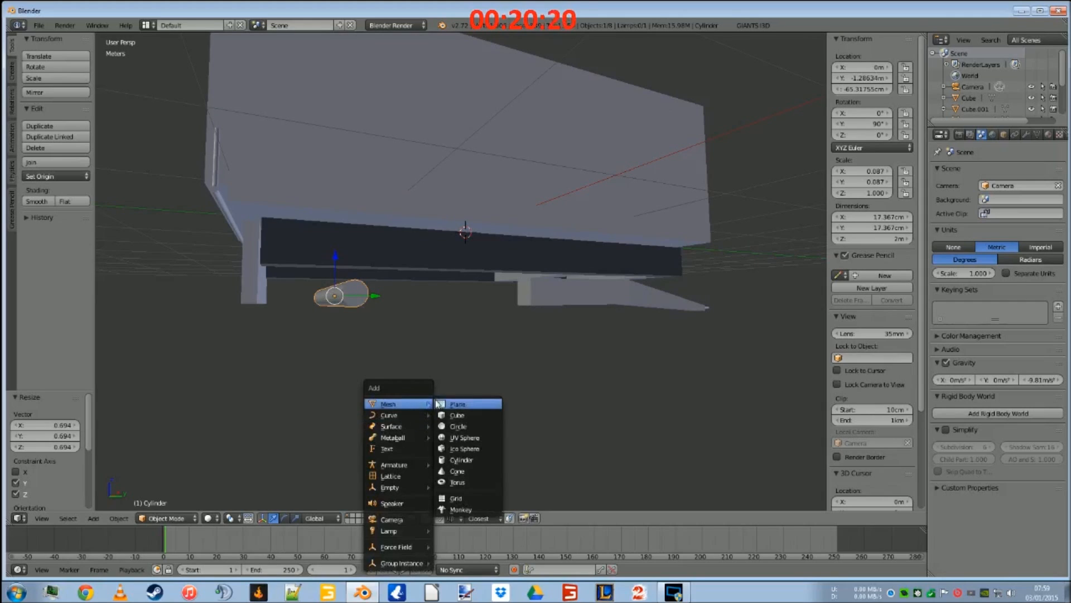
pyautogui.click(470, 416)
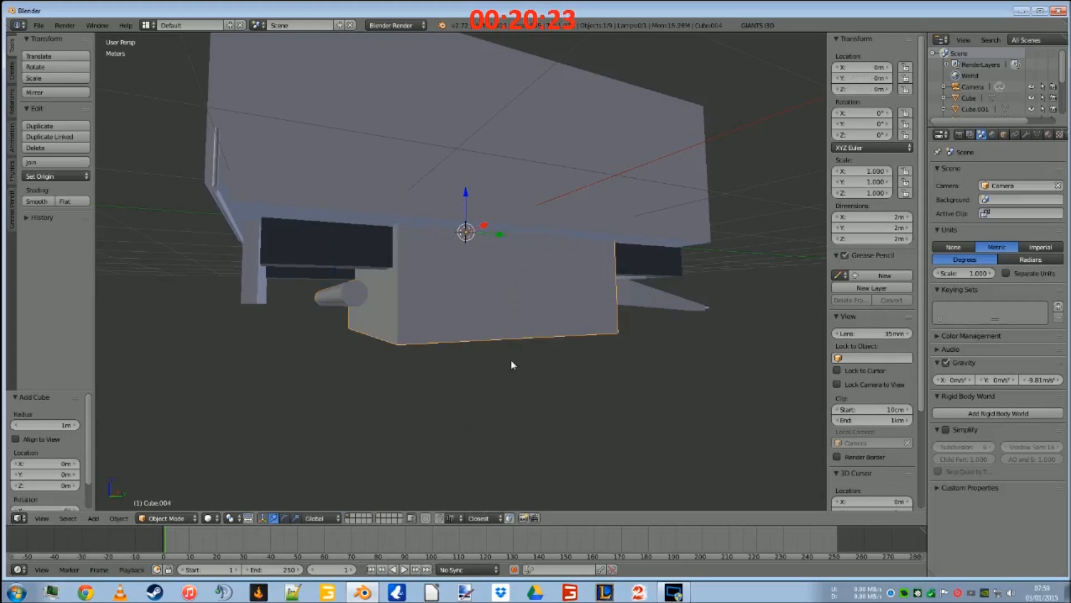
pyautogui.press('s')
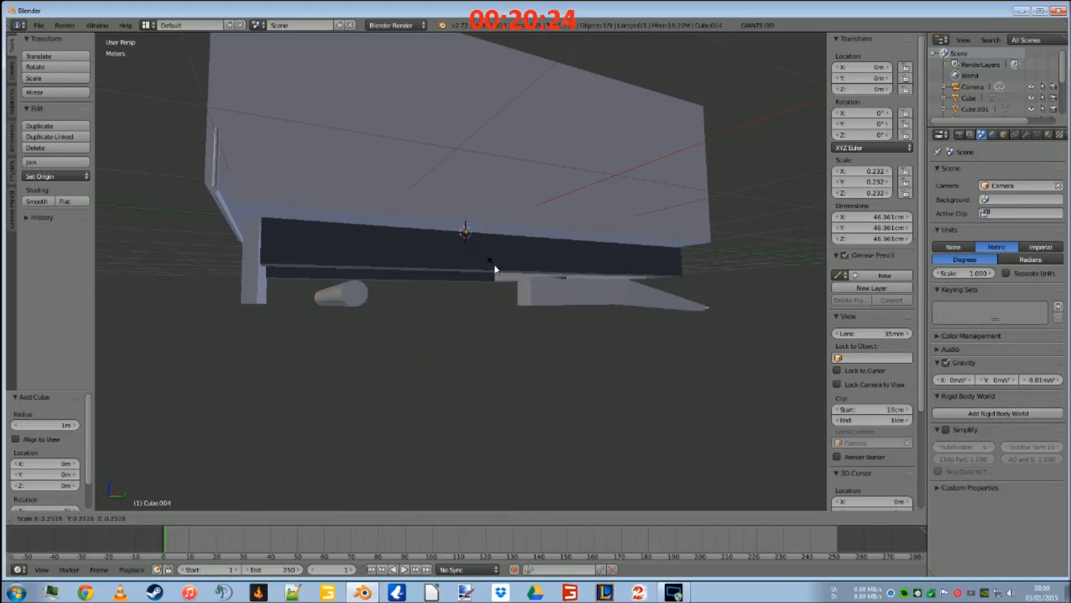
pyautogui.click(491, 270)
# Move the cube about 84.2 cm down below the frame and flatten it along Z to about 3.1 cm thick
pyautogui.moveTo(466, 196); pyautogui.dragTo(467, 279)
pyautogui.press('s')
pyautogui.press('z')
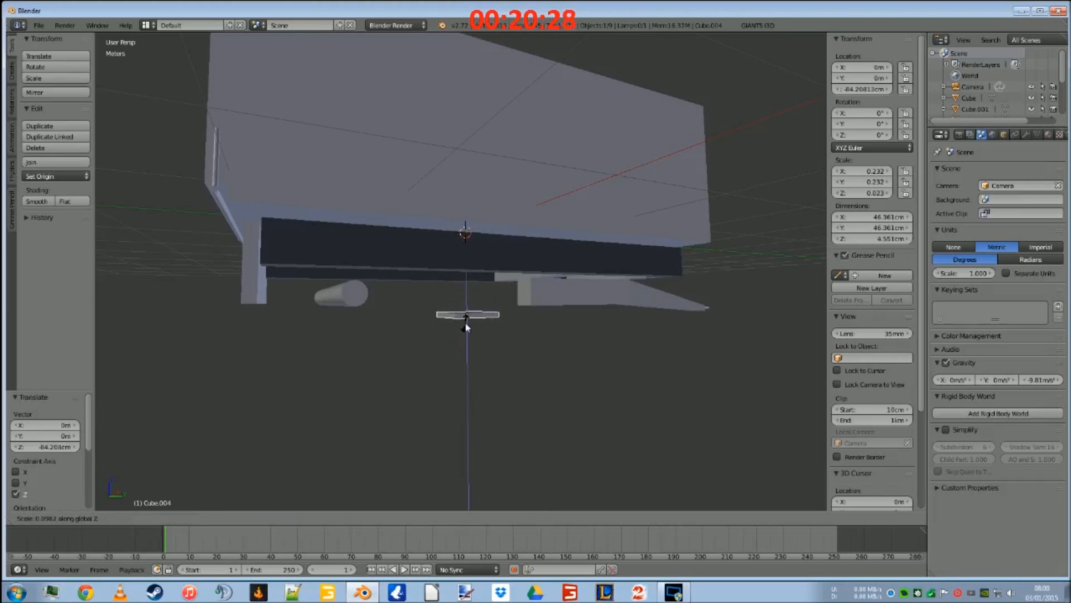
pyautogui.click(469, 321)
# Narrow the flat plate by about 0.534 in X and lengthen it by about 3.02 in Y, to about 1.4 m
pyautogui.moveTo(469, 322); pyautogui.dragTo(518, 352, button='middle')
pyautogui.press('s')
pyautogui.press('x')
pyautogui.click(564, 326)
pyautogui.press('s')
pyautogui.press('y')
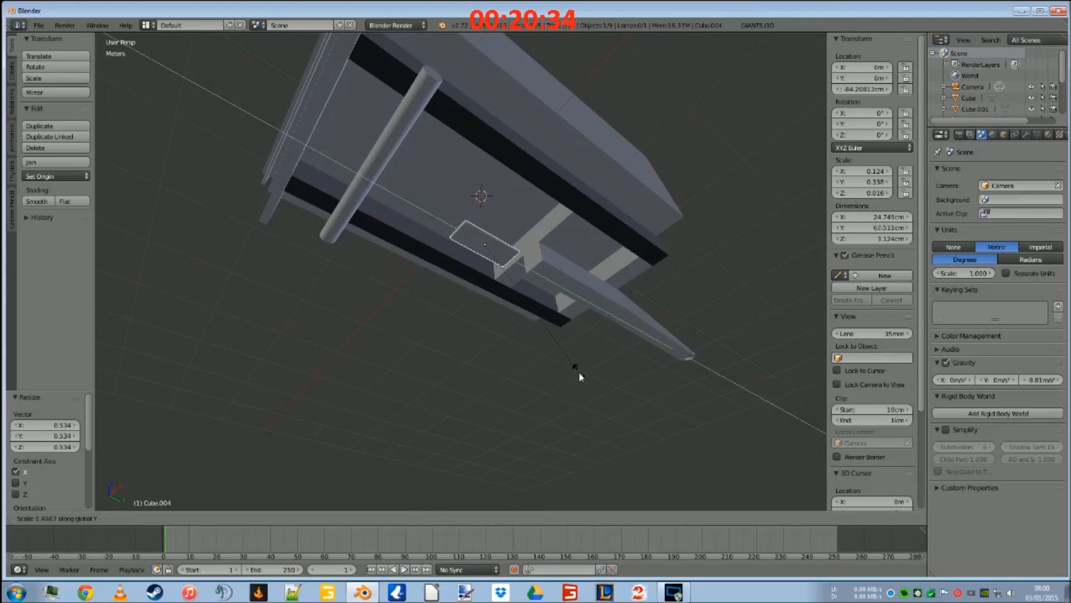
pyautogui.click(704, 487)
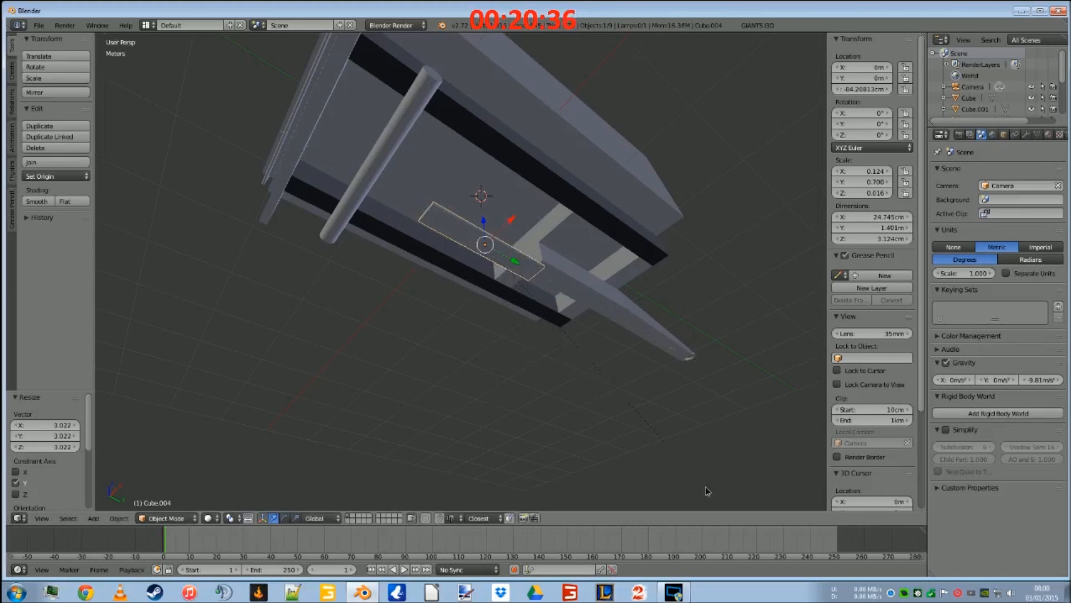
# Add three crosswise loop cuts to the plate's mesh, one at the middle and one centred in each half
pyautogui.moveTo(571, 392); pyautogui.dragTo(548, 368, button='middle')
pyautogui.moveTo(442, 342); pyautogui.dragTo(435, 366, button='middle')
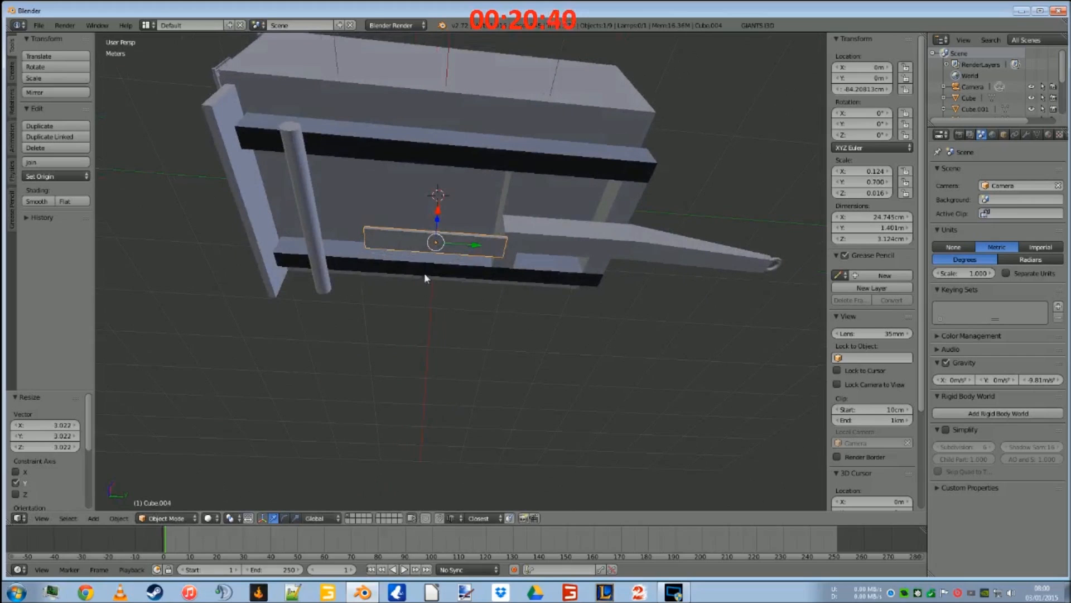
pyautogui.press('Tab')
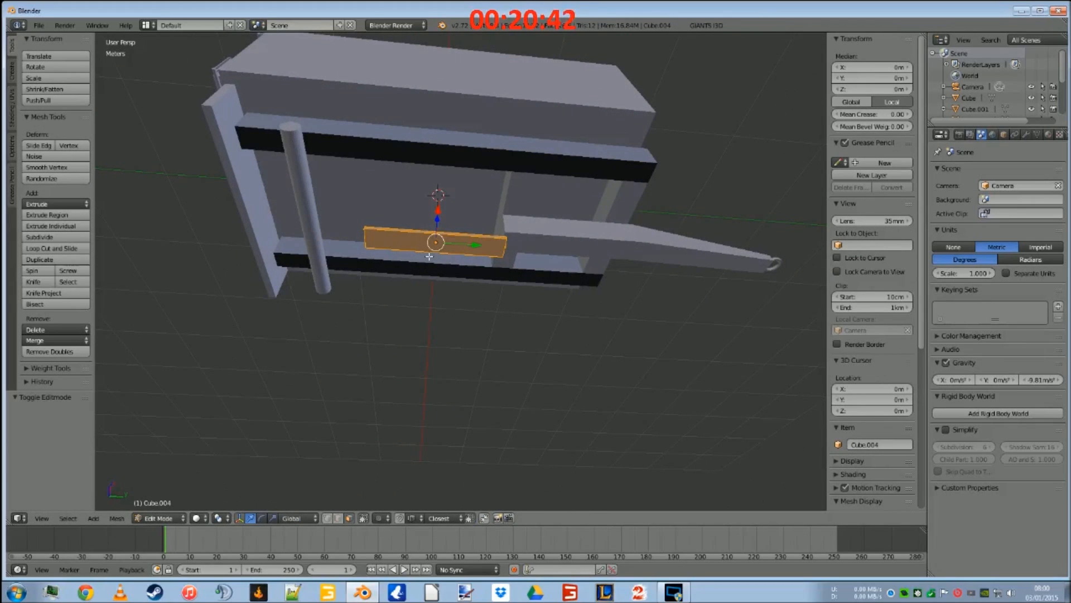
pyautogui.hotkey('ctrl', 'r')
pyautogui.click(429, 254)
pyautogui.rightClick(429, 253)
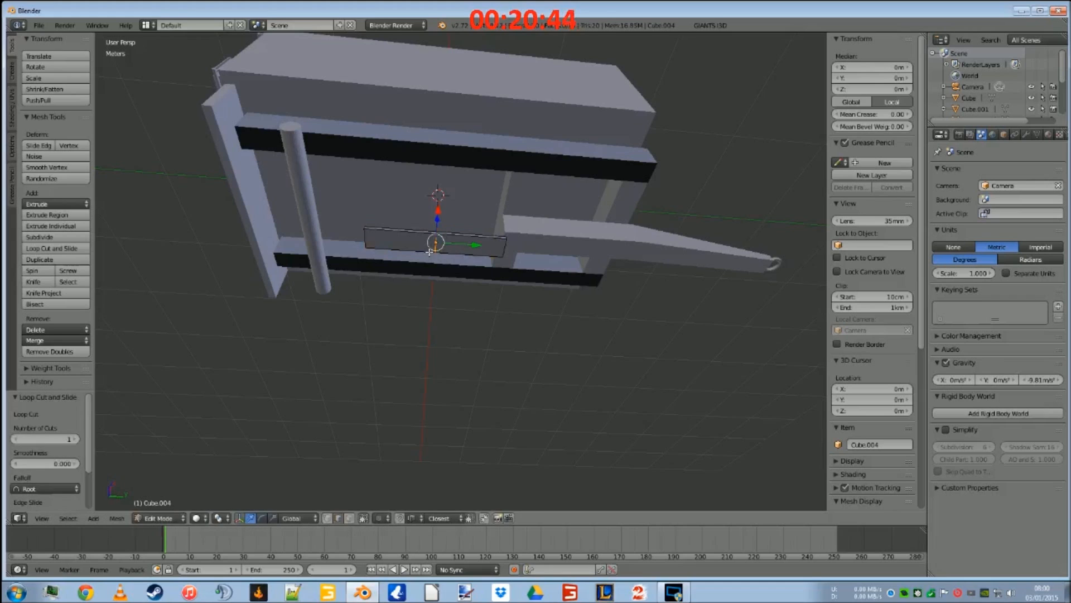
pyautogui.hotkey('ctrl', 'r')
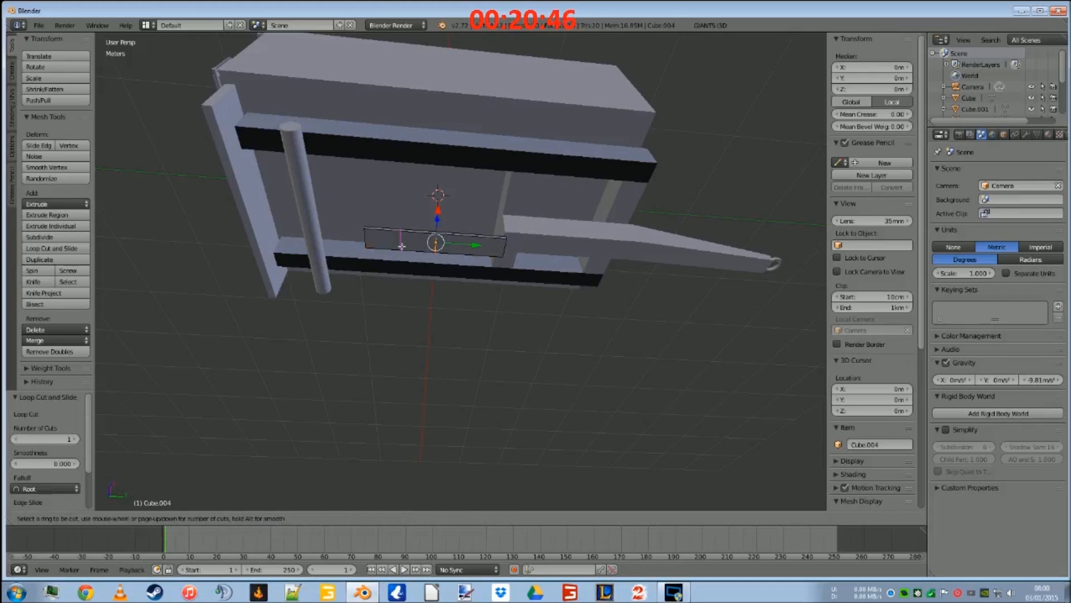
pyautogui.click(401, 245)
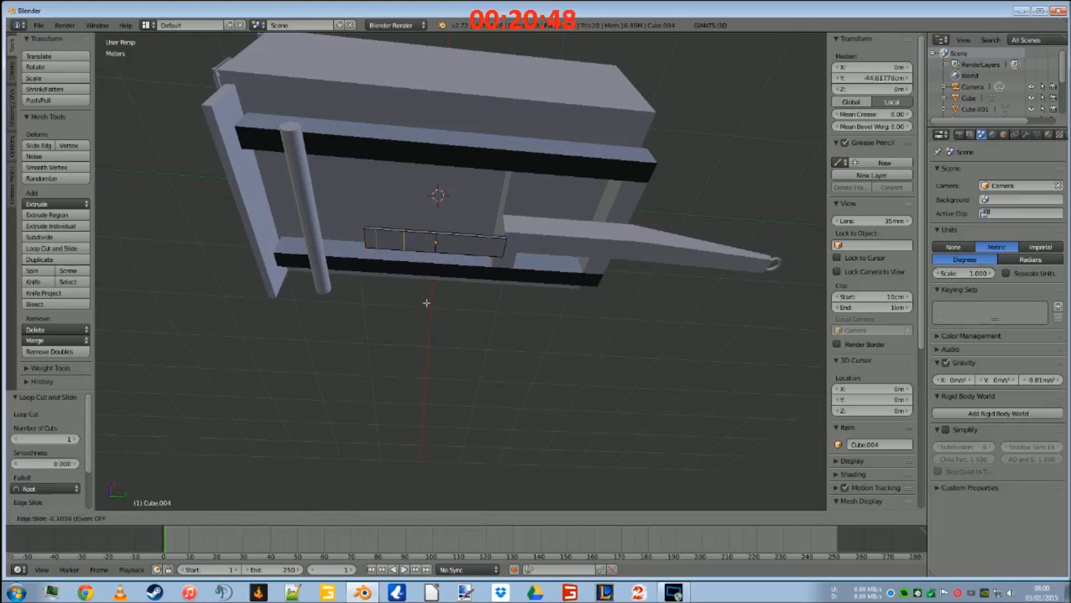
pyautogui.rightClick(411, 332)
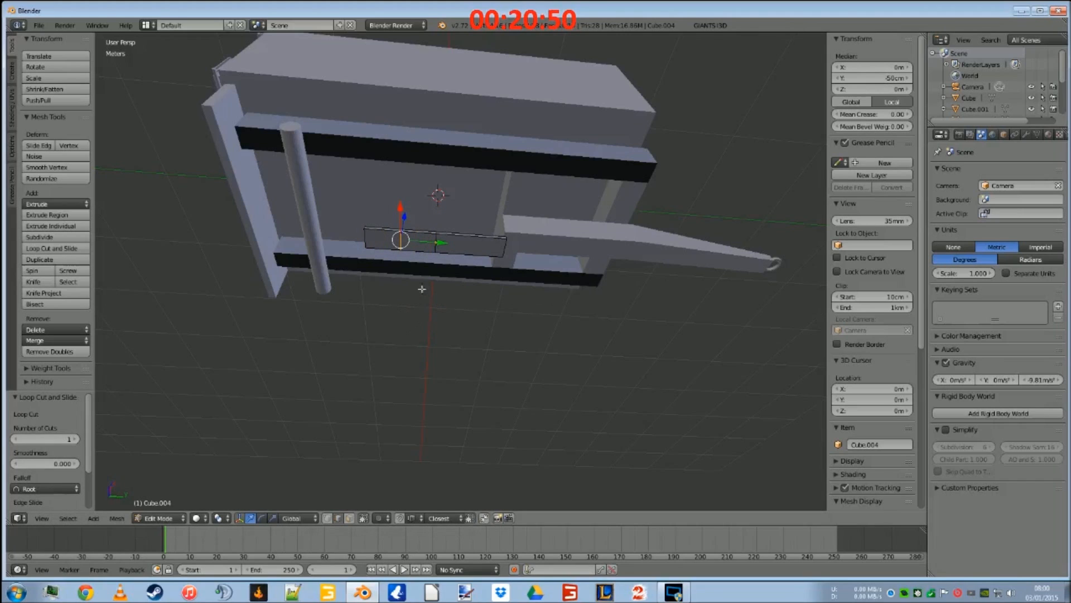
pyautogui.hotkey('ctrl', 'r')
pyautogui.click(473, 248)
pyautogui.rightClick(472, 278)
# Select the plate's three inner edge loops together and move them about 5 cm down to start a downward bow
pyautogui.moveTo(438, 329); pyautogui.dragTo(443, 358, button='middle')
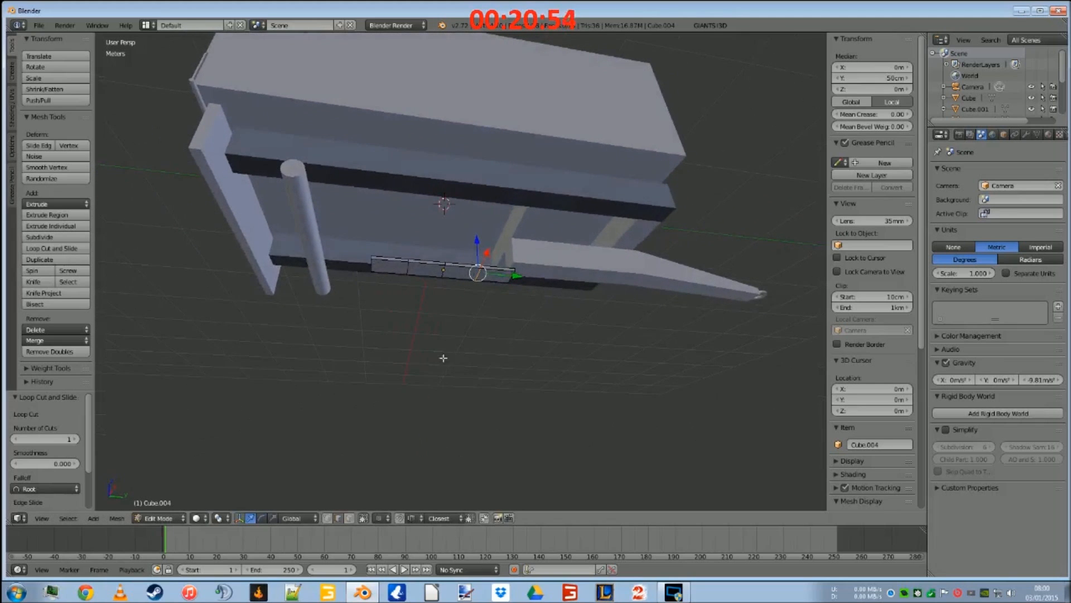
pyautogui.scroll(2, 430, 363)
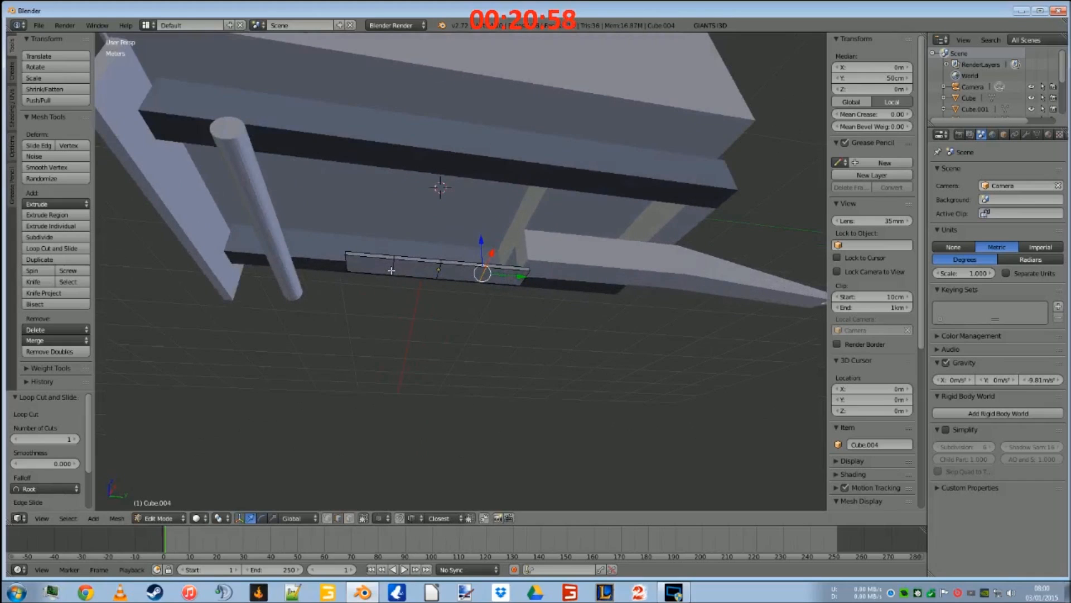
pyautogui.rightClick(441, 273)
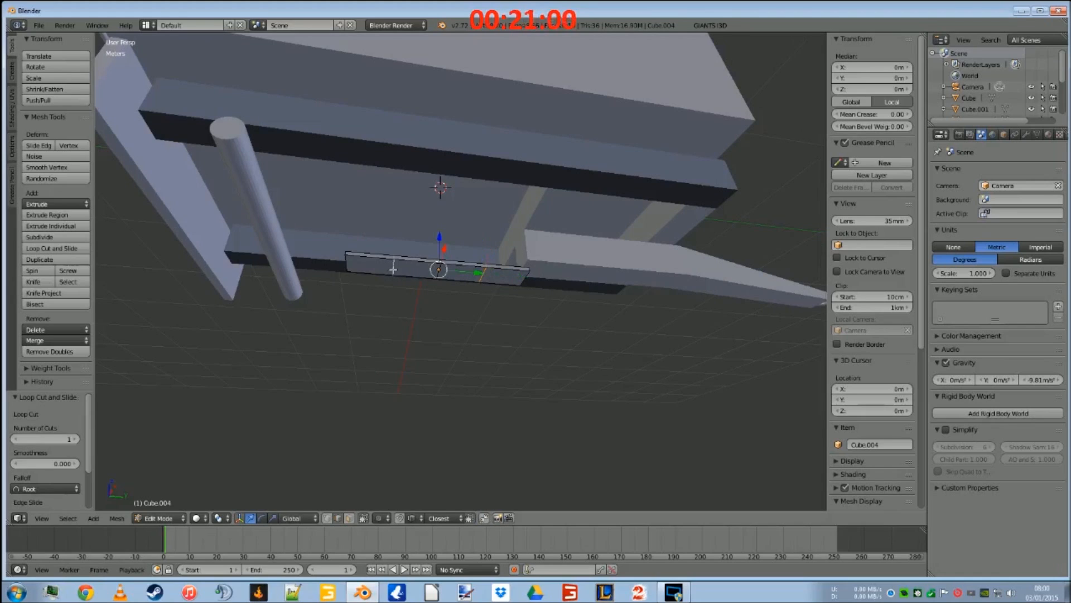
pyautogui.keyDown('alt'); pyautogui.keyDown('shift'); pyautogui.rightClick(438, 273); pyautogui.keyUp('shift'); pyautogui.keyUp('alt')
pyautogui.moveTo(439, 237); pyautogui.dragTo(440, 243)
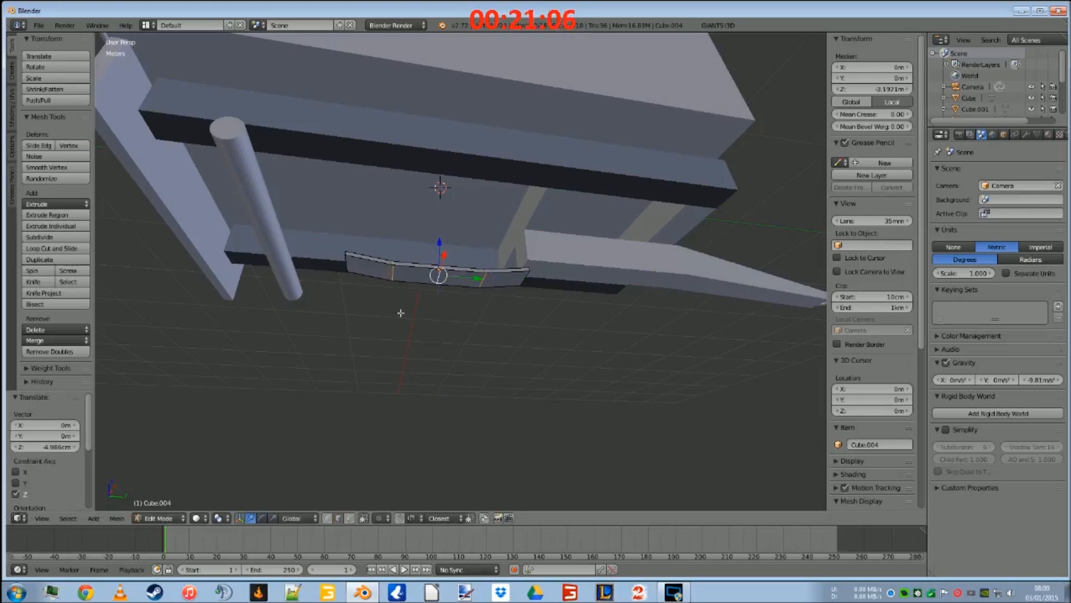
# Deselect the two outer loops in wireframe view and move only the middle loop about 3.1 cm further down
pyautogui.press('z')
pyautogui.press('c')
pyautogui.middleClick(392, 273)
pyautogui.middleClick(485, 274)
pyautogui.rightClick(473, 370)
pyautogui.moveTo(448, 288); pyautogui.dragTo(457, 345, button='middle')
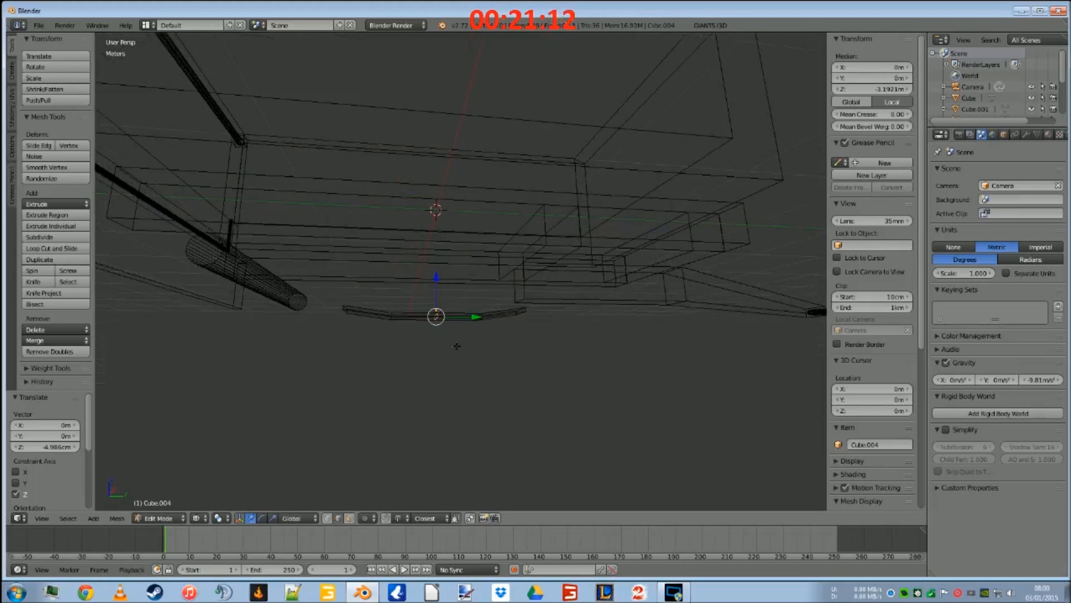
pyautogui.press('g')
pyautogui.press('z')
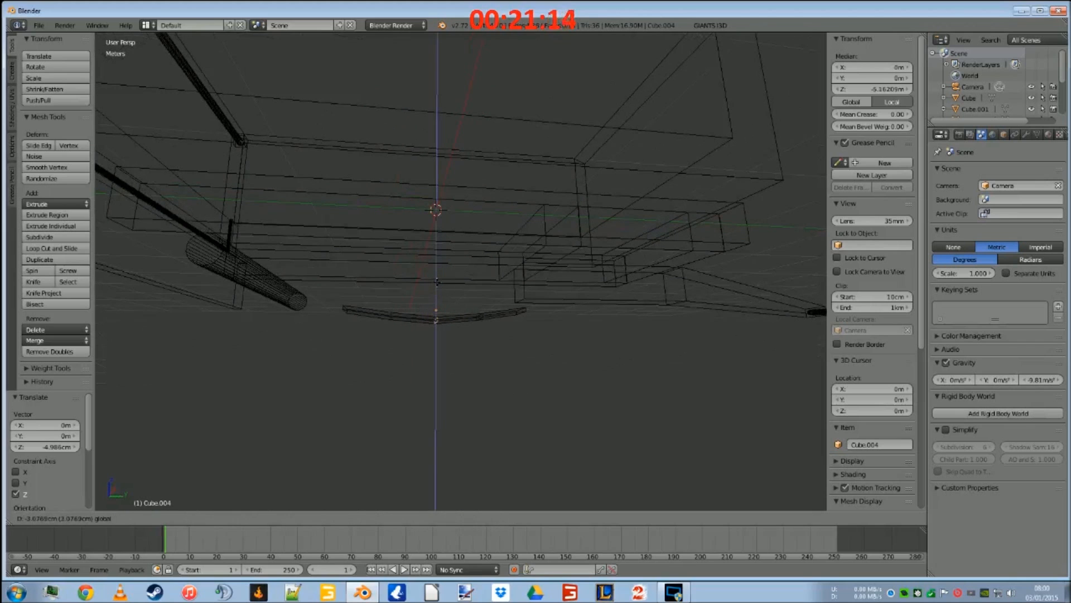
pyautogui.click(462, 377)
pyautogui.press('Tab')
pyautogui.moveTo(407, 378)
pyautogui.mouseDown(button='middle')
pyautogui.moveTo(441, 376)
pyautogui.moveTo(423, 323)
pyautogui.mouseUp(button='middle')
pyautogui.press('z')
# Duplicate the whole curved plate within its mesh and place the copy about 5 cm lower along Z
pyautogui.scroll(4, 424, 324)
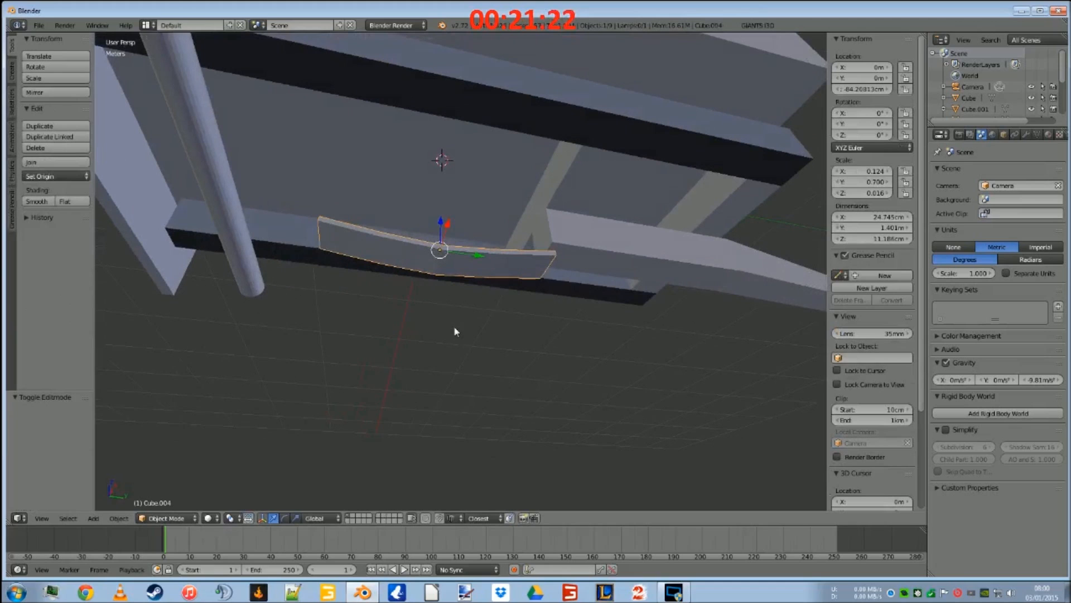
pyautogui.press('Tab')
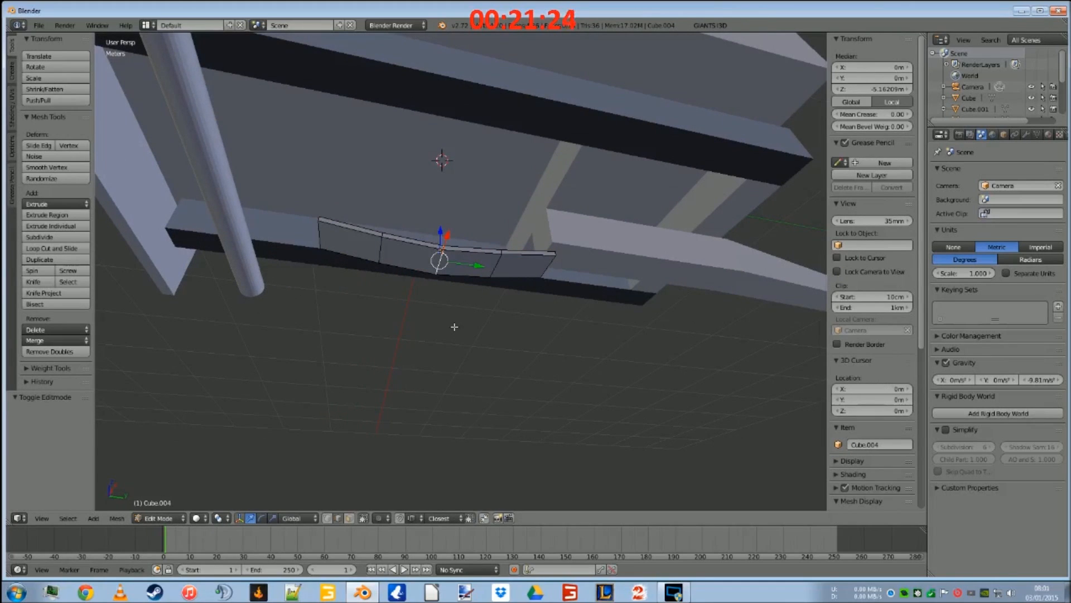
pyautogui.press('a')
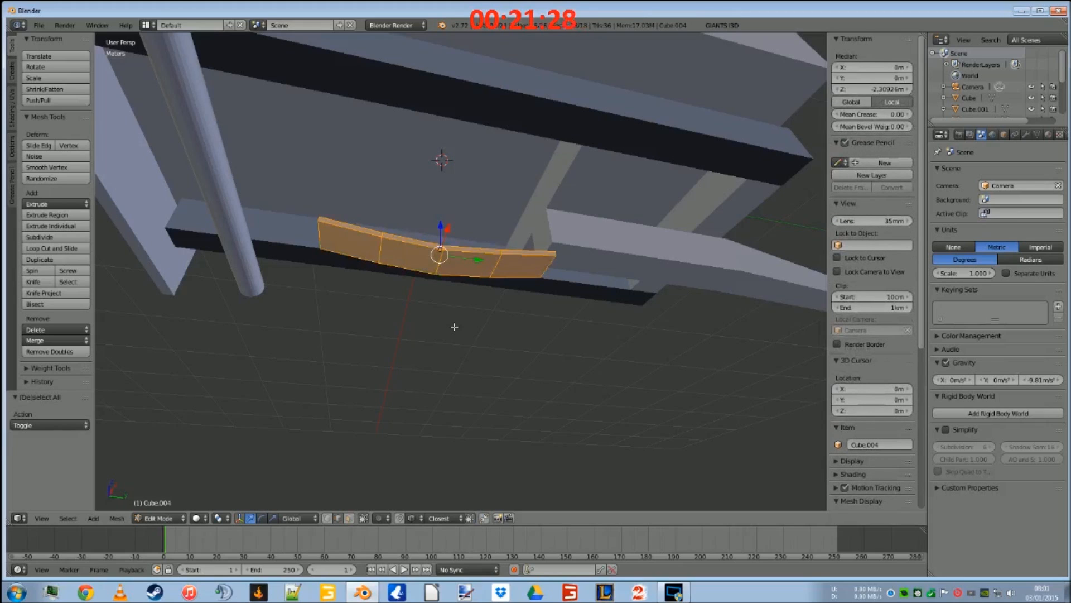
pyautogui.press('e')
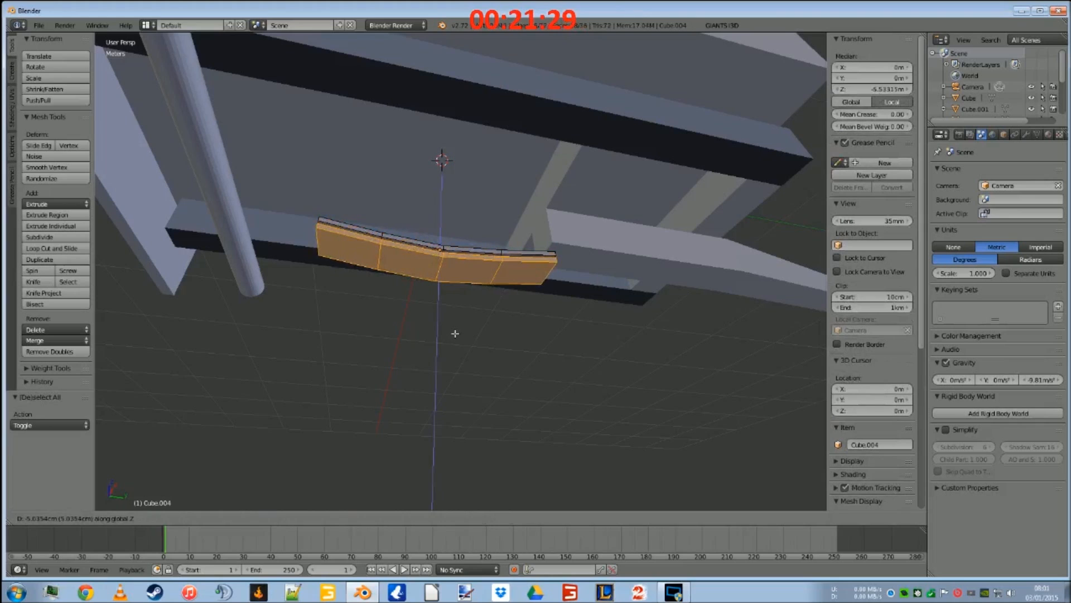
pyautogui.click(456, 333)
# Scale the second spring leaf by about 0.78 along Y and about 0.876 along Z
pyautogui.press('s')
pyautogui.press('y')
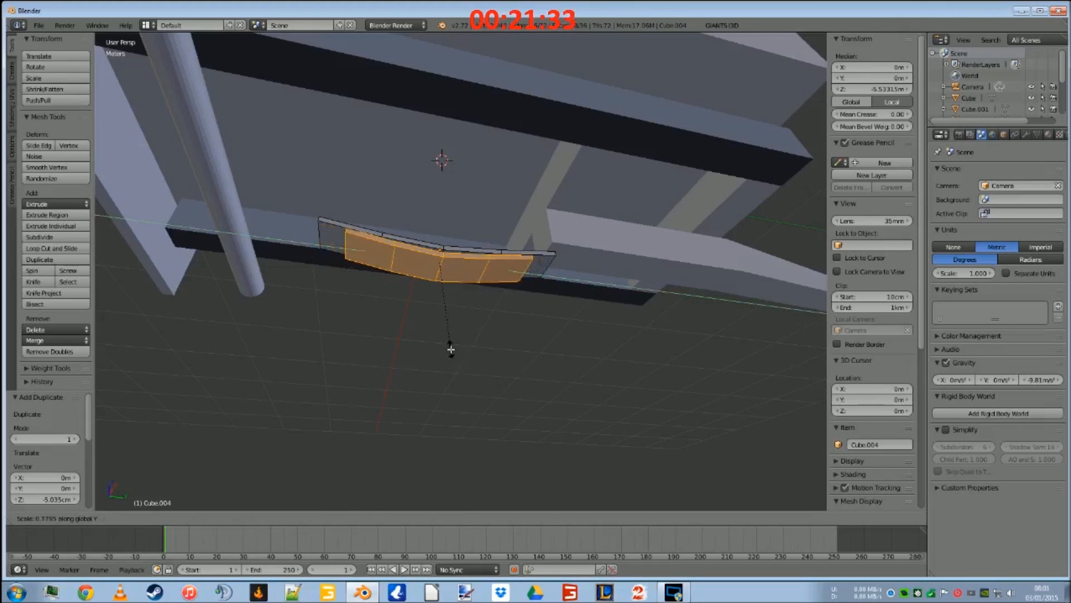
pyautogui.click(450, 349)
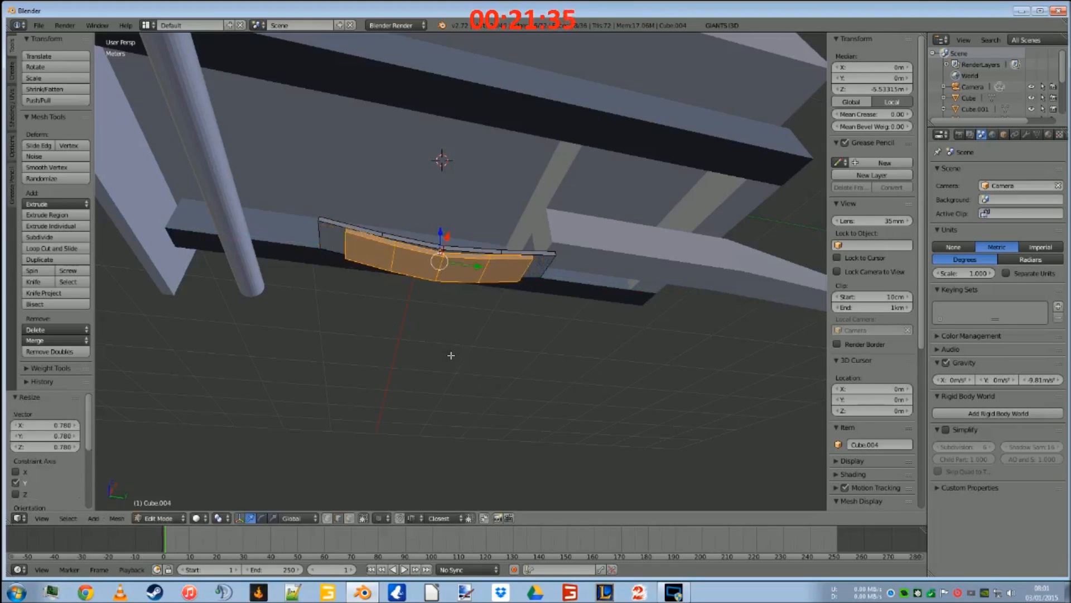
pyautogui.press('s')
pyautogui.press('z')
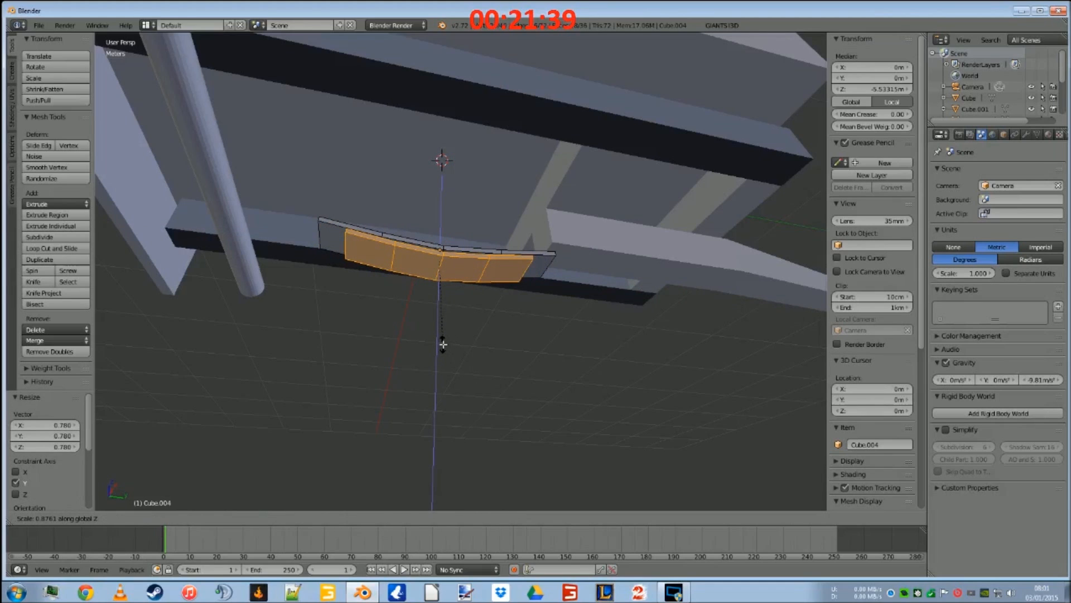
pyautogui.click(443, 344)
# Duplicate the second leaf and place the copy about 3.8 cm lower along Z
pyautogui.moveTo(442, 342); pyautogui.dragTo(441, 365, button='middle')
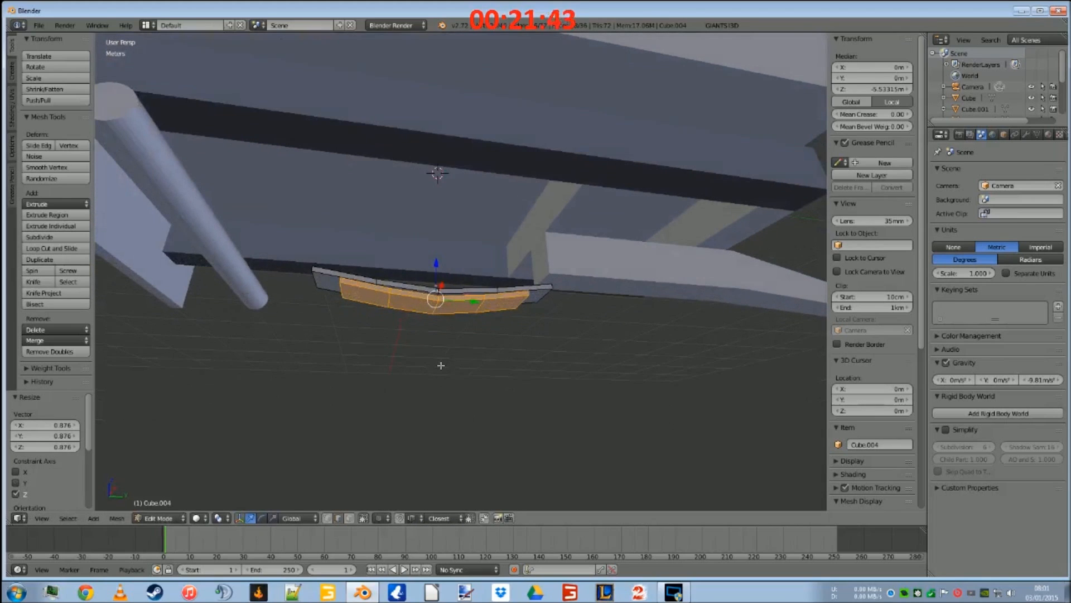
pyautogui.press('e')
pyautogui.press('z')
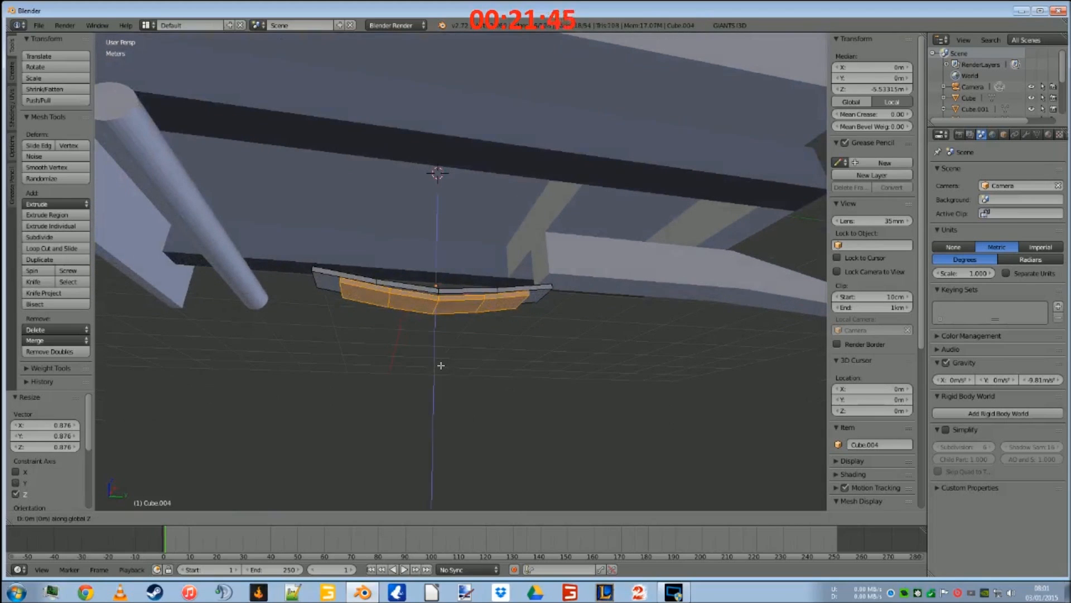
pyautogui.click(444, 371)
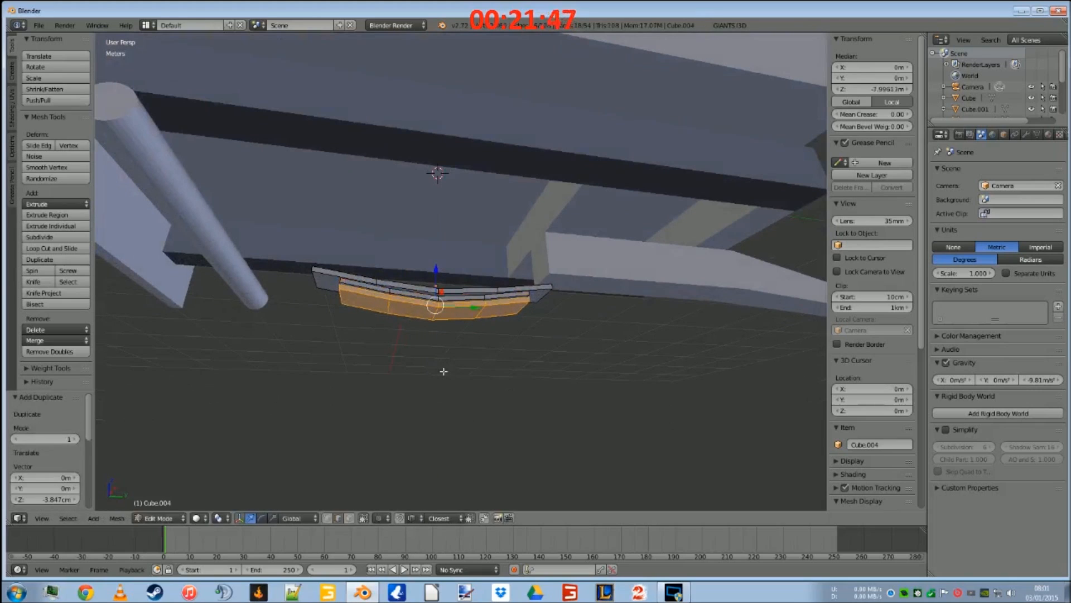
# Scale the third leaf by about 0.746 along Y and, in two passes, by about 0.988 and 0.737 along Z
pyautogui.press('s')
pyautogui.press('z')
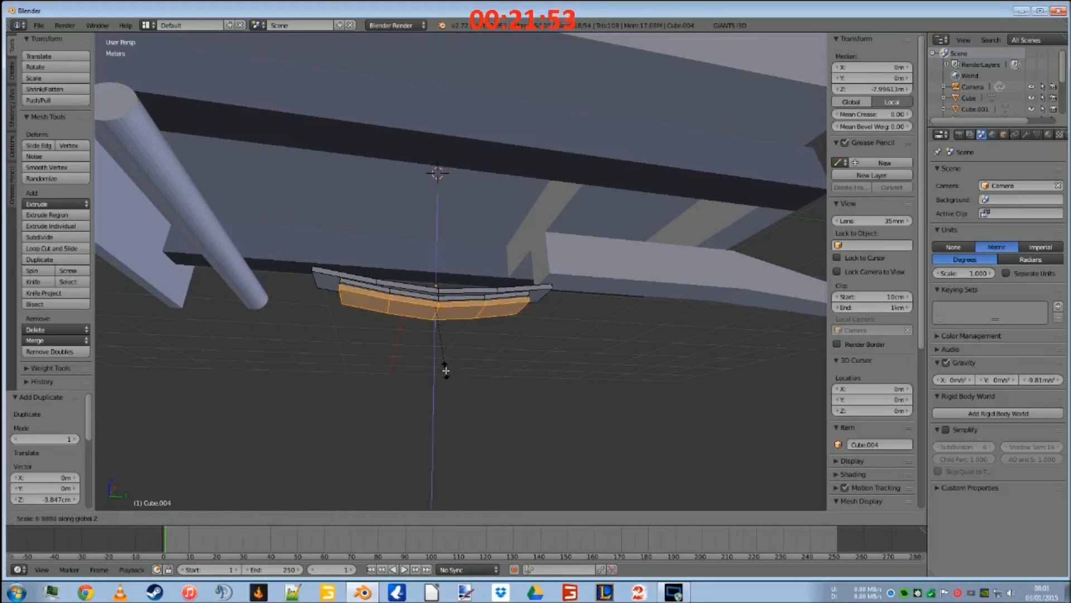
pyautogui.click(446, 371)
pyautogui.press('s')
pyautogui.press('y')
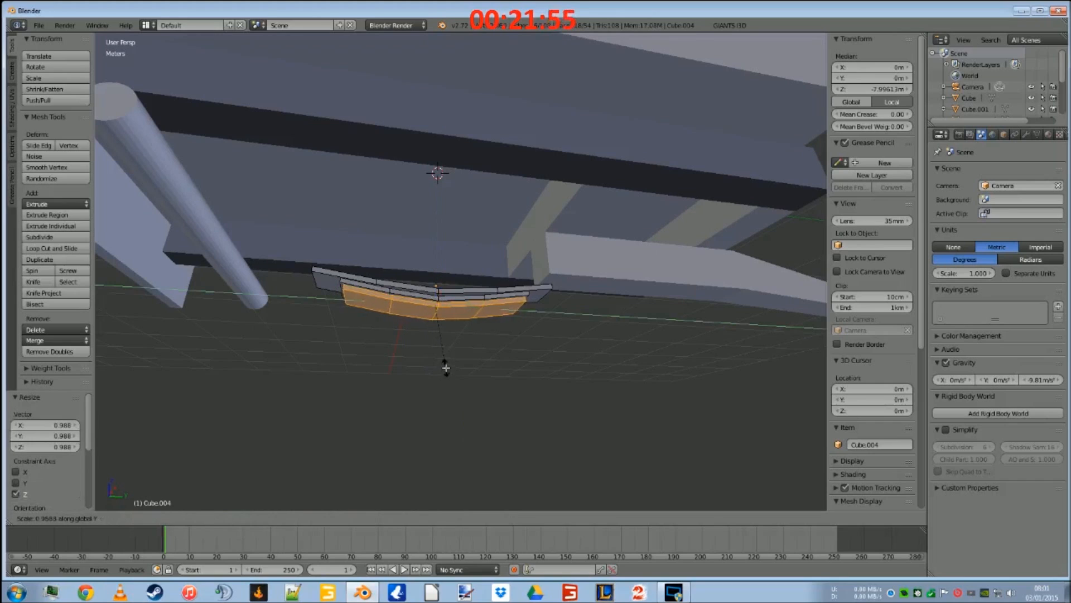
pyautogui.click(441, 360)
pyautogui.press('s')
pyautogui.press('z')
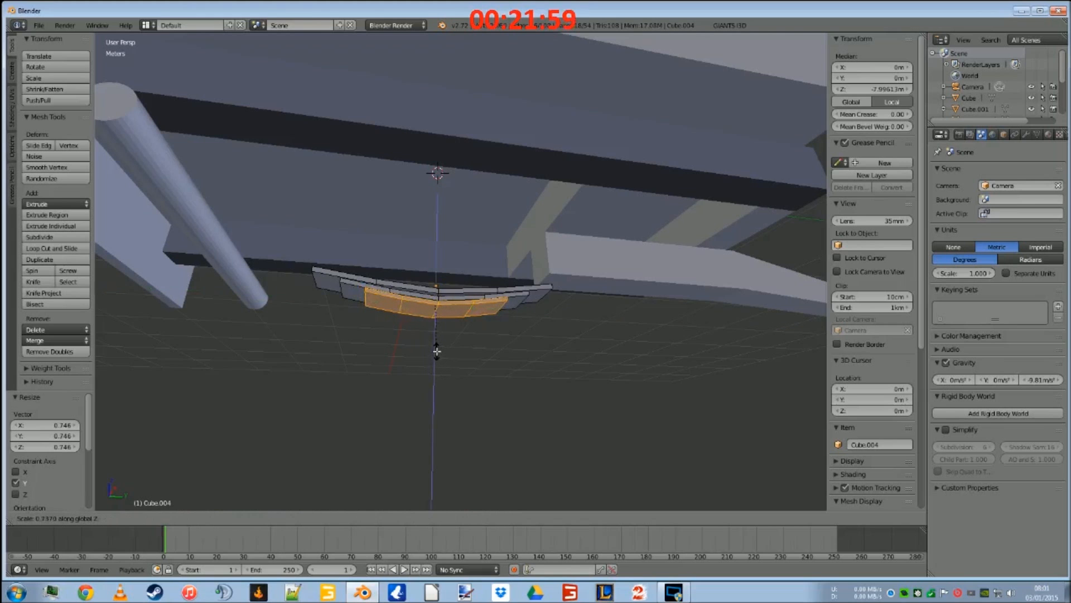
pyautogui.click(437, 350)
# Duplicate the third leaf and place the copy about 3.1 cm lower along Z
pyautogui.moveTo(435, 354)
pyautogui.mouseDown(button='middle')
pyautogui.moveTo(437, 377)
pyautogui.moveTo(436, 359)
pyautogui.mouseUp(button='middle')
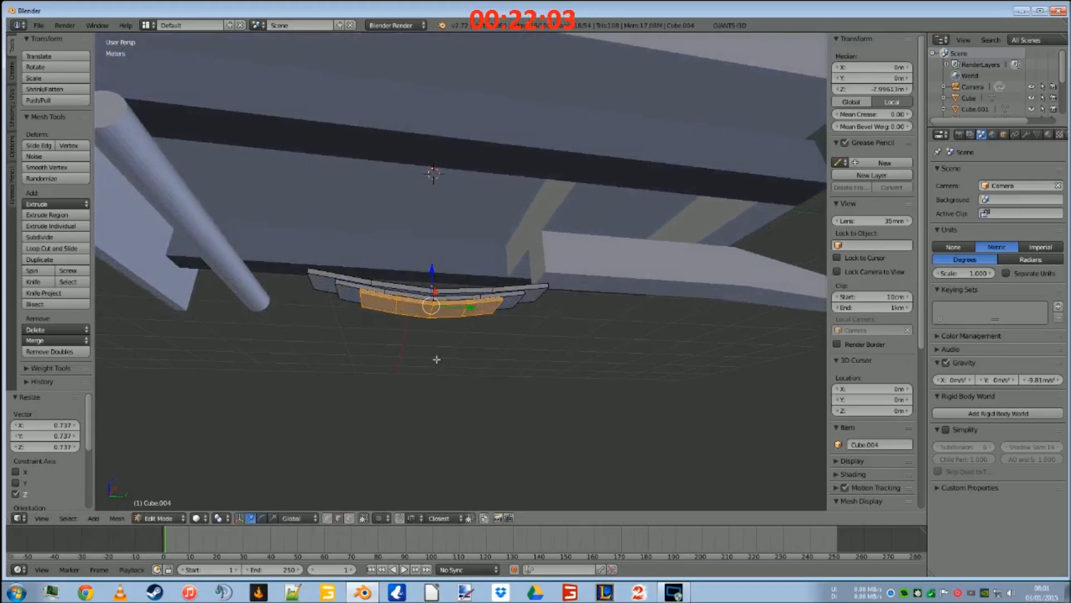
pyautogui.press('e')
pyautogui.press('z')
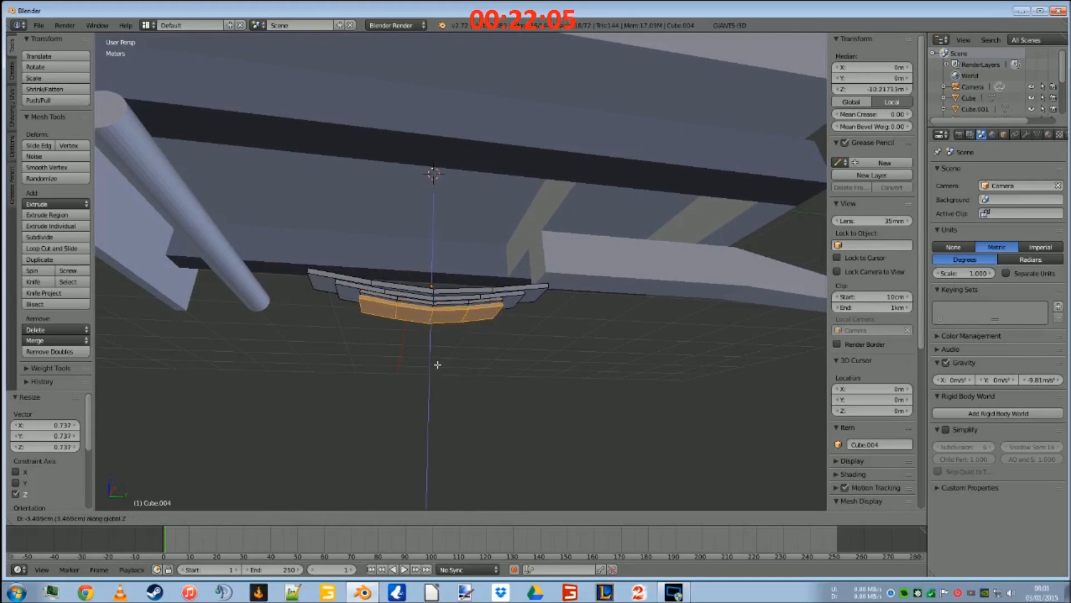
pyautogui.click(438, 364)
# Scale the fourth leaf by about 0.699 along Y and 0.714 along Z, and return to Object Mode
pyautogui.press('s')
pyautogui.press('y')
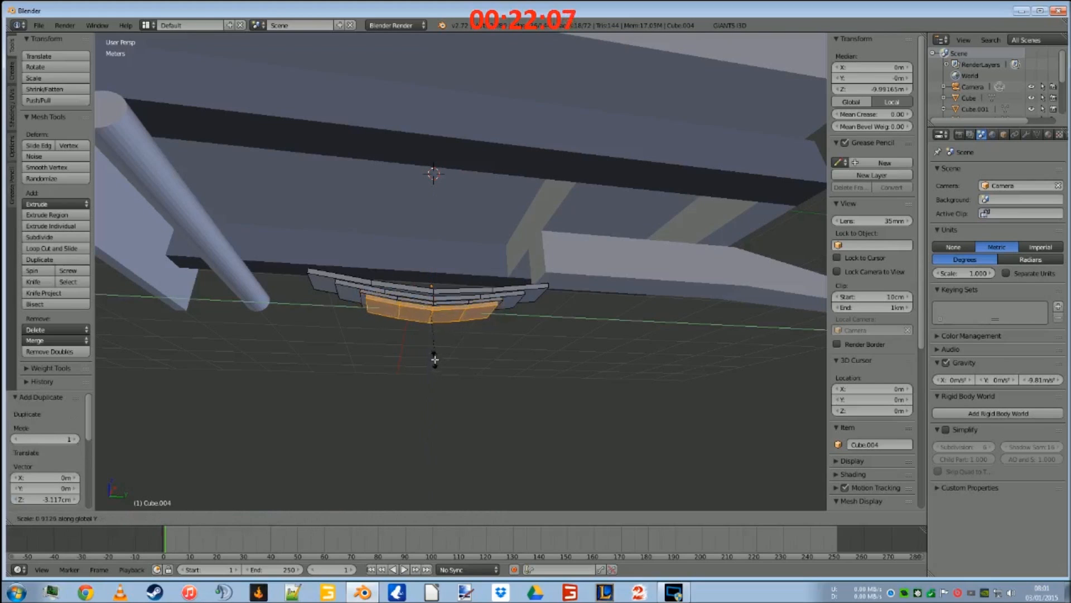
pyautogui.click(426, 348)
pyautogui.press('s')
pyautogui.press('z')
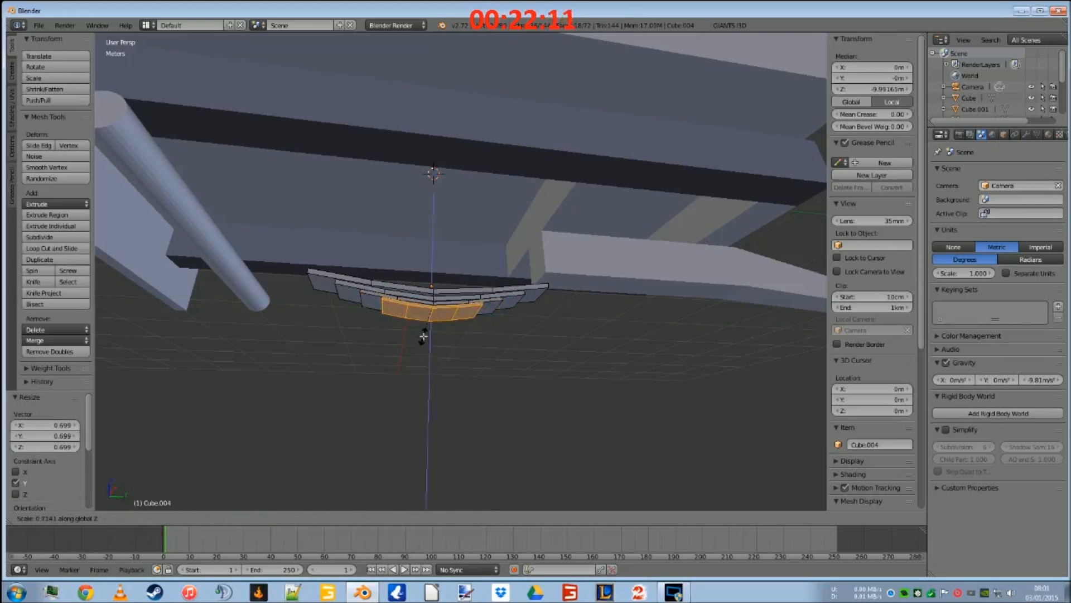
pyautogui.click(423, 335)
pyautogui.moveTo(423, 335); pyautogui.dragTo(447, 386, button='middle')
pyautogui.press('Tab')
# Move the leaf spring about 1.26 m along negative Y beneath the axle and narrow it in X to about 15.7 cm
pyautogui.scroll(-1, 467, 371)
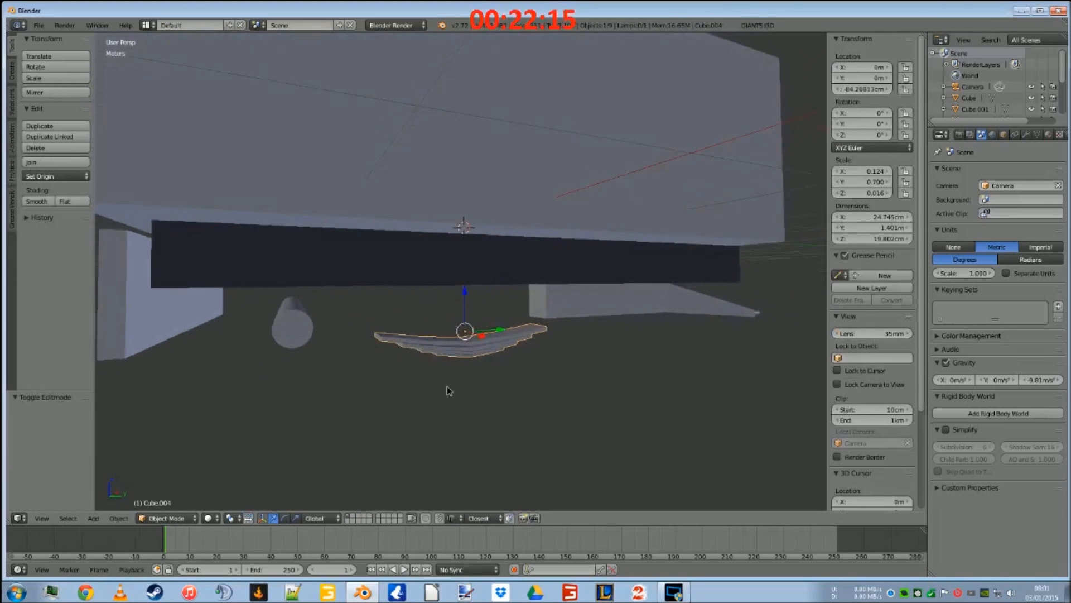
pyautogui.press('g')
pyautogui.press('y')
pyautogui.click(332, 339)
pyautogui.moveTo(332, 338); pyautogui.dragTo(462, 284, button='middle')
pyautogui.press('s')
pyautogui.press('x')
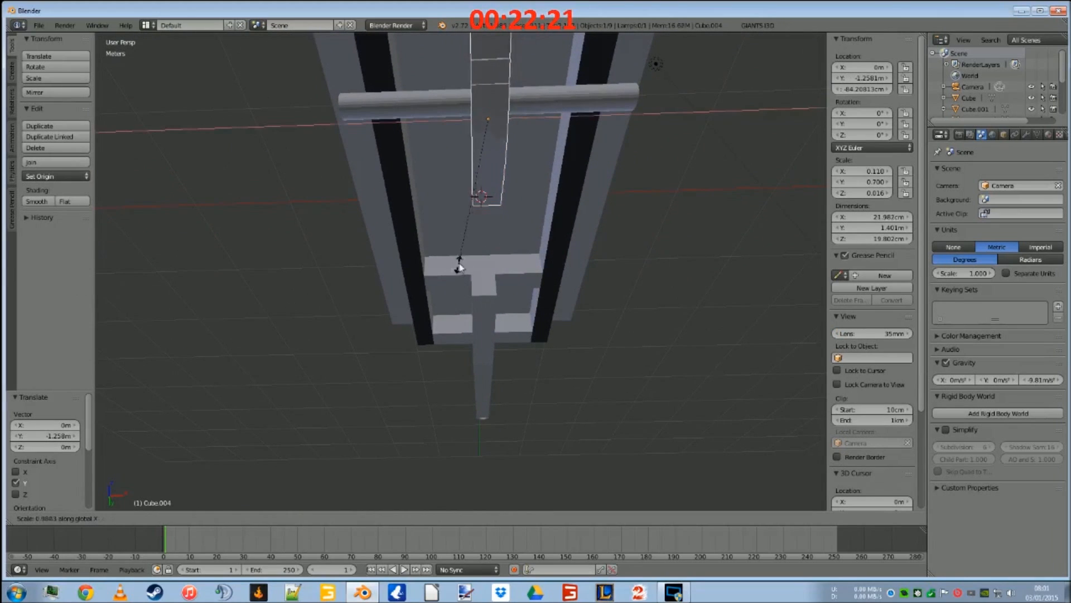
pyautogui.click(474, 232)
pyautogui.moveTo(474, 232); pyautogui.dragTo(541, 283, button='middle')
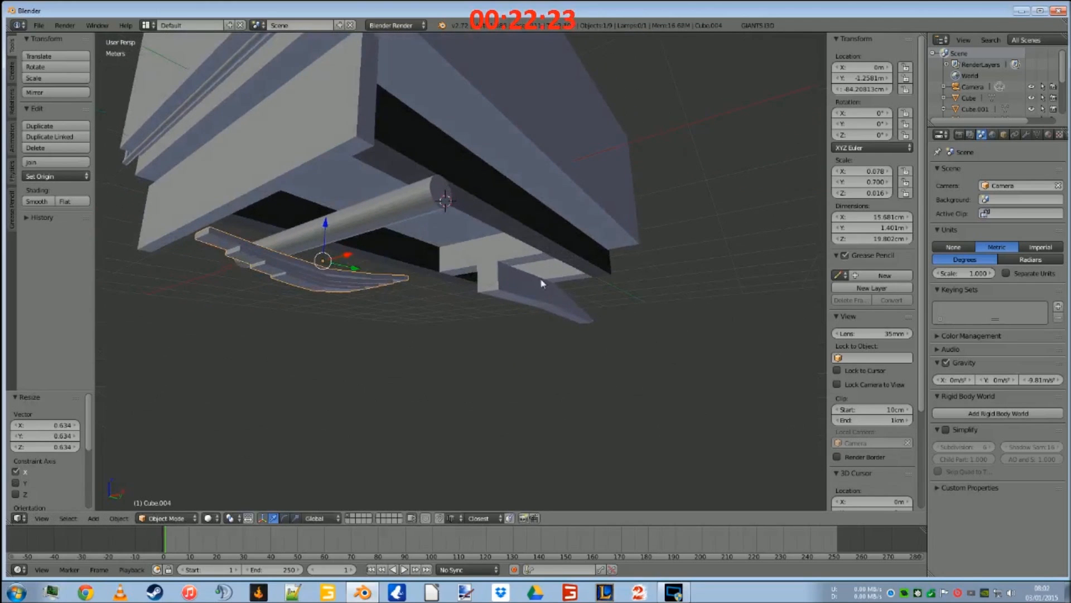
# Move the leaf spring about 82.2 cm along positive X beneath one end of the axle
pyautogui.press('g')
pyautogui.press('x')
pyautogui.click(424, 237)
pyautogui.moveTo(424, 237); pyautogui.dragTo(336, 280, button='middle')
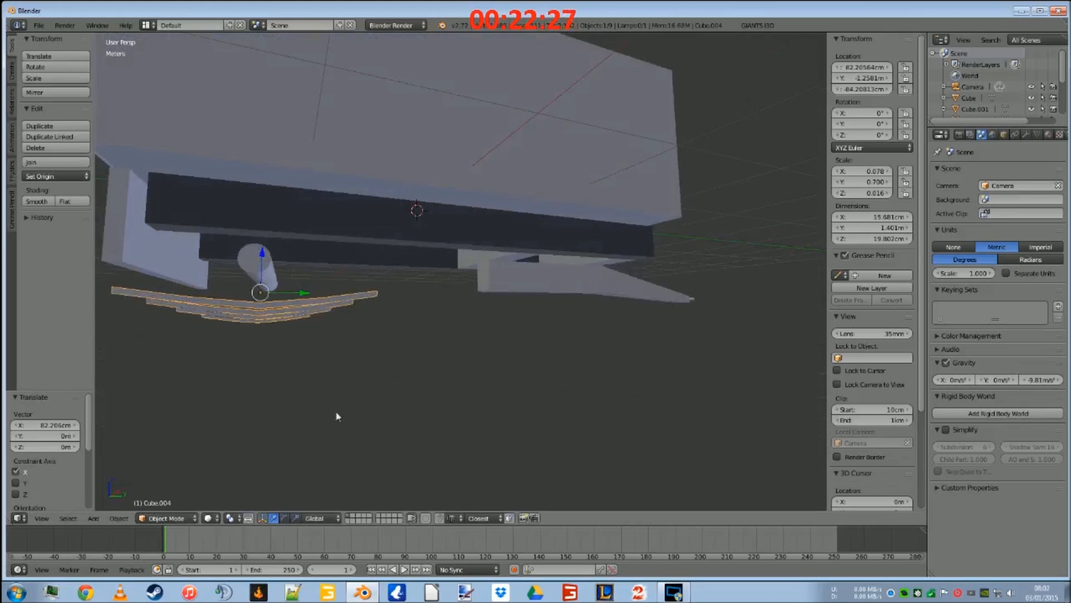
# Shorten the leaf spring along Y in two passes to a length of about 96.6 cm
pyautogui.moveTo(336, 416); pyautogui.dragTo(360, 416, button='middle')
pyautogui.press('s')
pyautogui.press('y')
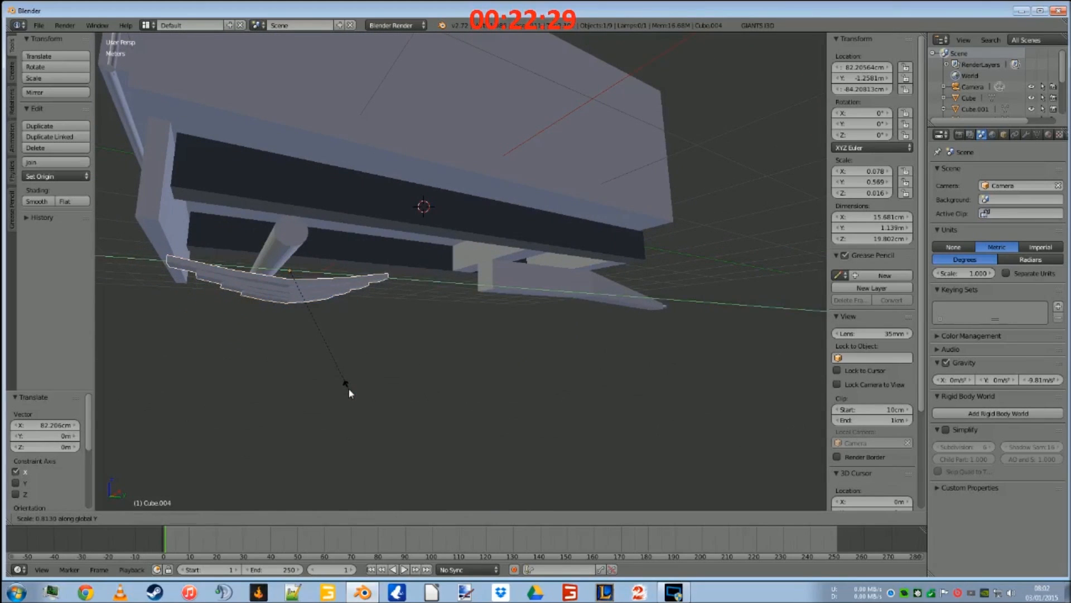
pyautogui.click(349, 389)
pyautogui.press('s')
pyautogui.press('y')
pyautogui.click(343, 403)
# Shift the leaf spring about 2 cm along negative Y and raise it about 34.7 cm along Z to the frame rail
pyautogui.moveTo(340, 335); pyautogui.dragTo(520, 335, button='middle')
pyautogui.moveTo(521, 134); pyautogui.dragTo(516, 133)
pyautogui.moveTo(551, 212); pyautogui.dragTo(539, 282, button='middle')
pyautogui.moveTo(514, 270); pyautogui.dragTo(508, 215)
pyautogui.moveTo(509, 215); pyautogui.dragTo(411, 290, button='middle')
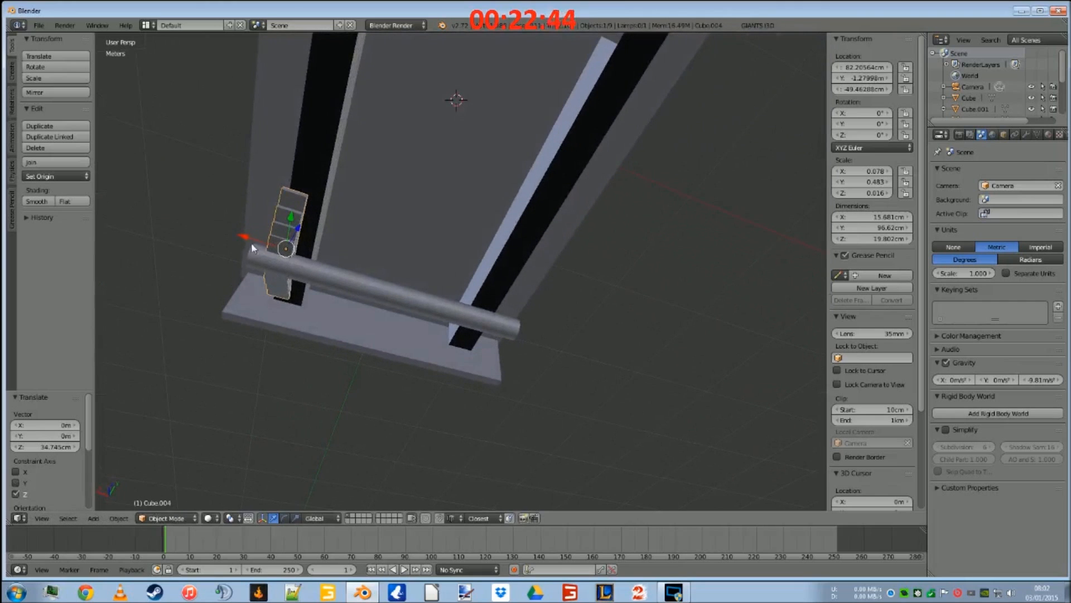
# Move the leaf spring about 5.6 cm along negative X under the frame rail and raise it about 2.4 cm along Z
pyautogui.moveTo(245, 234); pyautogui.dragTo(256, 239)
pyautogui.moveTo(318, 270); pyautogui.dragTo(442, 336, button='middle')
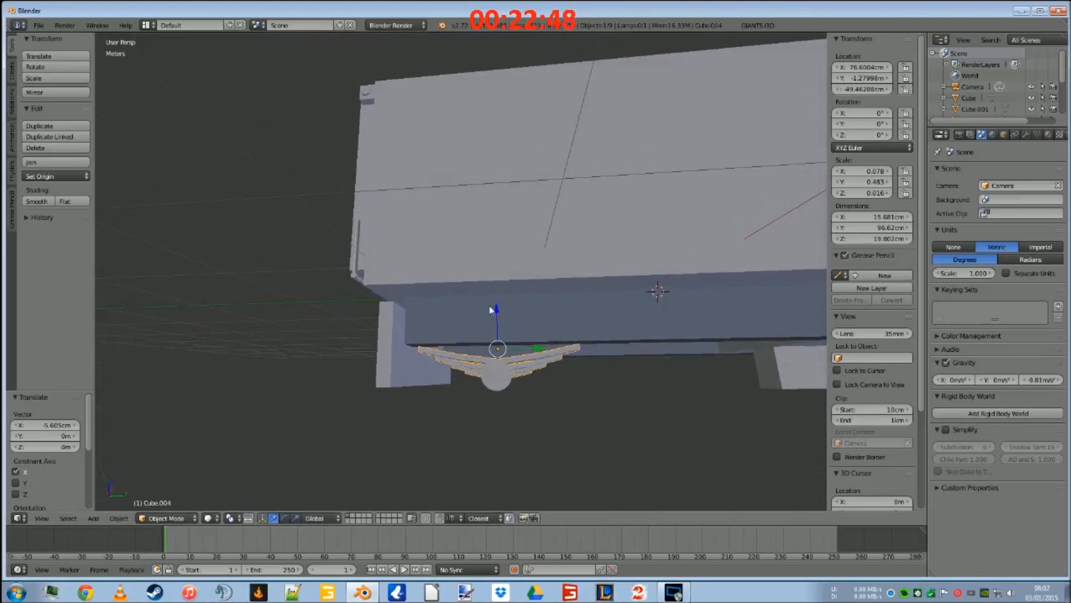
pyautogui.moveTo(495, 306); pyautogui.dragTo(498, 302)
pyautogui.moveTo(498, 305); pyautogui.dragTo(458, 383, button='middle')
# Adjust the axle's height against the leaf spring, finishing with a rise of about 5 cm along Z
pyautogui.rightClick(457, 379)
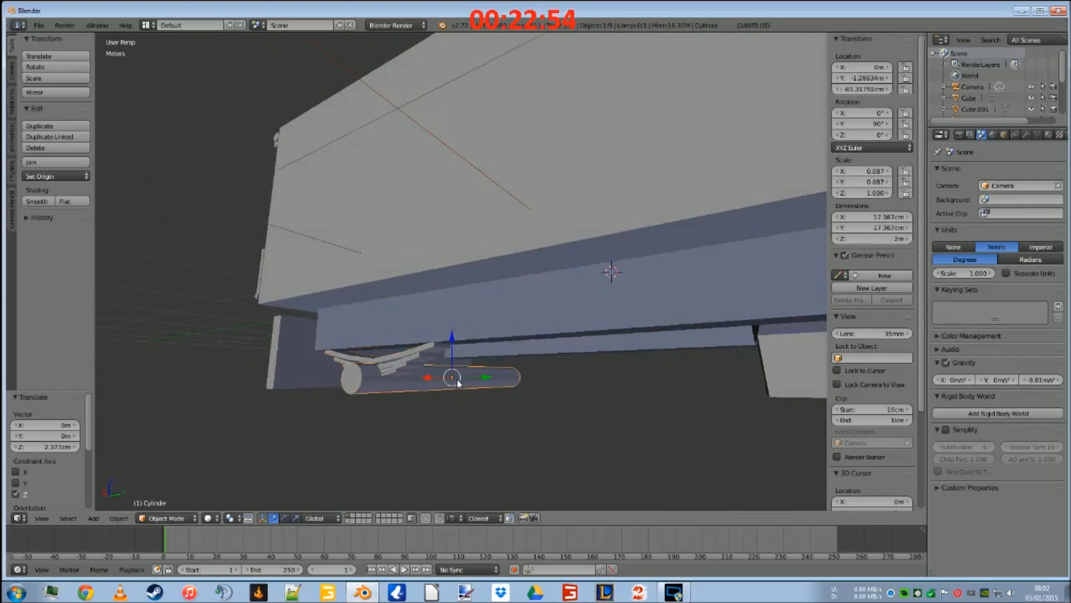
pyautogui.moveTo(452, 345); pyautogui.dragTo(450, 350)
pyautogui.scroll(-5, 502, 395)
pyautogui.moveTo(566, 399); pyautogui.dragTo(530, 395, button='middle')
pyautogui.scroll(5, 582, 398)
pyautogui.moveTo(477, 365); pyautogui.dragTo(477, 354)
pyautogui.moveTo(477, 353); pyautogui.dragTo(440, 364, button='middle')
pyautogui.rightClick(310, 263)
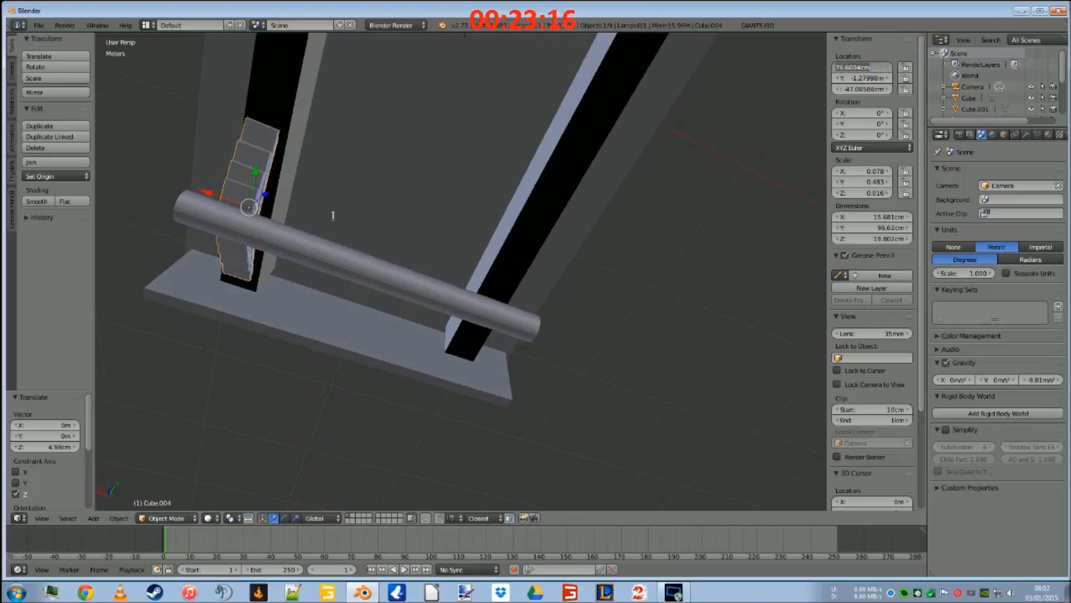
pyautogui.click(485, 226)
pyautogui.hotkey('shift', 'd')
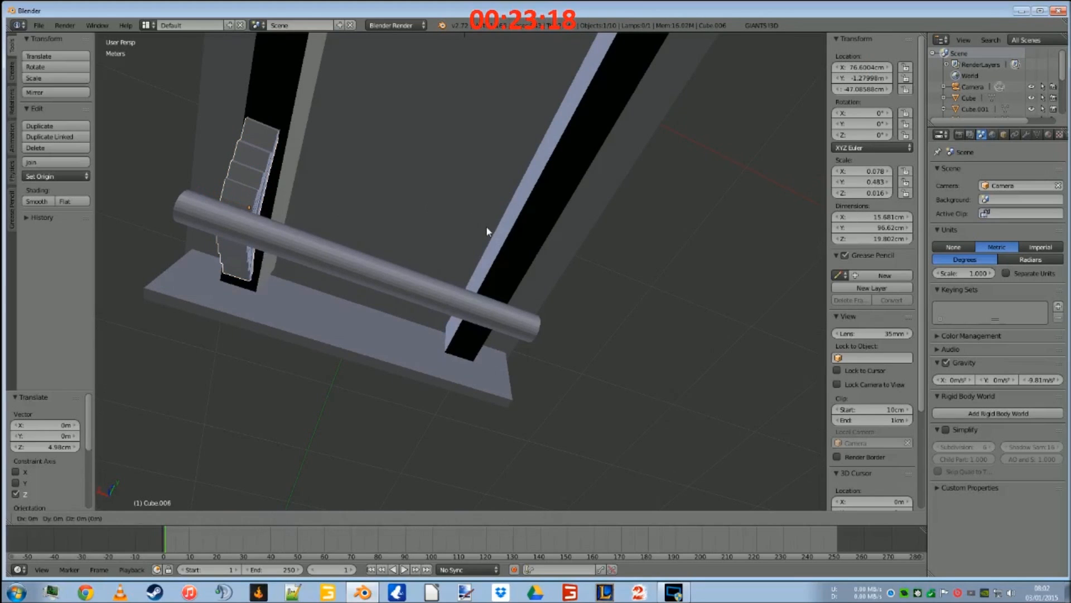
pyautogui.click(529, 242)
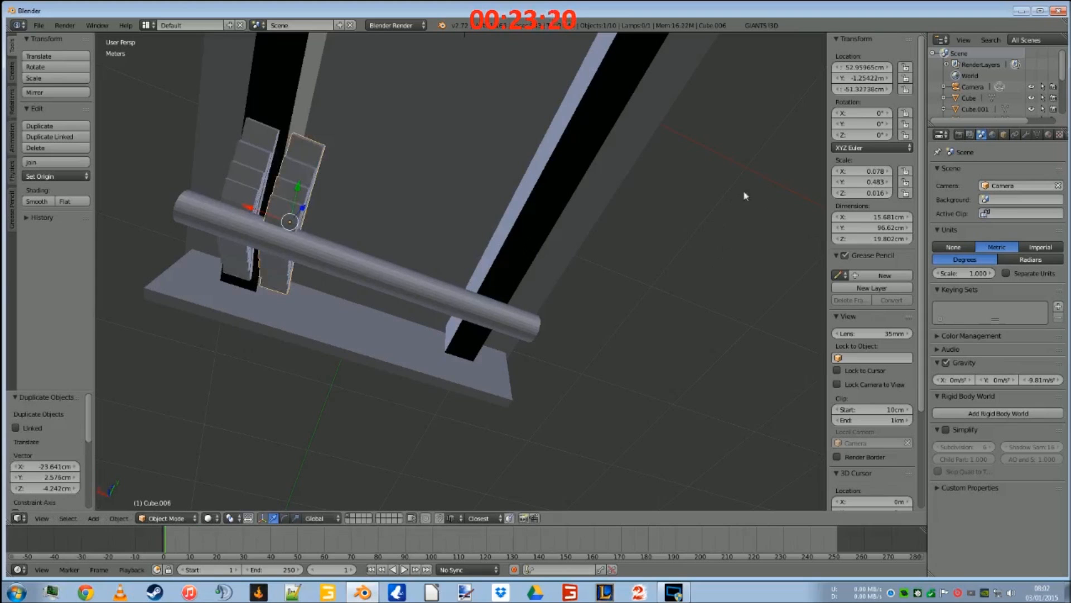
pyautogui.moveTo(504, 233); pyautogui.dragTo(594, 224, button='middle')
pyautogui.press('Delete')
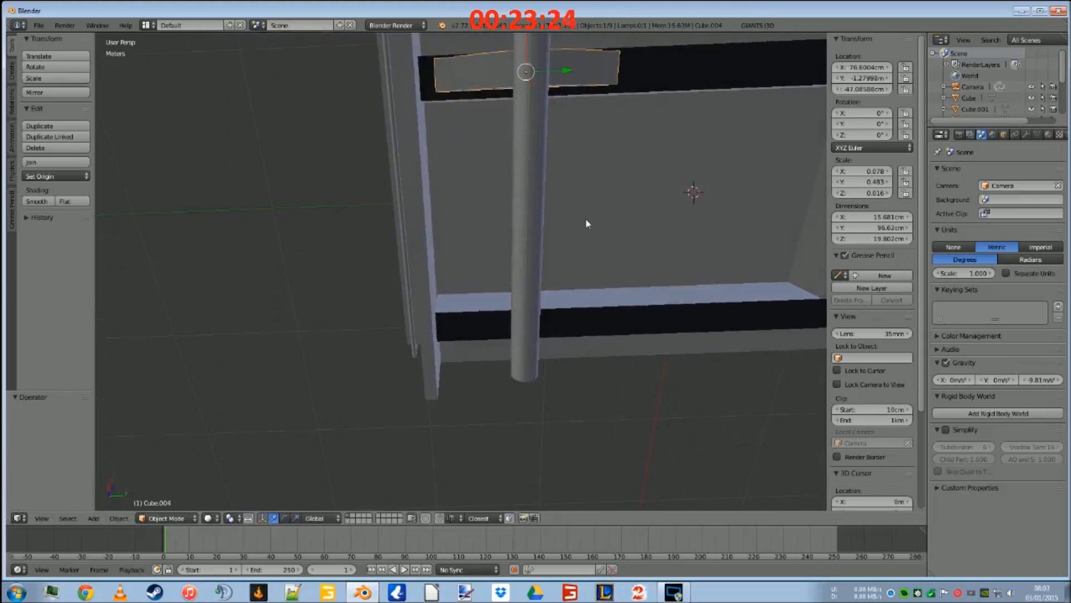
# Duplicate the leaf spring along X to the axle's opposite end and set the copy's X location to -76.6004 cm
pyautogui.rightClick(530, 51)
pyautogui.press('Right')
pyautogui.keyDown('shift'); pyautogui.moveTo(593, 166); pyautogui.dragTo(594, 200, button='middle'); pyautogui.keyUp('shift')
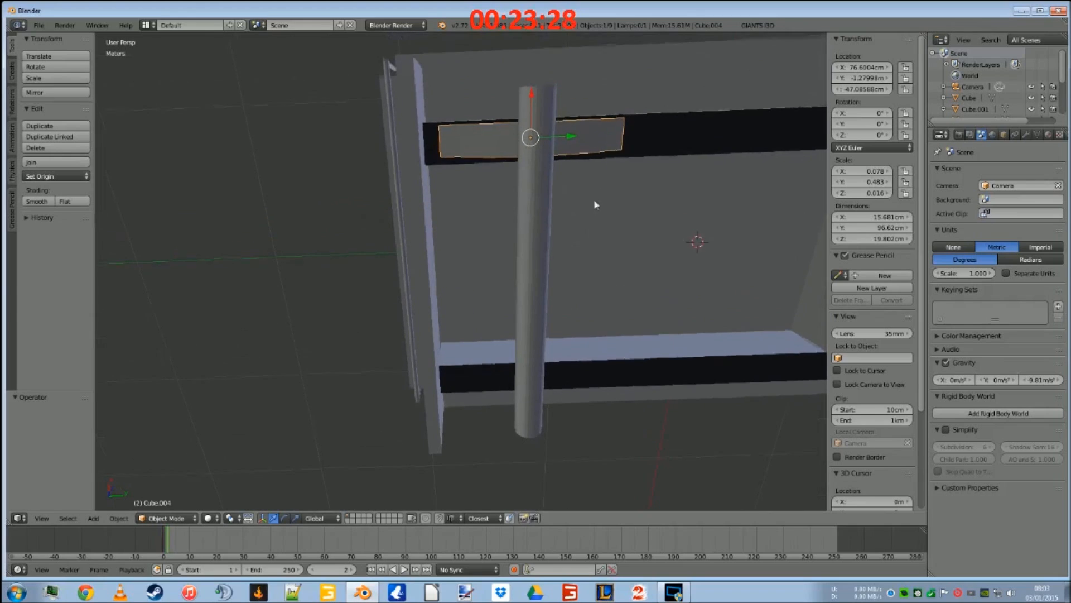
pyautogui.moveTo(533, 96); pyautogui.dragTo(535, 139)
pyautogui.press('Left')
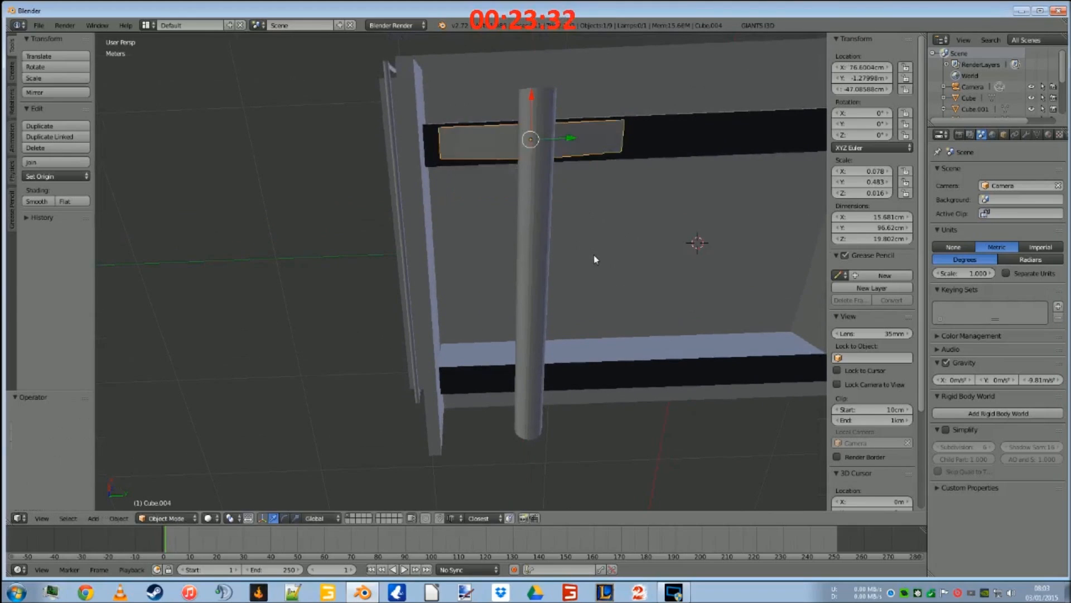
pyautogui.hotkey('shift', 'd')
pyautogui.press('x')
pyautogui.click(597, 483)
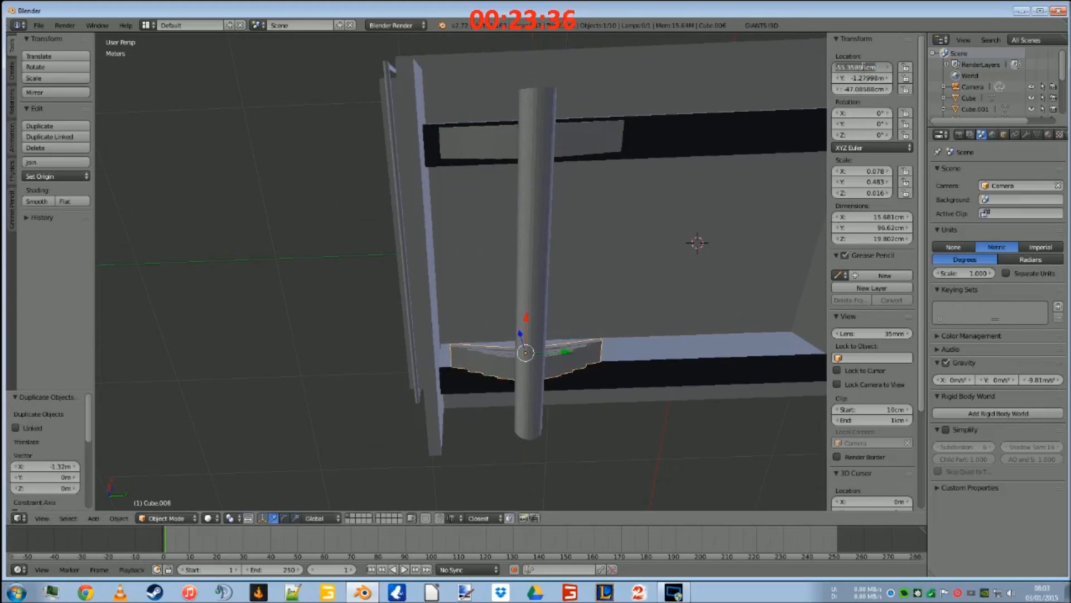
pyautogui.press('BackSpace')
pyautogui.write('-76.6004')
pyautogui.press('Return')
# Join both leaf springs, the axle and the underside frame with the drawbar into one object
pyautogui.moveTo(815, 130); pyautogui.dragTo(746, 179, button='middle')
pyautogui.keyDown('shift'); pyautogui.rightClick(491, 398); pyautogui.keyUp('shift')
pyautogui.keyDown('shift'); pyautogui.rightClick(529, 279); pyautogui.keyUp('shift')
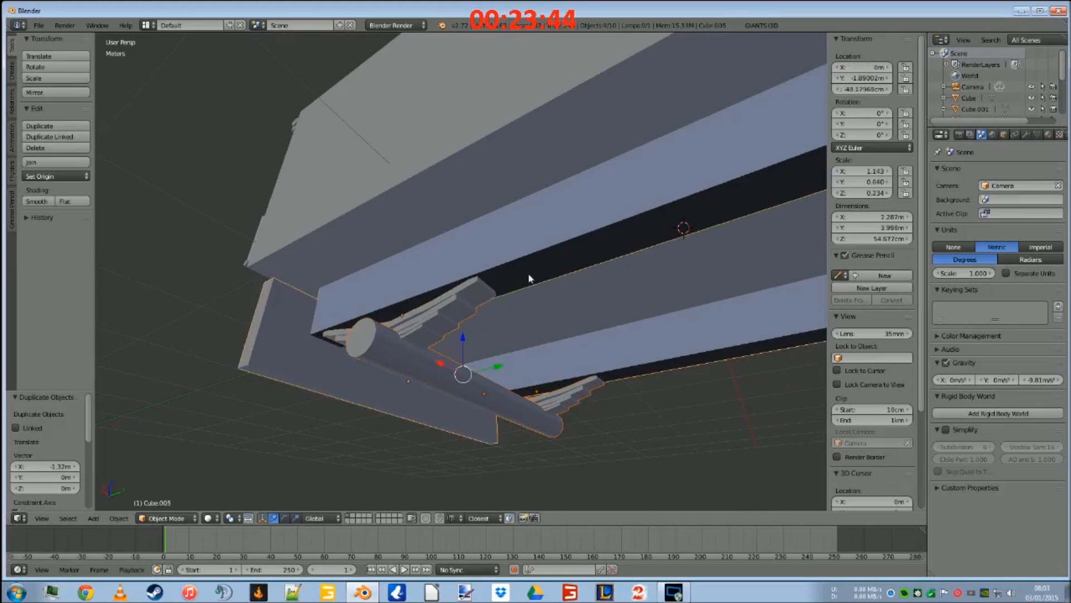
pyautogui.scroll(-8, 647, 328)
pyautogui.keyDown('shift'); pyautogui.rightClick(622, 280); pyautogui.keyUp('shift')
pyautogui.hotkey('ctrl', 'j')
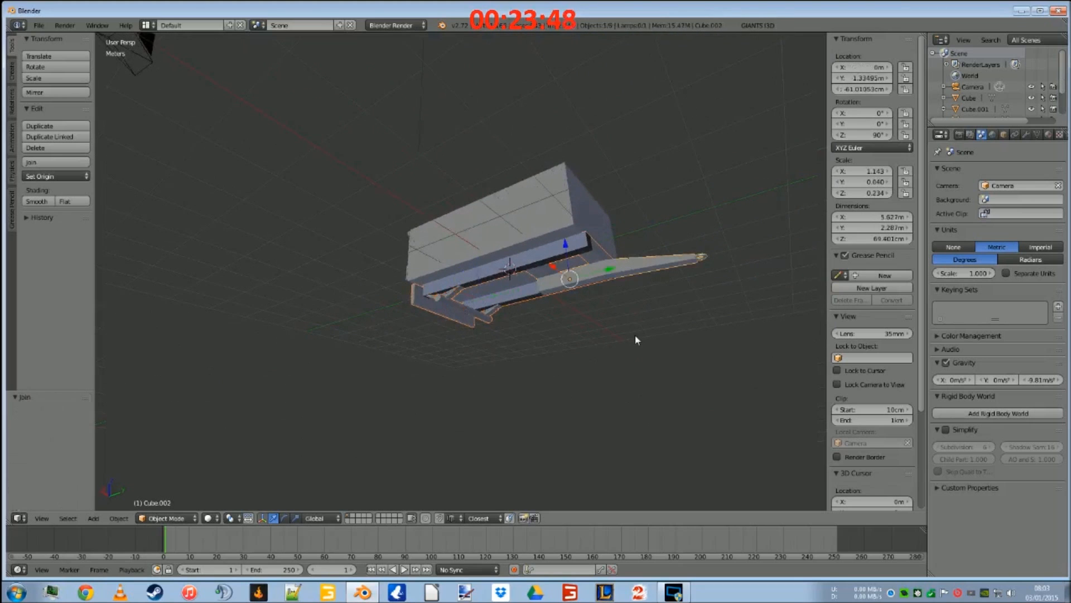
# Inspect the trailer from several sides, selecting the remaining separate parts in turn, including the end panel and its hinge piece
pyautogui.scroll(5, 647, 349)
pyautogui.moveTo(651, 353); pyautogui.dragTo(383, 312, button='middle')
pyautogui.rightClick(386, 236)
pyautogui.moveTo(541, 343); pyautogui.dragTo(406, 353, button='middle')
pyautogui.rightClick(478, 273)
pyautogui.moveTo(527, 352); pyautogui.dragTo(408, 345, button='middle')
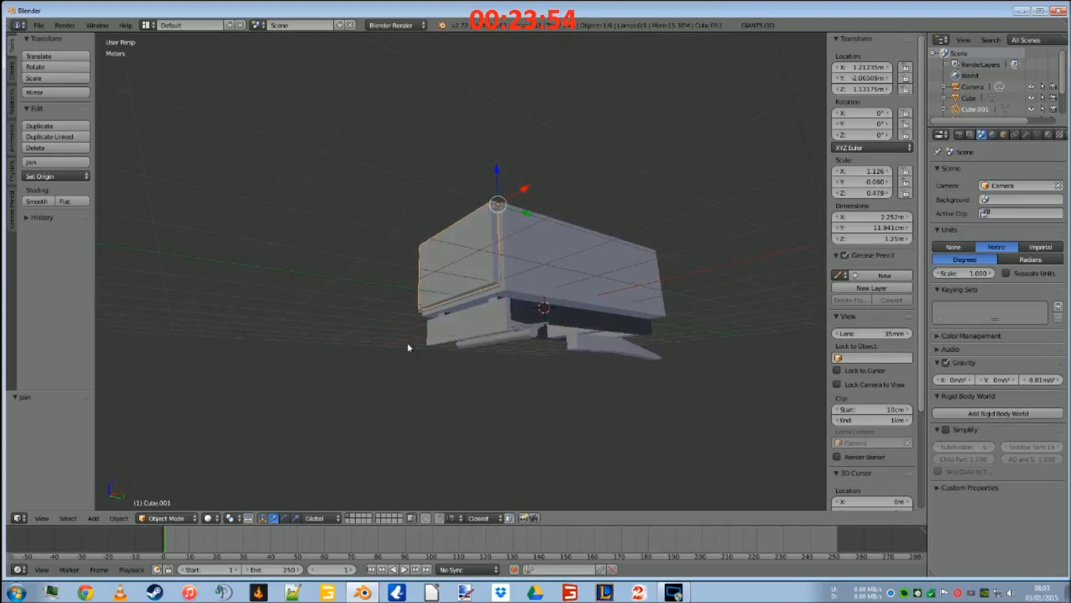
pyautogui.rightClick(504, 284)
pyautogui.scroll(2, 552, 384)
pyautogui.moveTo(689, 389); pyautogui.dragTo(521, 439, button='middle')
pyautogui.scroll(-3, 643, 381)
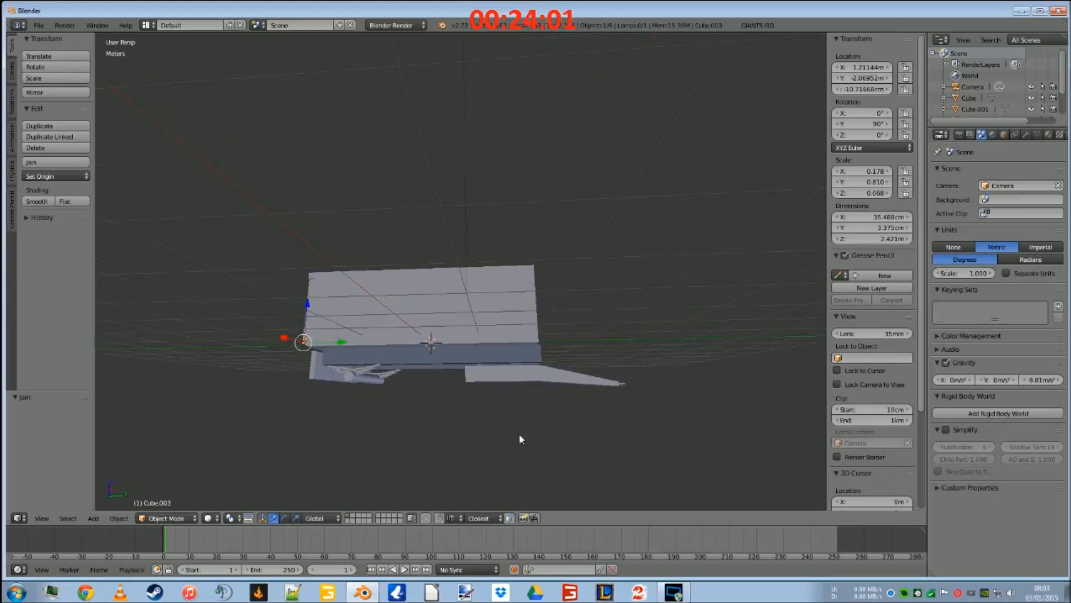